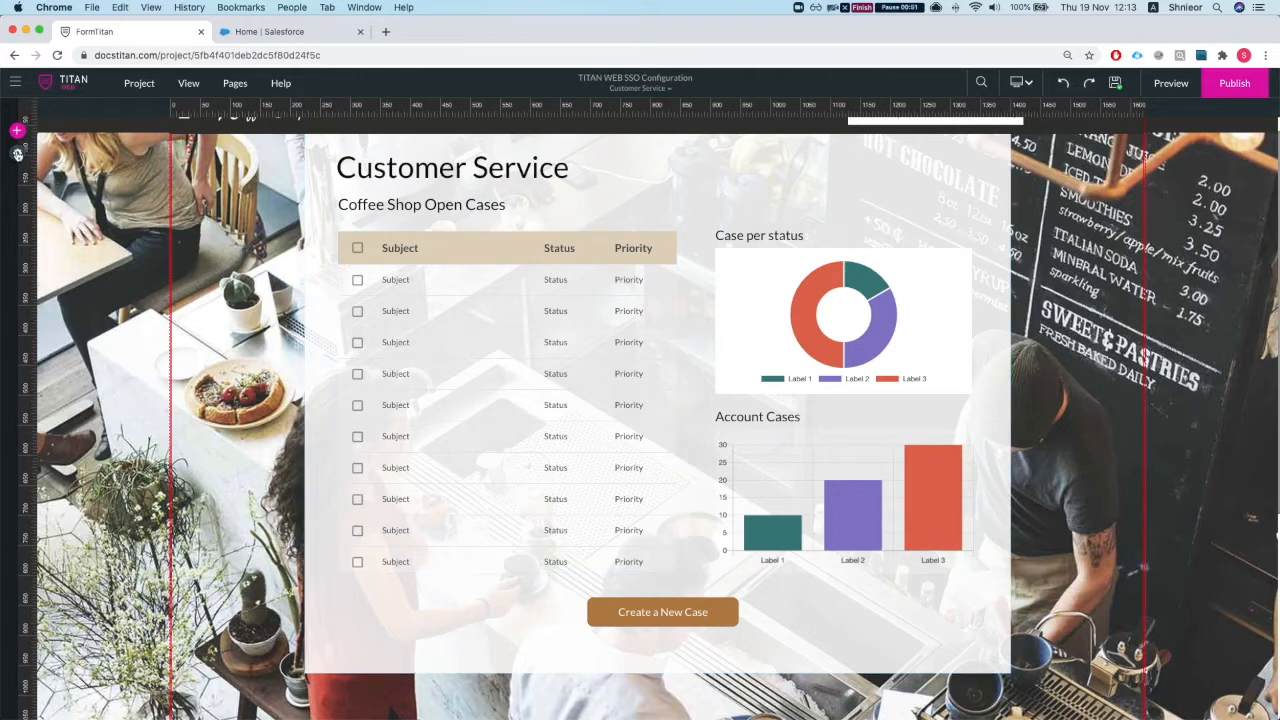
# Step: Turn on SSO under Project settings > User Access, view Configure SSO, then close it
pyautogui.click(18, 155)
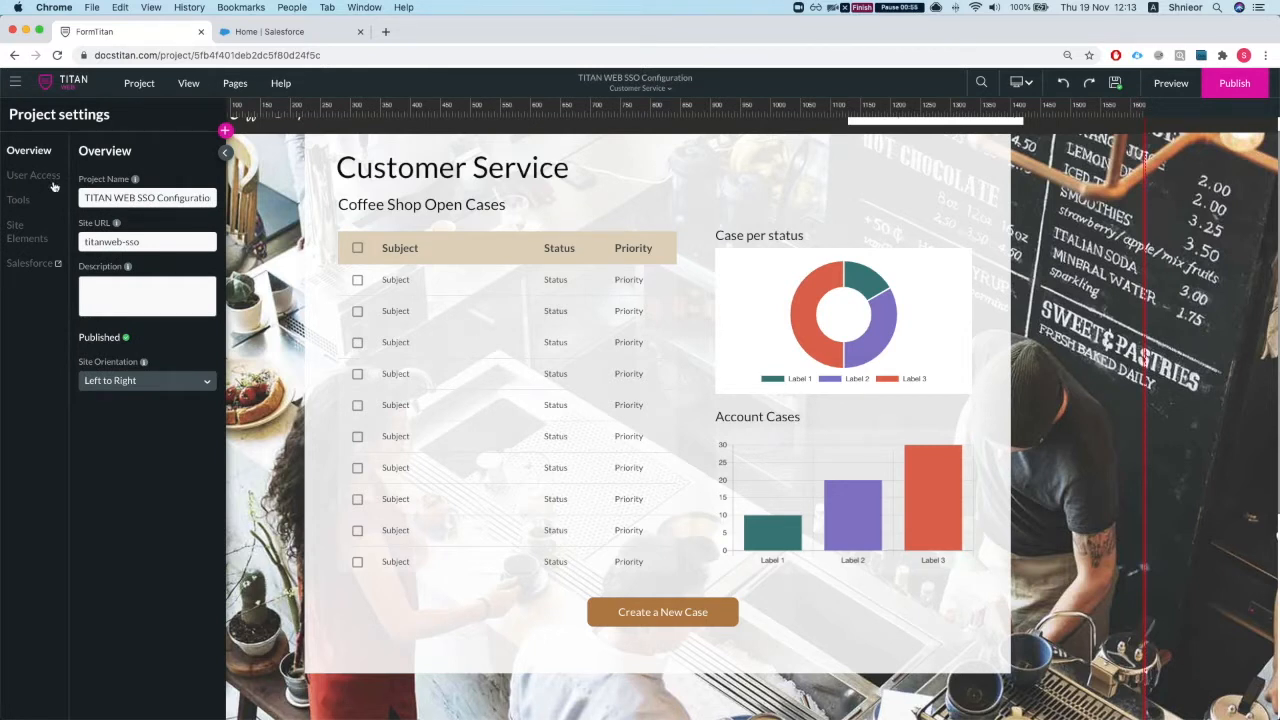
pyautogui.click(30, 176)
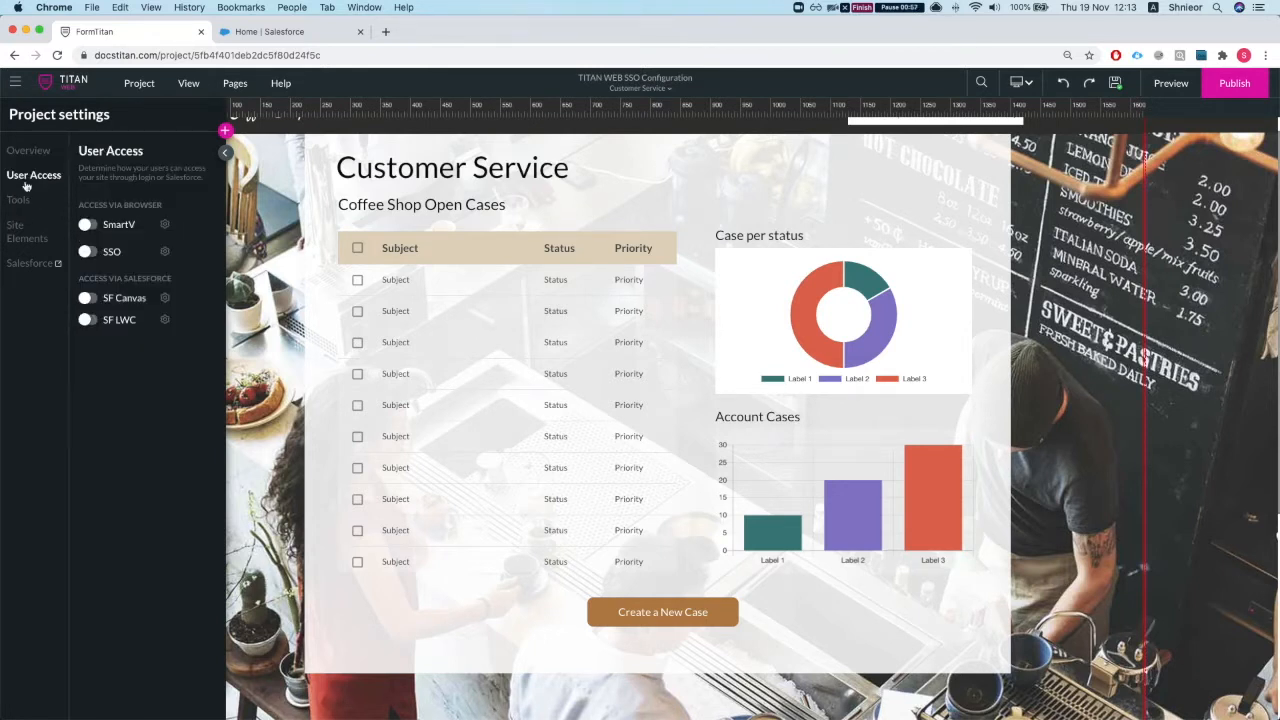
pyautogui.click(90, 253)
pyautogui.click(165, 251)
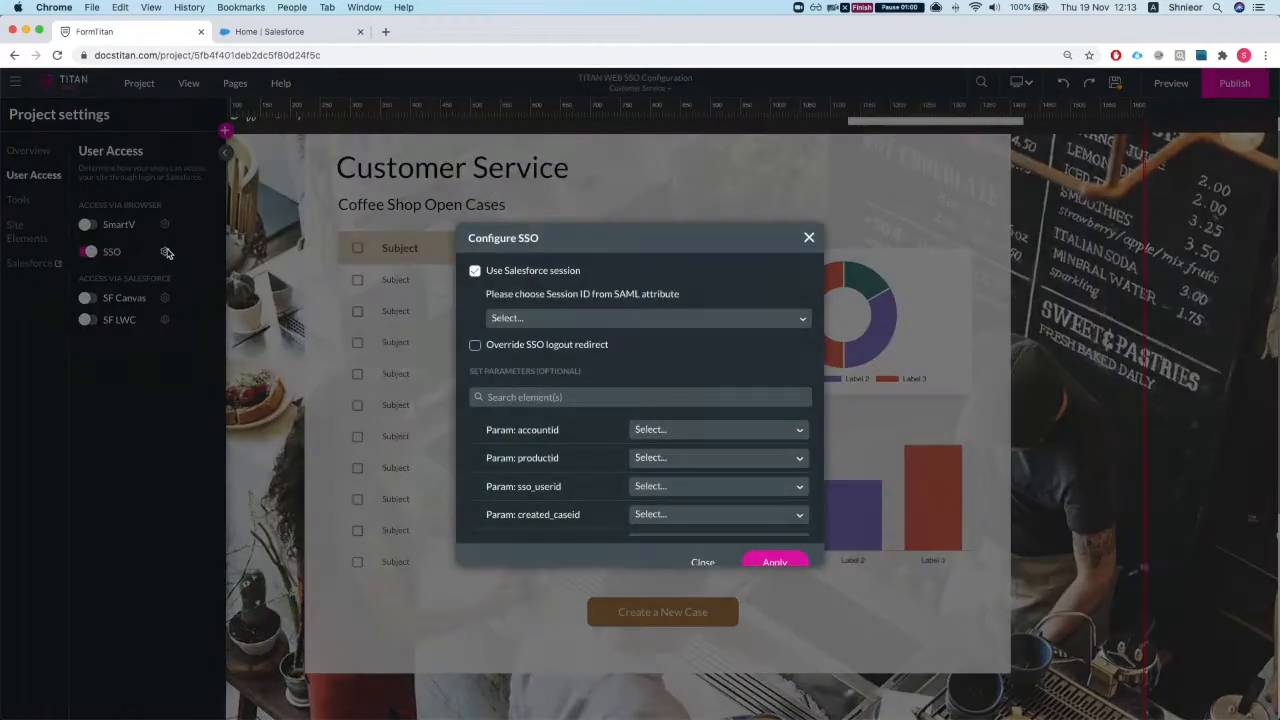
pyautogui.click(809, 240)
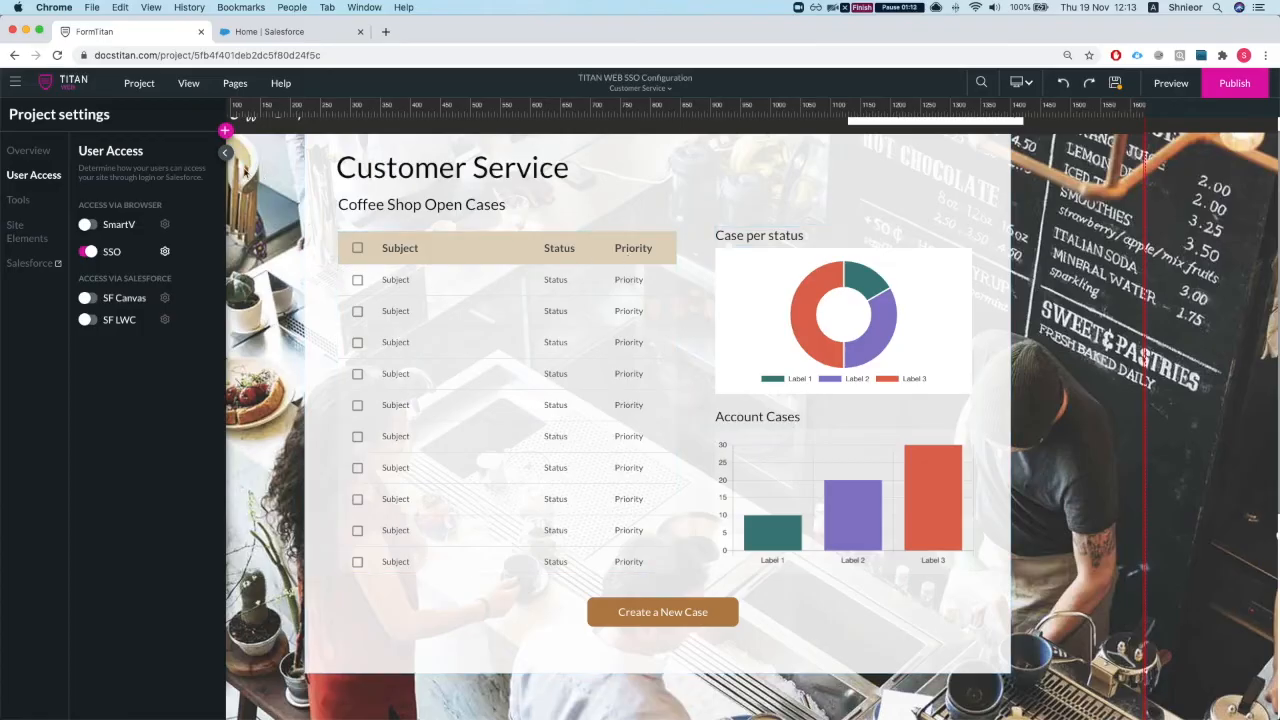
# Step: From My Account's Push Settings / Logs, Grant Access on SSO, then switch to Salesforce Setup
pyautogui.click(15, 82)
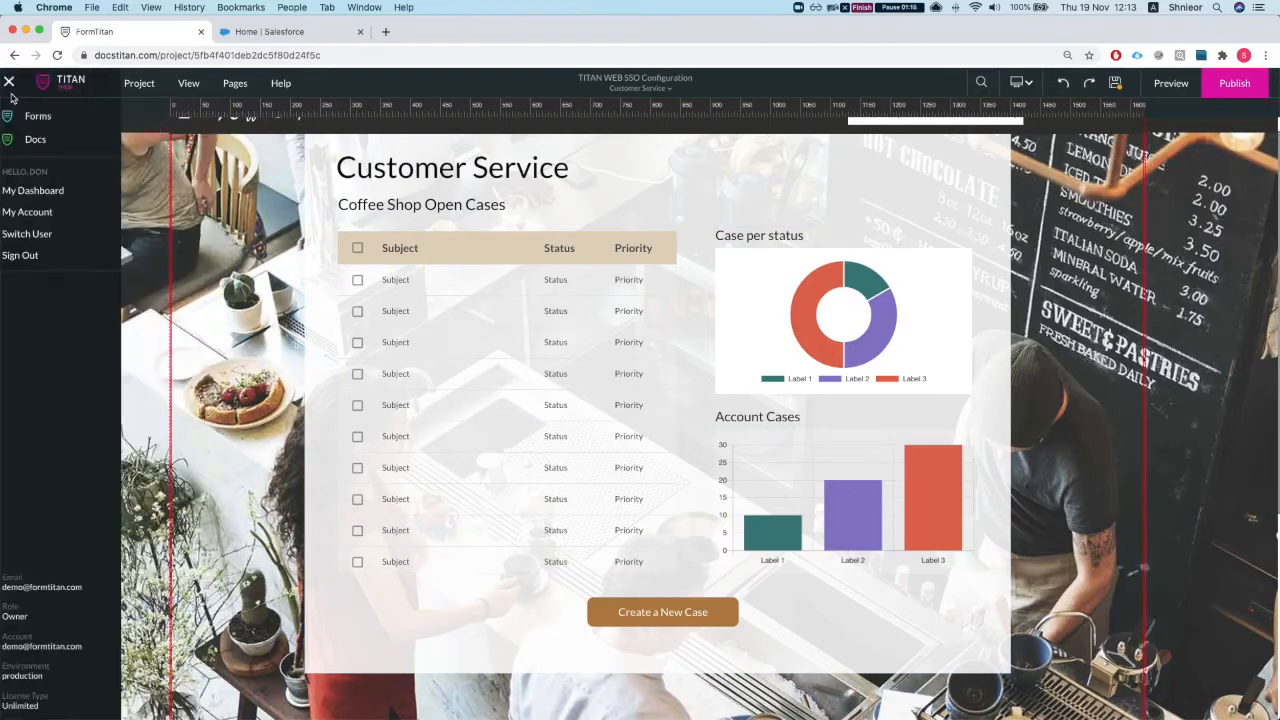
pyautogui.keyDown('super'); pyautogui.click(42, 217); pyautogui.keyUp('super')
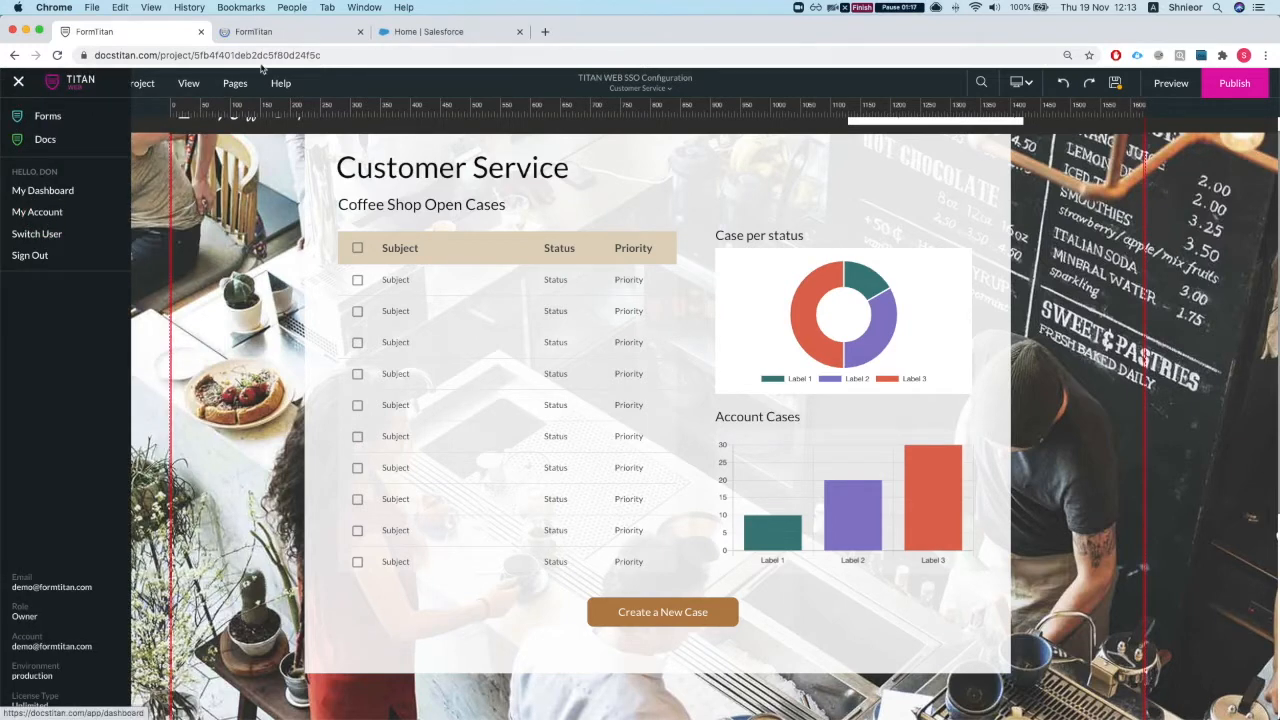
pyautogui.click(265, 31)
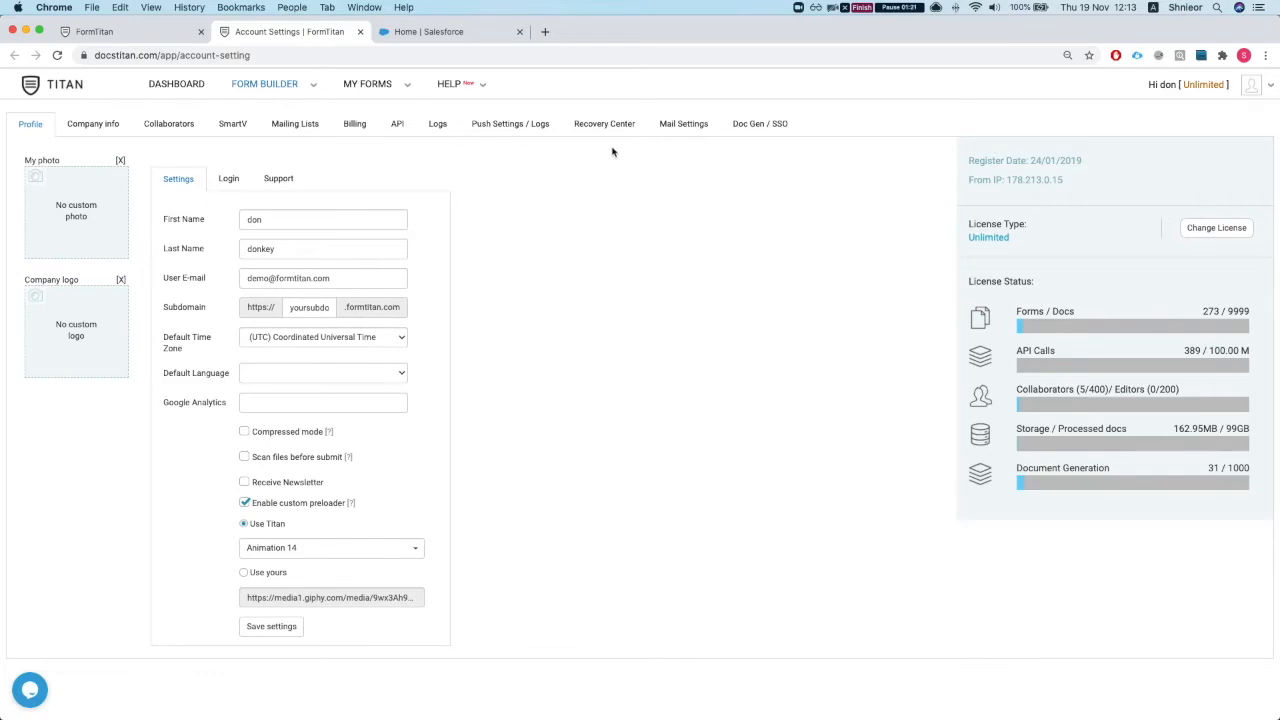
pyautogui.click(512, 125)
pyautogui.scroll(-10, 150, 420)
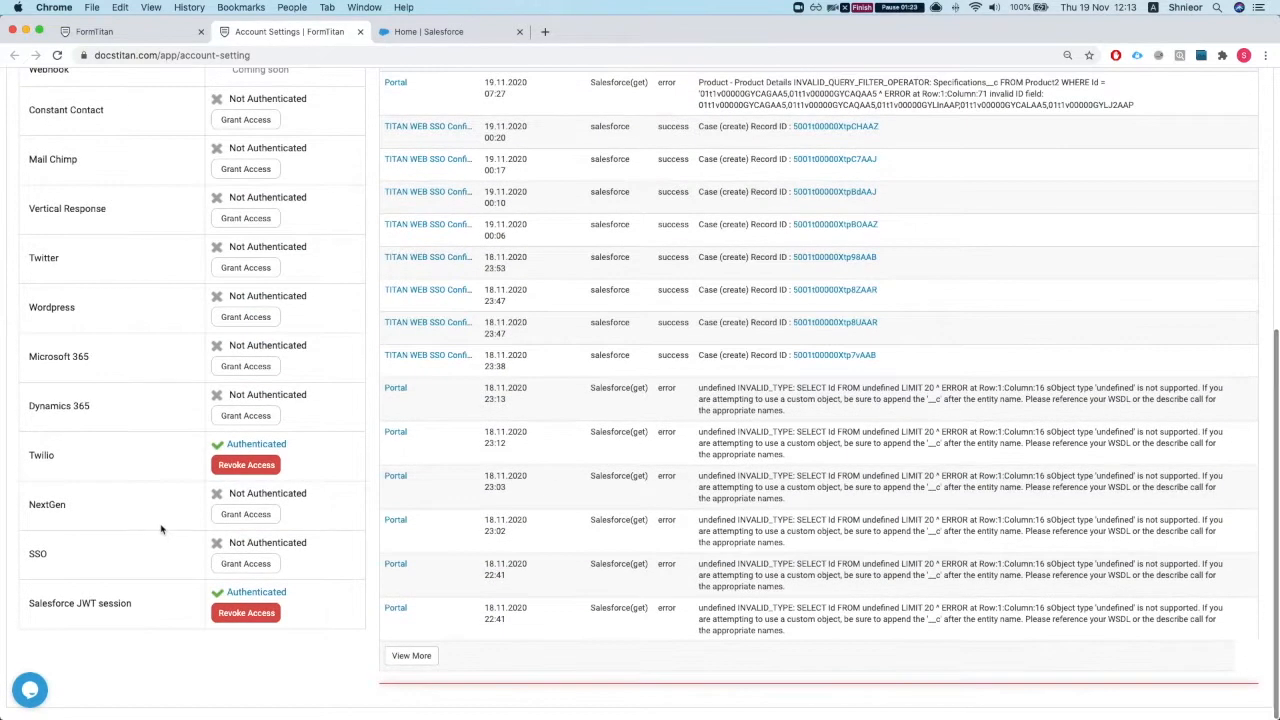
pyautogui.moveTo(24, 556); pyautogui.dragTo(162, 563)
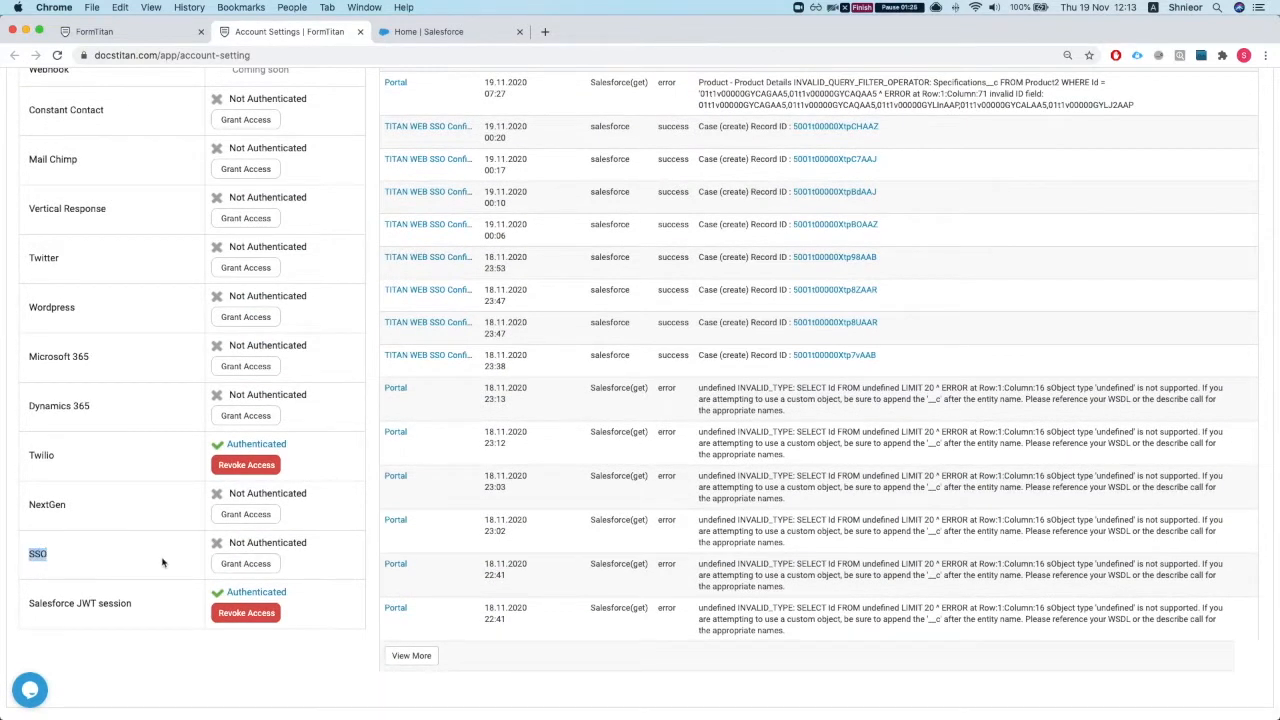
pyautogui.click(251, 563)
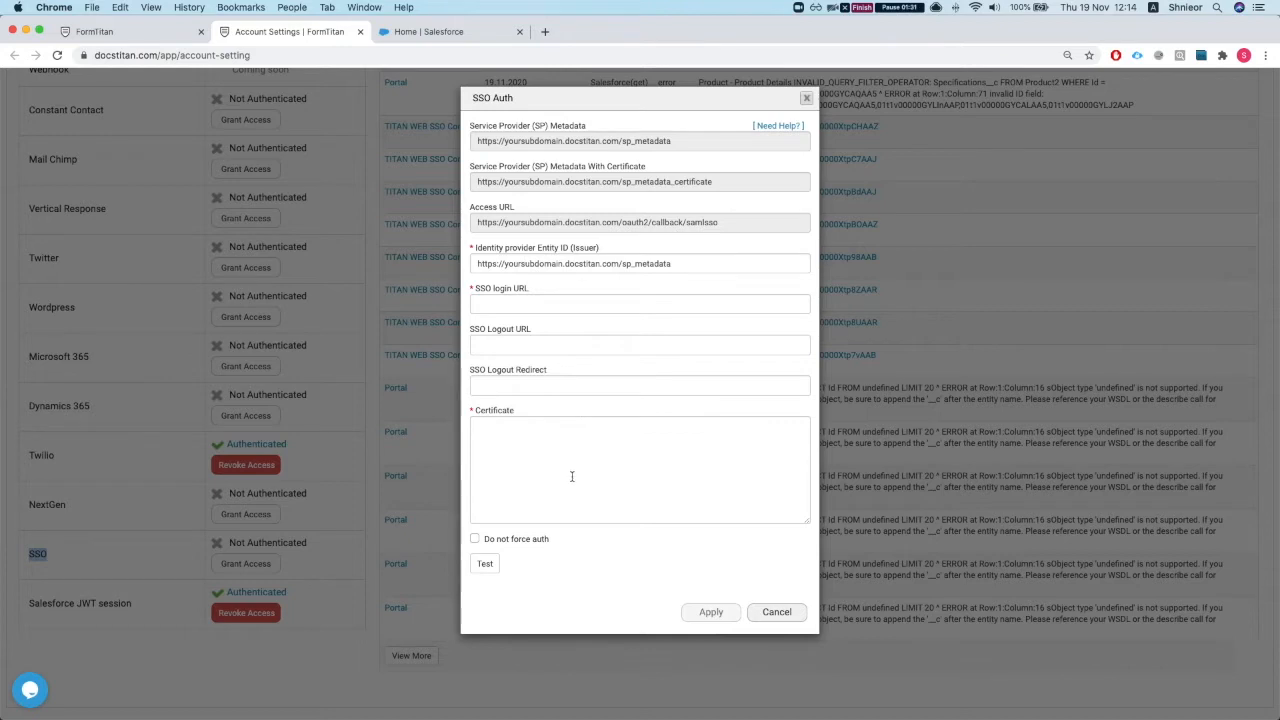
pyautogui.click(428, 31)
pyautogui.click(86, 150)
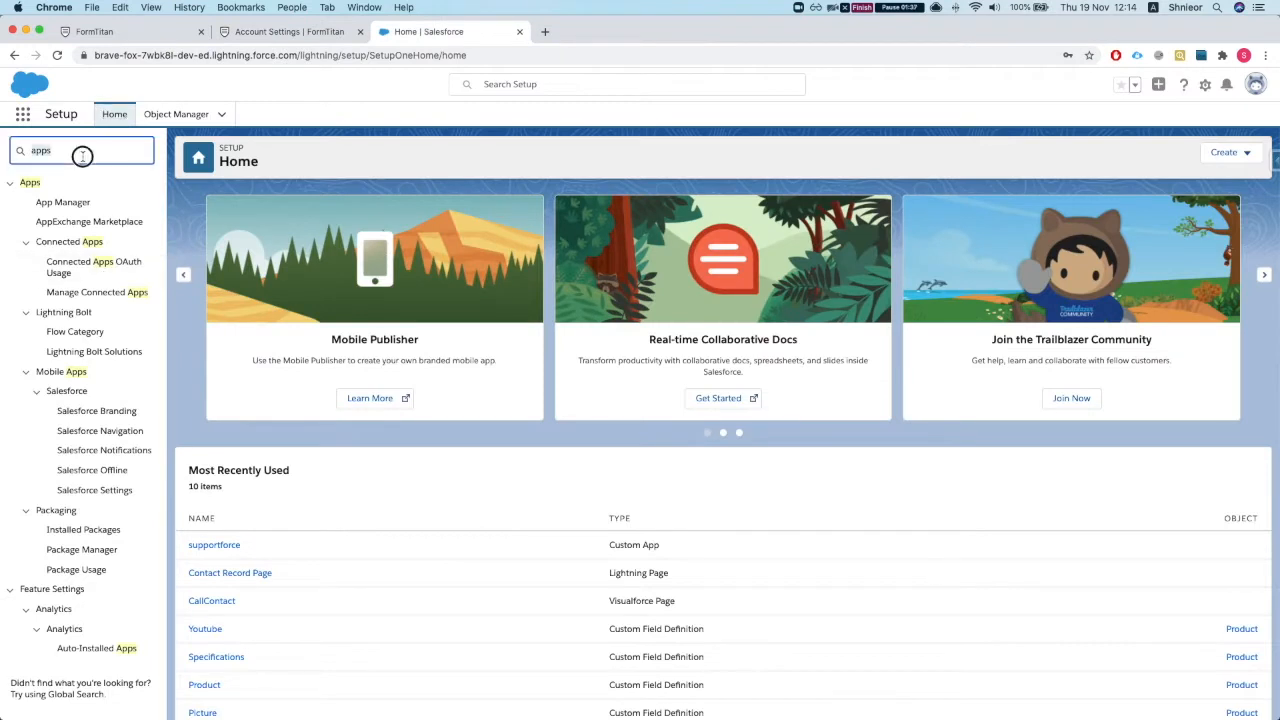
# Step: Open Certificate and Key Management via Quick Find 'certi'
pyautogui.press('super+a')
pyautogui.write('cer')
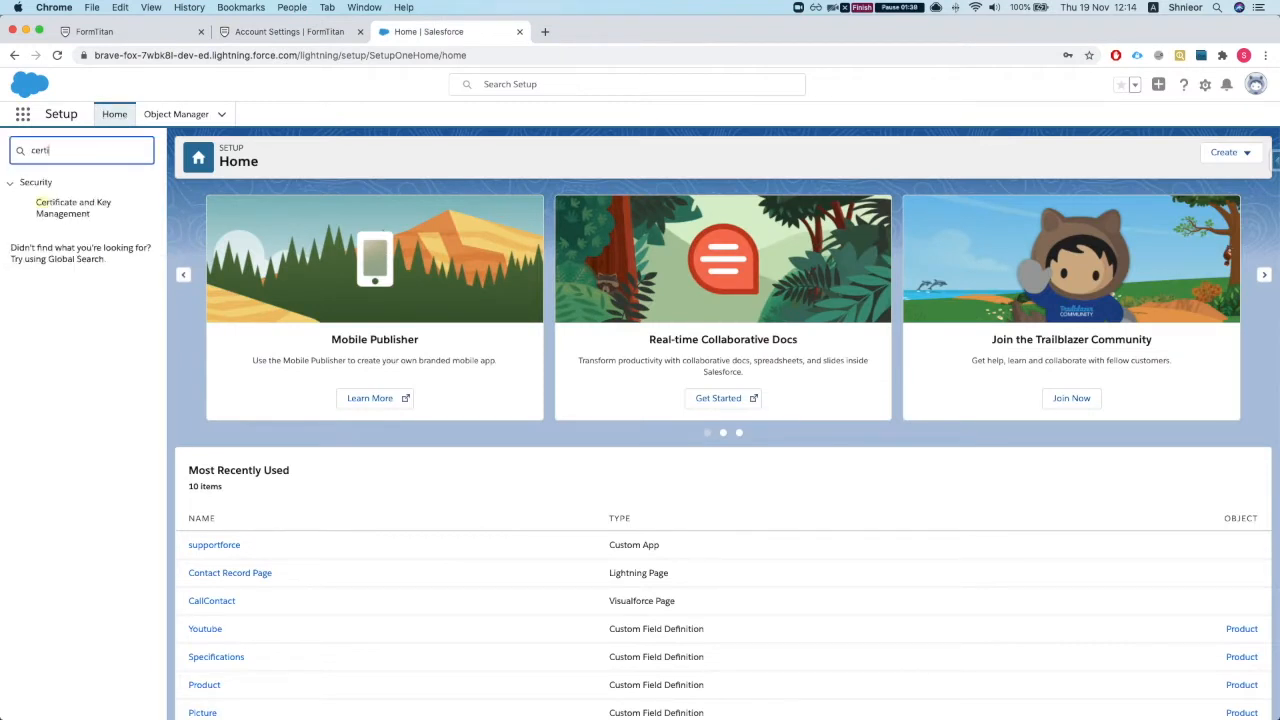
pyautogui.write('ti')
pyautogui.click(70, 207)
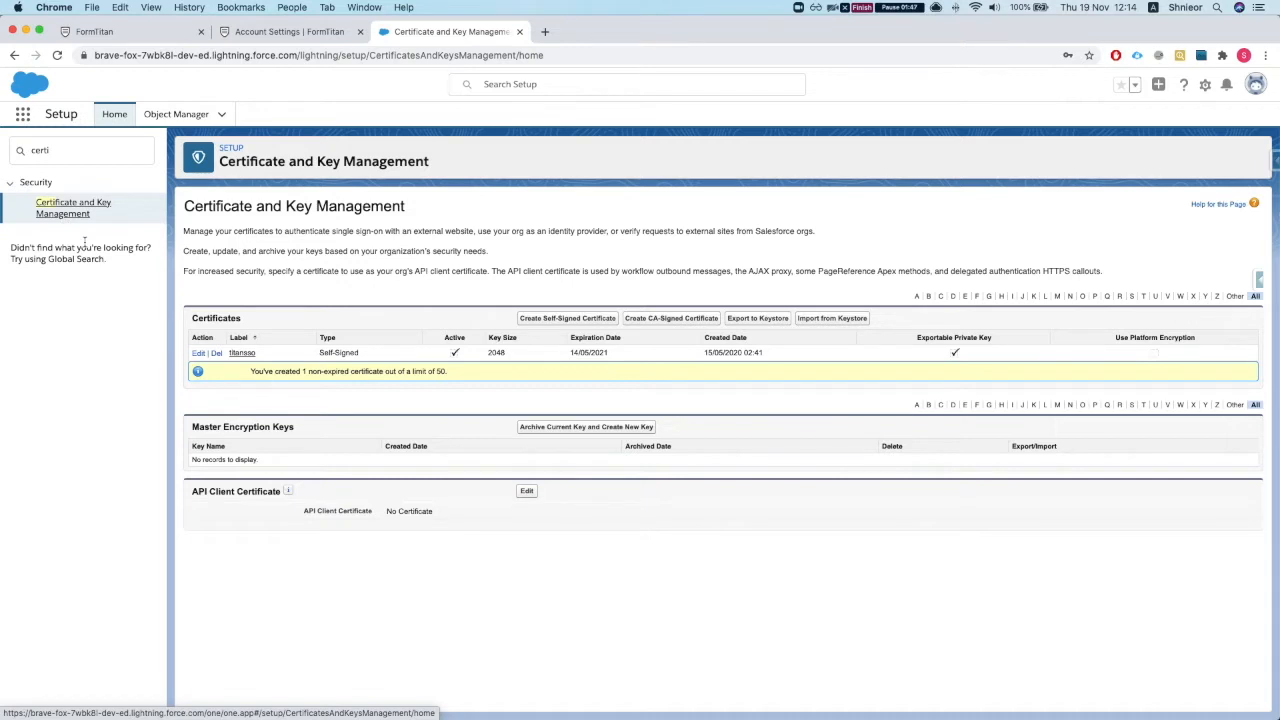
# Step: Create a self-signed certificate labelled TITAN WEB SSO, save it, and download TITAN_WEB_SSO.crt
pyautogui.click(567, 319)
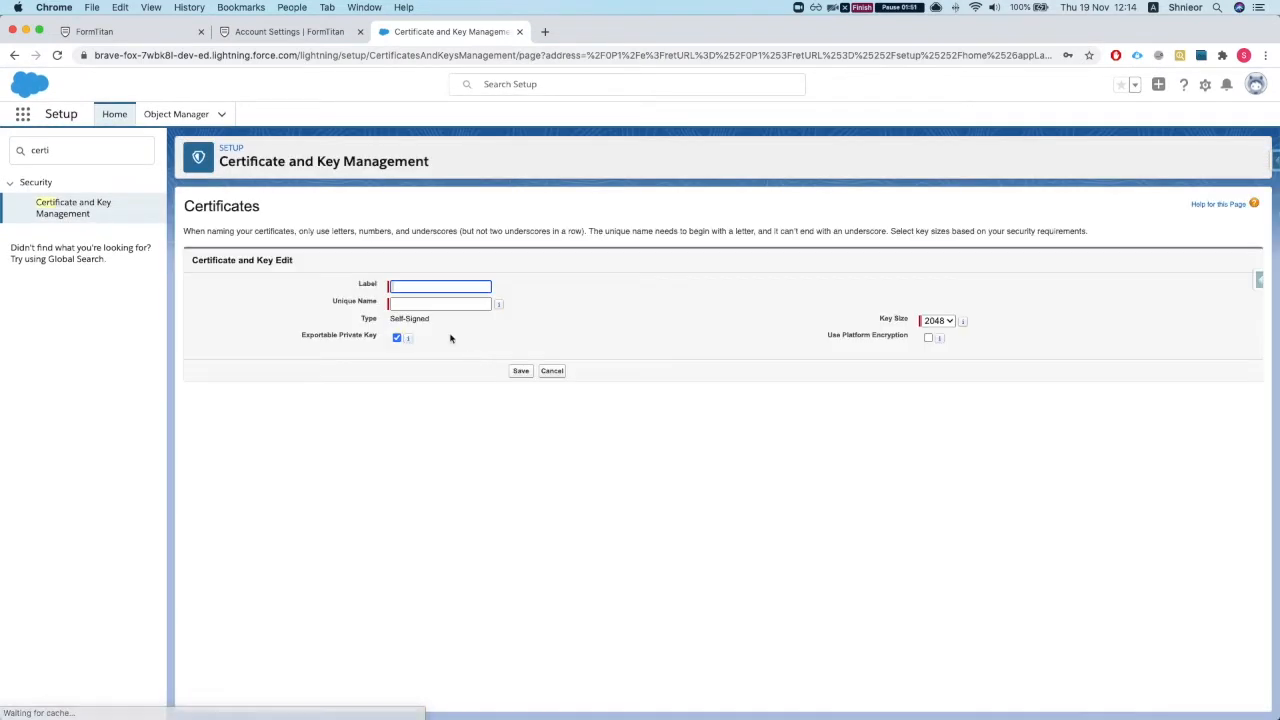
pyautogui.click(413, 288)
pyautogui.write('TI')
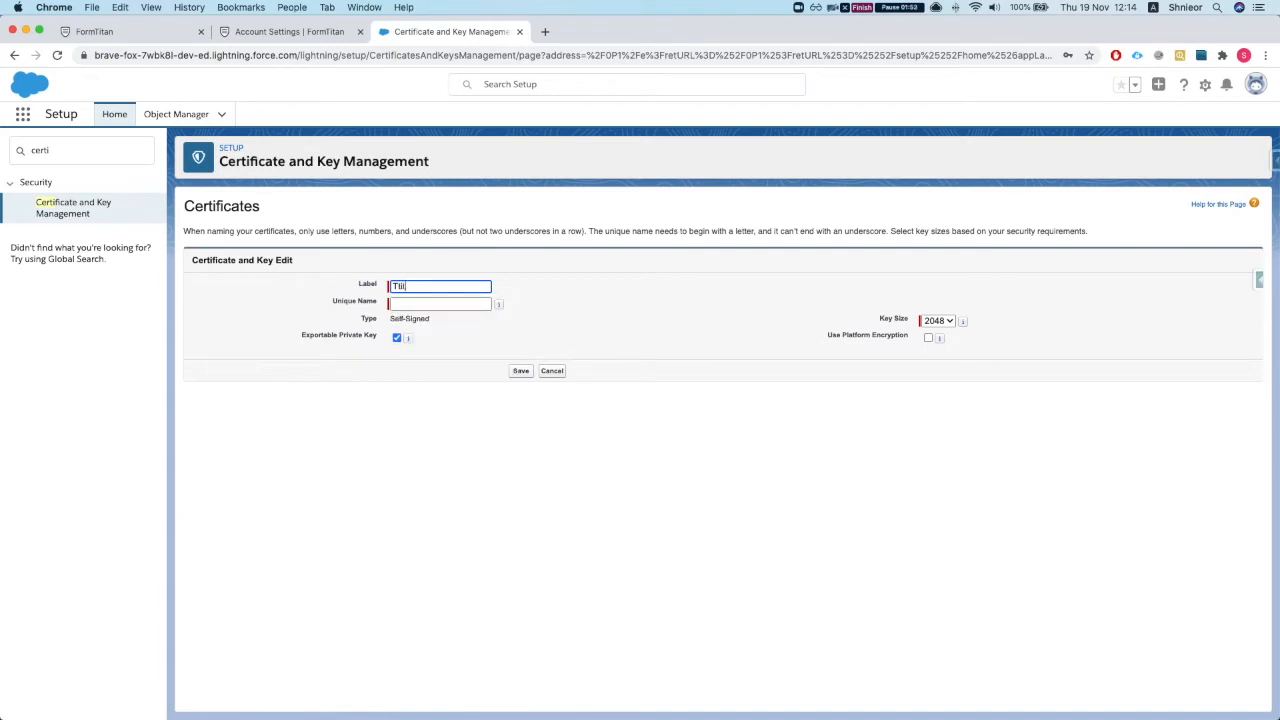
pyautogui.write('TAN WEB SSO')
pyautogui.click(618, 348)
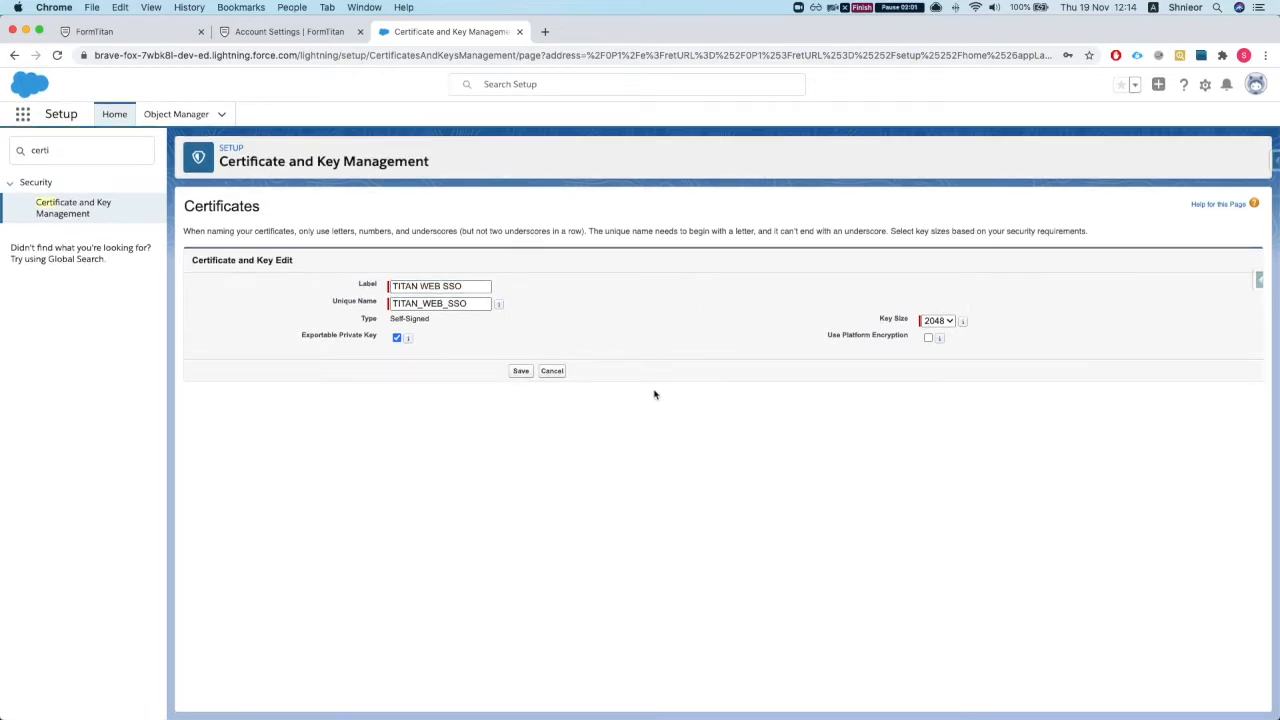
pyautogui.click(519, 371)
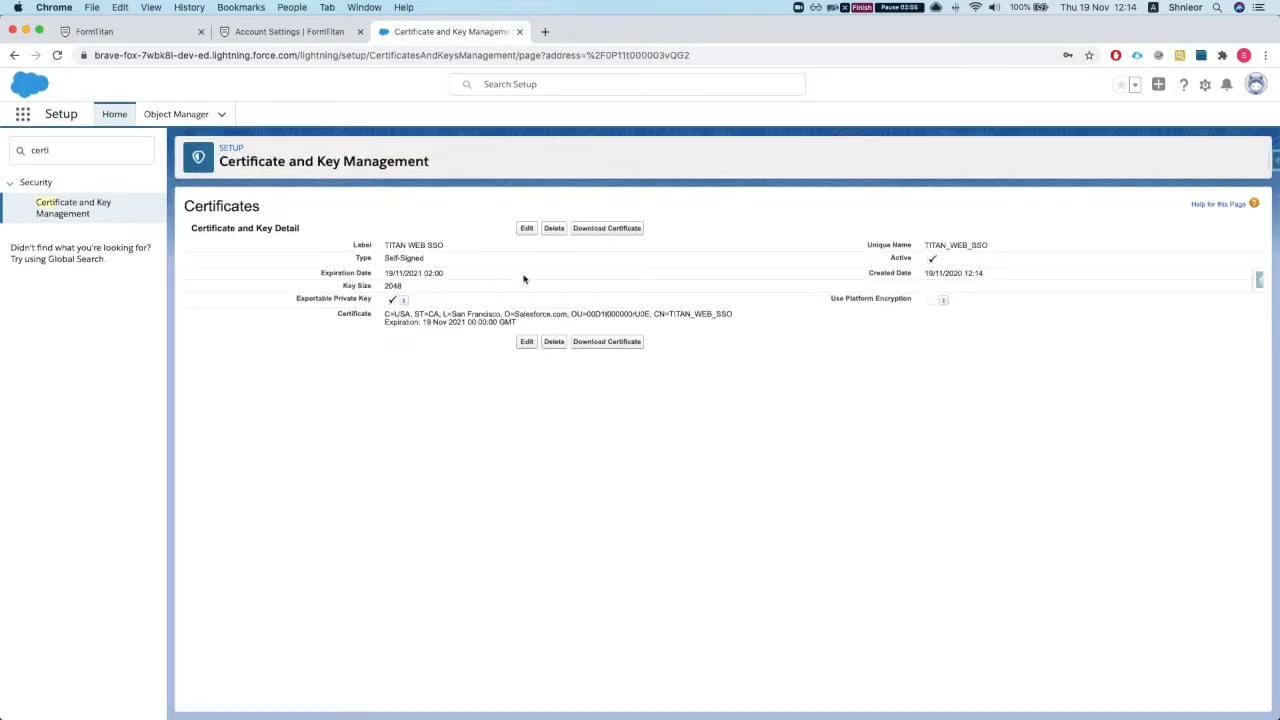
pyautogui.click(624, 229)
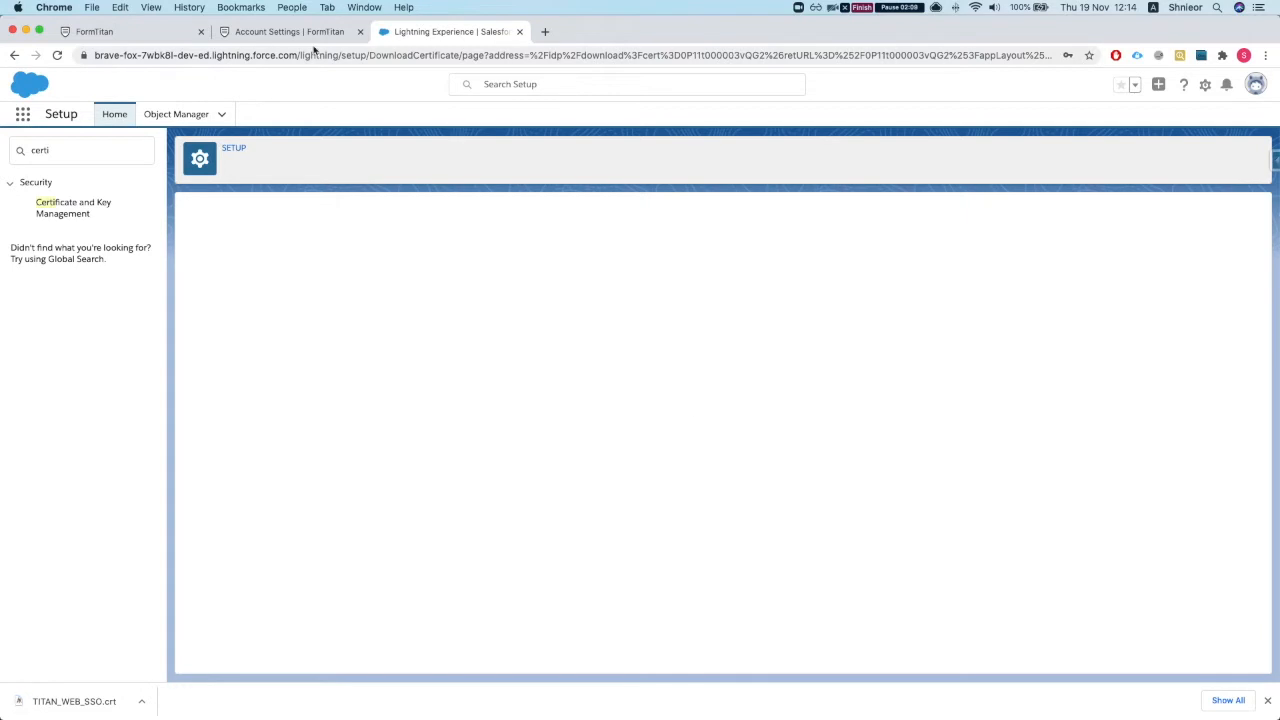
pyautogui.click(92, 146)
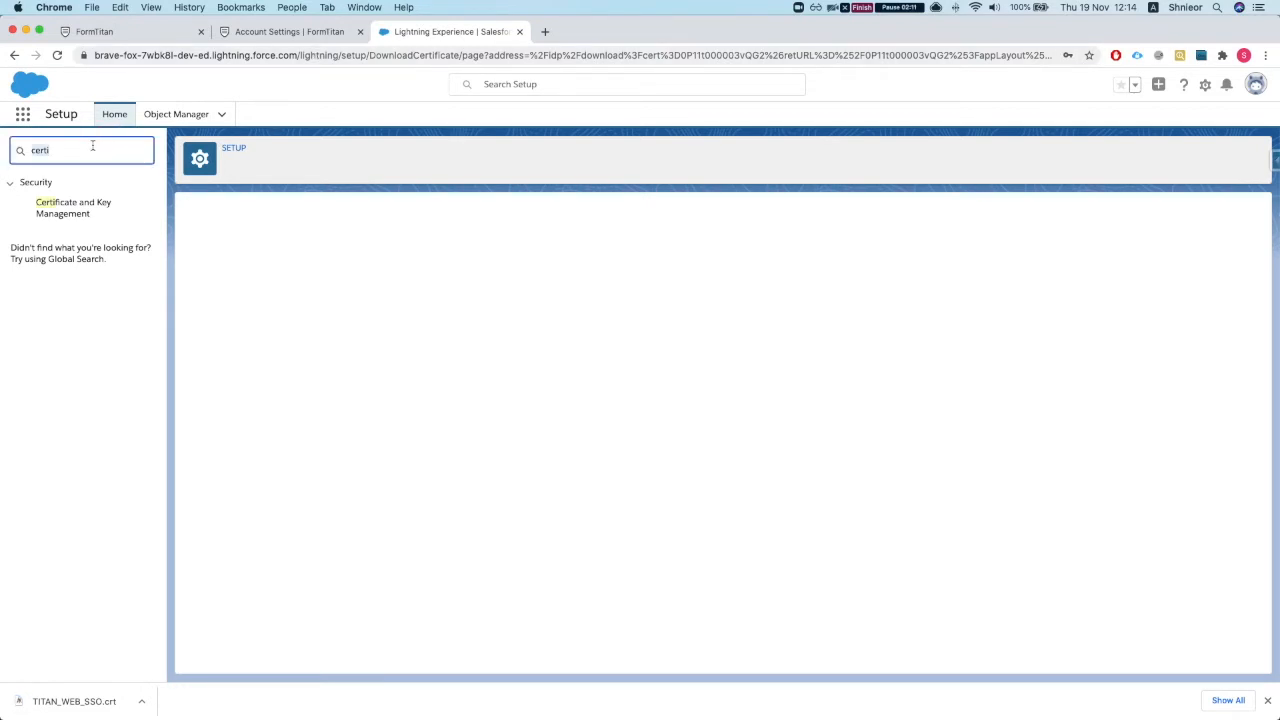
# Step: From App Manager, start a new connected app named TITAN WEB SSO with API name TITAN_WEB_SSO
pyautogui.write('apps')
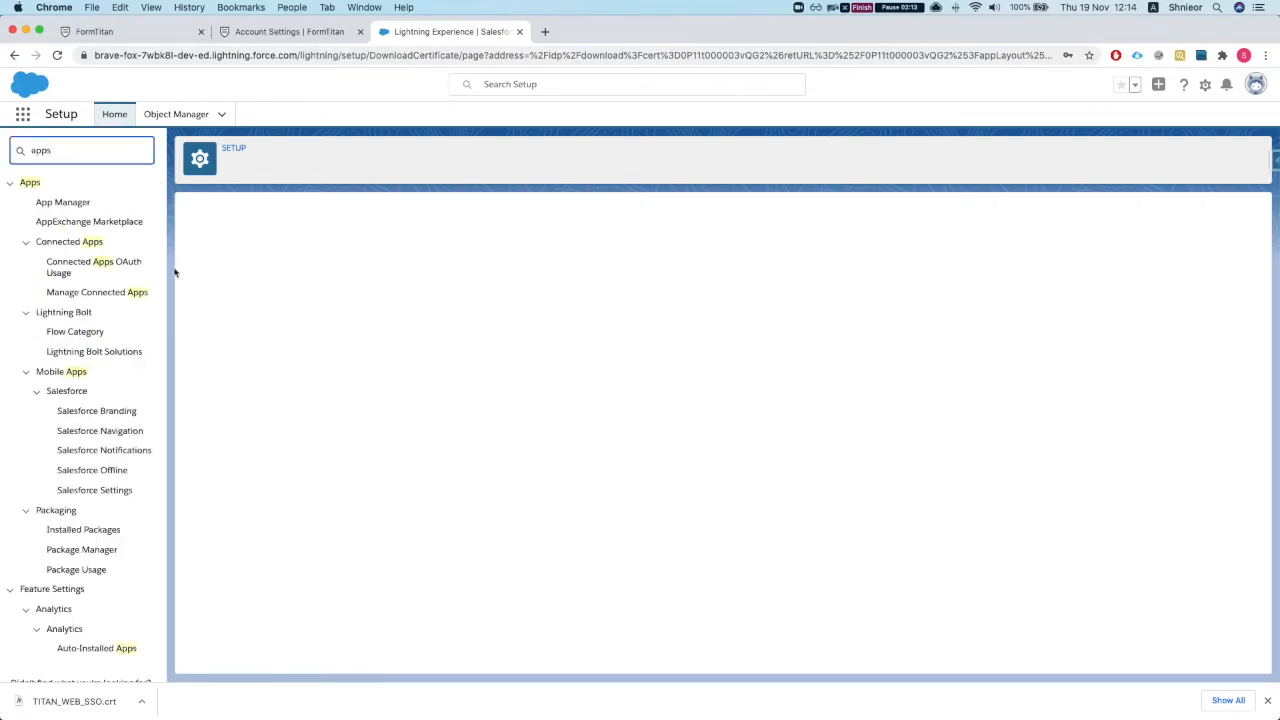
pyautogui.click(76, 204)
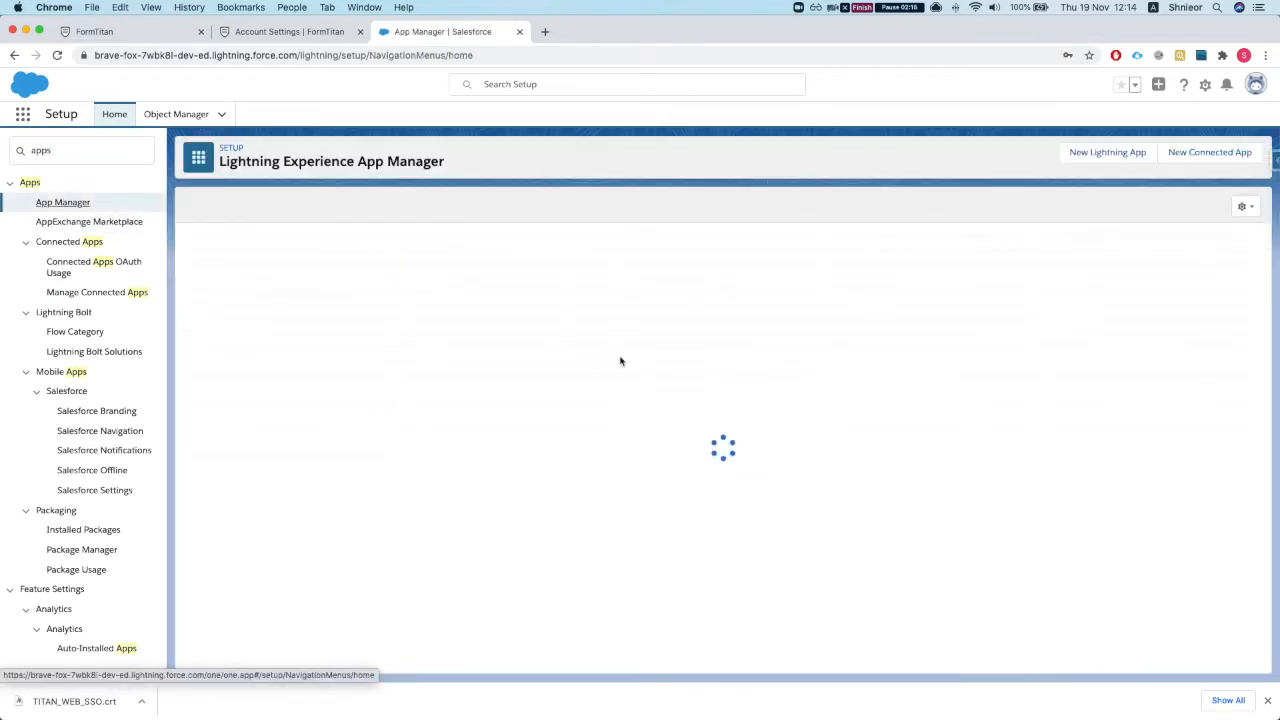
pyautogui.click(1209, 155)
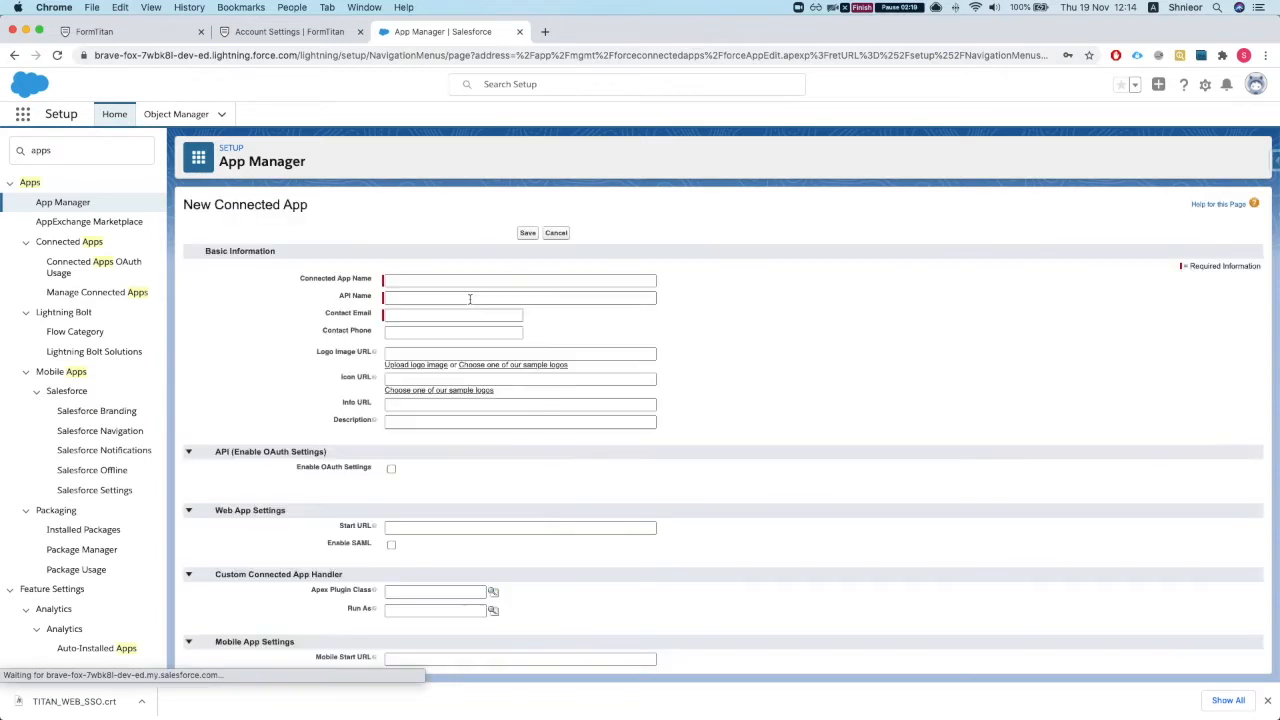
pyautogui.click(440, 285)
pyautogui.write('T')
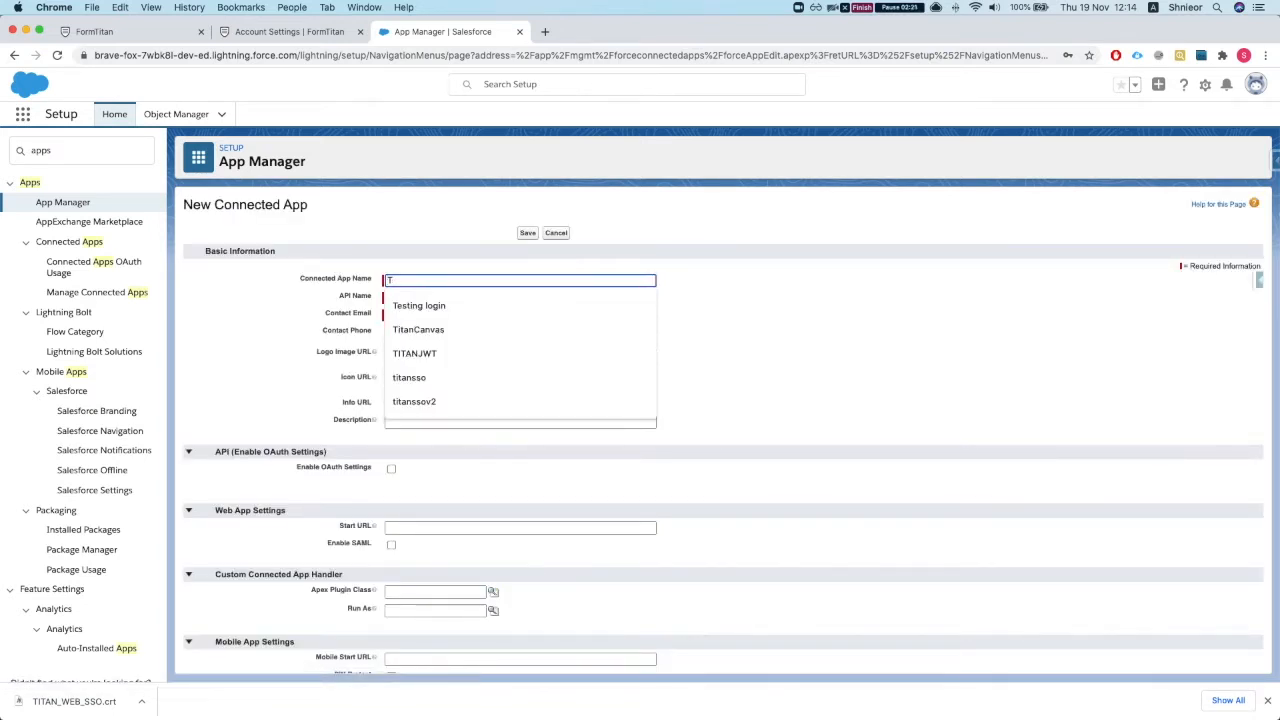
pyautogui.write('ITAN WEB SSO')
pyautogui.press('Tab')
pyautogui.click(272, 304)
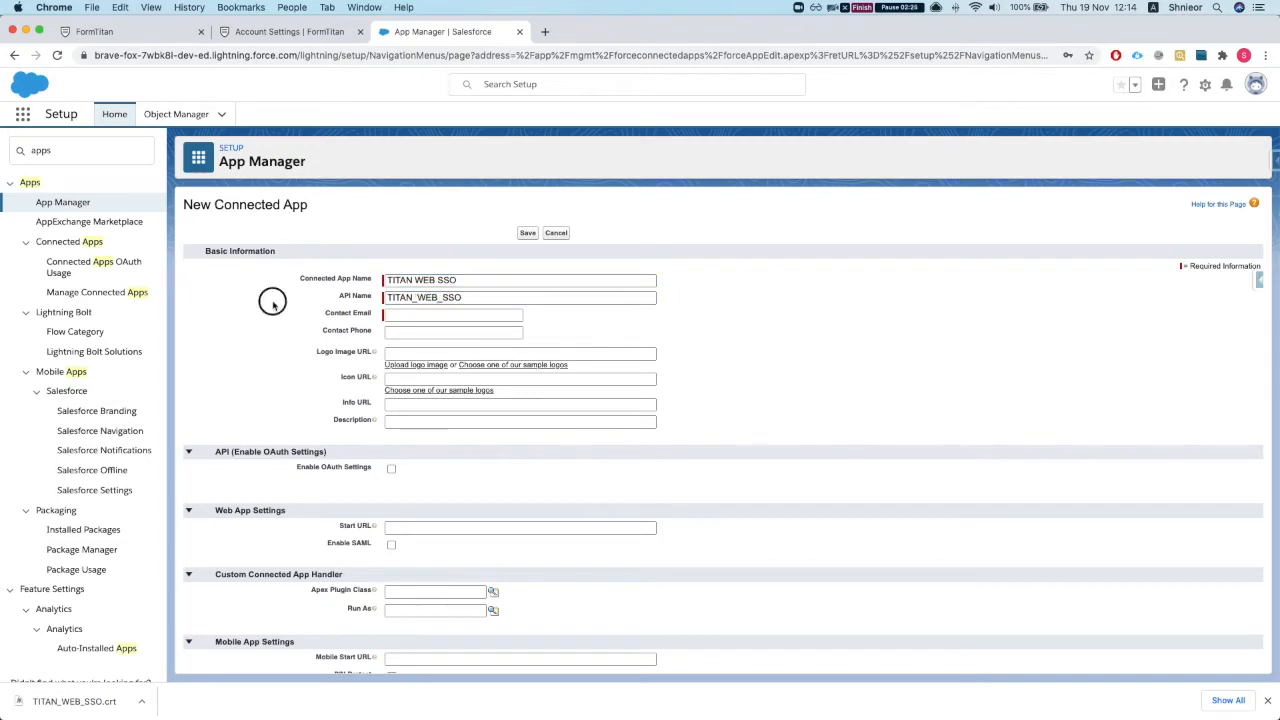
pyautogui.scroll(-1, 272, 304)
pyautogui.click(427, 284)
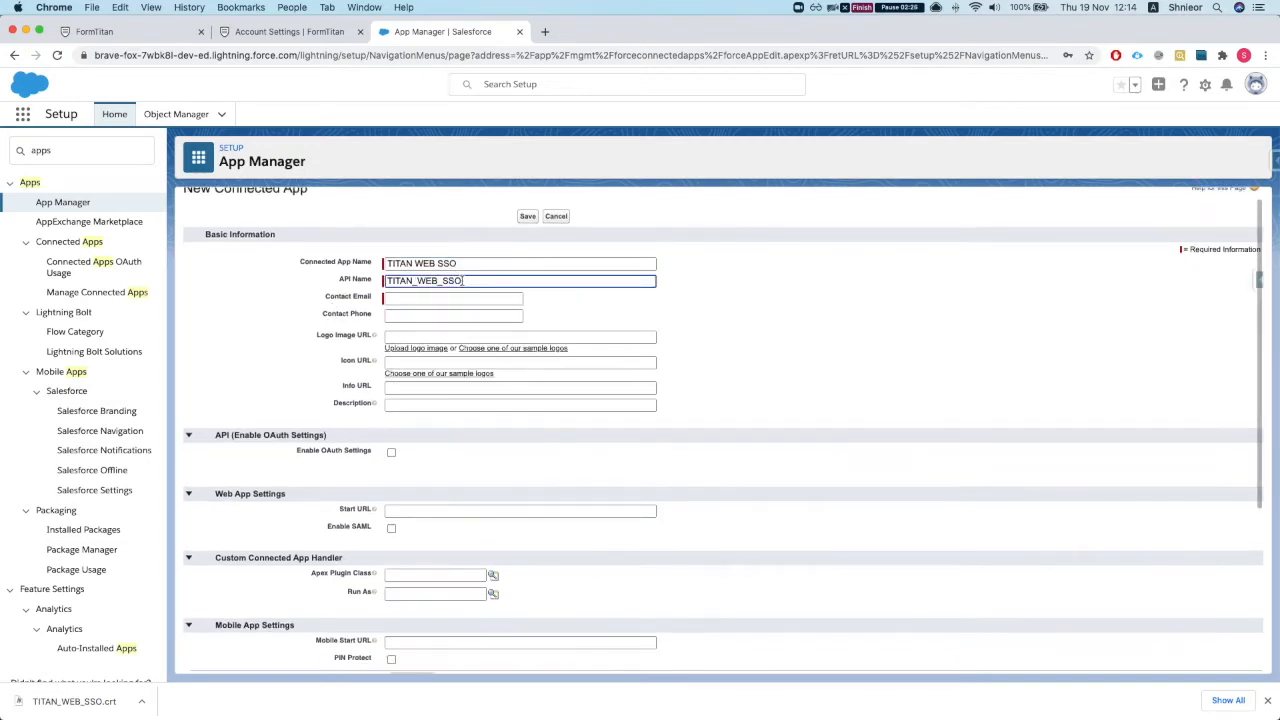
# Step: Fill in the connected app's contact e-mail from the suggested address
pyautogui.click(437, 299)
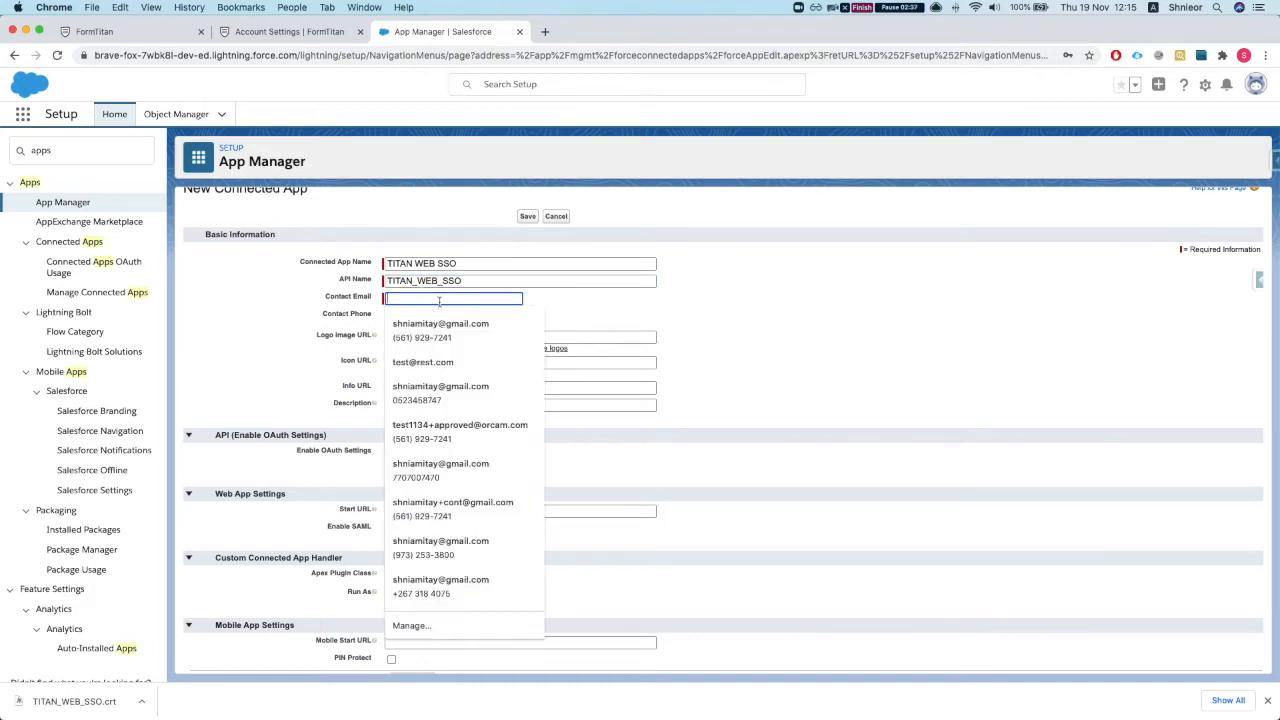
pyautogui.write('cdo')
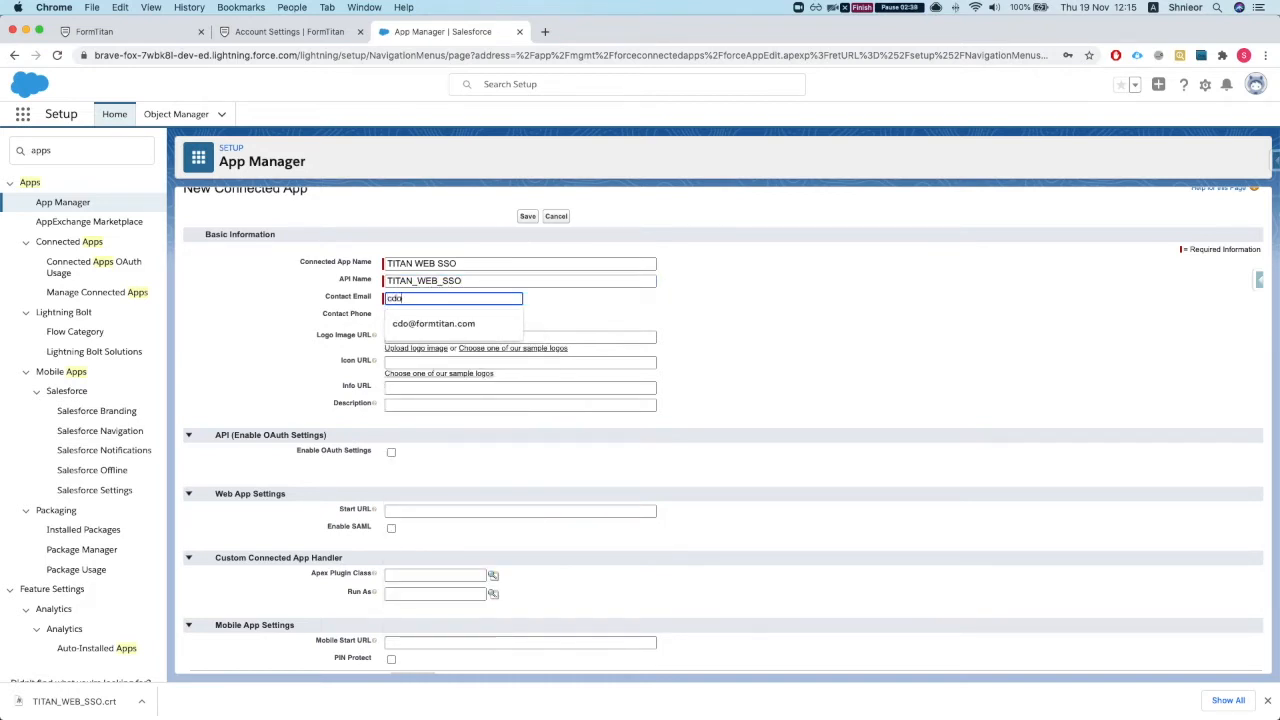
pyautogui.press('Down')
pyautogui.press('Return')
pyautogui.scroll(-2, 363, 466)
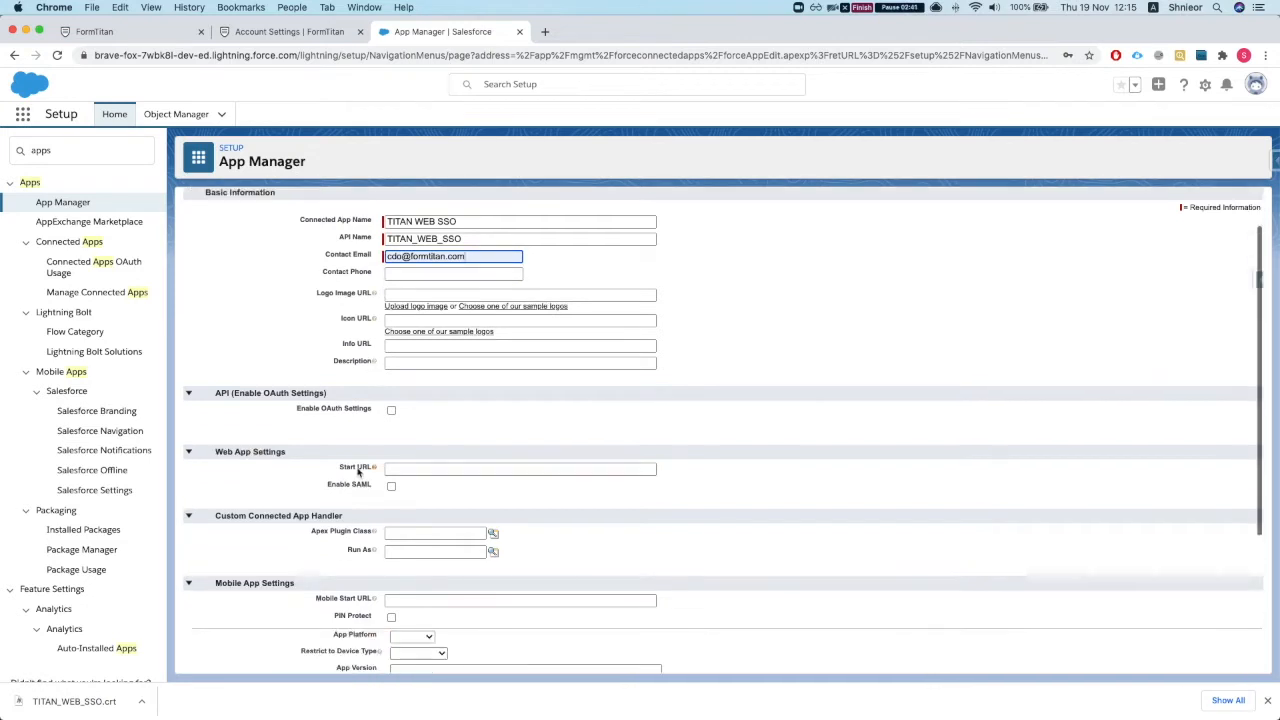
pyautogui.click(391, 463)
pyautogui.scroll(-2, 340, 476)
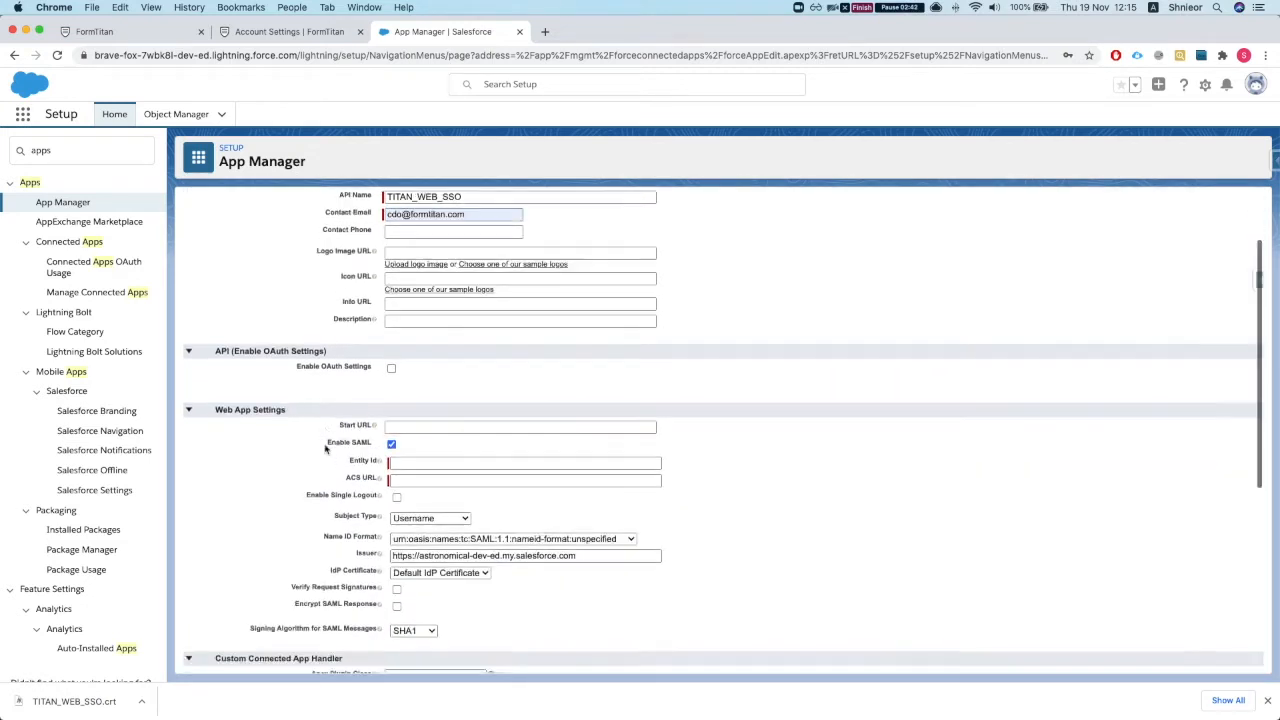
pyautogui.scroll(-1, 333, 476)
pyautogui.click(421, 413)
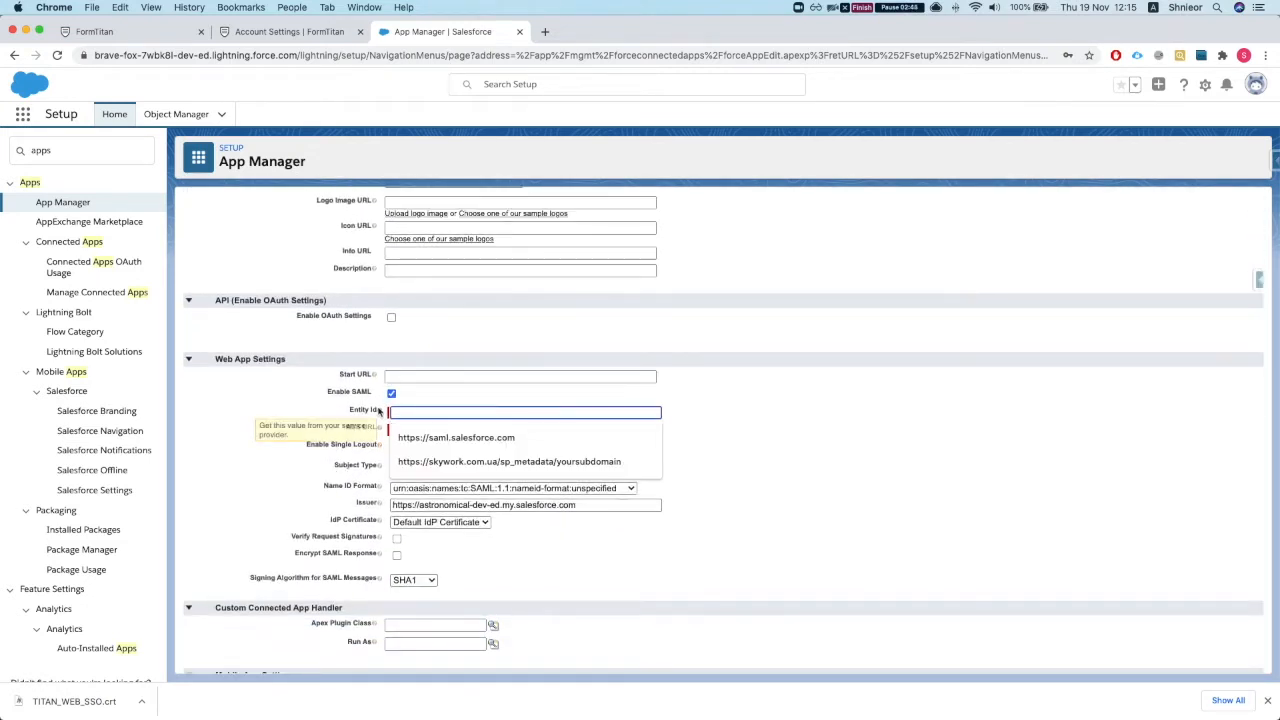
pyautogui.click(423, 437)
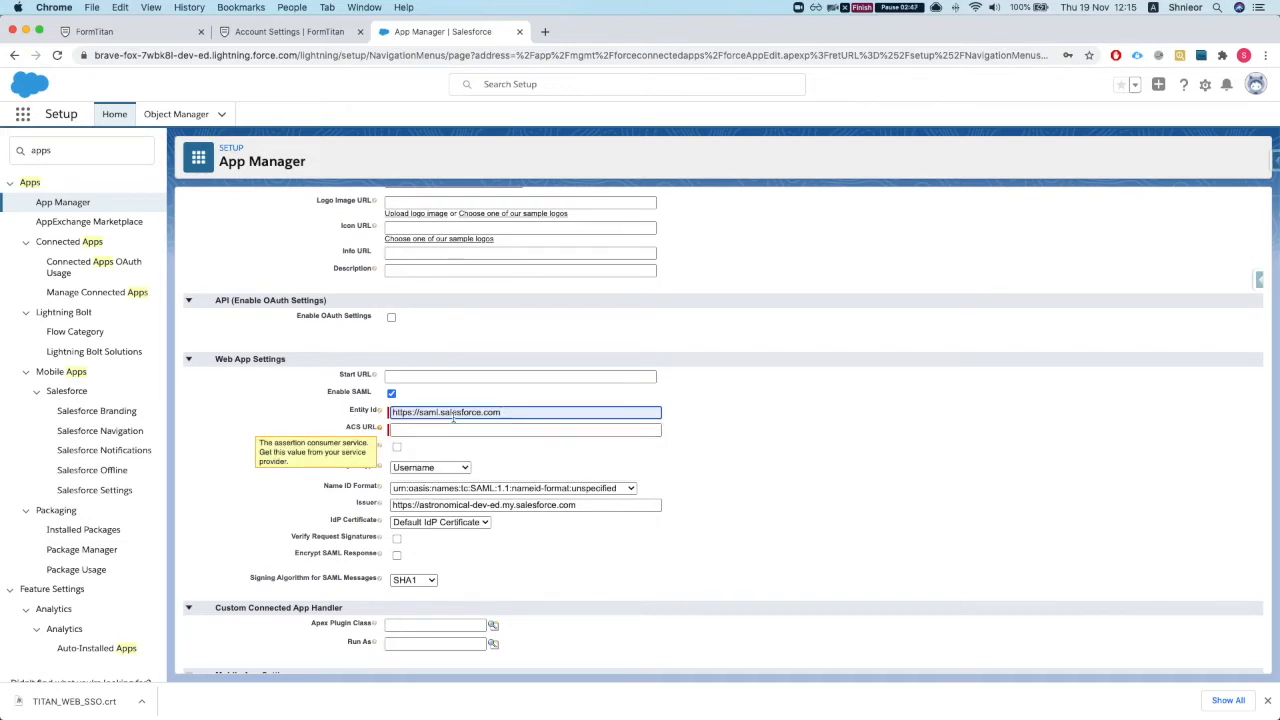
# Step: Set the Name ID Format to transient
pyautogui.scroll(-1, 442, 437)
pyautogui.scroll(-1, 398, 411)
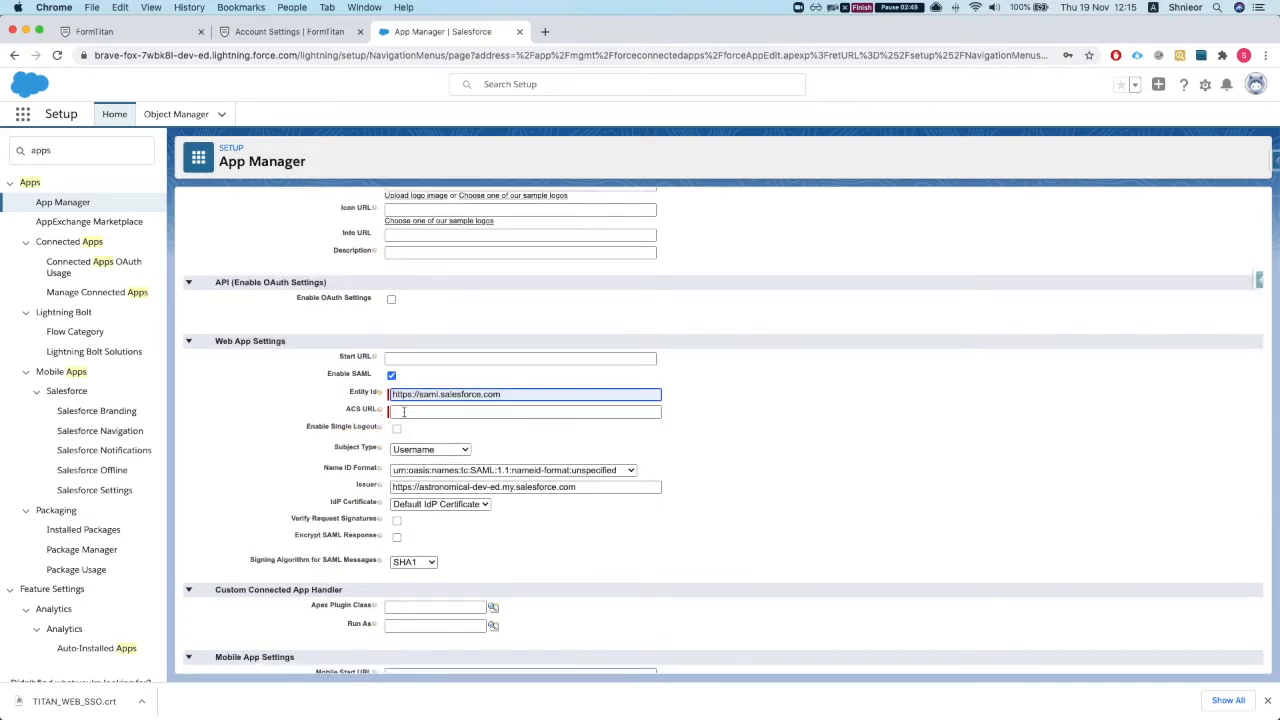
pyautogui.scroll(-1, 416, 411)
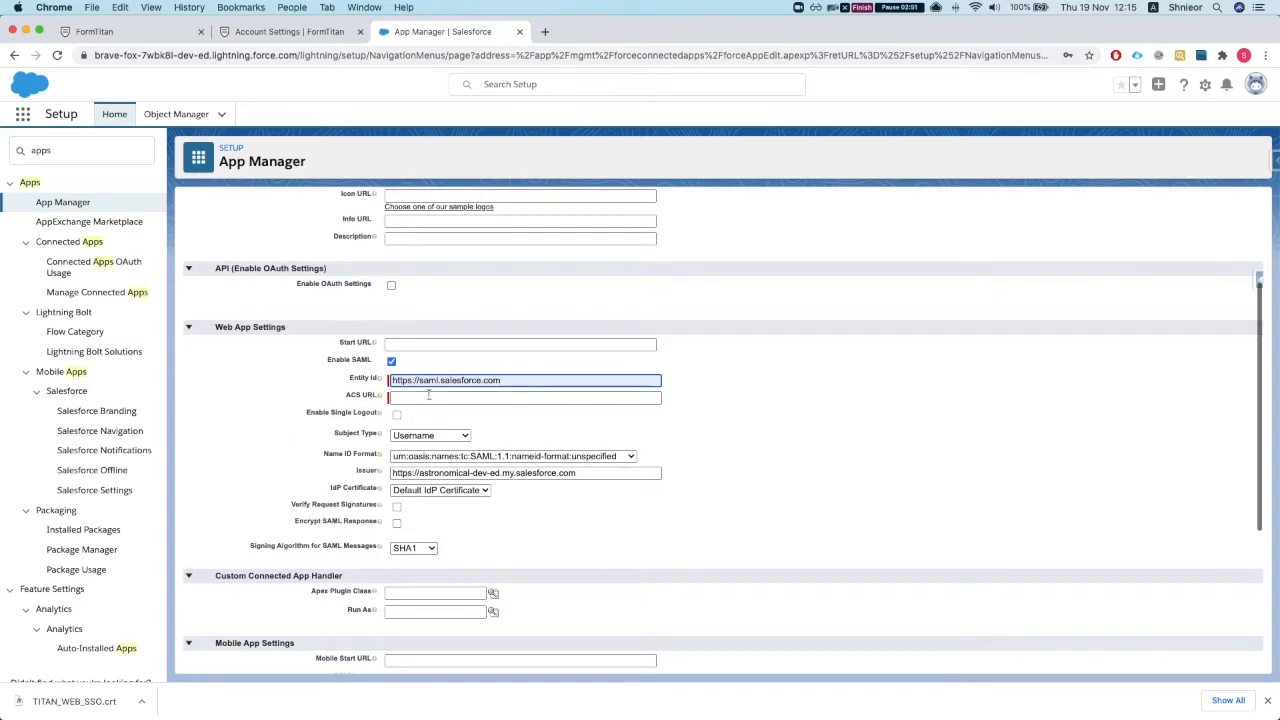
pyautogui.scroll(-1, 424, 417)
pyautogui.scroll(-1, 424, 412)
pyautogui.scroll(-1, 424, 410)
pyautogui.moveTo(374, 393)
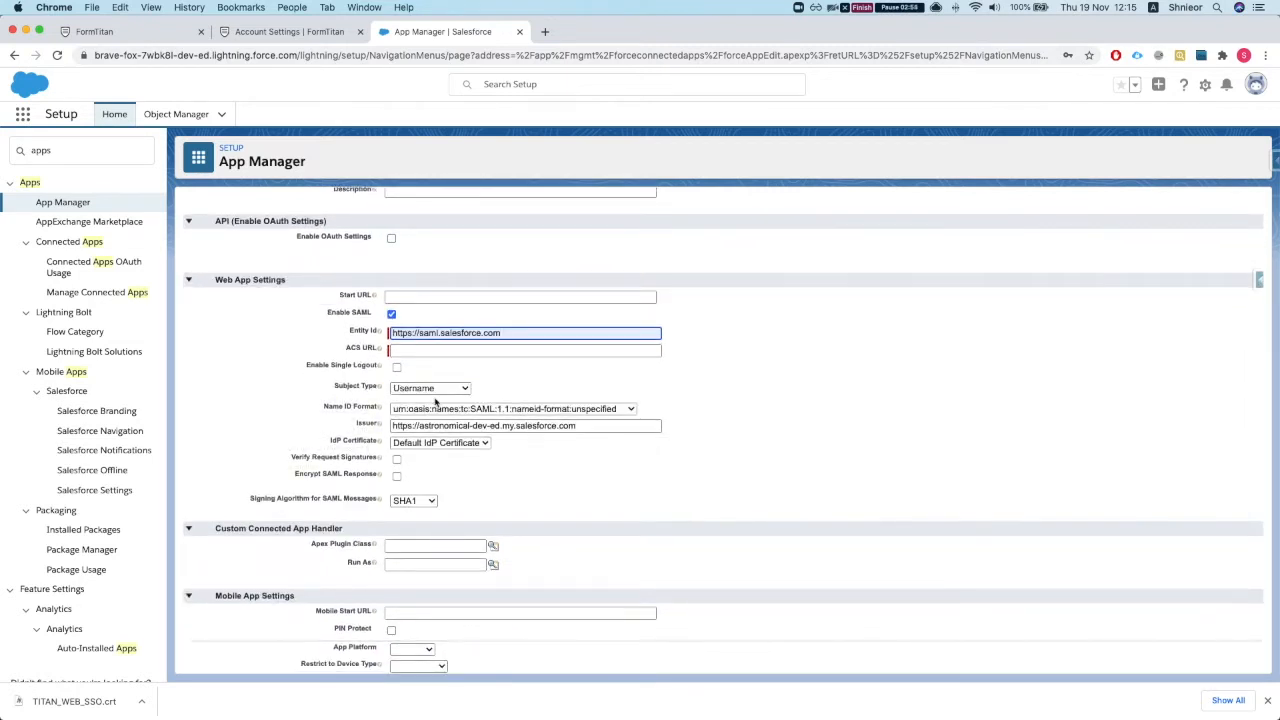
pyautogui.click(477, 410)
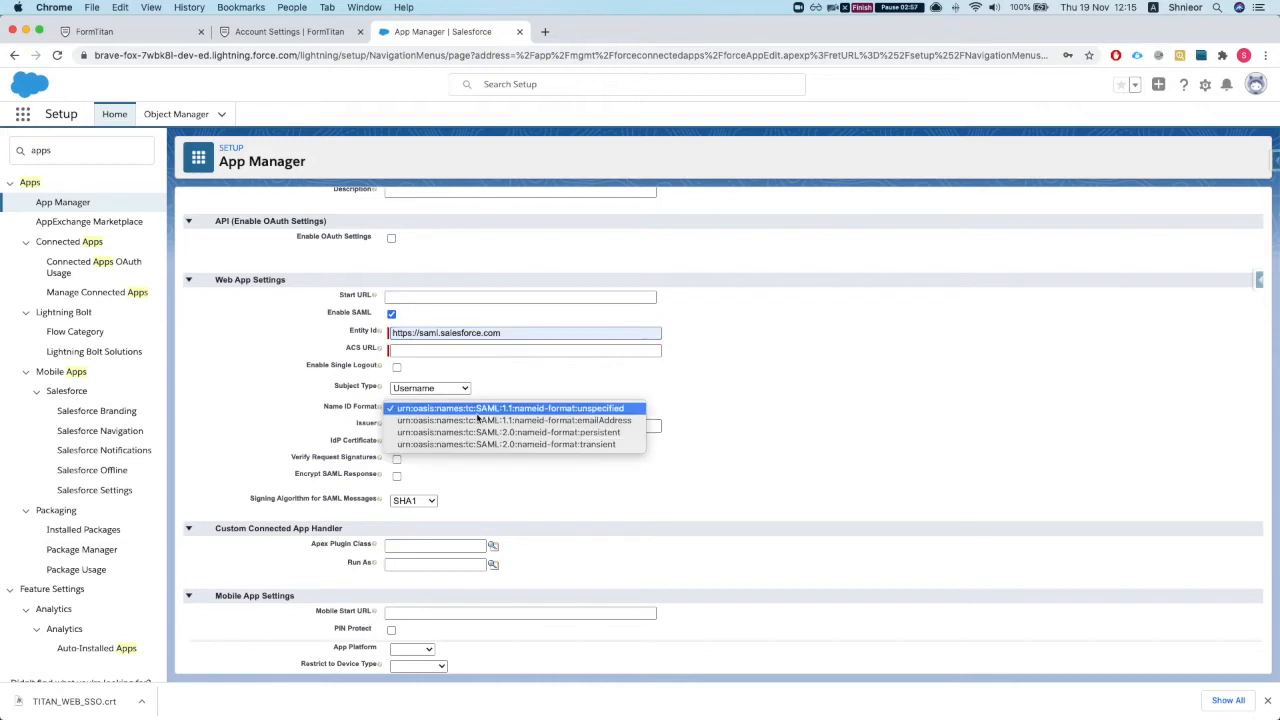
pyautogui.click(440, 444)
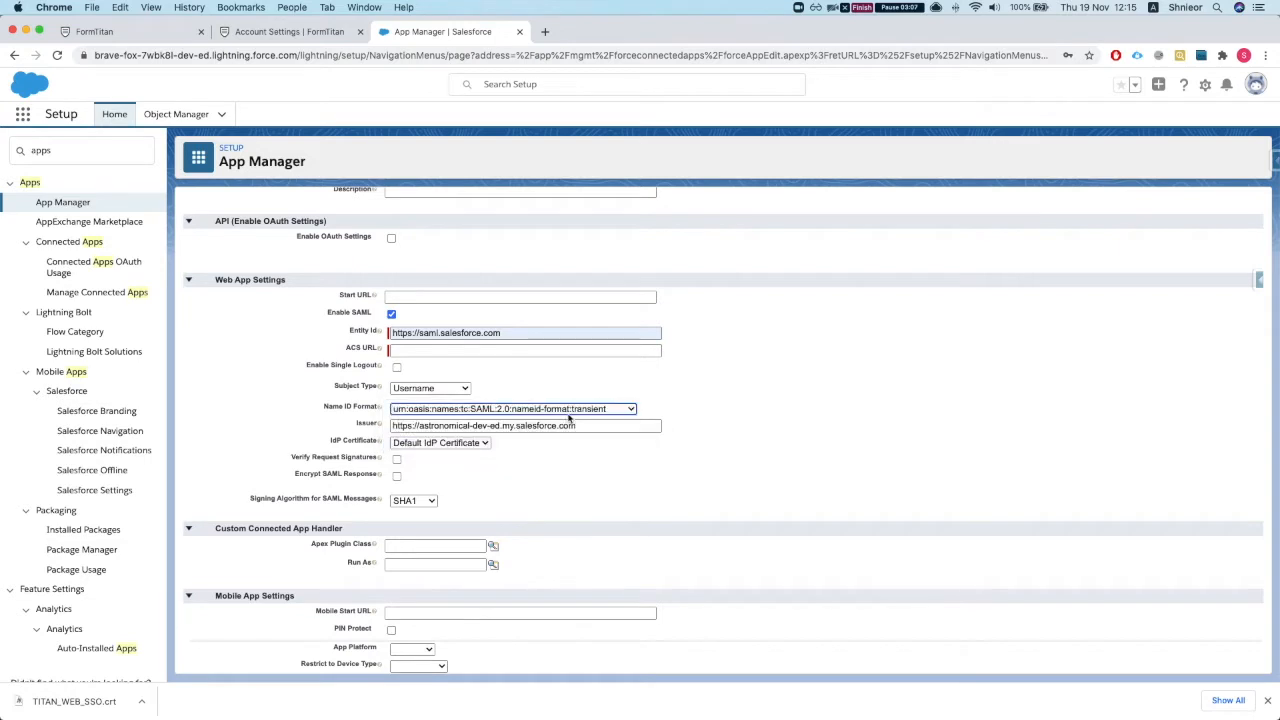
# Step: Leave the Issuer URL unchanged and choose TITAN WEB SSO as the IdP Certificate
pyautogui.scroll(-1, 551, 466)
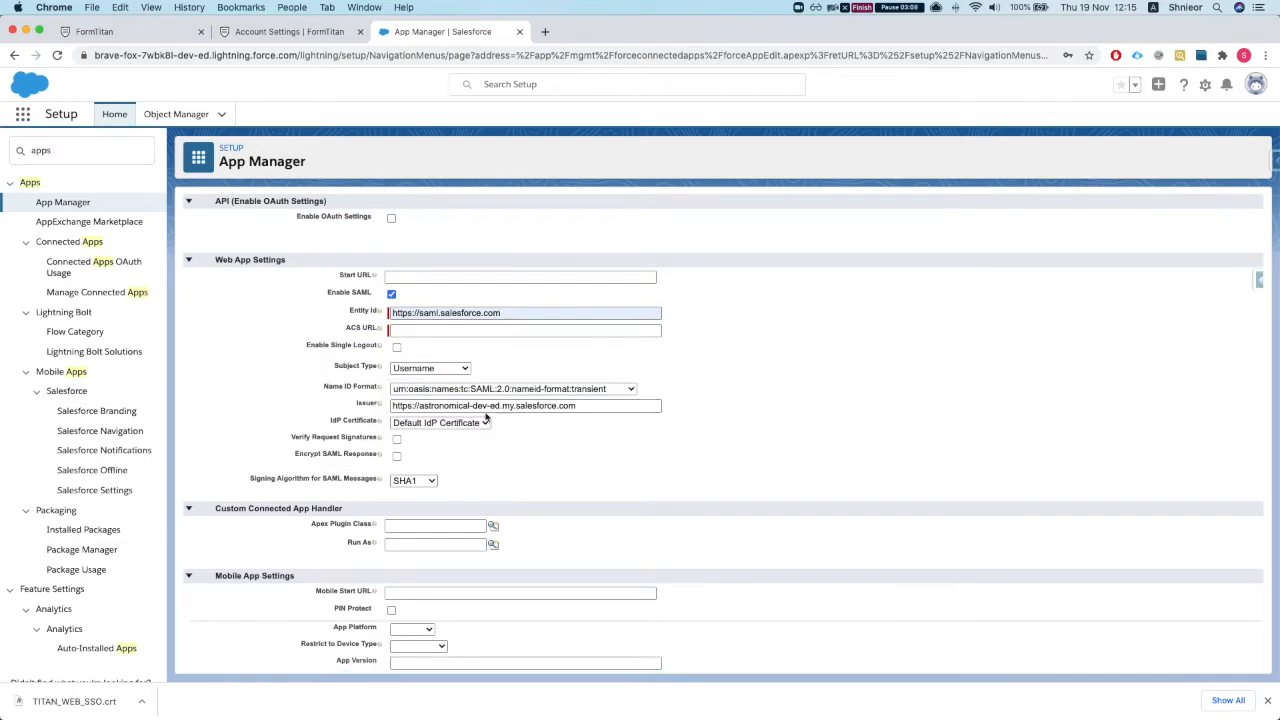
pyautogui.scroll(-1, 493, 418)
pyautogui.moveTo(395, 394); pyautogui.dragTo(629, 395)
pyautogui.click(629, 396)
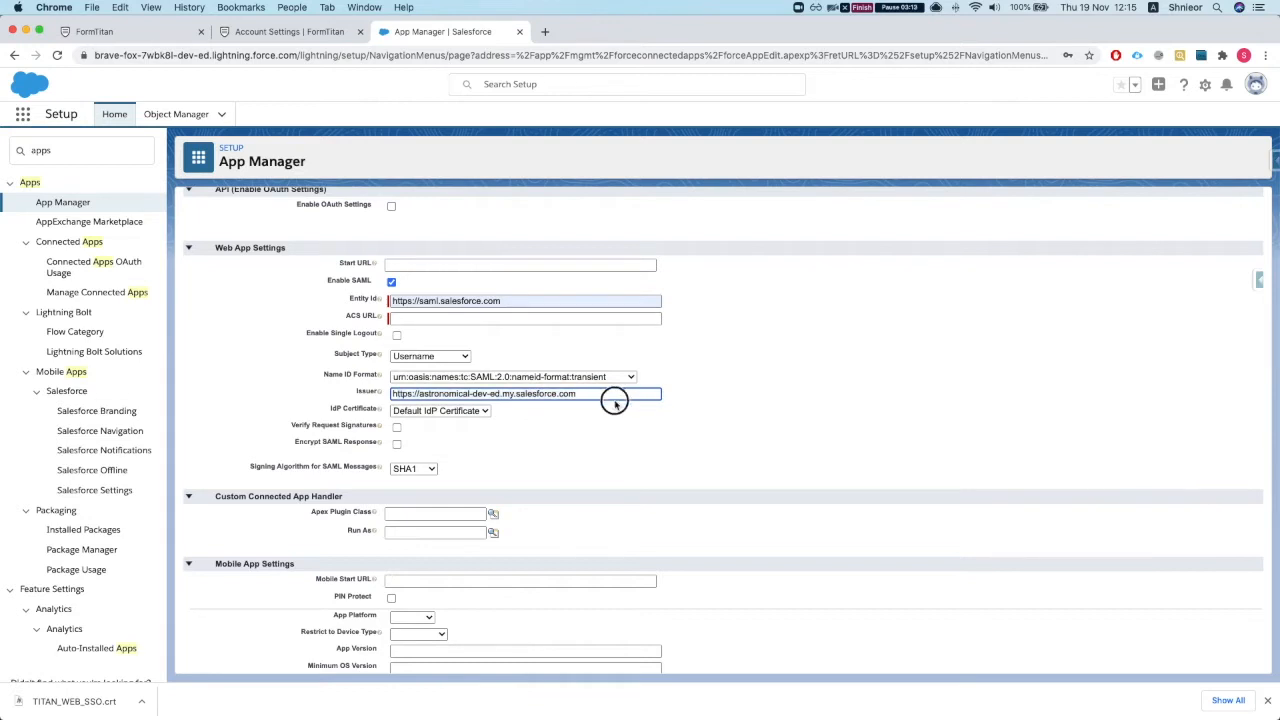
pyautogui.doubleClick(419, 395)
pyautogui.click(556, 421)
pyautogui.scroll(-2, 543, 426)
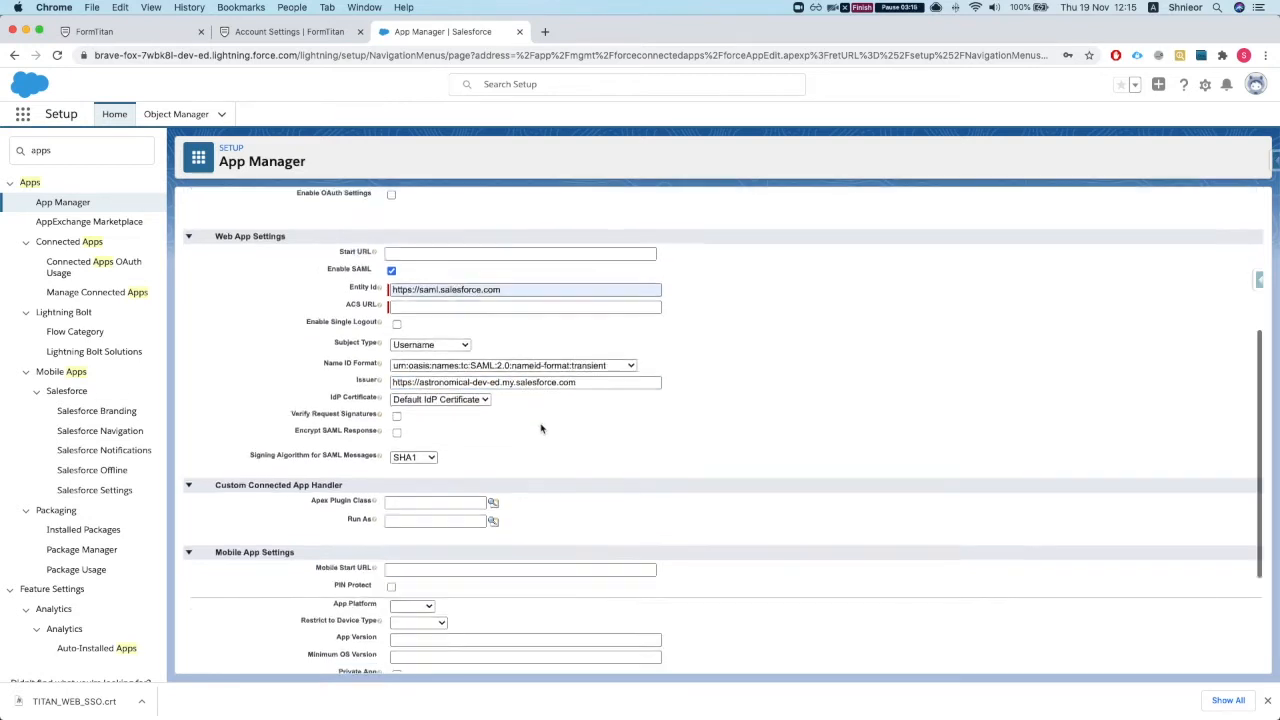
pyautogui.doubleClick(336, 382)
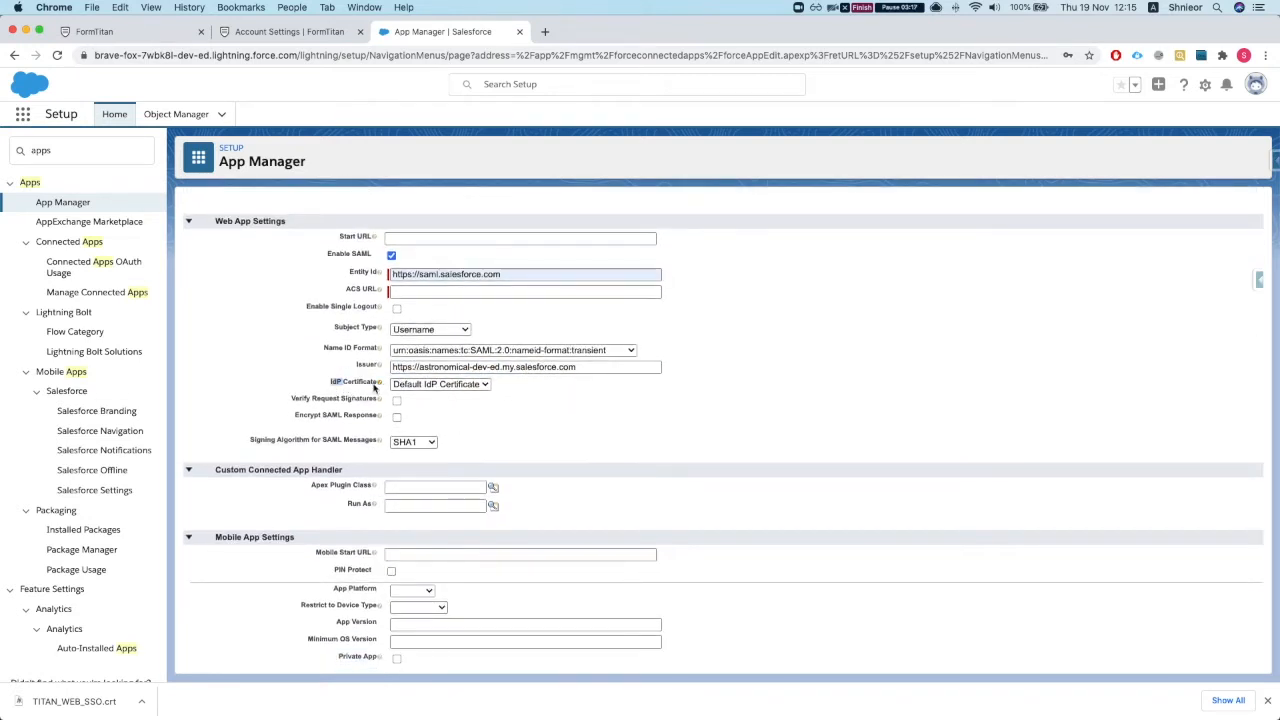
pyautogui.click(447, 384)
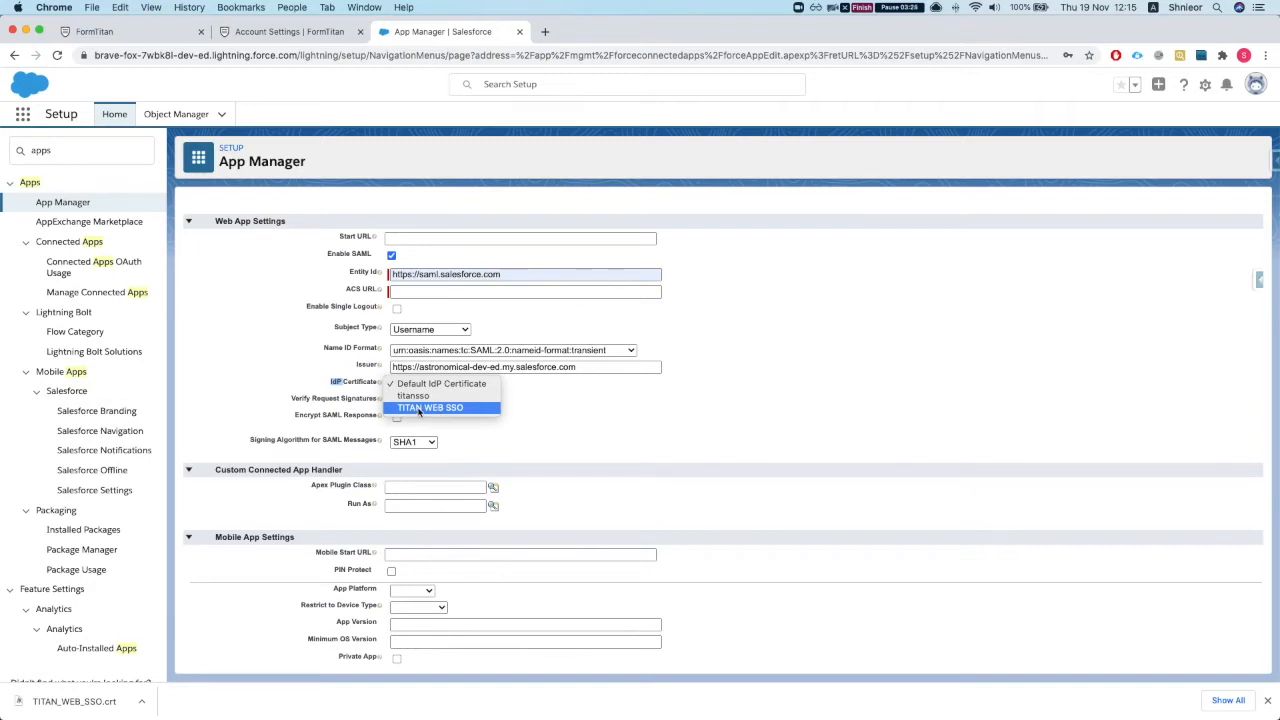
pyautogui.click(425, 408)
# Step: Copy the identity provider entity ID from FormTitan's SSO Auth and paste it into Entity Id
pyautogui.scroll(2, 540, 418)
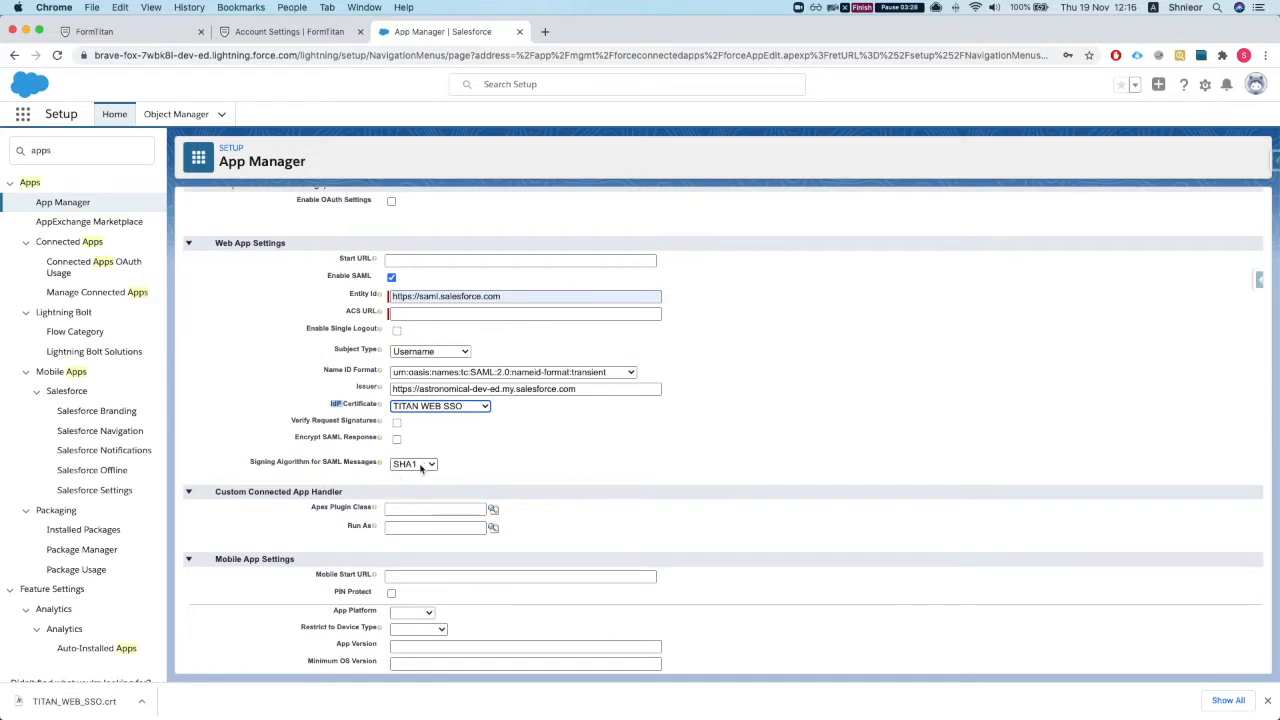
pyautogui.scroll(3, 428, 463)
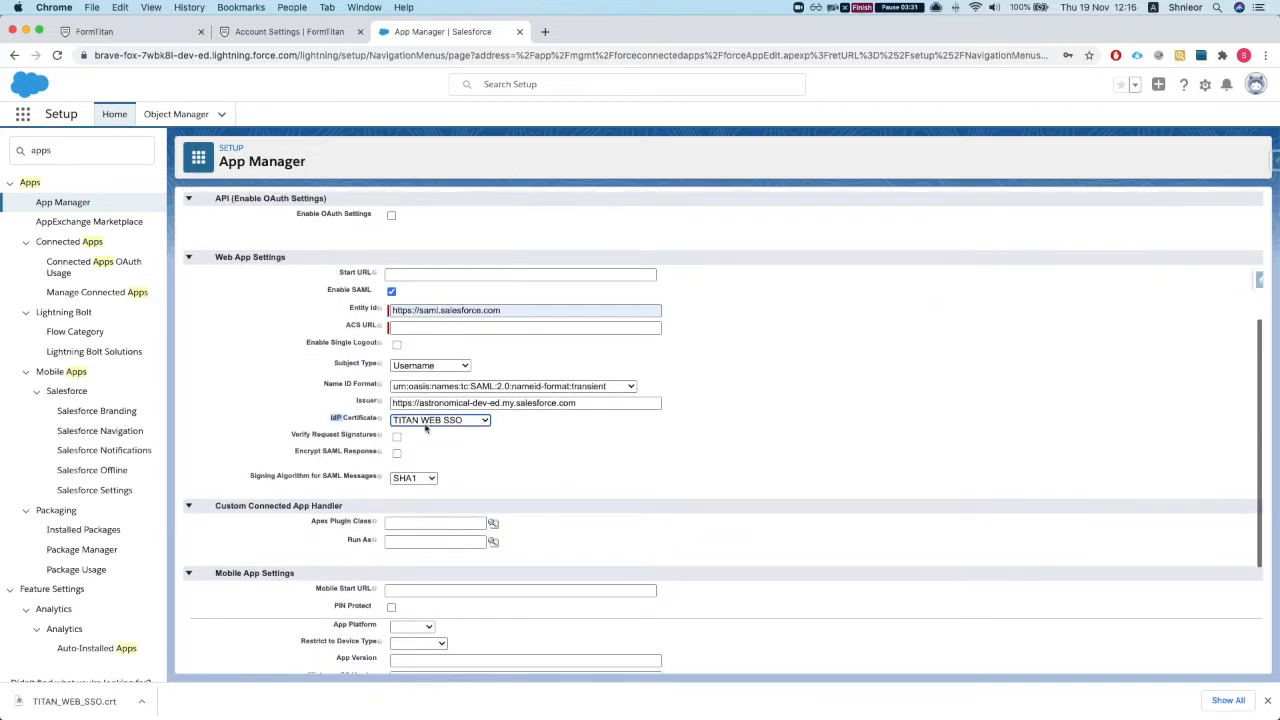
pyautogui.scroll(1, 445, 395)
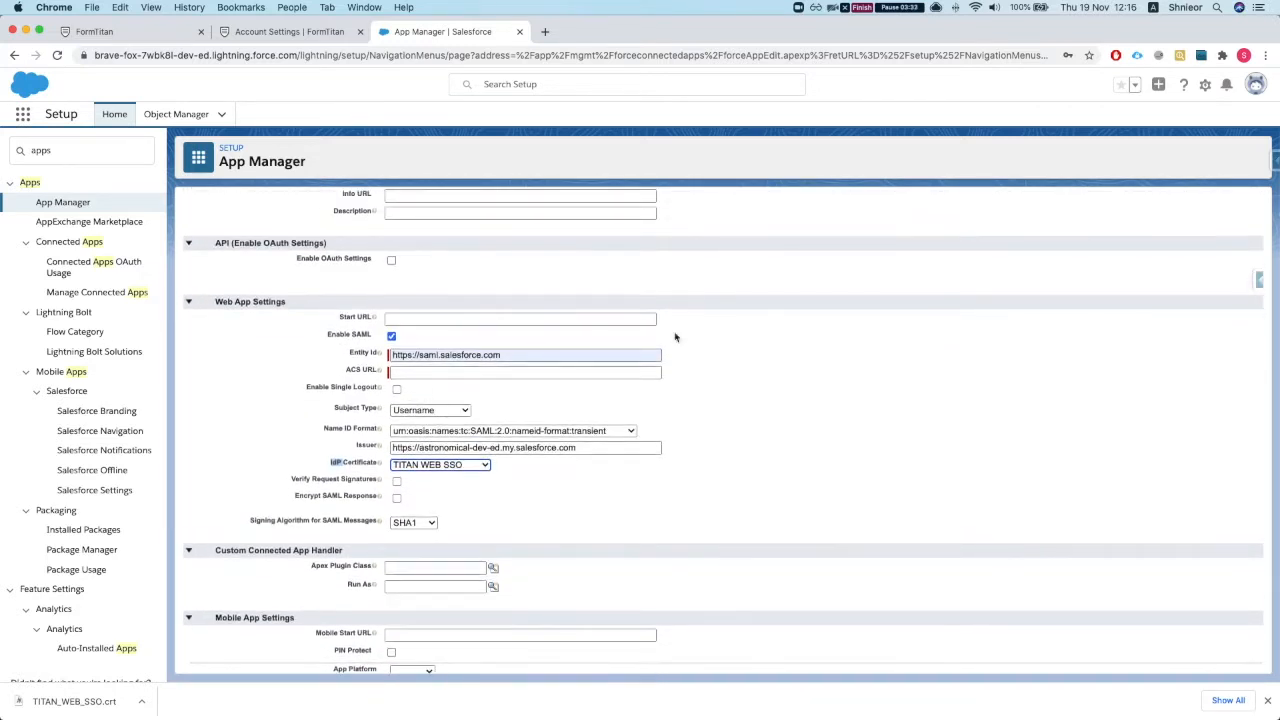
pyautogui.scroll(4, 720, 420)
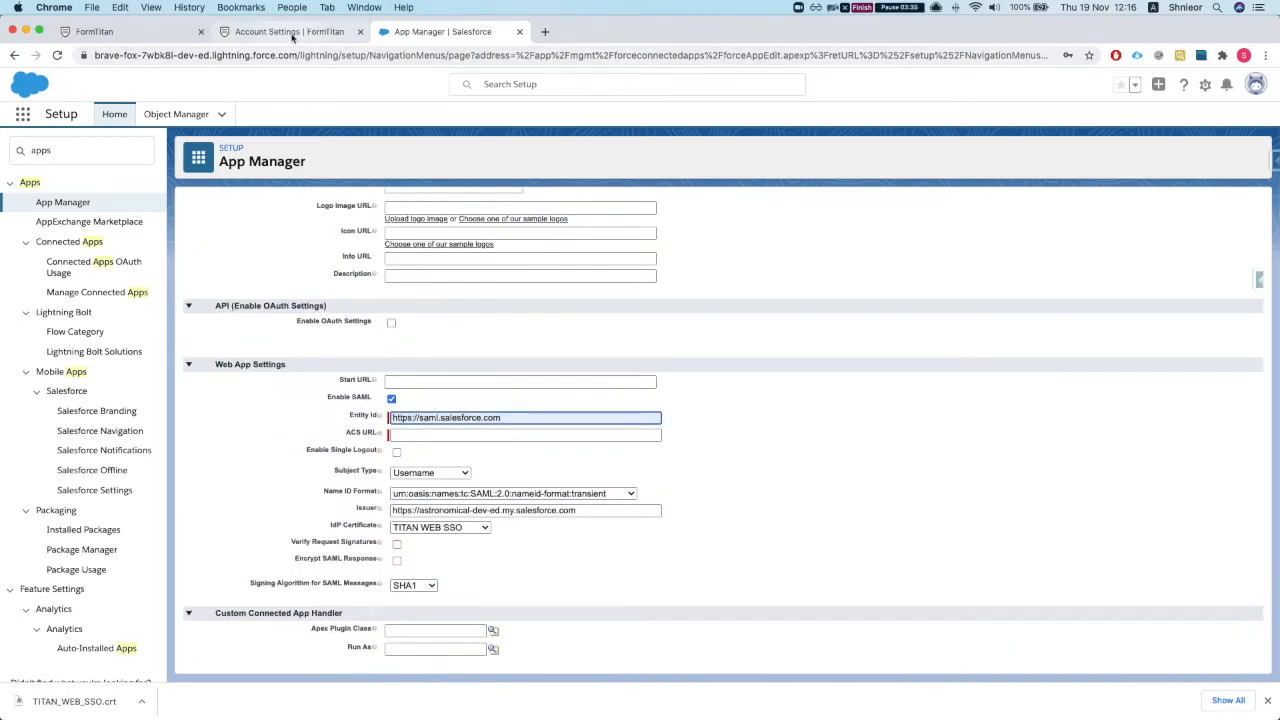
pyautogui.click(292, 34)
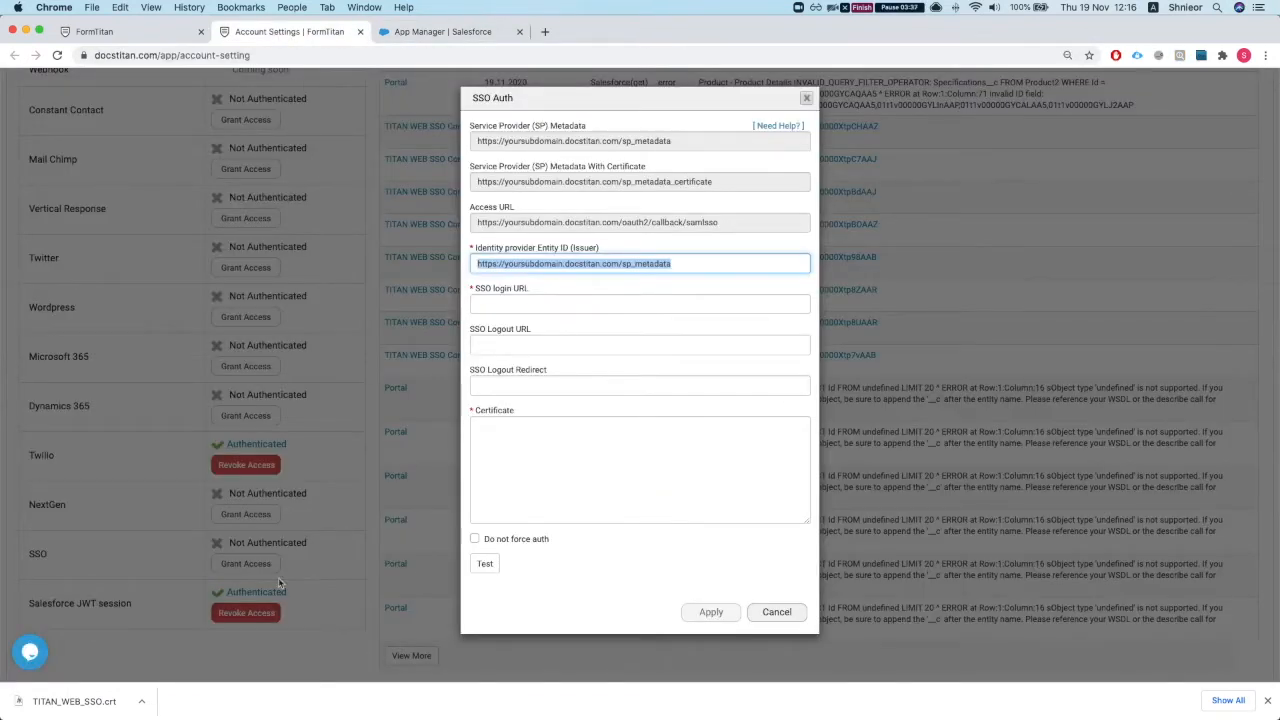
pyautogui.click(563, 265)
pyautogui.tripleClick(563, 265)
pyautogui.press('super+c')
pyautogui.click(436, 31)
pyautogui.press('super+v')
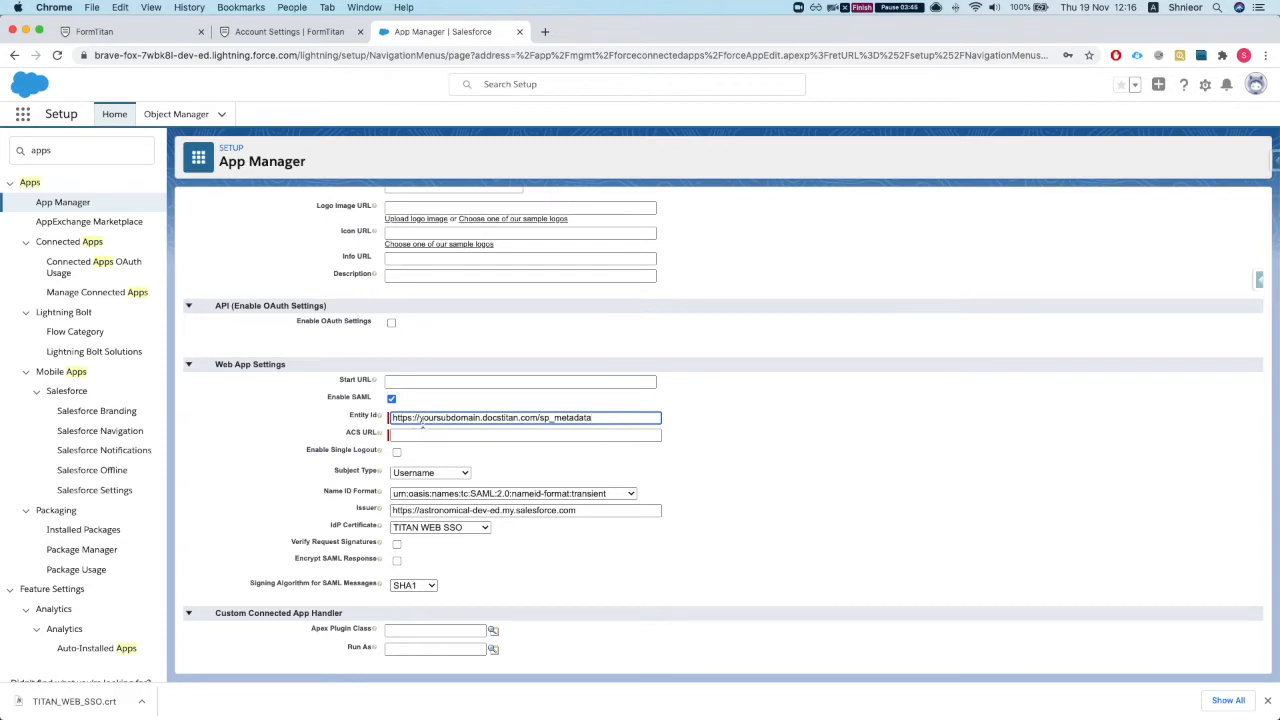
# Step: Paste FormTitan's access URL as the ACS URL and save the connected app
pyautogui.click(420, 436)
pyautogui.click(280, 38)
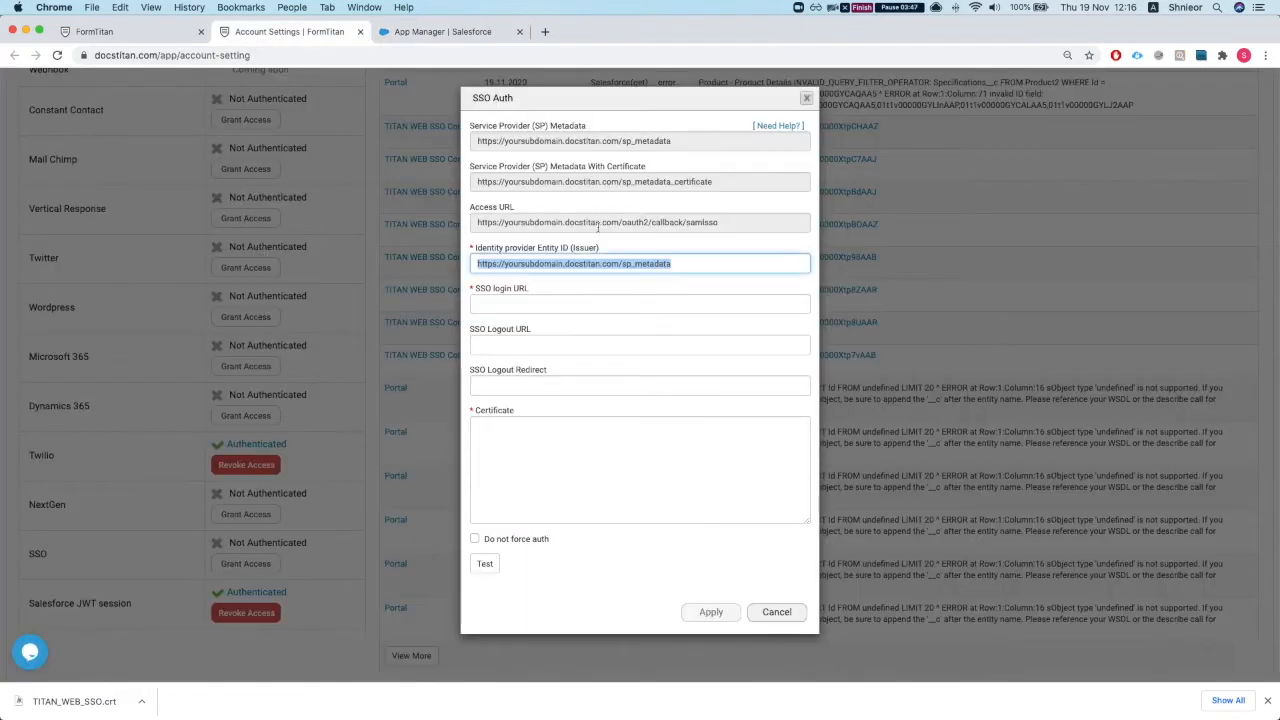
pyautogui.tripleClick(567, 223)
pyautogui.press('super+c')
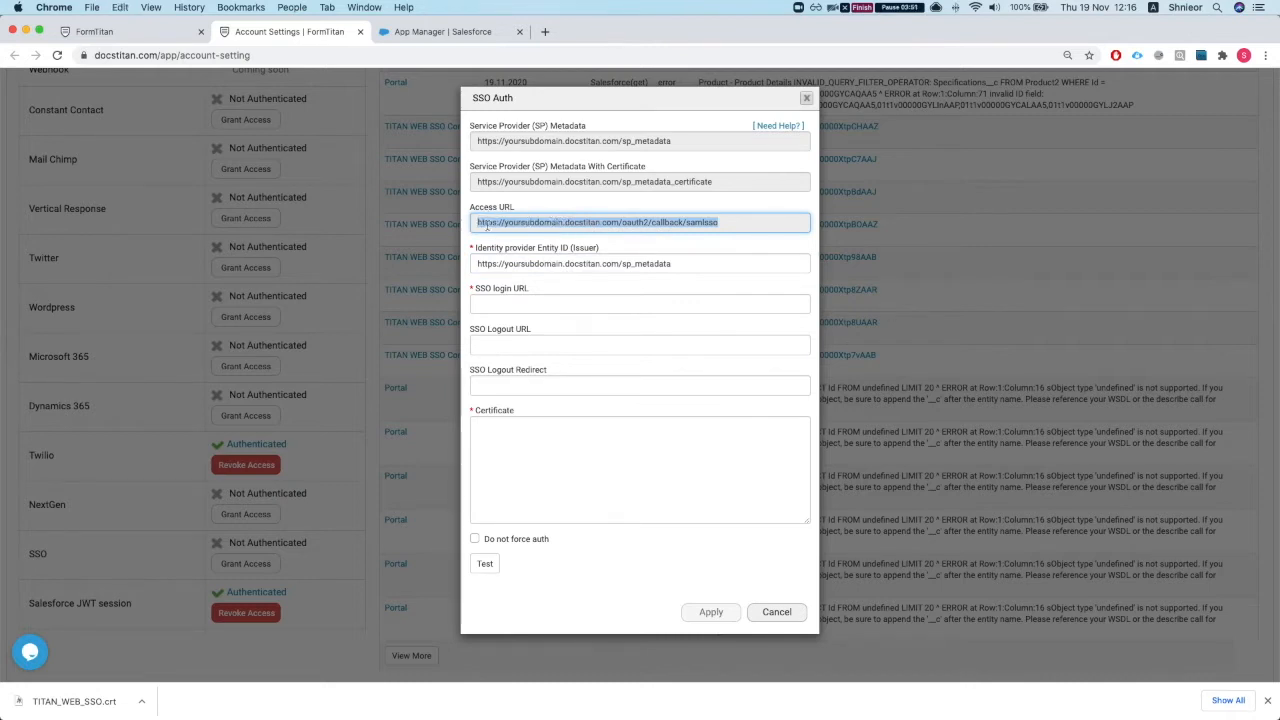
pyautogui.click(455, 32)
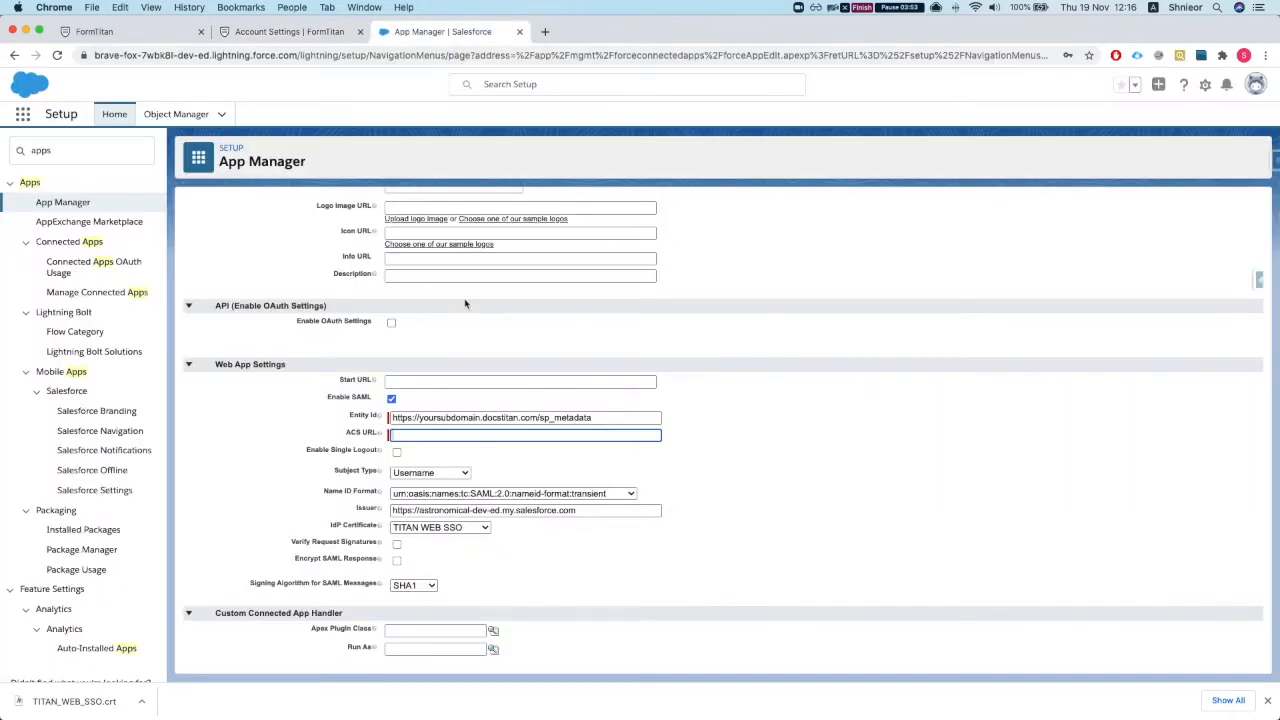
pyautogui.press('super+v')
pyautogui.moveTo(436, 435); pyautogui.dragTo(535, 435)
pyautogui.click(484, 435)
pyautogui.click(537, 435)
pyautogui.scroll(-8, 505, 455)
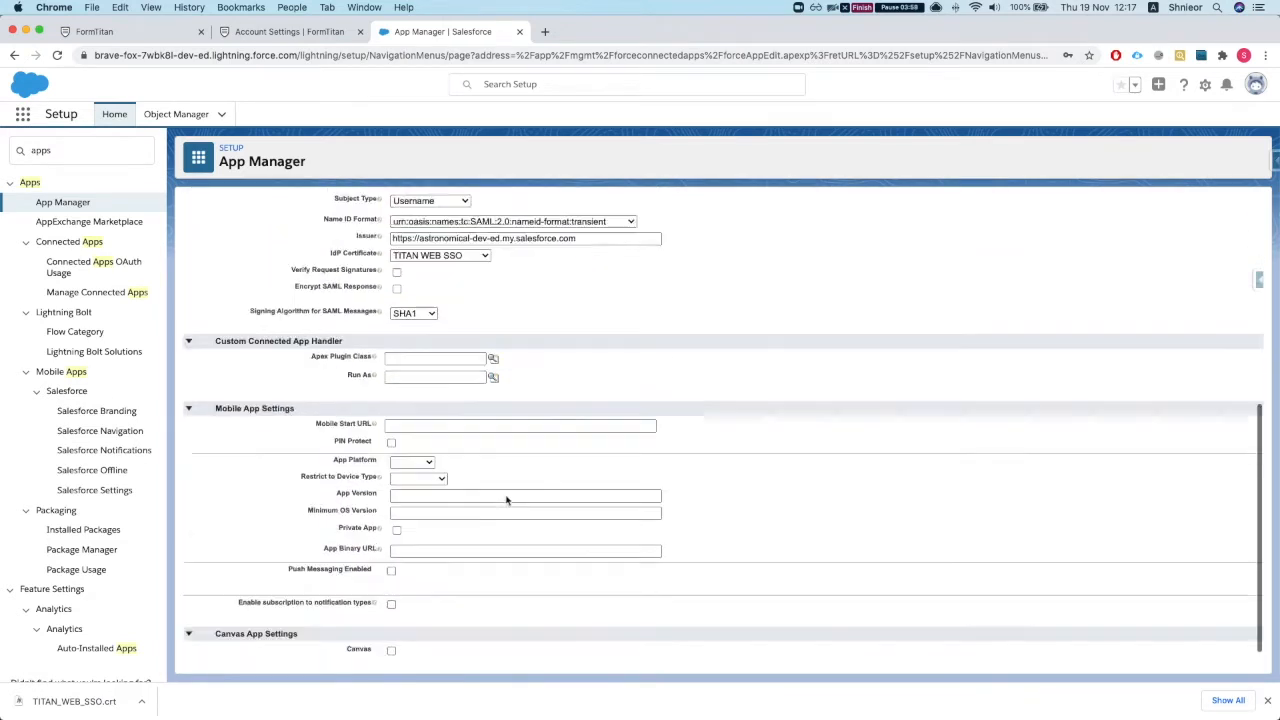
pyautogui.click(527, 642)
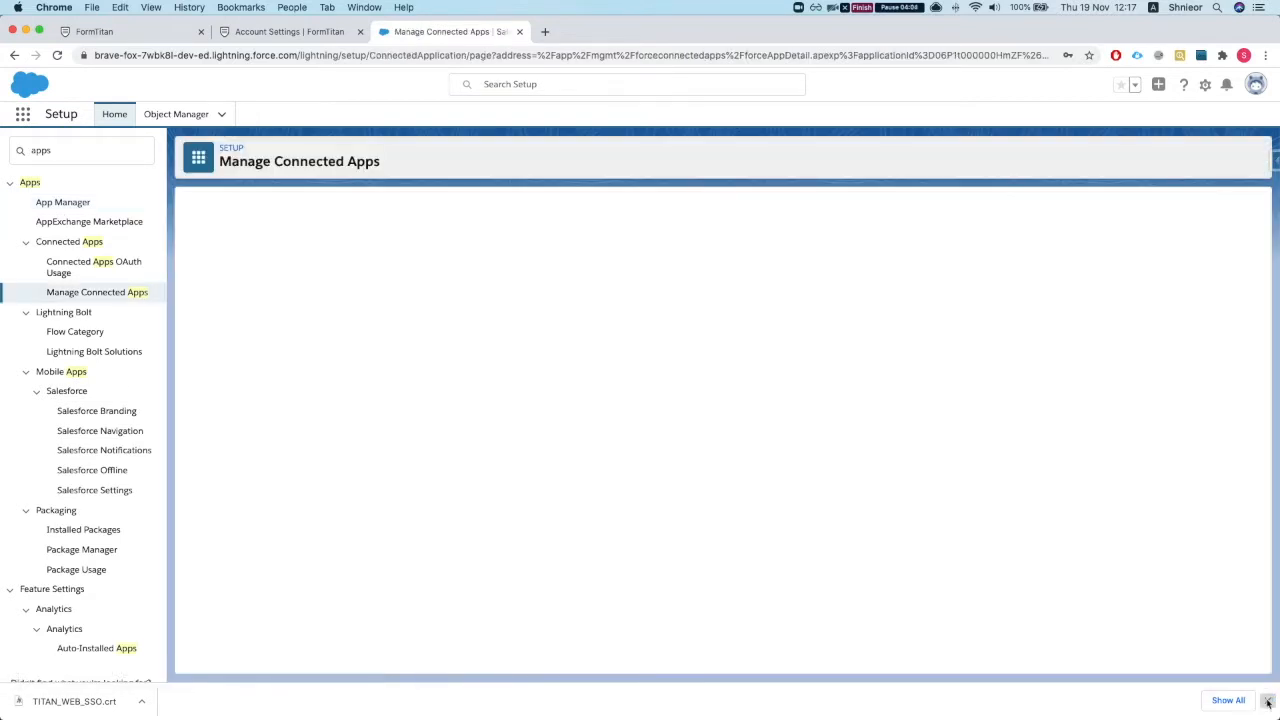
# Step: Dismiss the downloads bar and start a new Custom Attribute for TITAN WEB SSO
pyautogui.click(1267, 700)
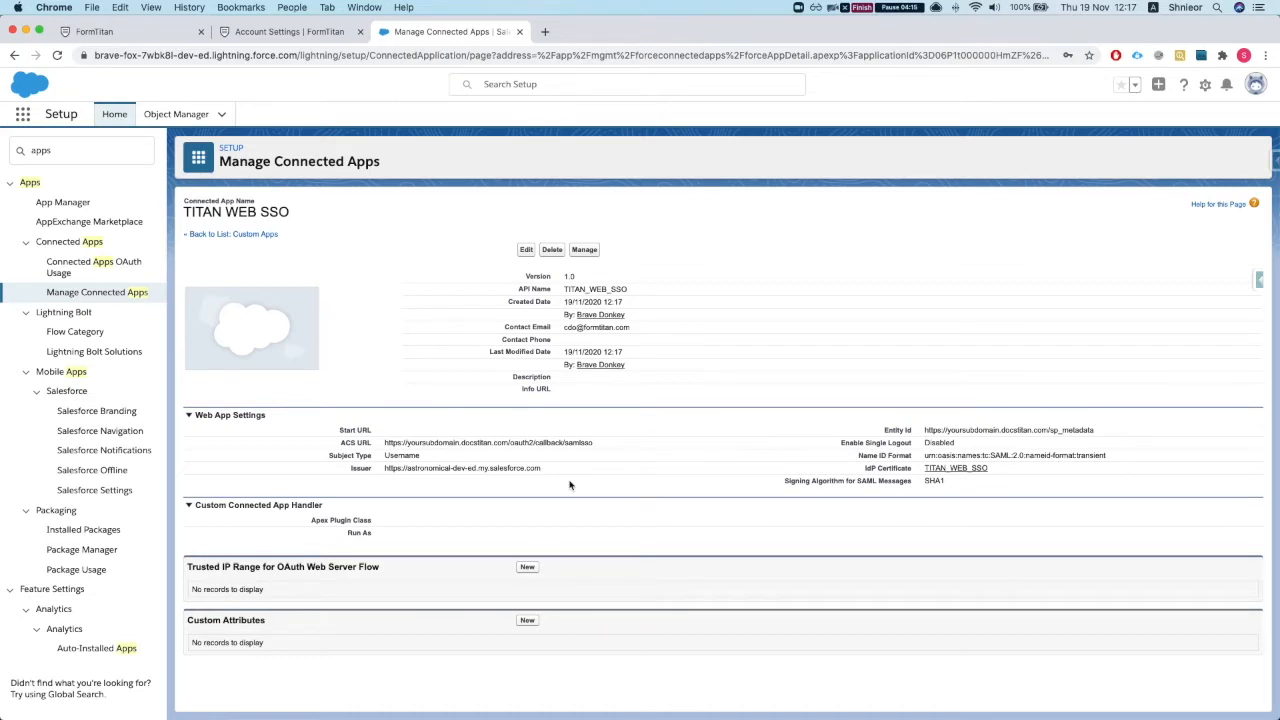
pyautogui.click(527, 620)
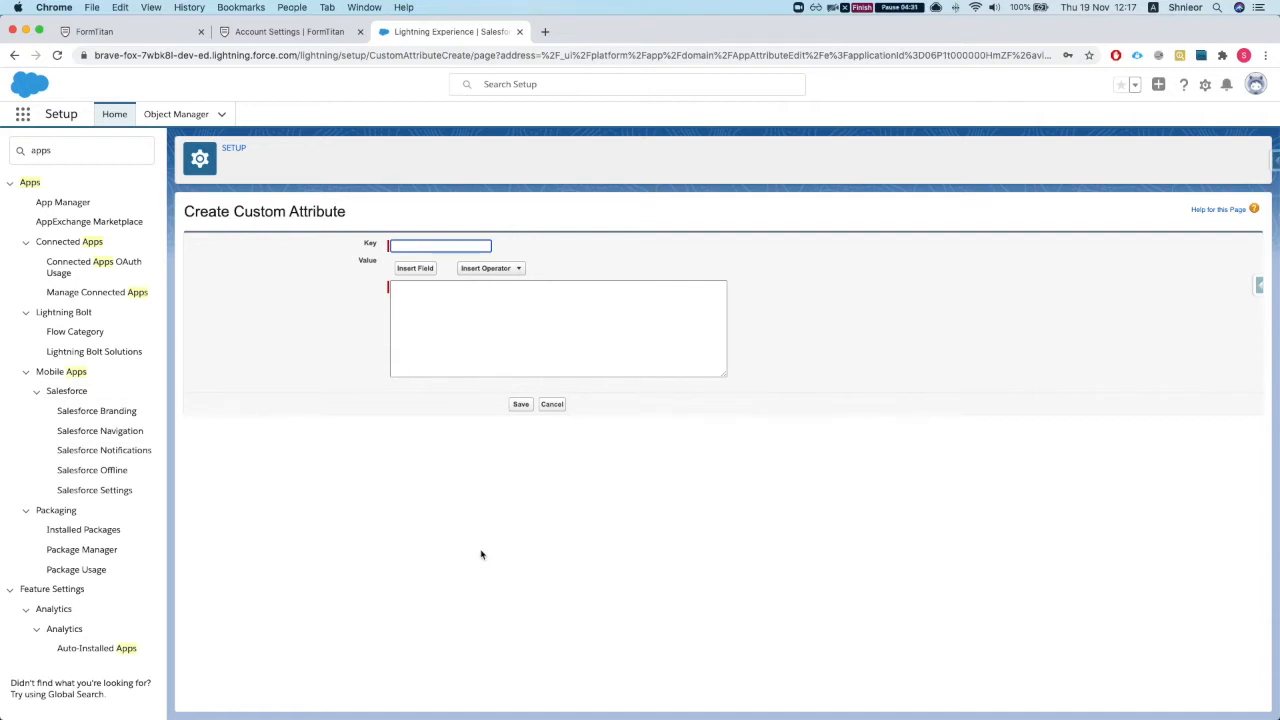
# Step: Save custom attribute 'SF Session Custom att' with inserted value $Api.Session_ID
pyautogui.write('Sf')
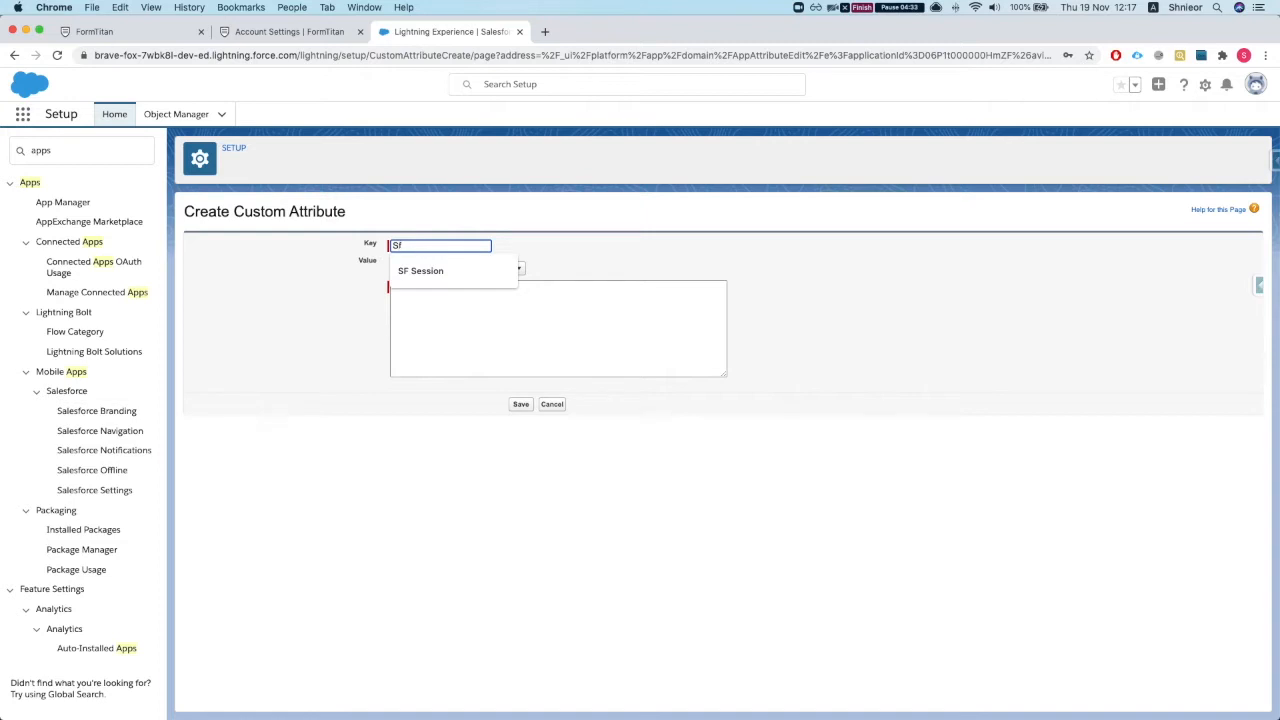
pyautogui.press('Down')
pyautogui.press('Return')
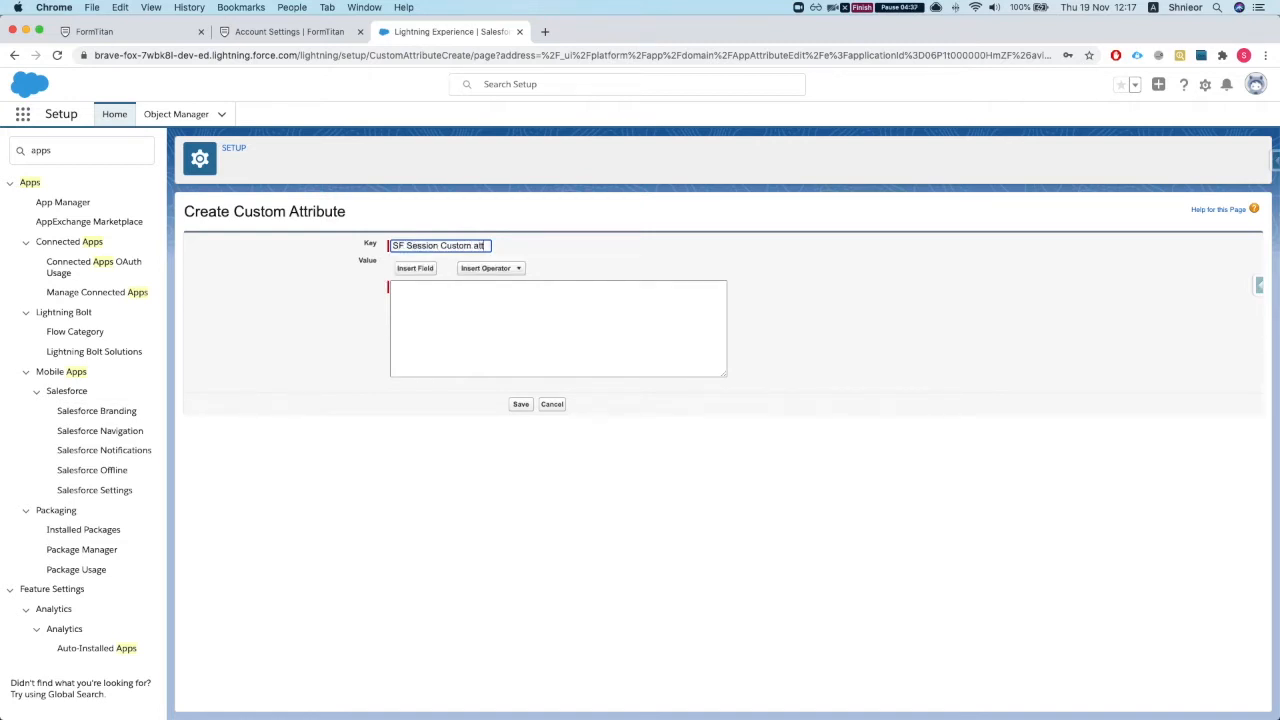
pyautogui.click(534, 303)
pyautogui.click(410, 267)
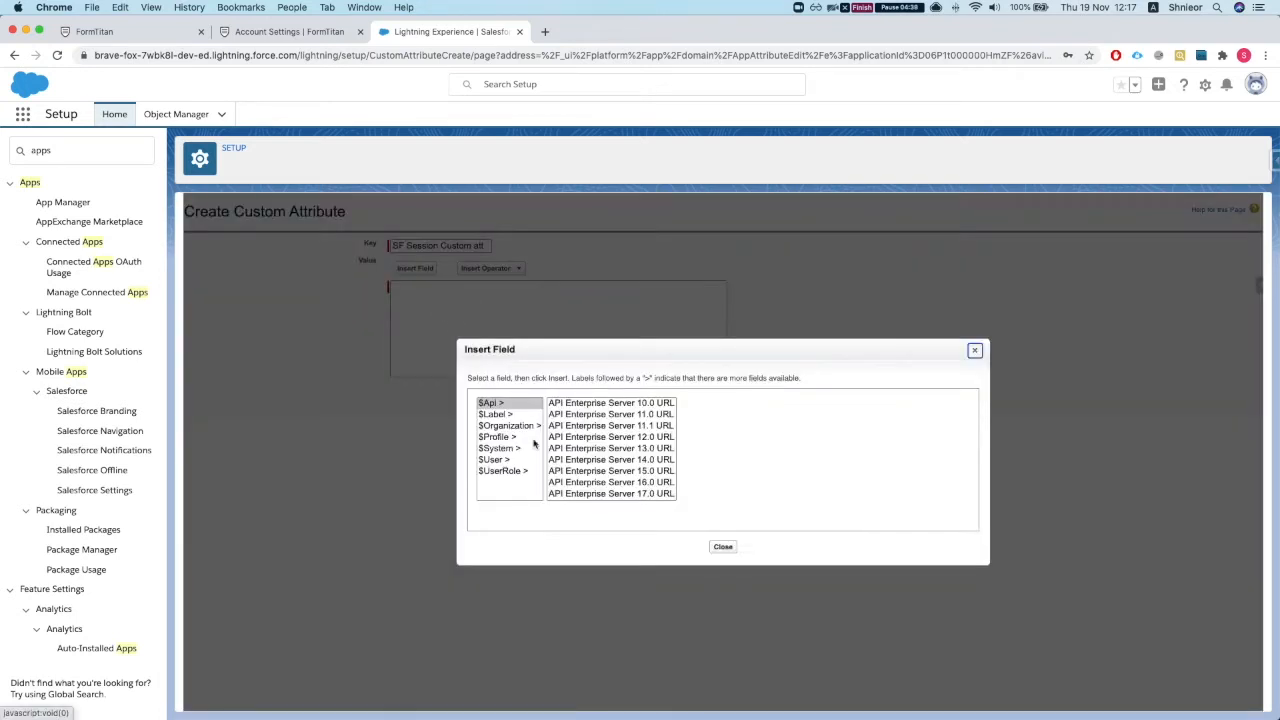
pyautogui.scroll(-15, 592, 457)
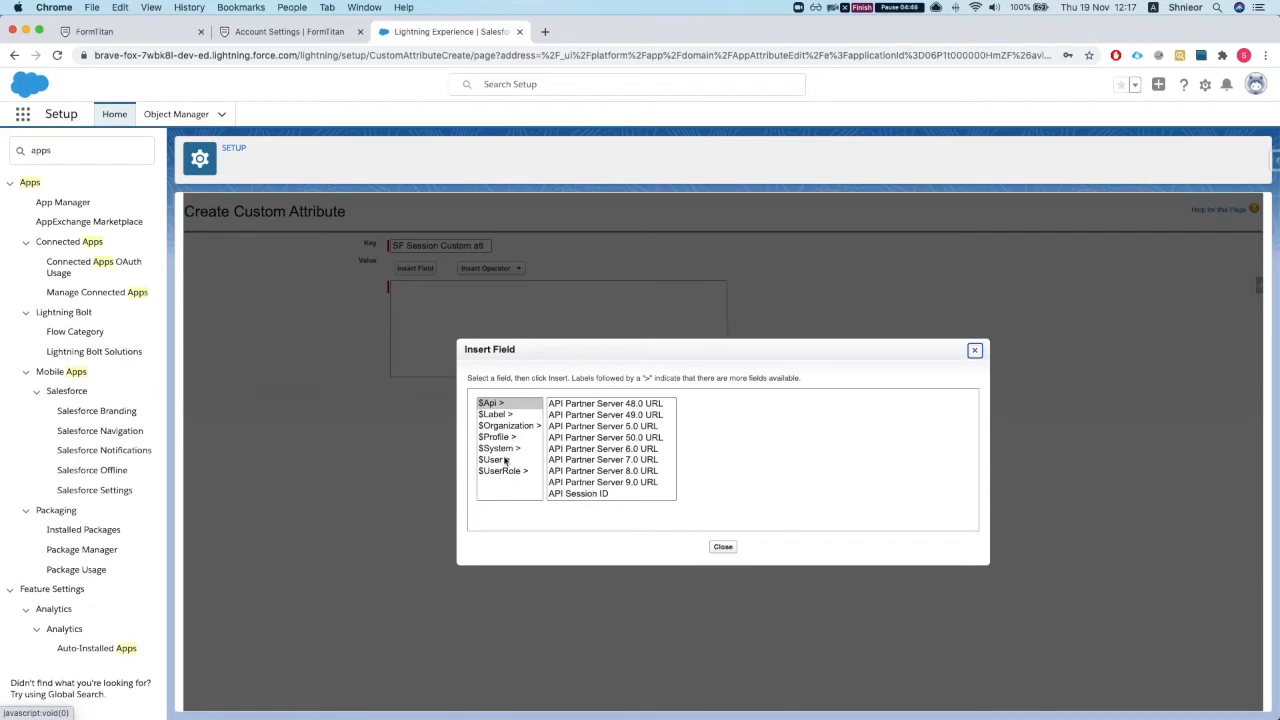
pyautogui.click(574, 494)
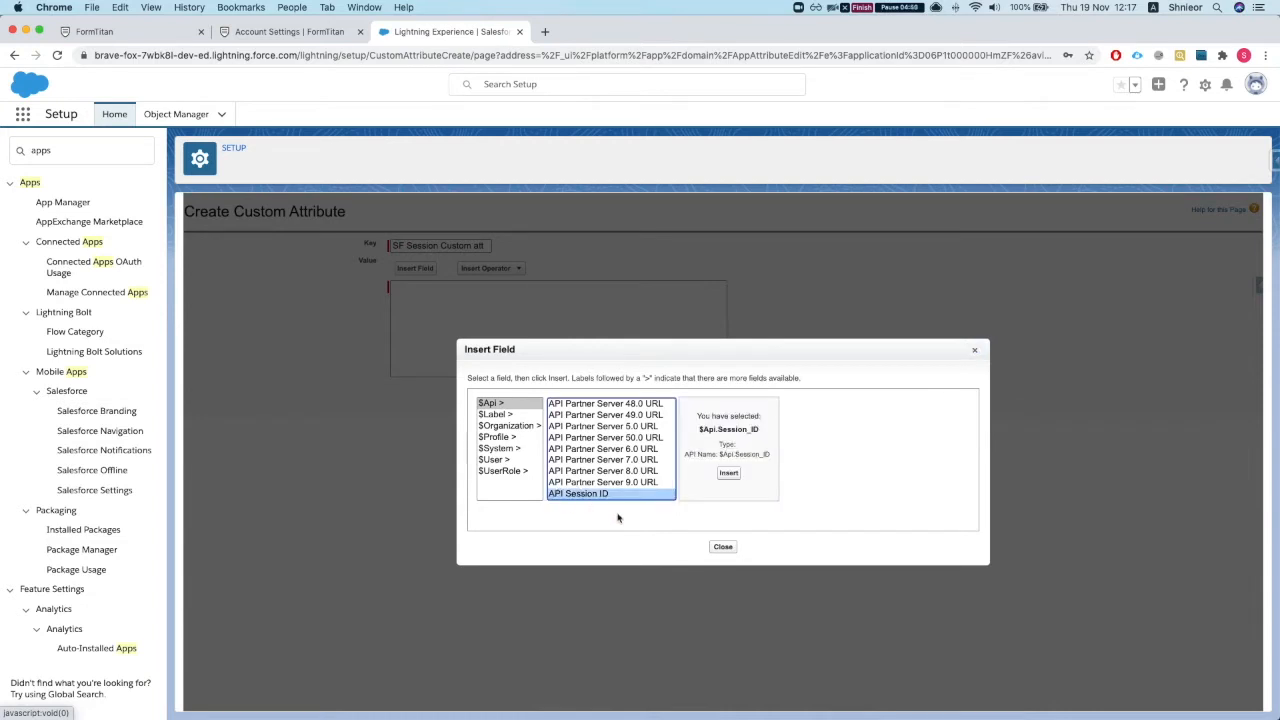
pyautogui.click(728, 473)
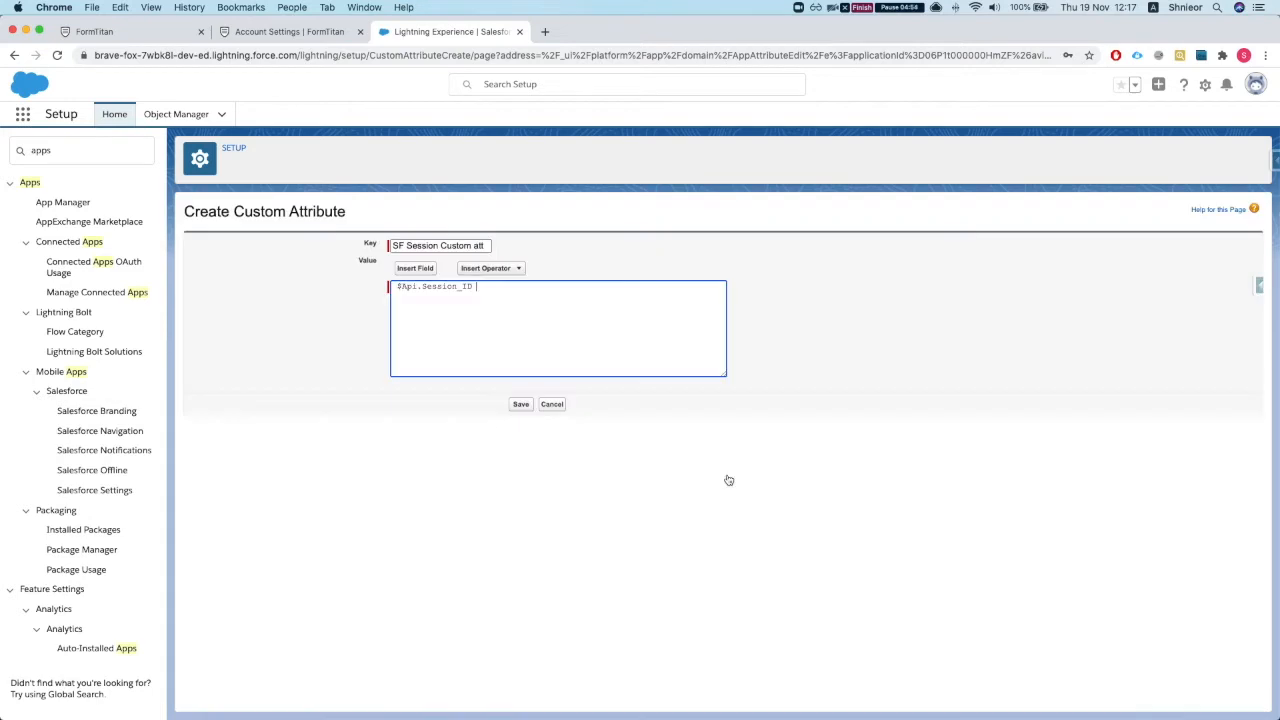
pyautogui.click(521, 404)
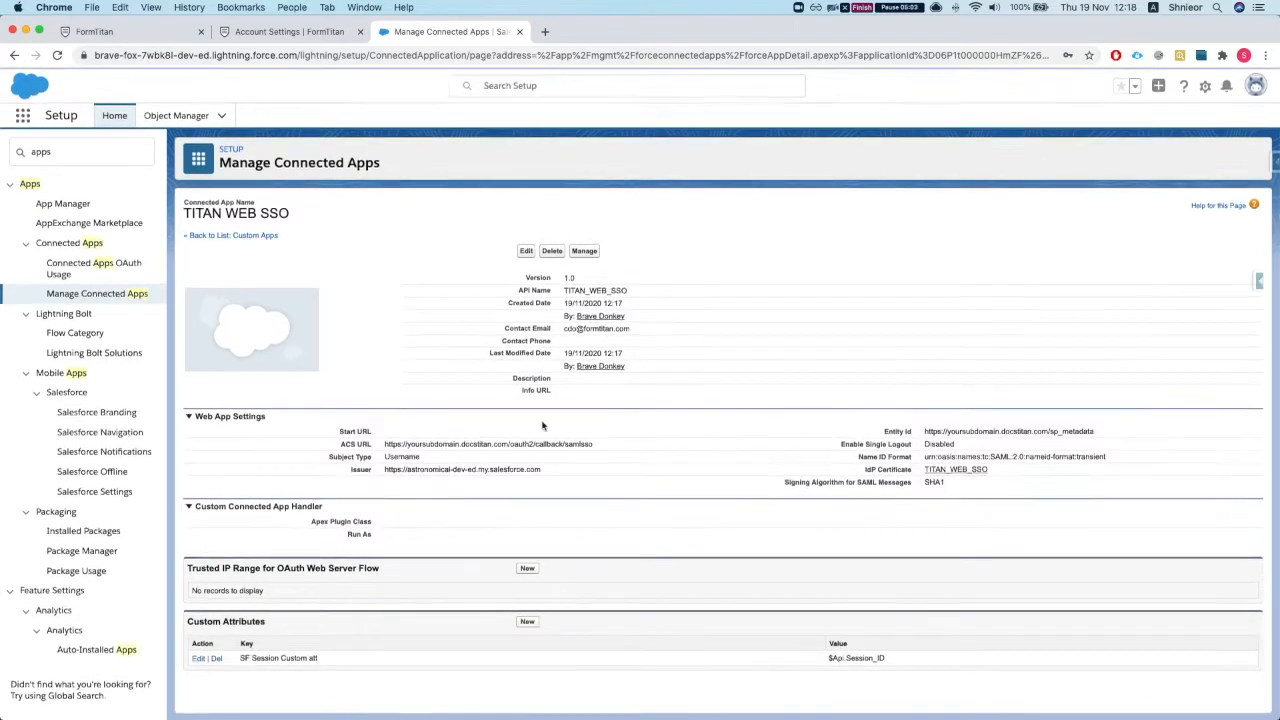
# Step: Open the app's Manage page and select the IdP-Initiated Login URL
pyautogui.click(585, 250)
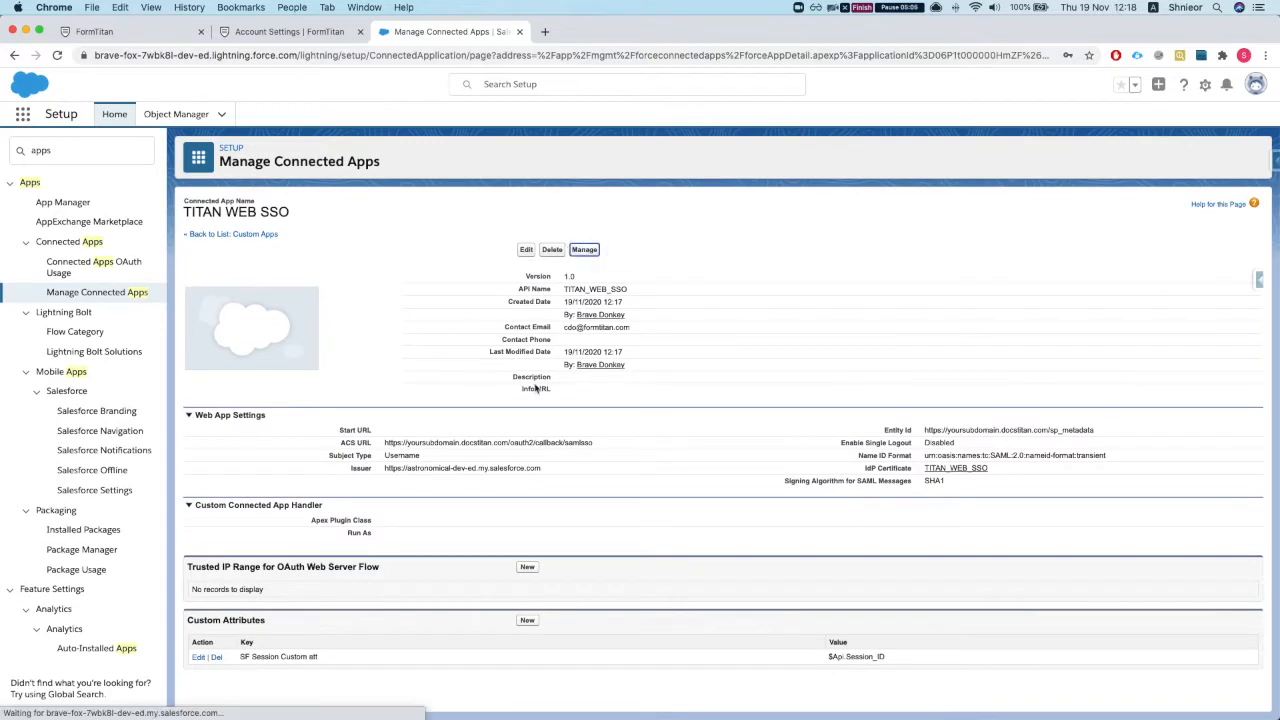
pyautogui.scroll(-3, 486, 397)
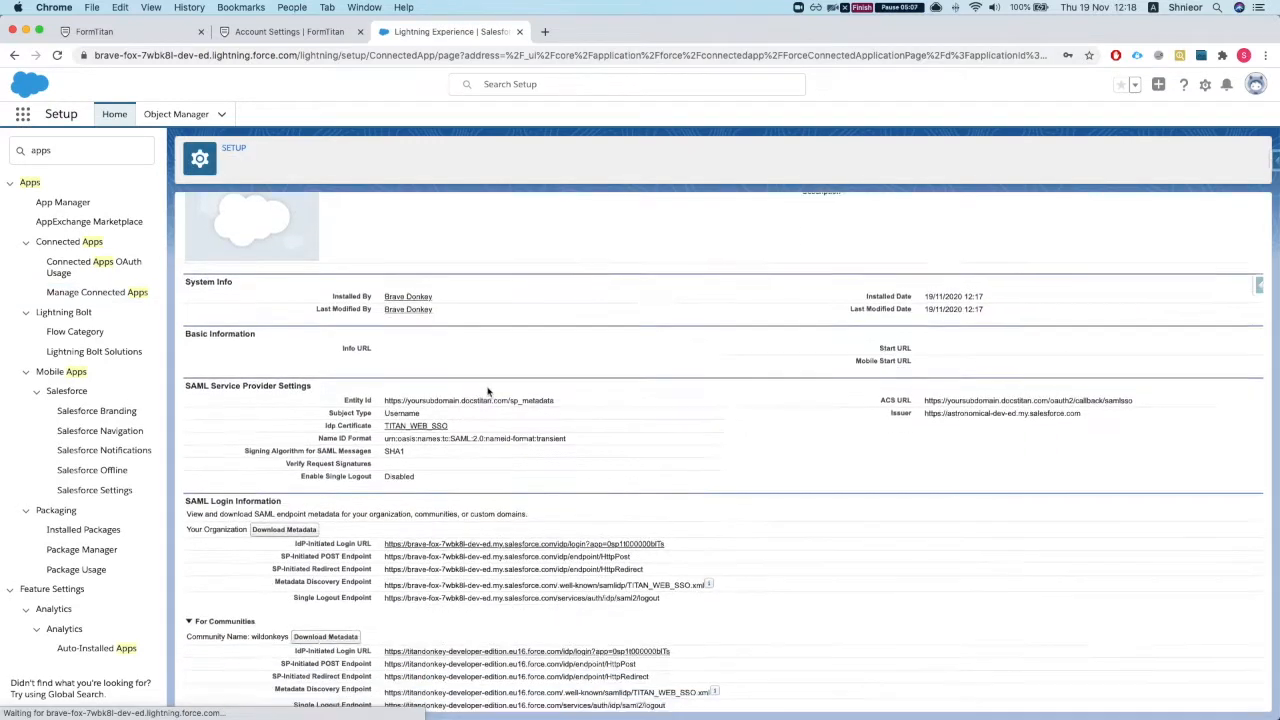
pyautogui.scroll(-1, 471, 408)
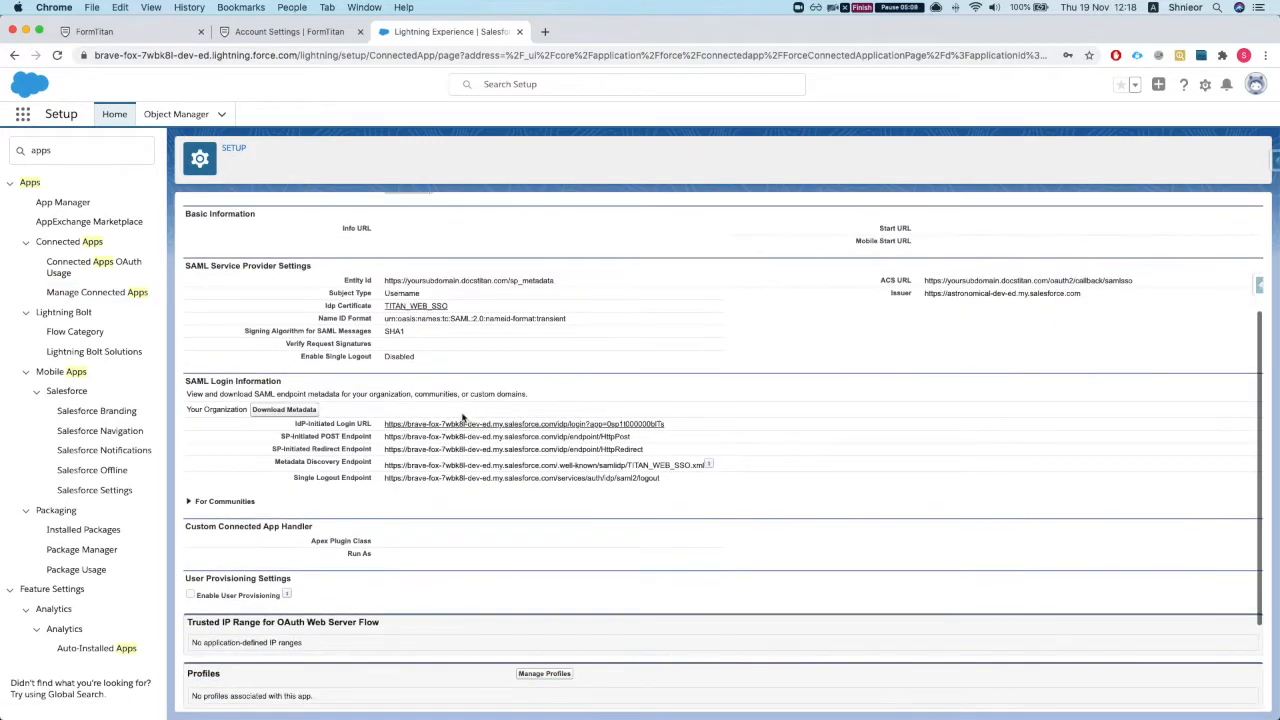
pyautogui.scroll(3, 464, 420)
pyautogui.scroll(-3, 464, 420)
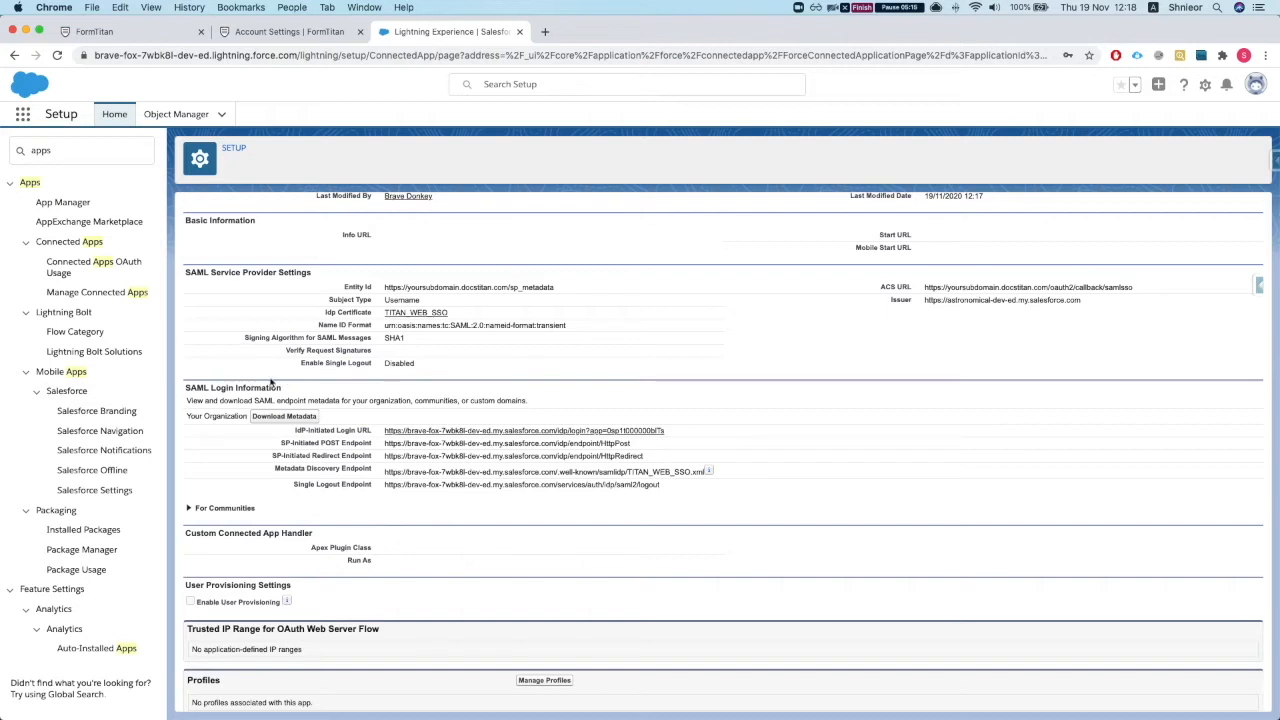
pyautogui.tripleClick(297, 430)
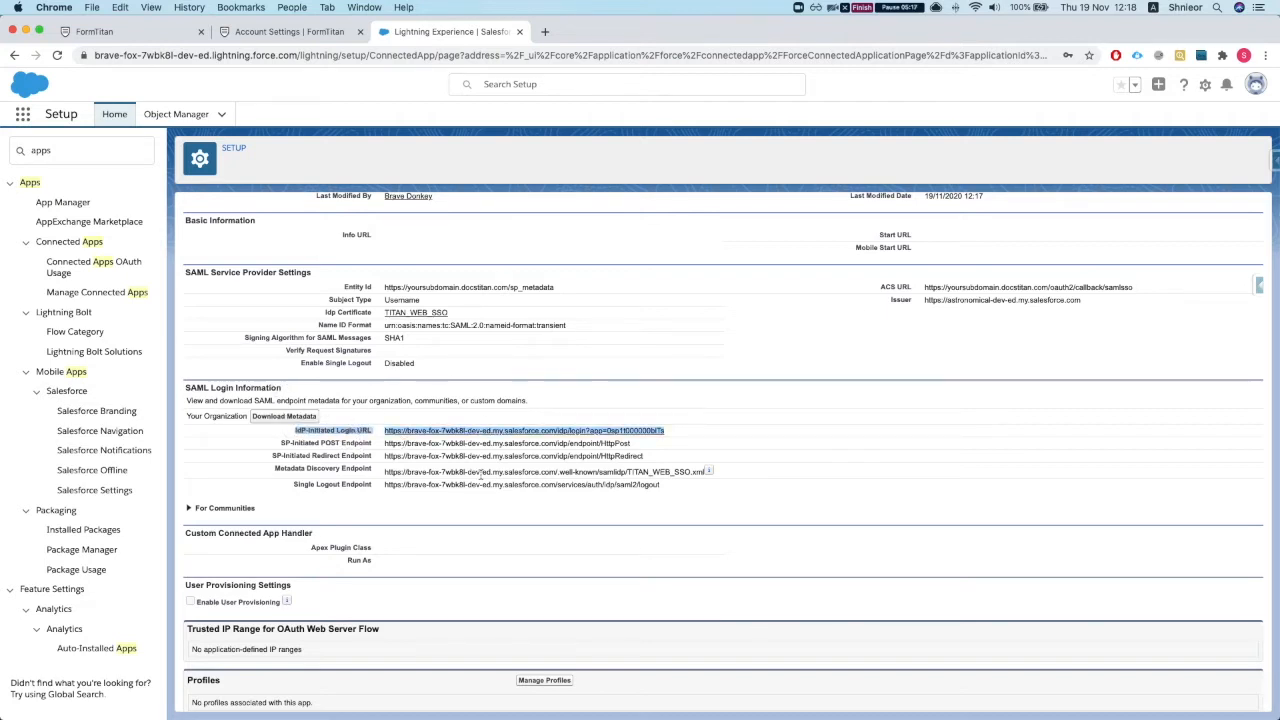
pyautogui.scroll(-1, 437, 456)
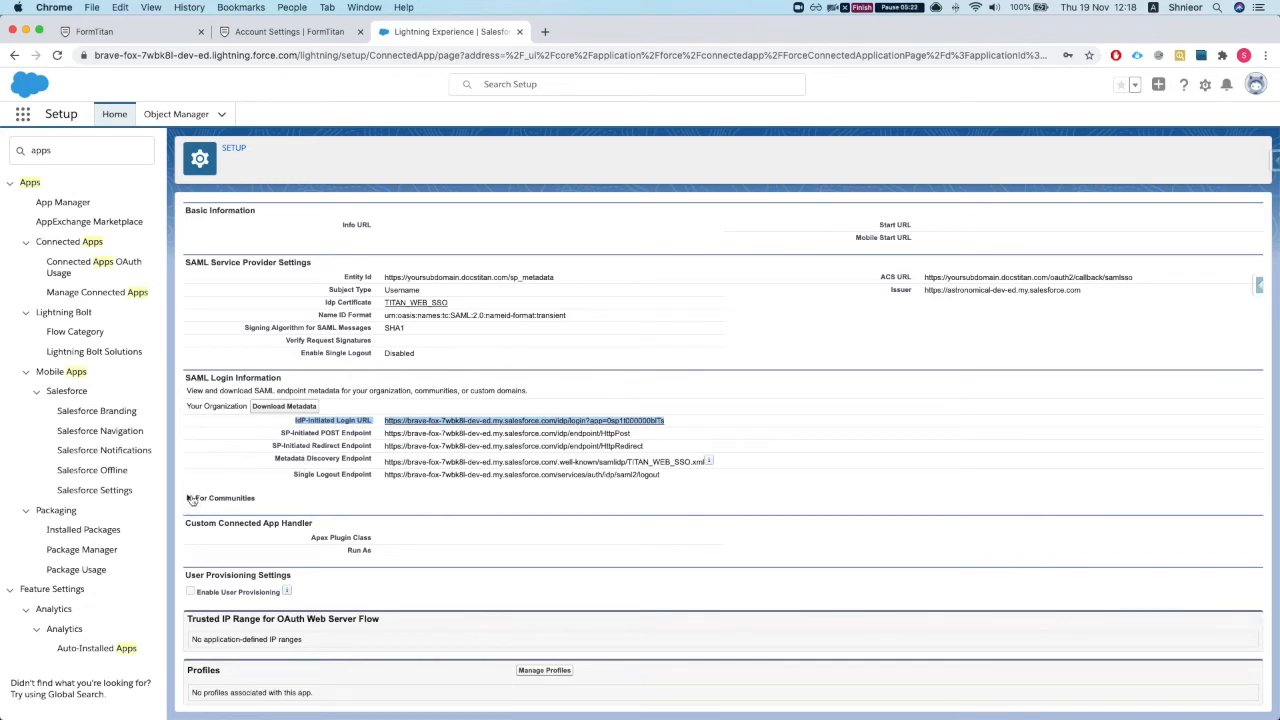
pyautogui.moveTo(263, 427); pyautogui.dragTo(697, 477)
pyautogui.click(698, 481)
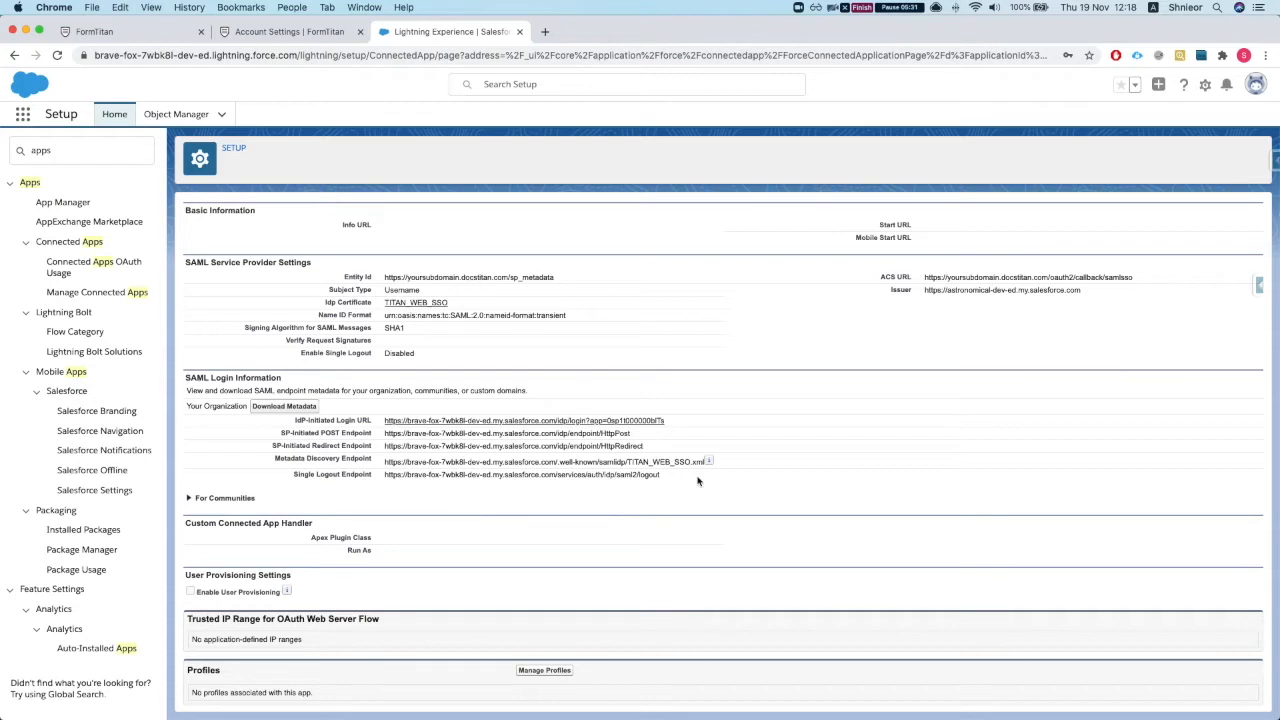
pyautogui.moveTo(501, 415); pyautogui.dragTo(430, 420)
pyautogui.click(343, 427)
pyautogui.moveTo(380, 420); pyautogui.dragTo(809, 420)
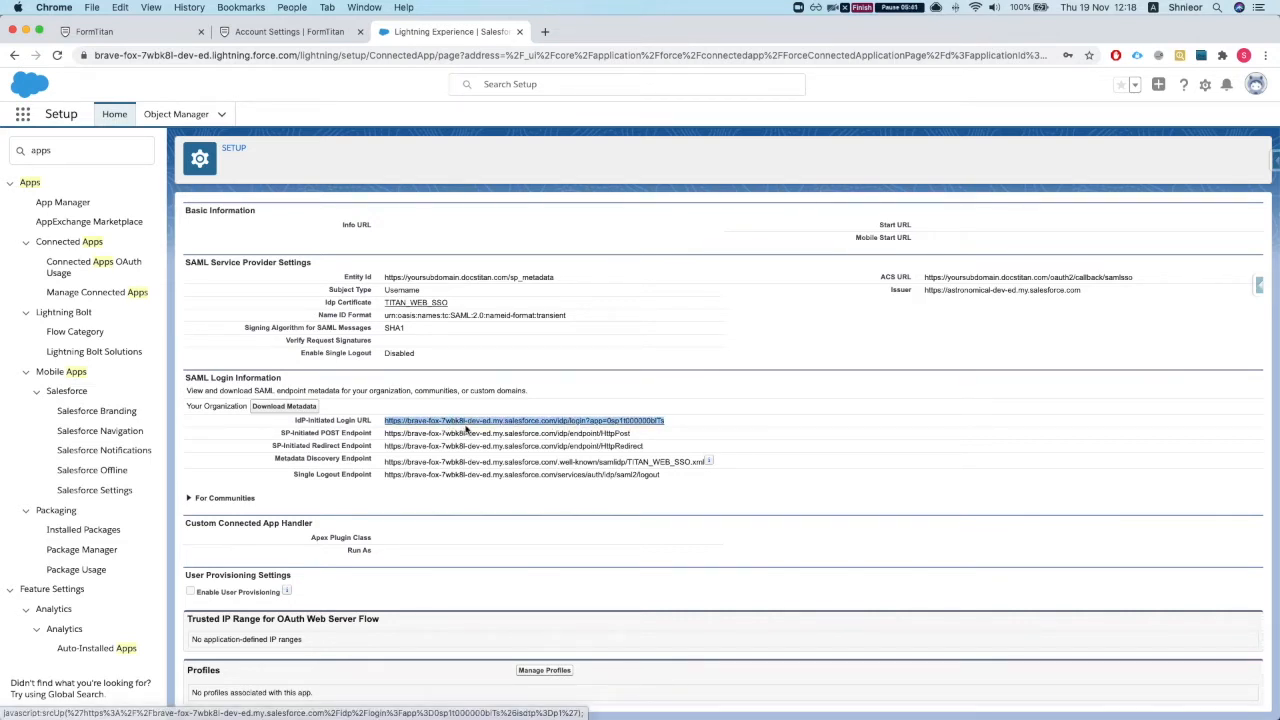
# Step: Expand For Communities and select the community IdP-Initiated Login URL
pyautogui.click(189, 498)
pyautogui.scroll(-1, 272, 498)
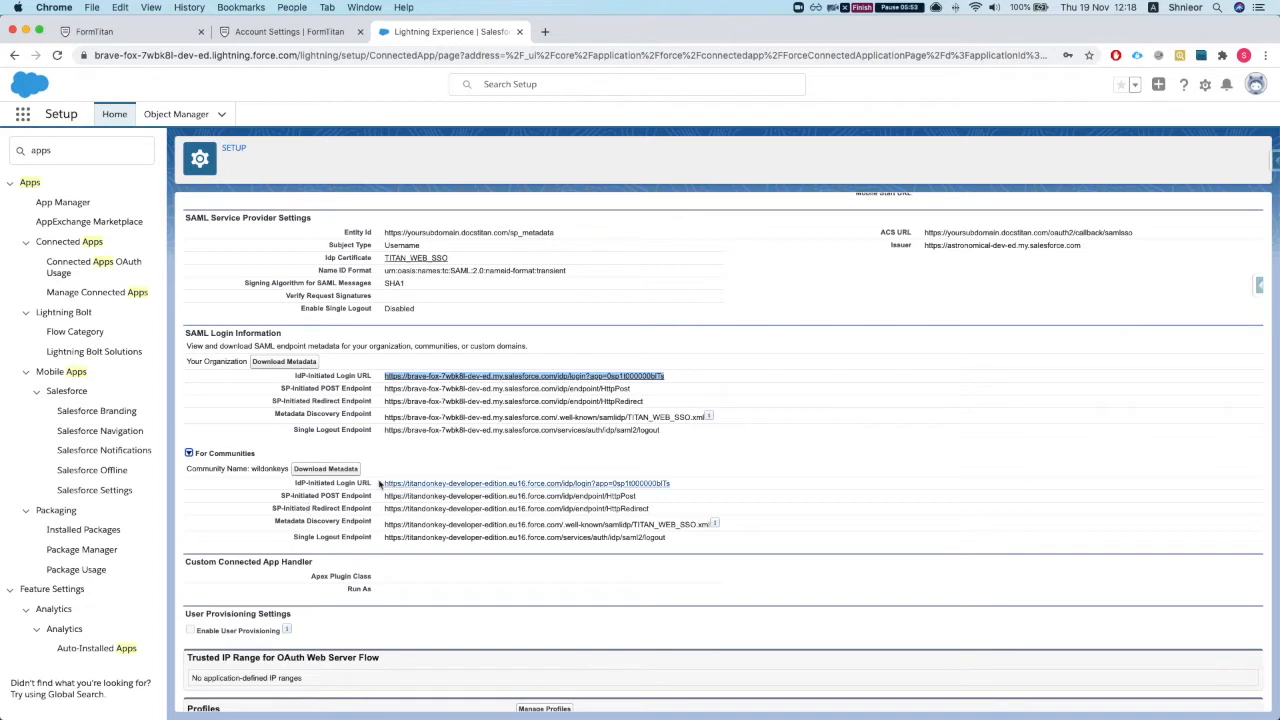
pyautogui.moveTo(672, 484); pyautogui.dragTo(383, 485)
pyautogui.scroll(-1, 408, 489)
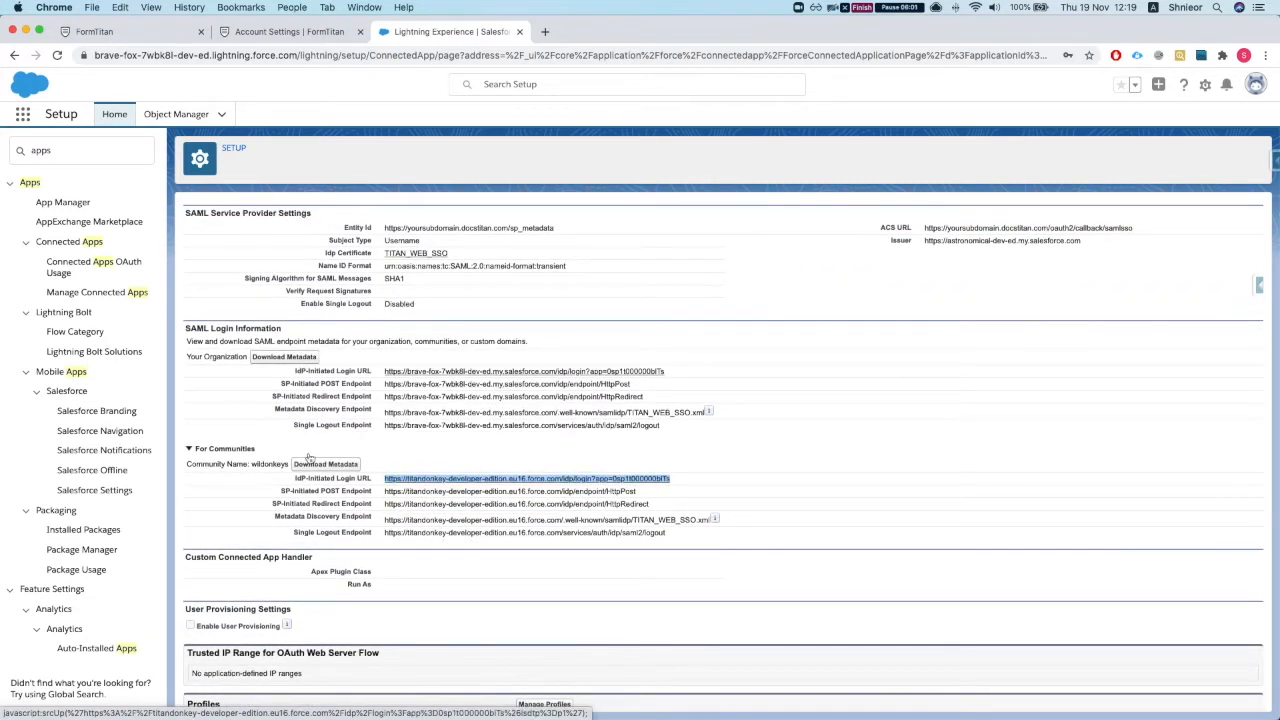
pyautogui.click(197, 451)
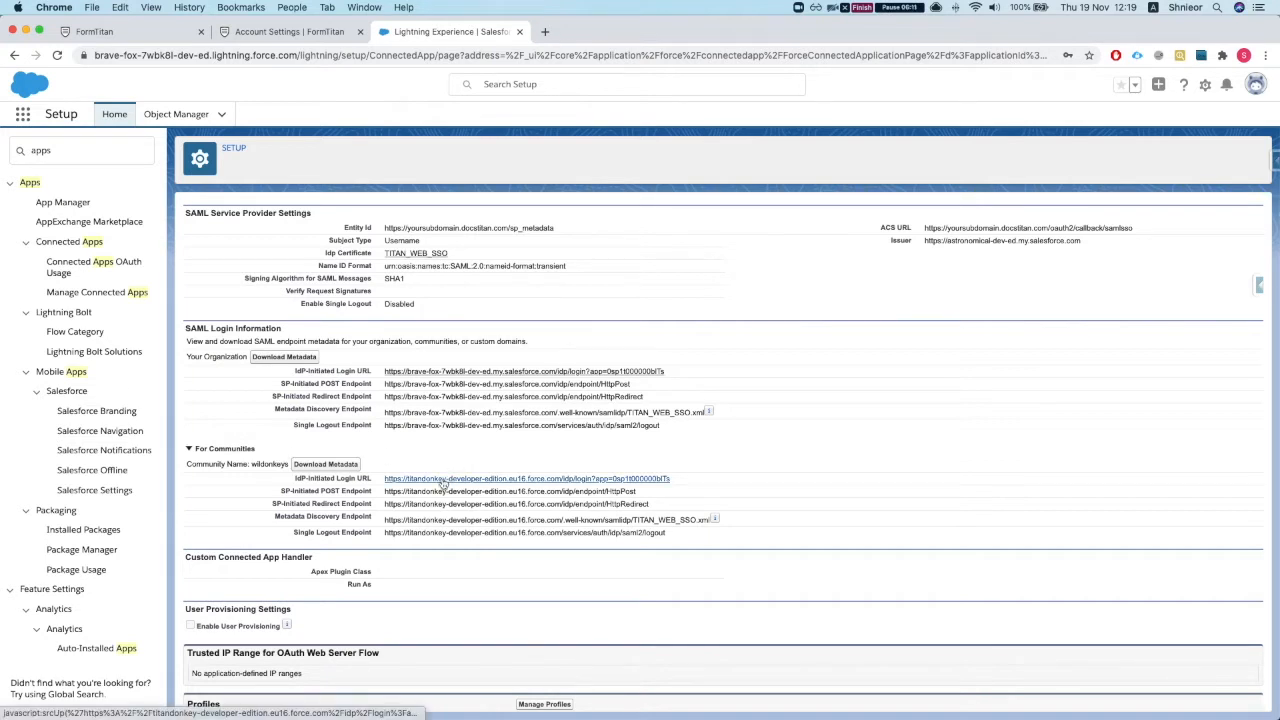
pyautogui.scroll(4, 444, 475)
pyautogui.doubleClick(59, 147)
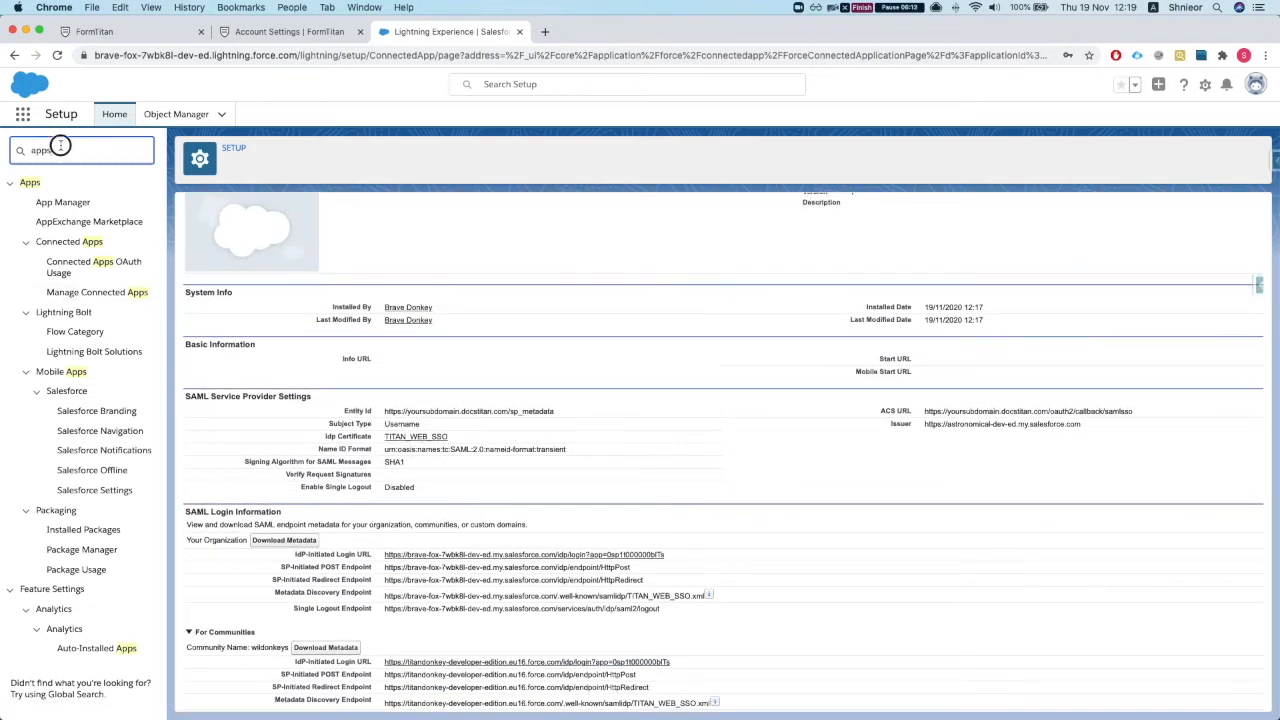
# Step: Open All Communities in a new tab via 'commu', visit the wildonkeys site, then close it
pyautogui.write('commu')
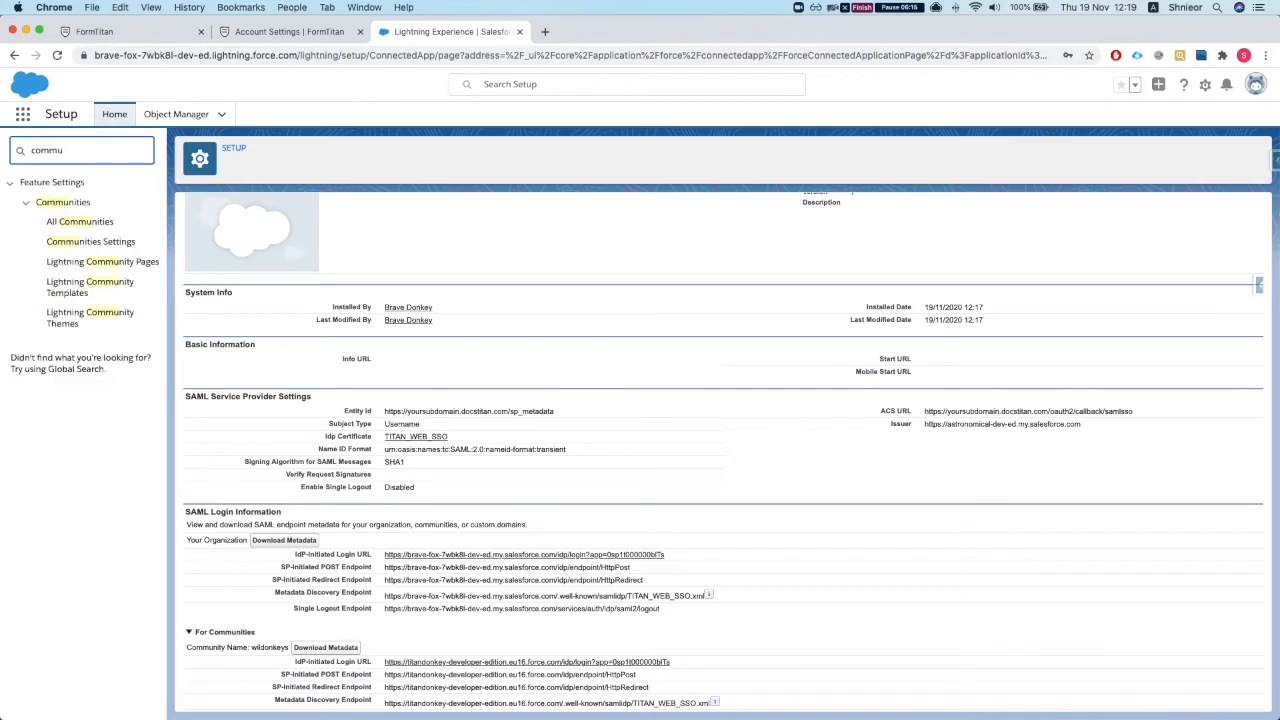
pyautogui.keyDown('super'); pyautogui.click(79, 221); pyautogui.keyUp('super')
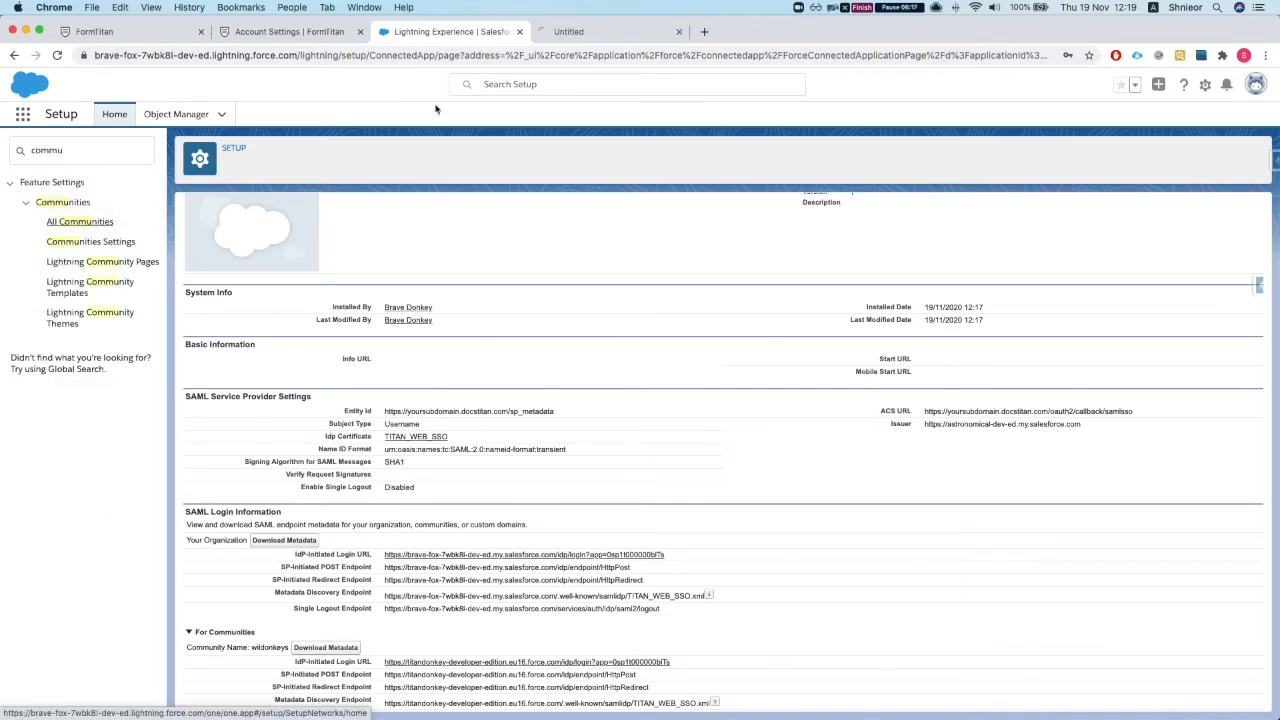
pyautogui.click(568, 32)
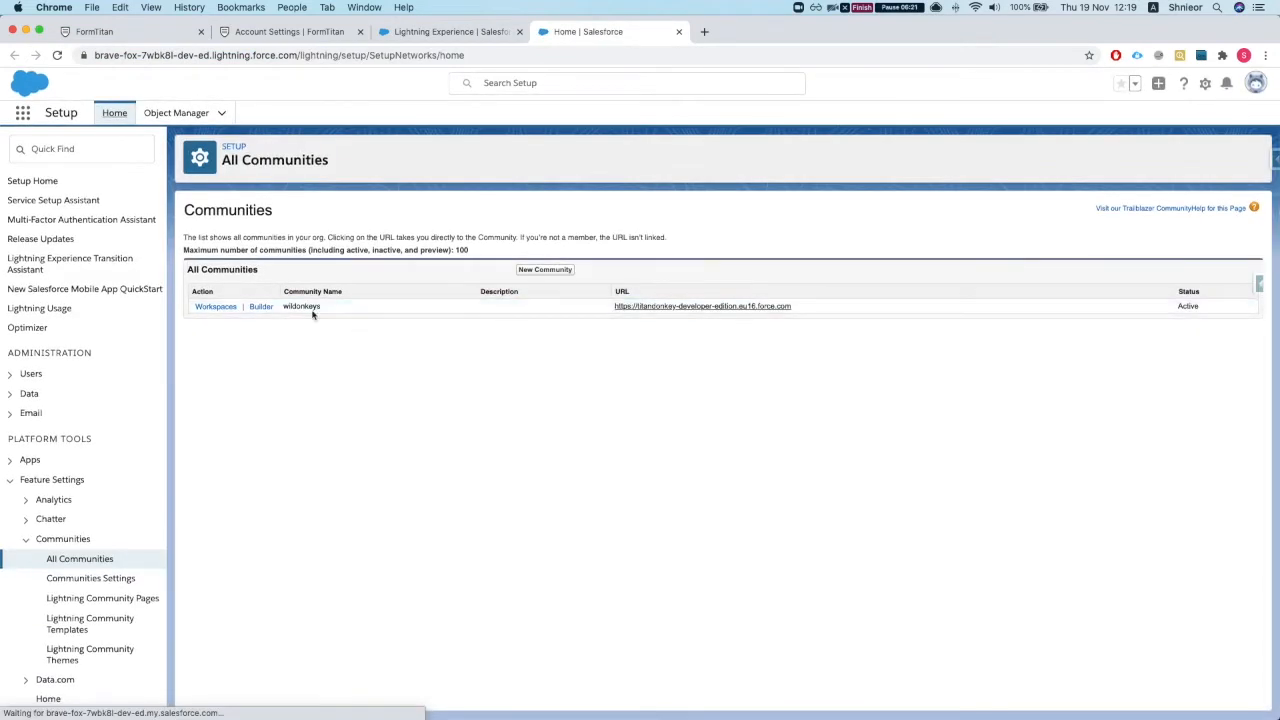
pyautogui.click(696, 312)
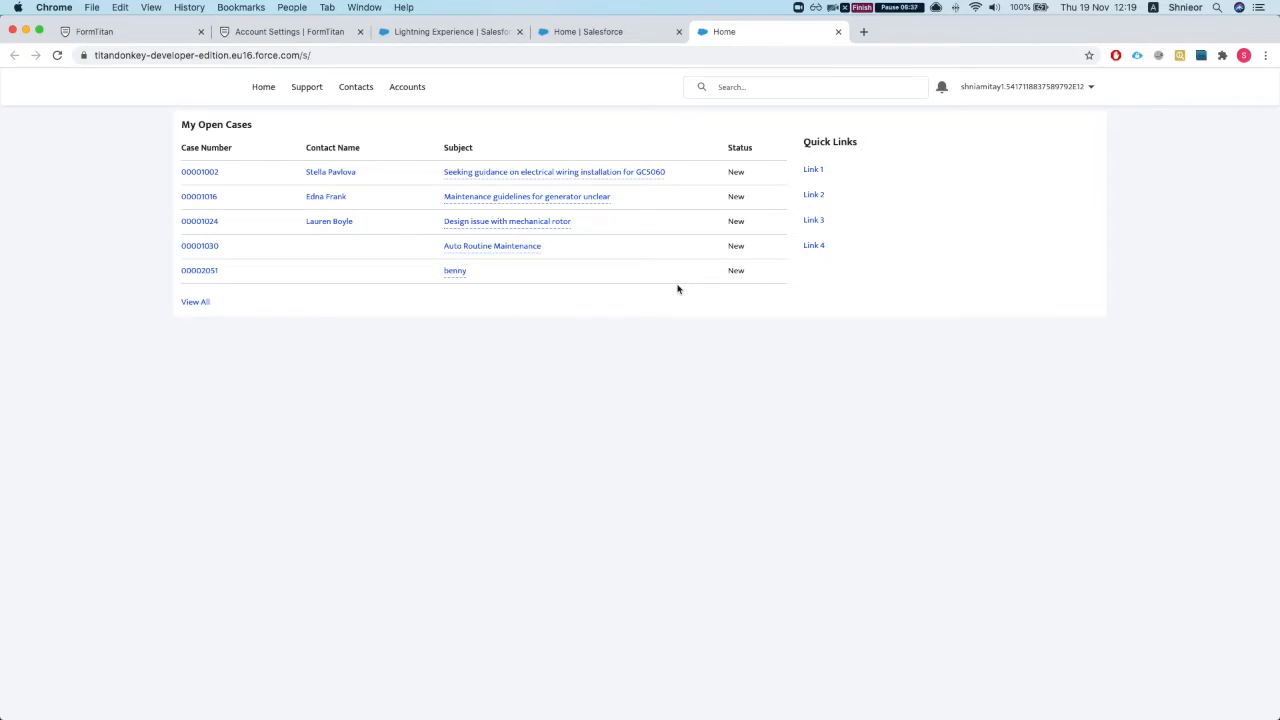
pyautogui.click(837, 32)
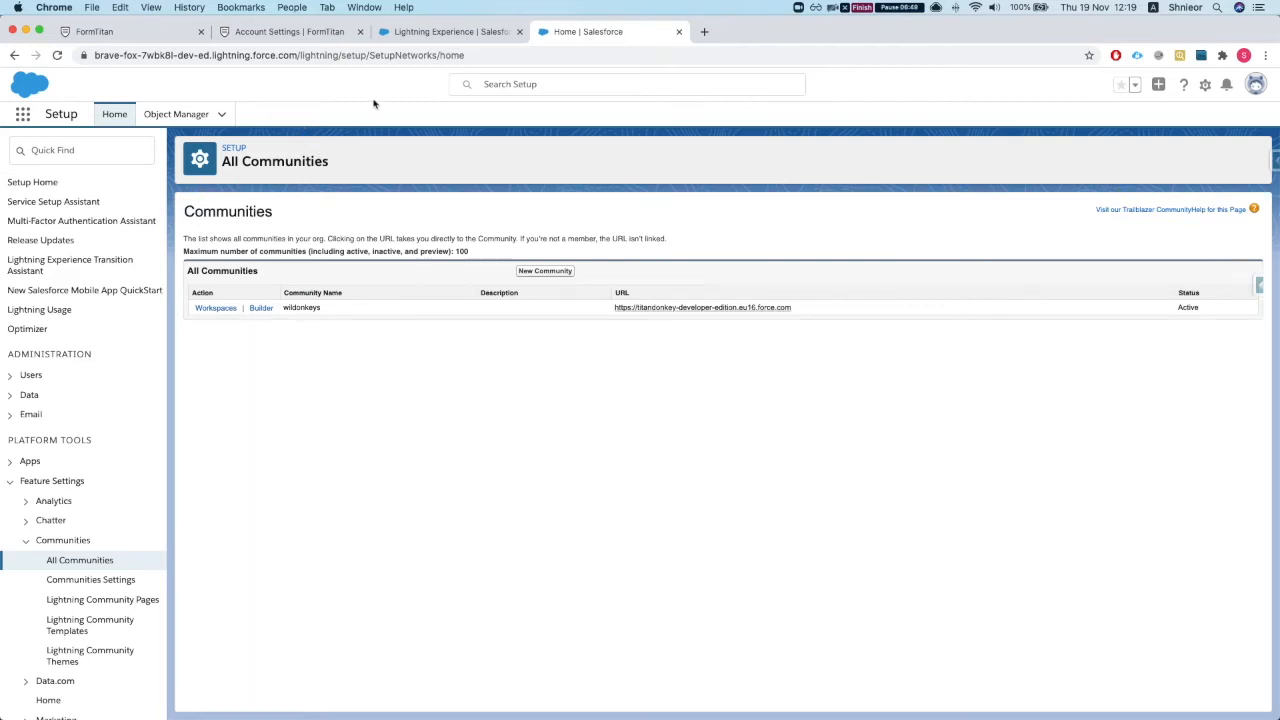
# Step: Copy the wildonkeys community URL and load it in a private browsing window
pyautogui.click(460, 33)
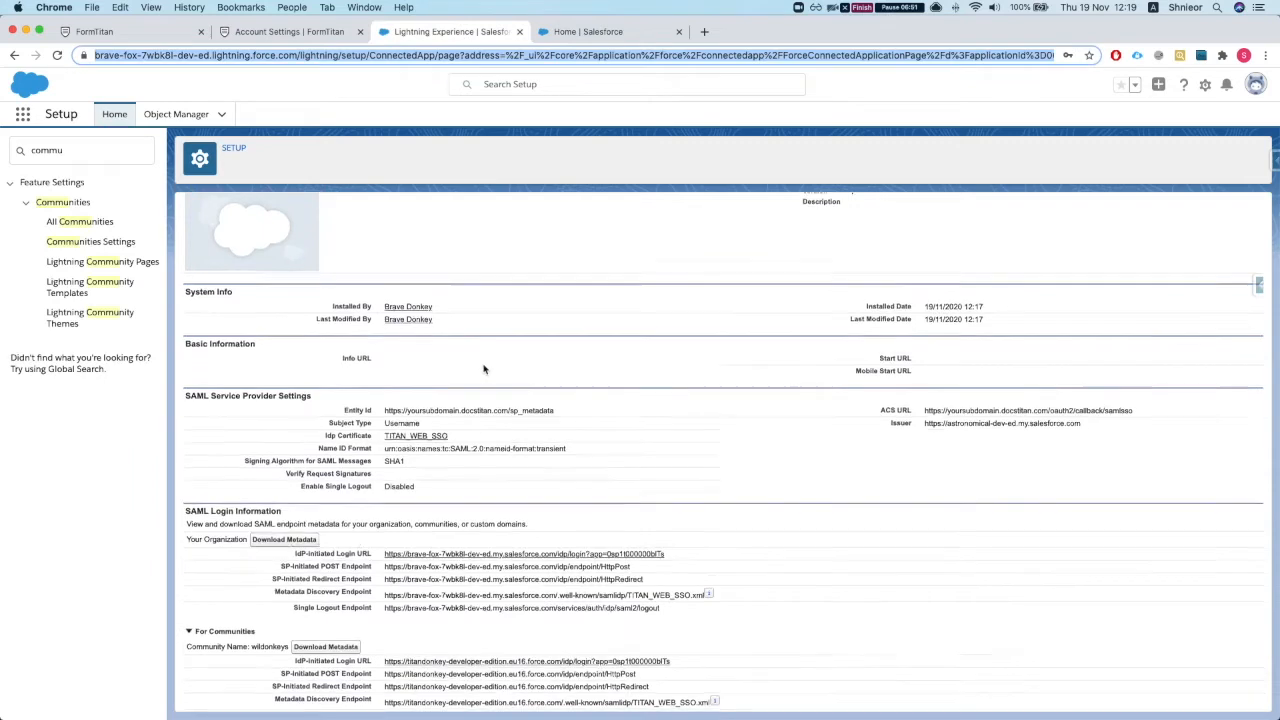
pyautogui.hotkey('ctrl', 'Tab')
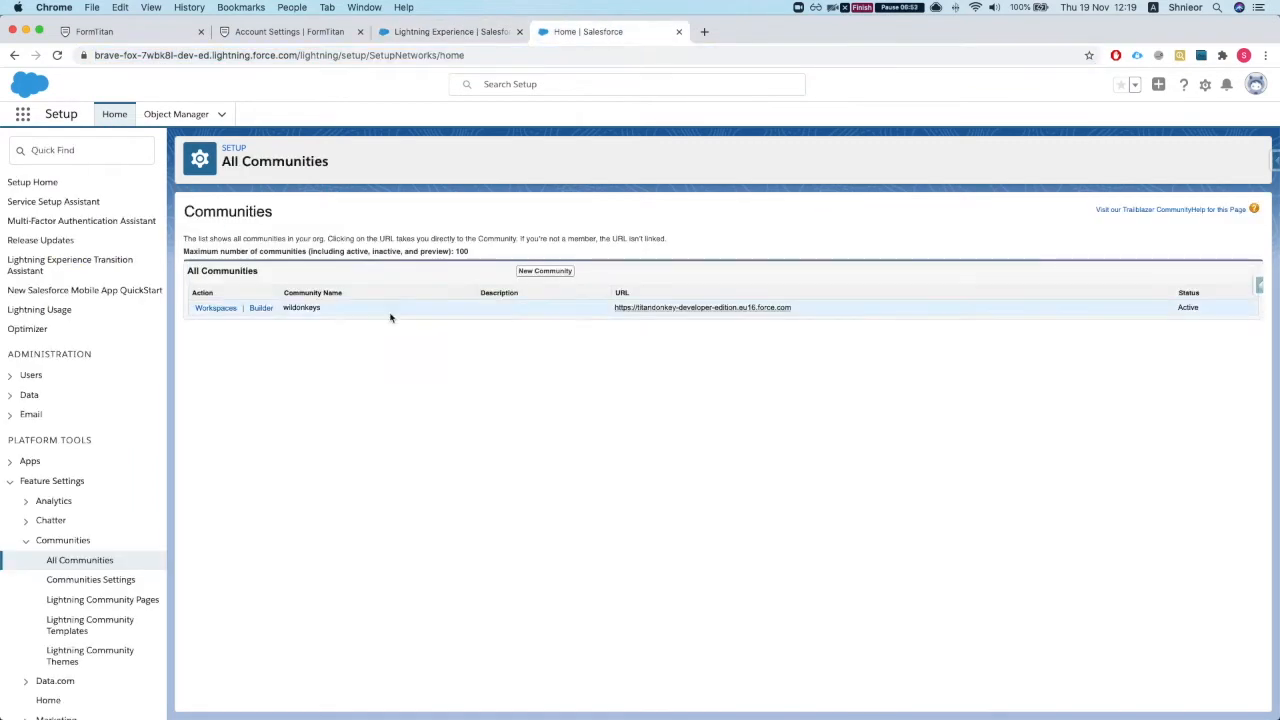
pyautogui.moveTo(803, 314); pyautogui.dragTo(607, 307)
pyautogui.press('super+c')
pyautogui.press('super+shift+n')
pyautogui.press('super+v')
pyautogui.press('Return')
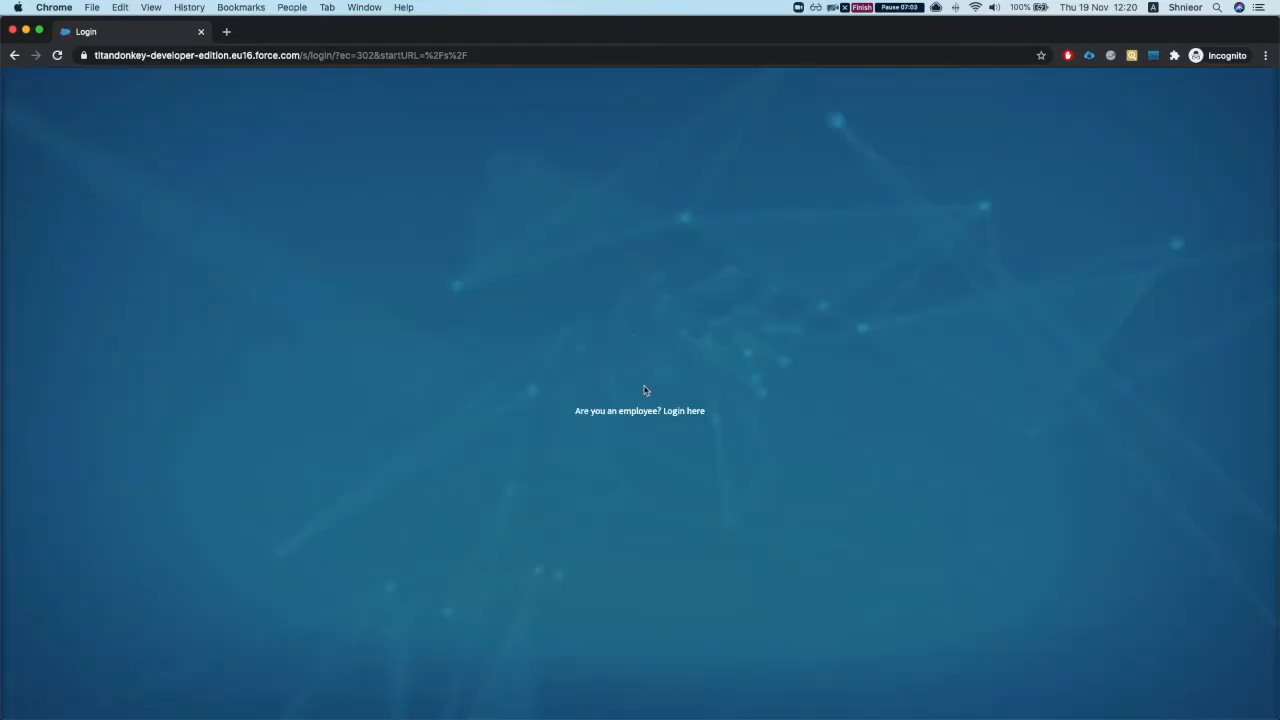
# Step: Autofill the saved community login, close the private window, and return to the connected app details
pyautogui.click(633, 363)
pyautogui.click(643, 398)
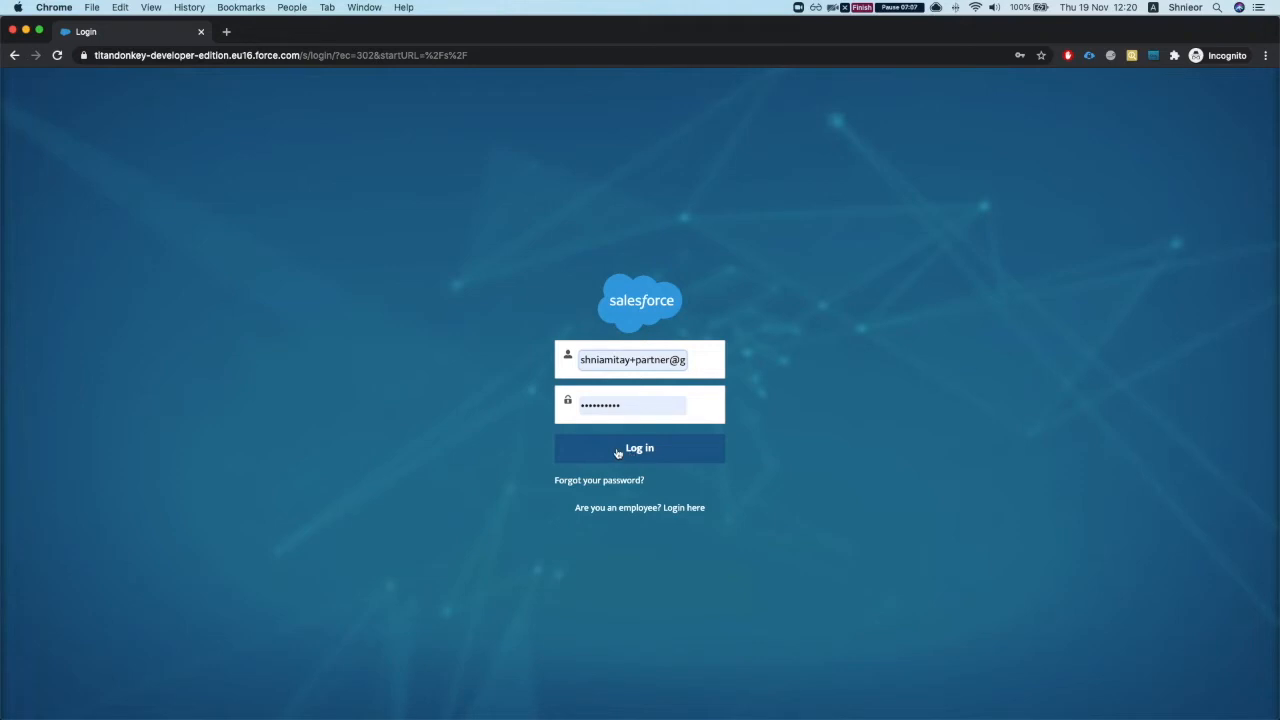
pyautogui.click(12, 31)
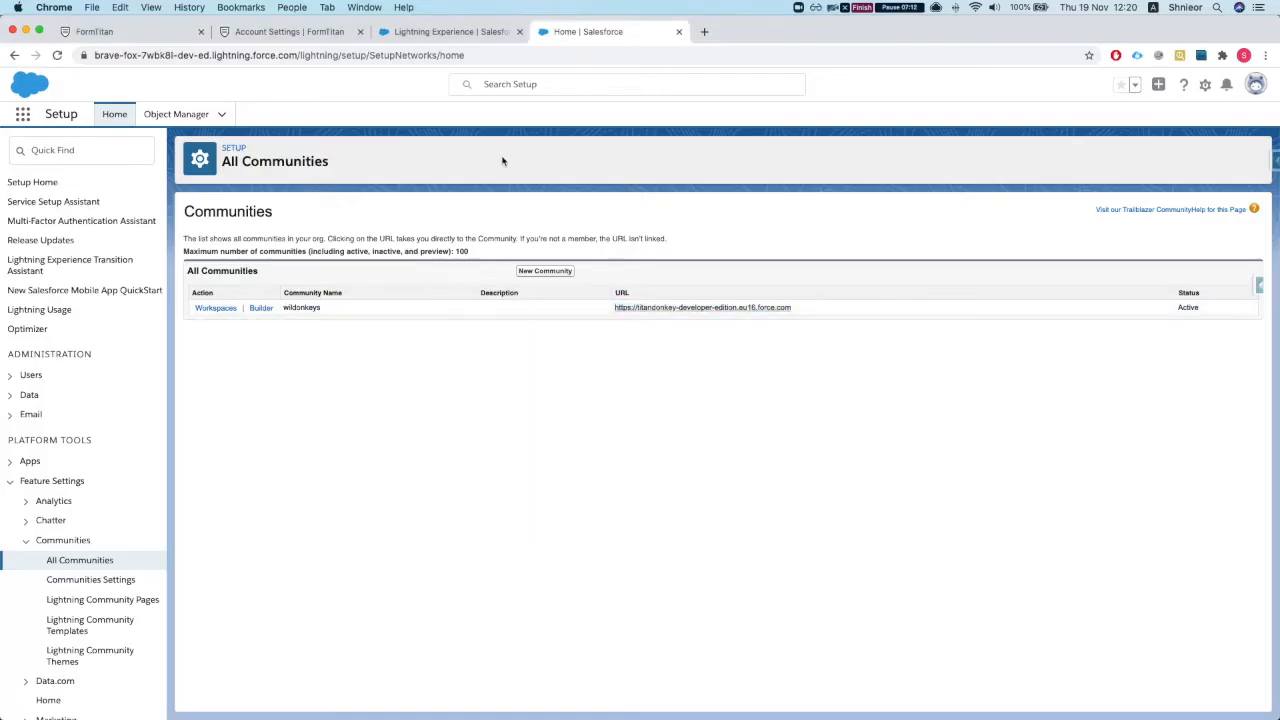
pyautogui.click(448, 33)
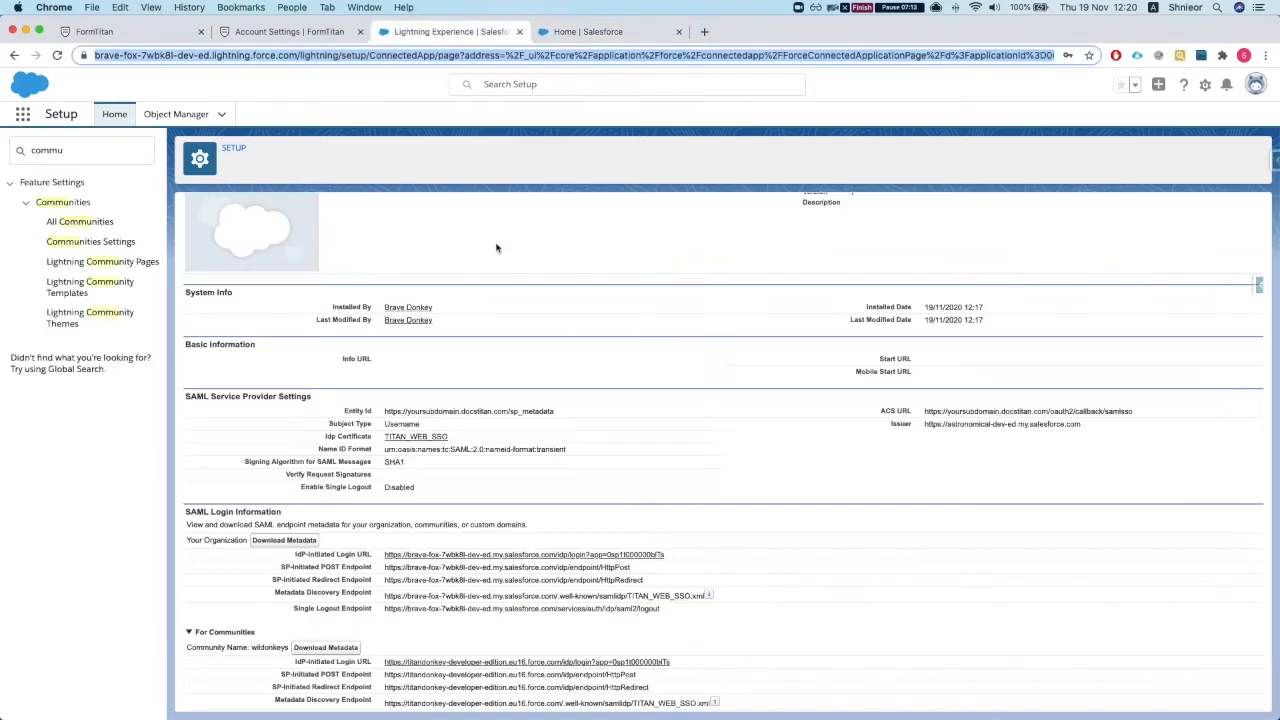
# Step: Open the connected app's profile assignment list and scroll through the profiles
pyautogui.scroll(-1, 480, 330)
pyautogui.scroll(-3, 235, 526)
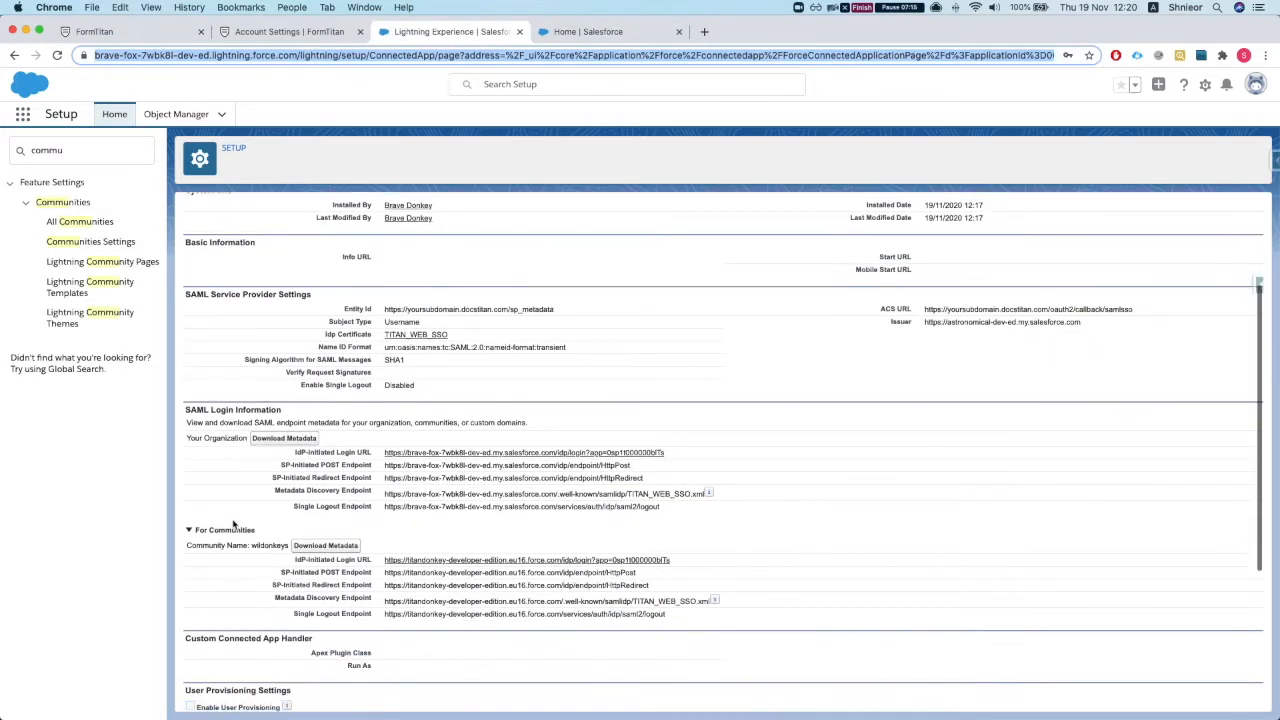
pyautogui.scroll(-4, 323, 540)
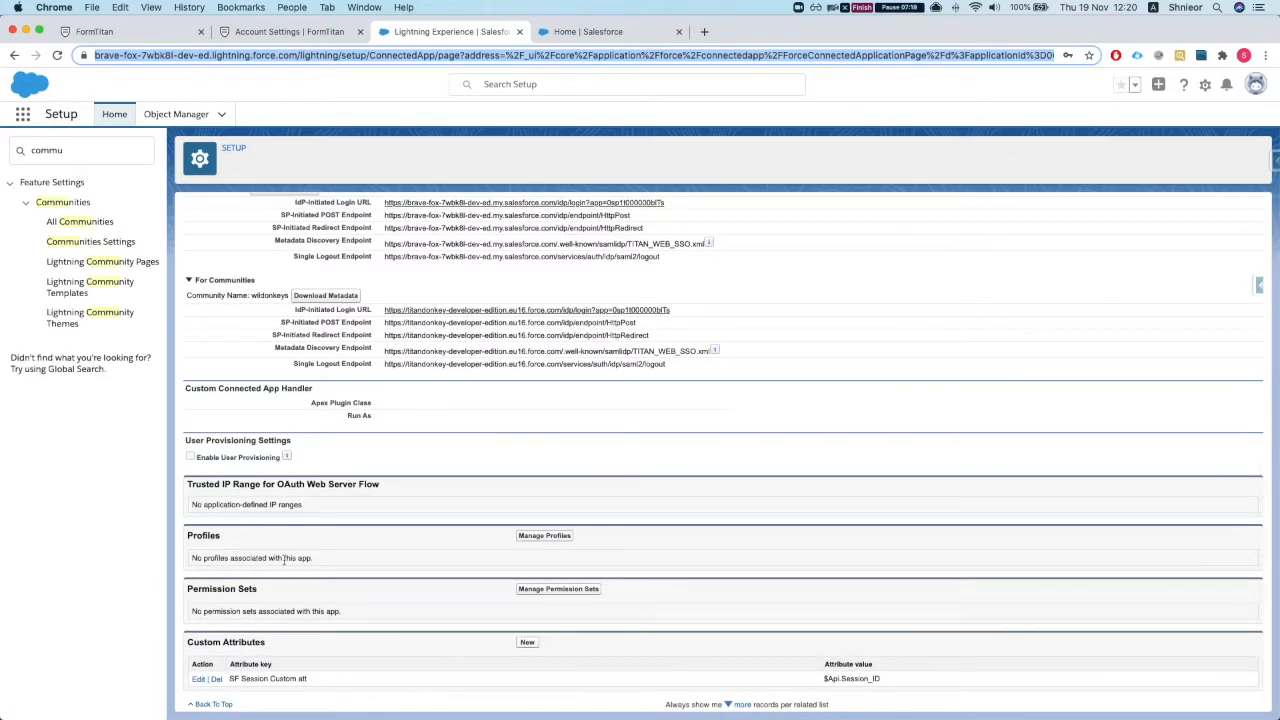
pyautogui.click(535, 537)
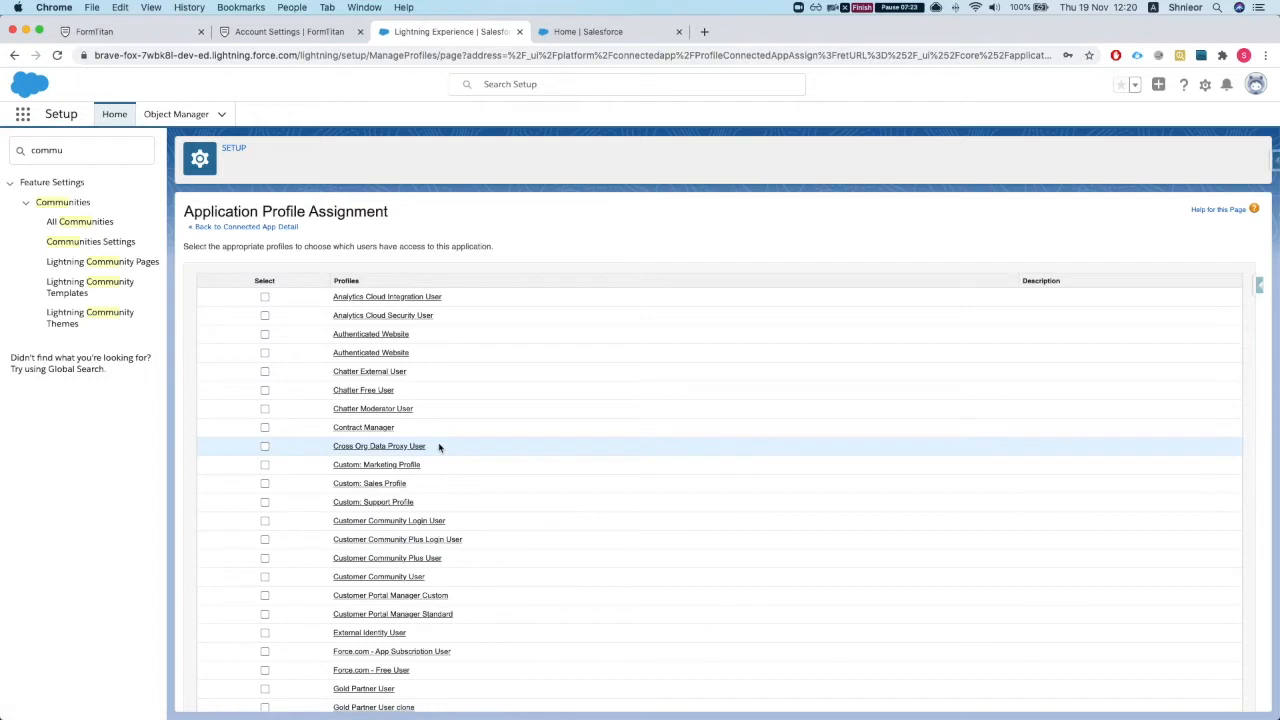
pyautogui.scroll(-5, 438, 447)
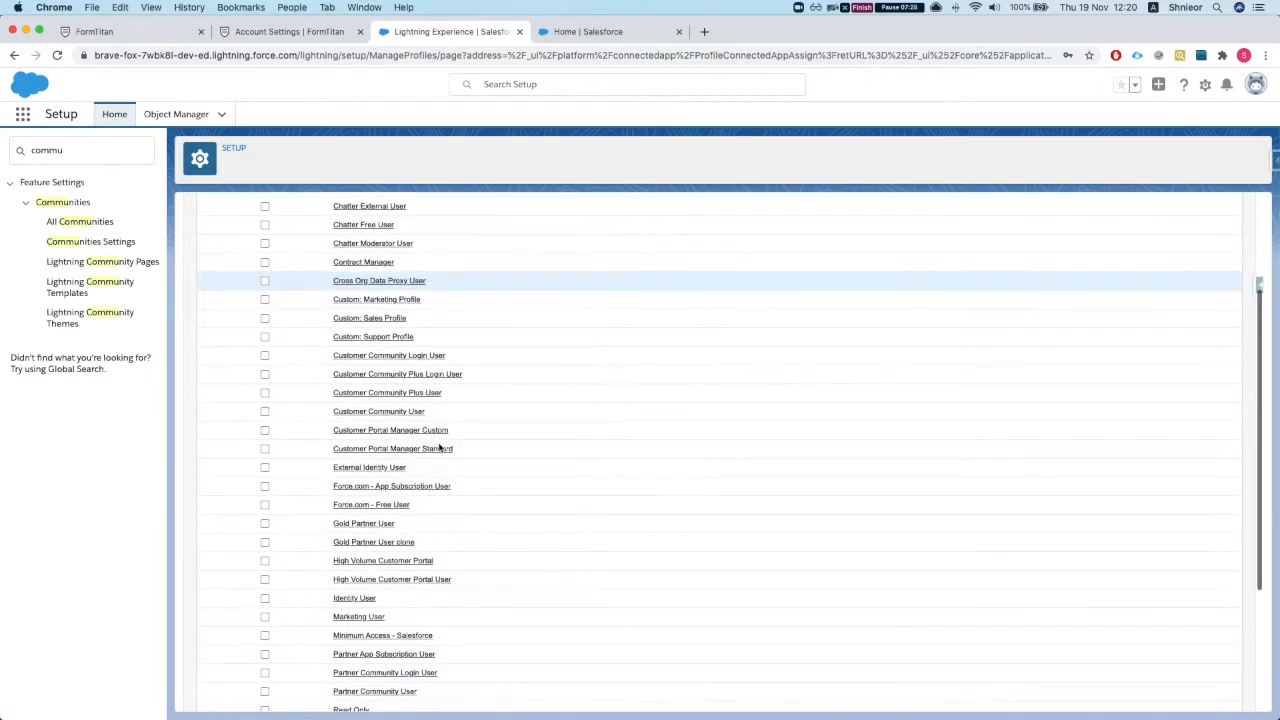
pyautogui.scroll(-1, 438, 447)
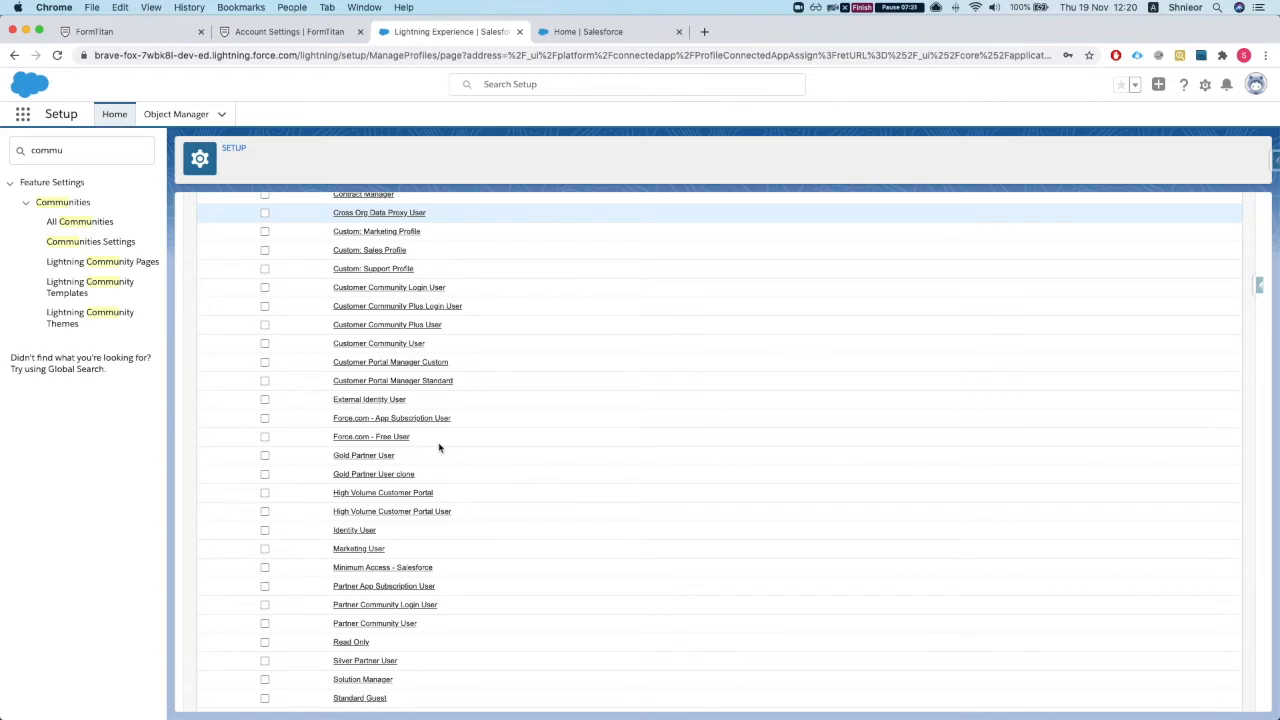
pyautogui.scroll(-3, 438, 447)
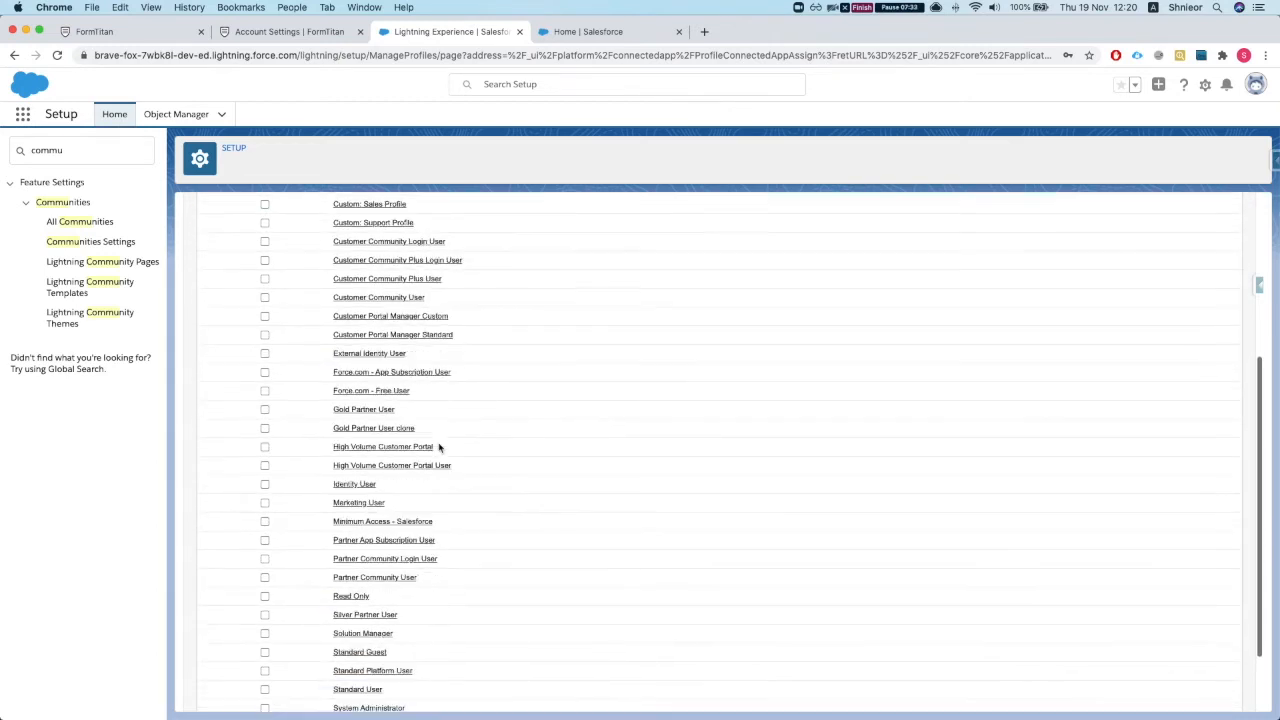
pyautogui.scroll(-1, 438, 447)
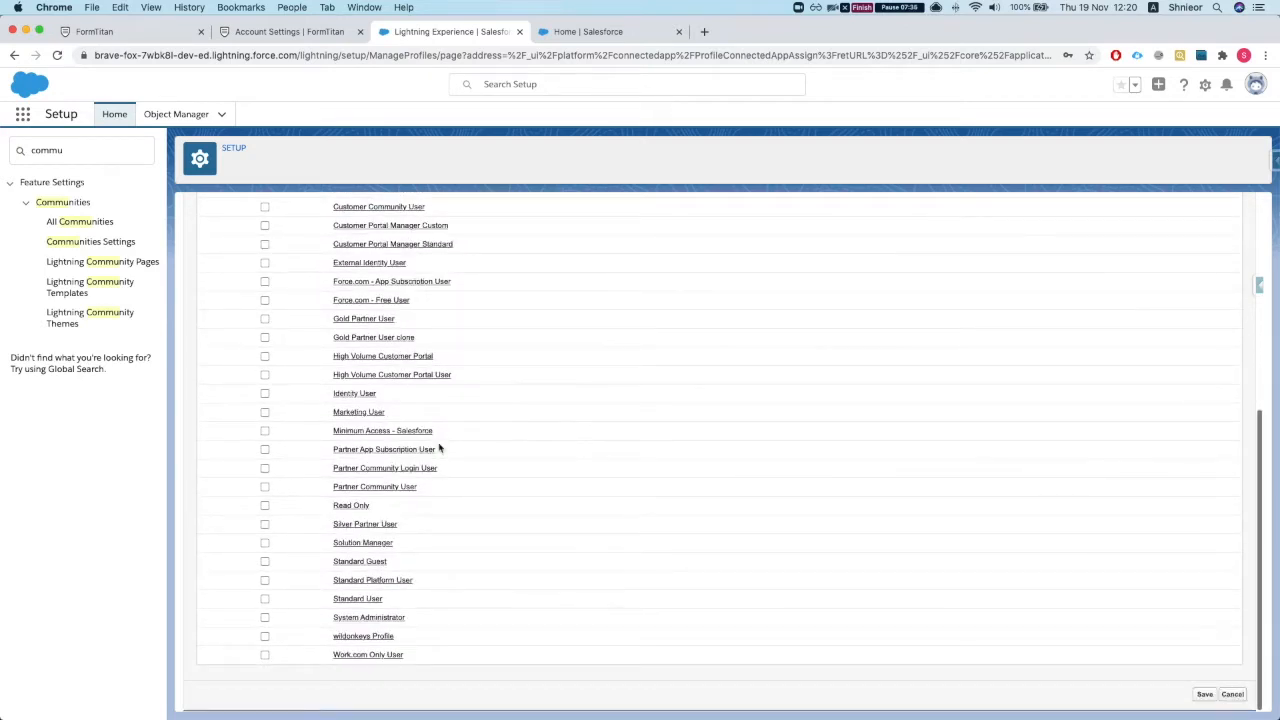
pyautogui.scroll(10, 438, 447)
# Step: Tick System Administrator, Gold Partner User and Gold Partner User clone, then save
pyautogui.press('cmd+f')
pyautogui.scroll(-4, 438, 447)
pyautogui.write('sys')
pyautogui.click(265, 618)
pyautogui.scroll(1, 330, 460)
pyautogui.click(265, 373)
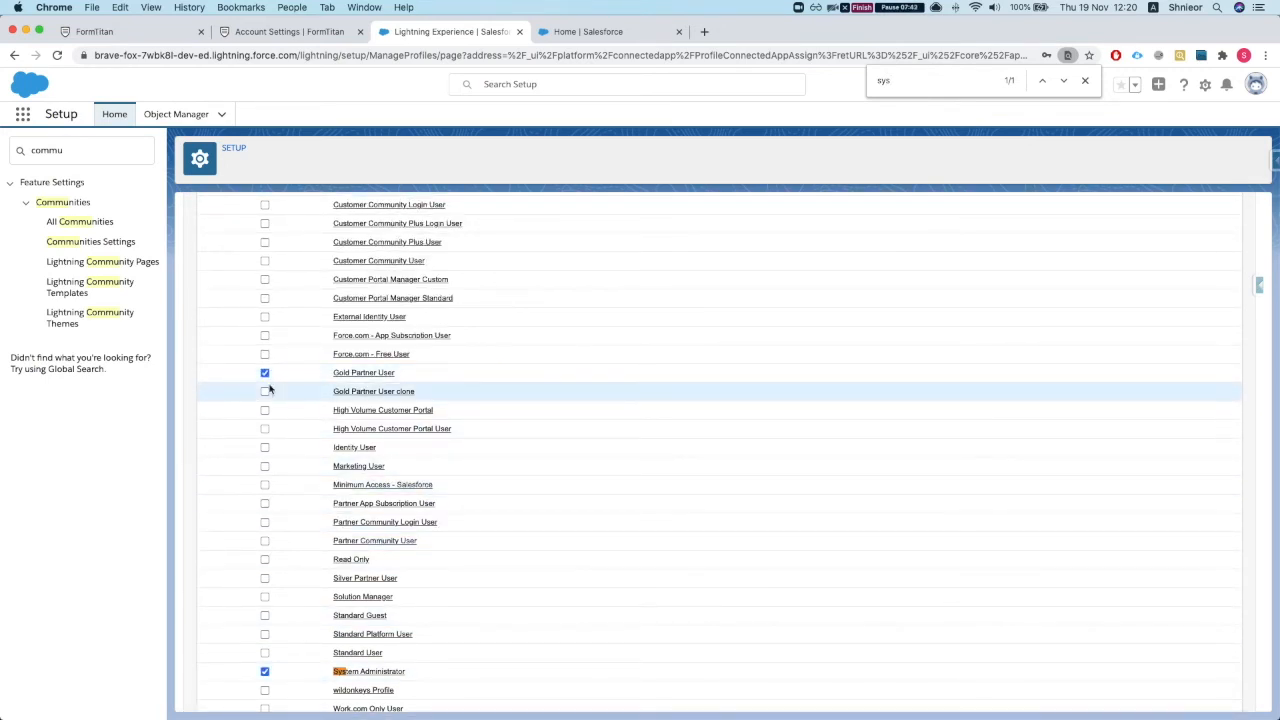
pyautogui.click(265, 391)
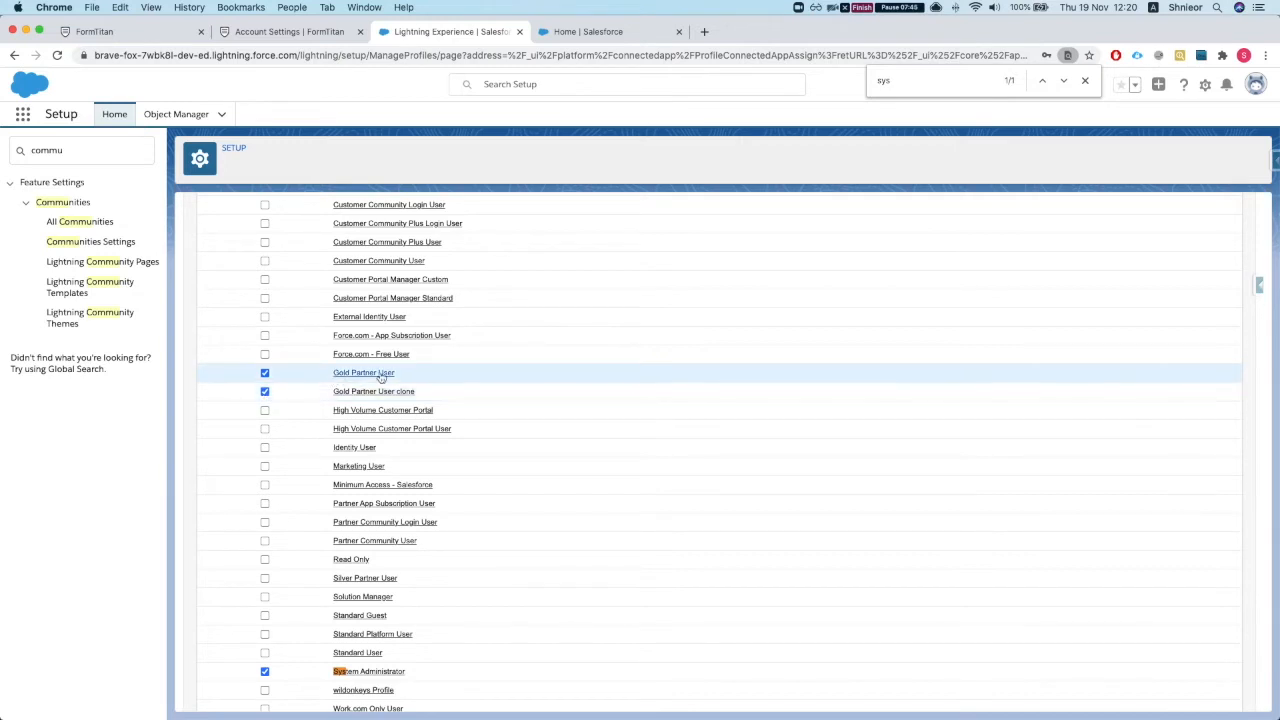
pyautogui.scroll(2, 336, 405)
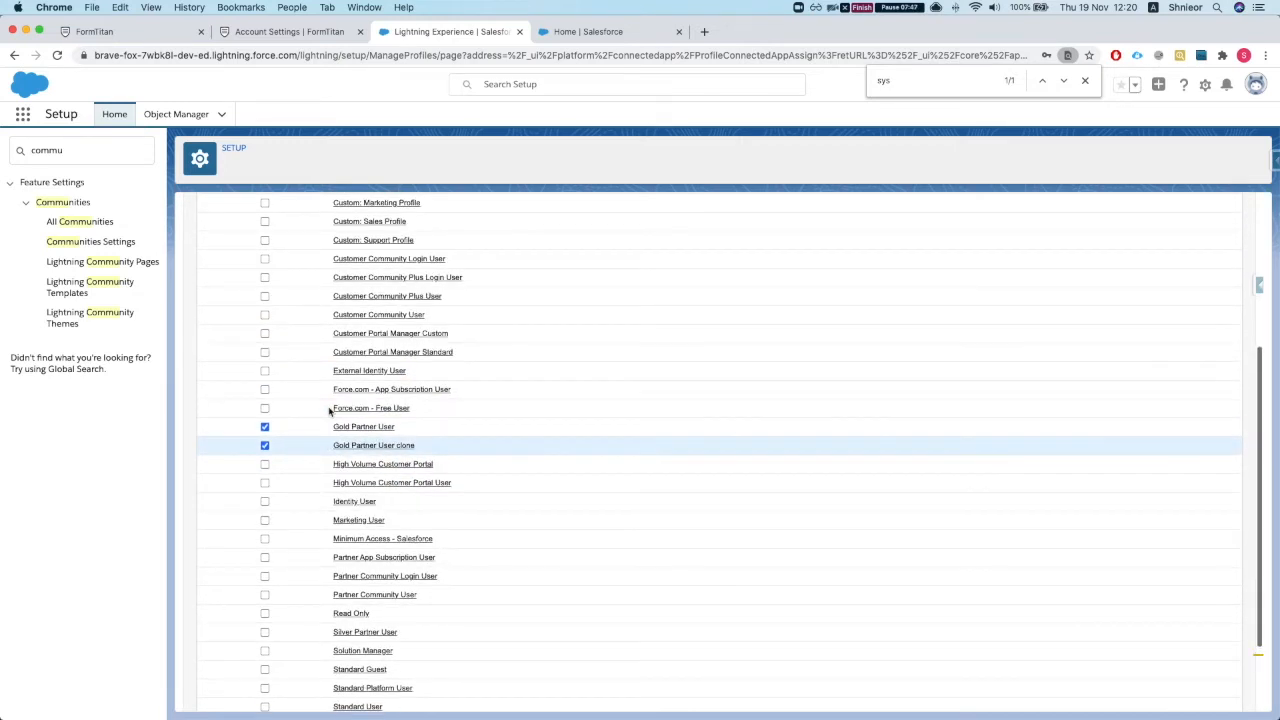
pyautogui.scroll(2, 390, 472)
pyautogui.scroll(3, 357, 540)
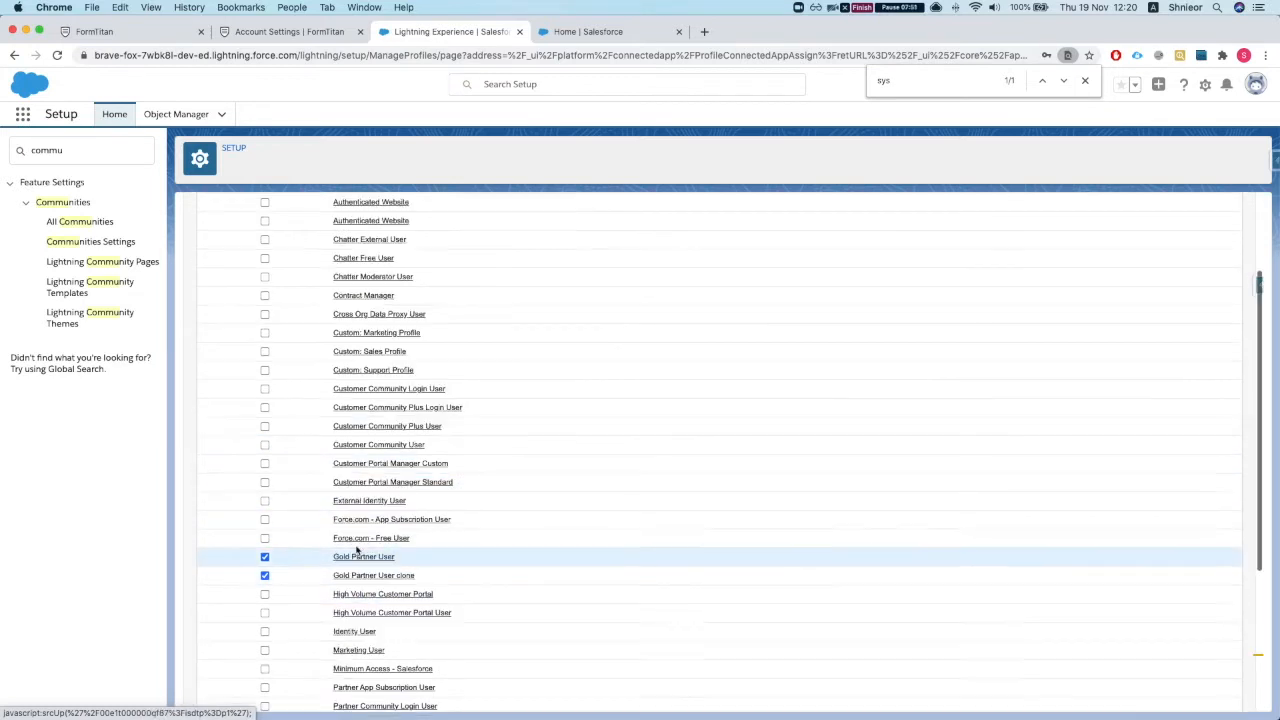
pyautogui.scroll(-8, 357, 549)
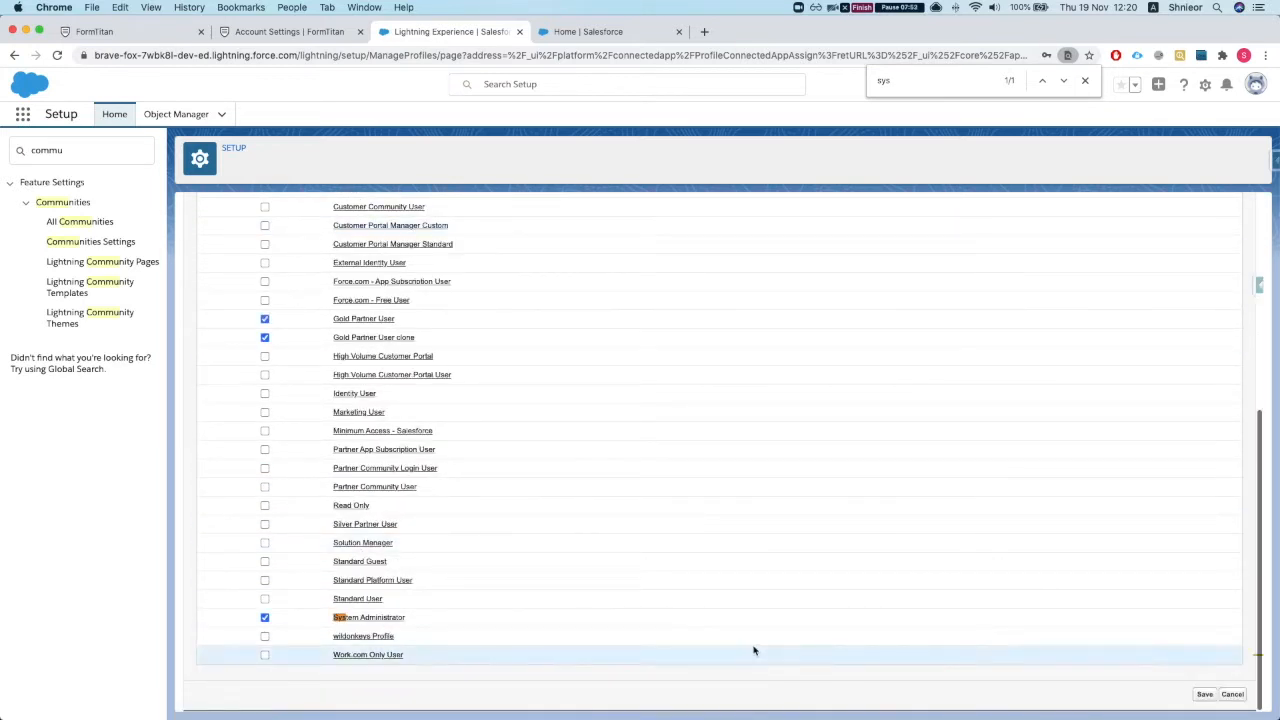
pyautogui.click(1205, 694)
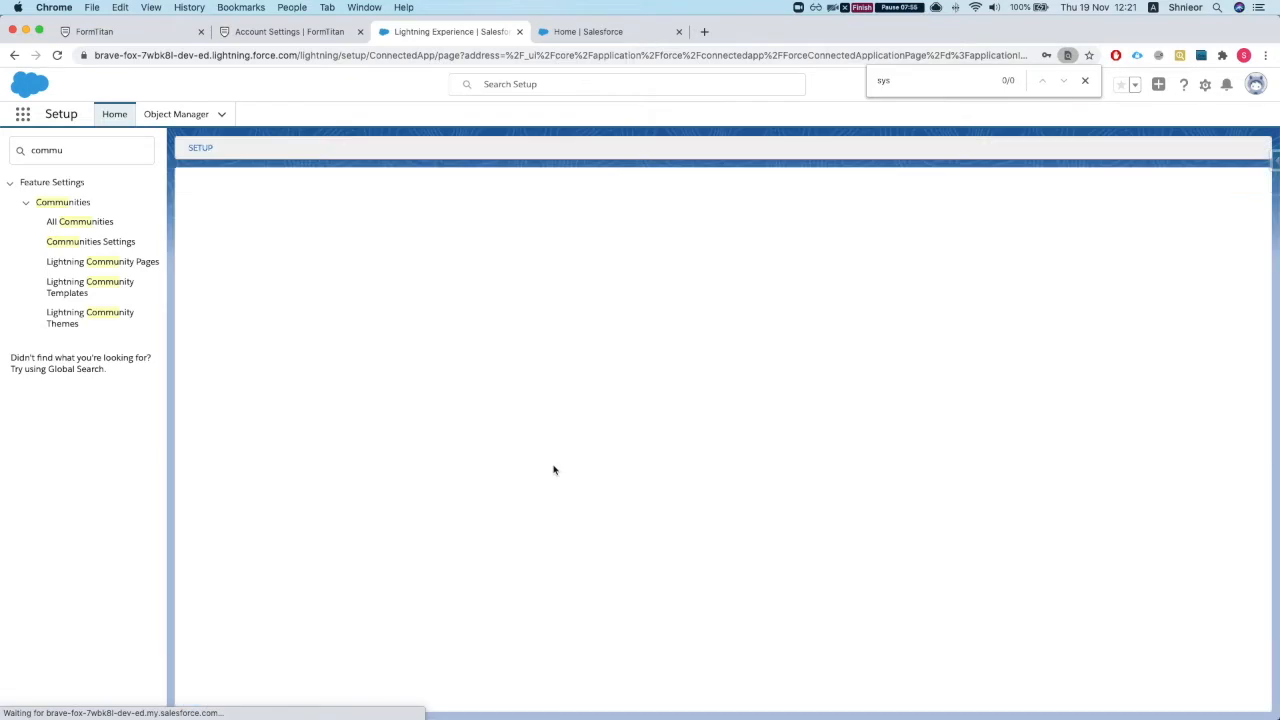
# Step: Select the connected app's IdP-Initiated Login URL and go back to FormTitan's Account Settings tab
pyautogui.scroll(-6, 520, 460)
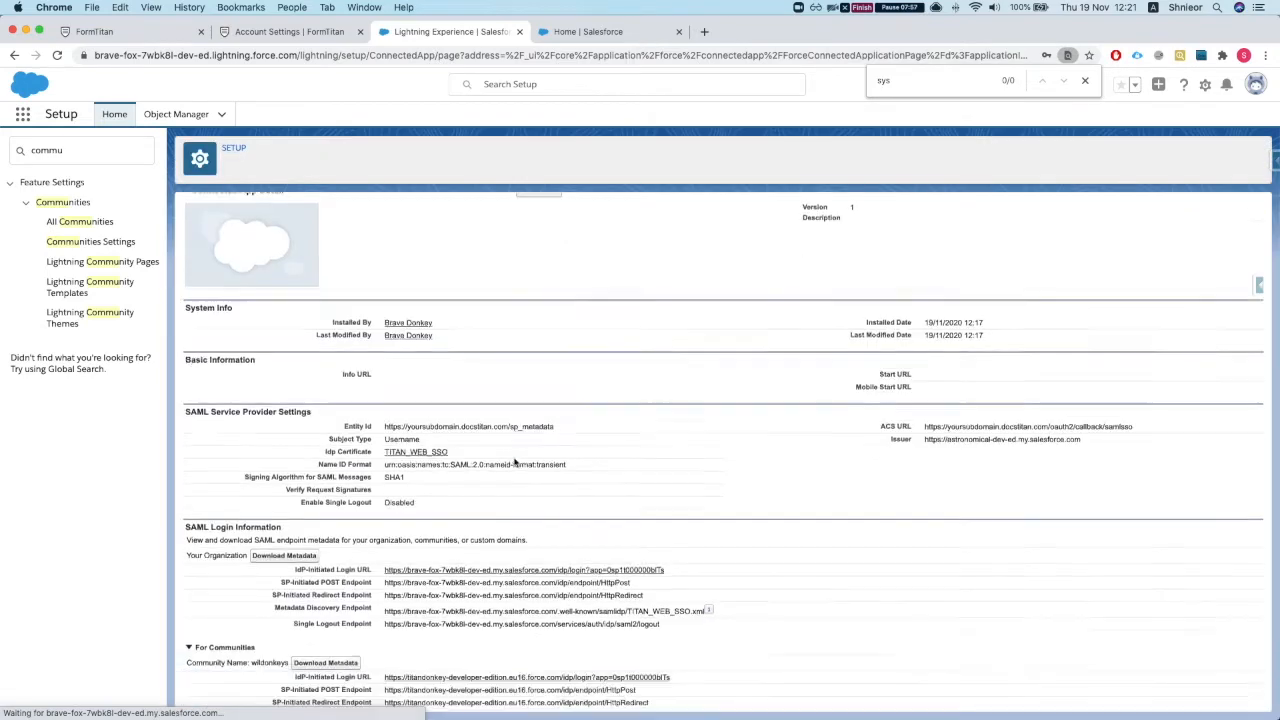
pyautogui.scroll(-3, 515, 462)
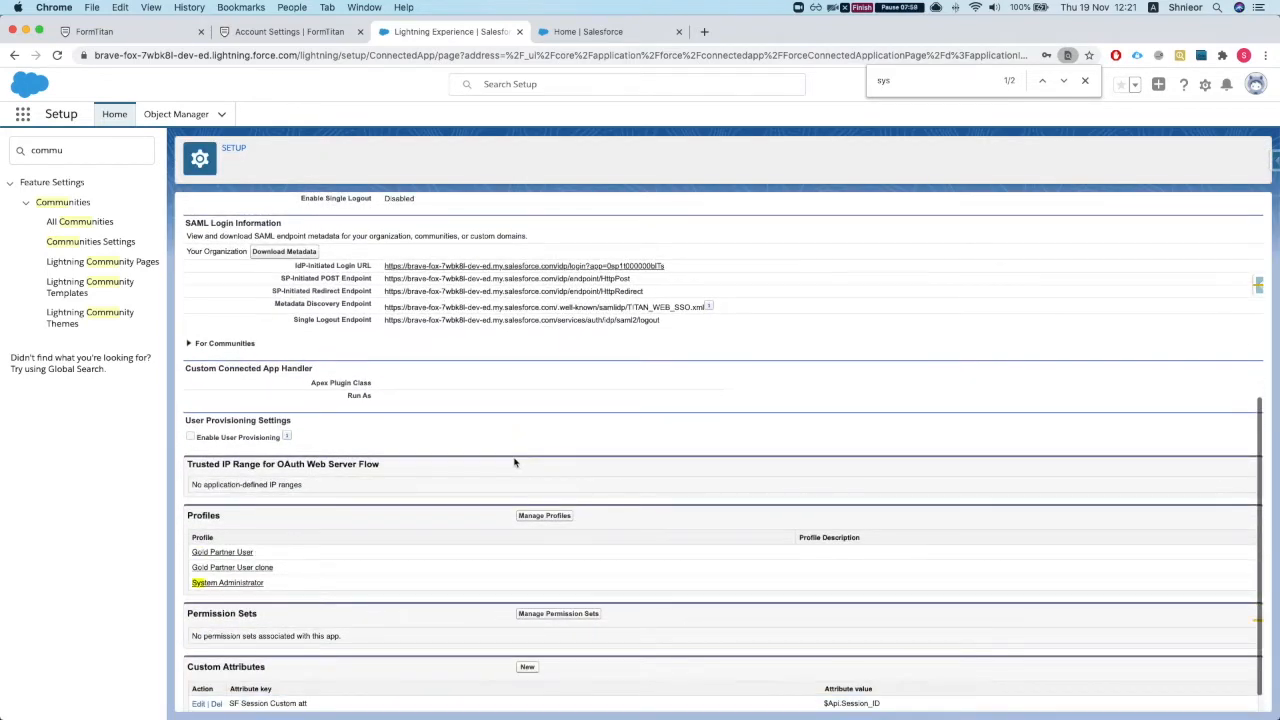
pyautogui.scroll(1, 515, 462)
pyautogui.scroll(2, 515, 462)
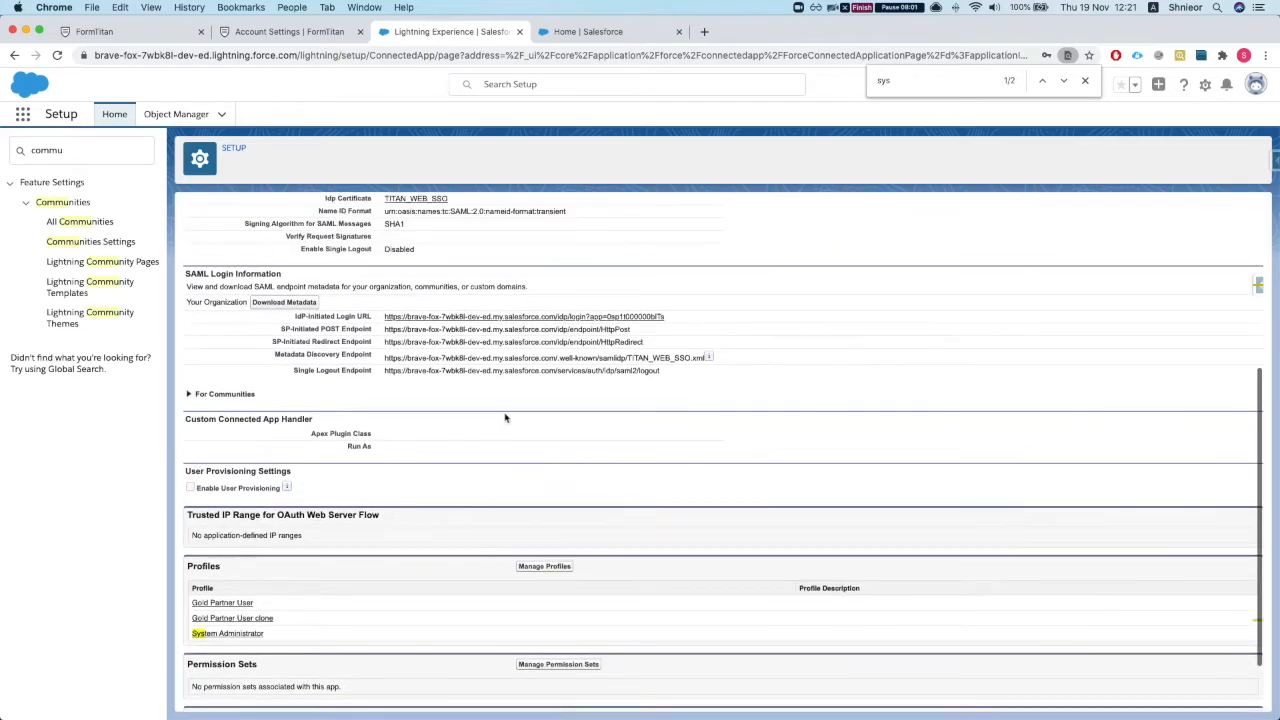
pyautogui.moveTo(688, 365); pyautogui.dragTo(383, 366)
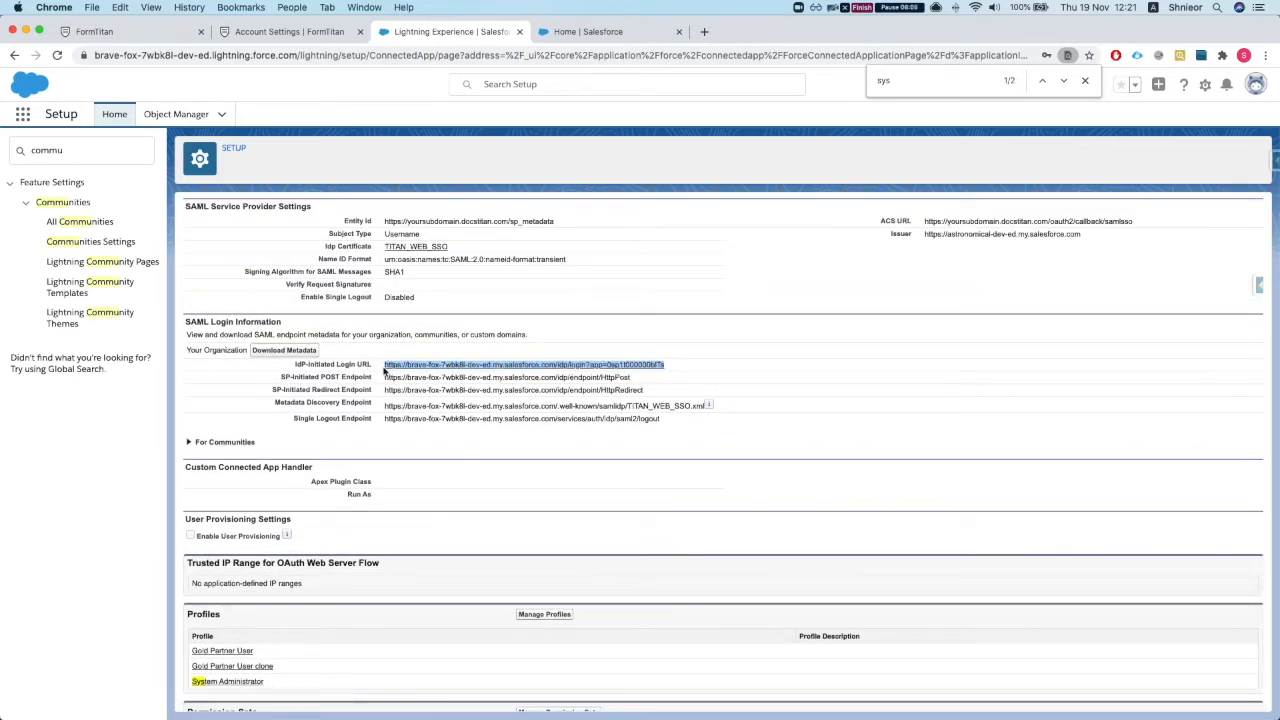
pyautogui.click(293, 32)
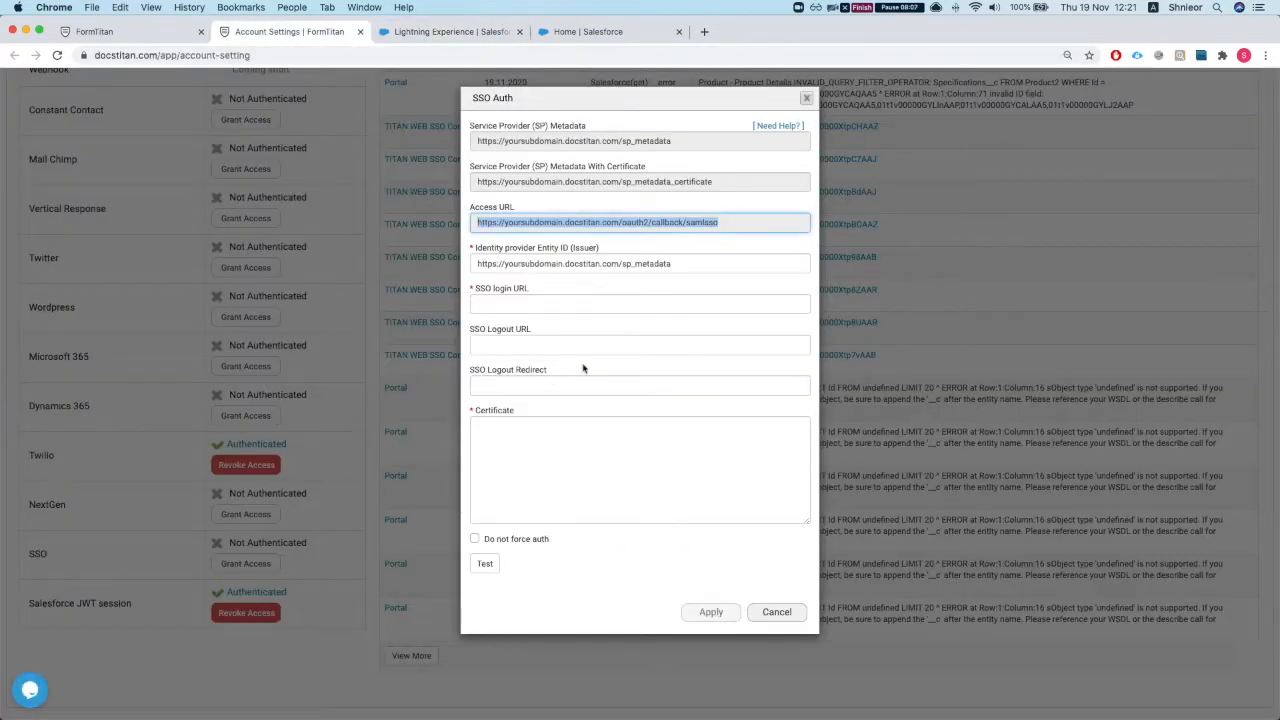
# Step: Paste the Salesforce IdP-initiated login URL into the SSO login URL field
pyautogui.click(516, 305)
pyautogui.write('https://brave-fox-7wbk8l-dev-ed.my.salesforce.com/idp/login?app=0sp1t000000blTs')
pyautogui.click(582, 458)
pyautogui.click(531, 341)
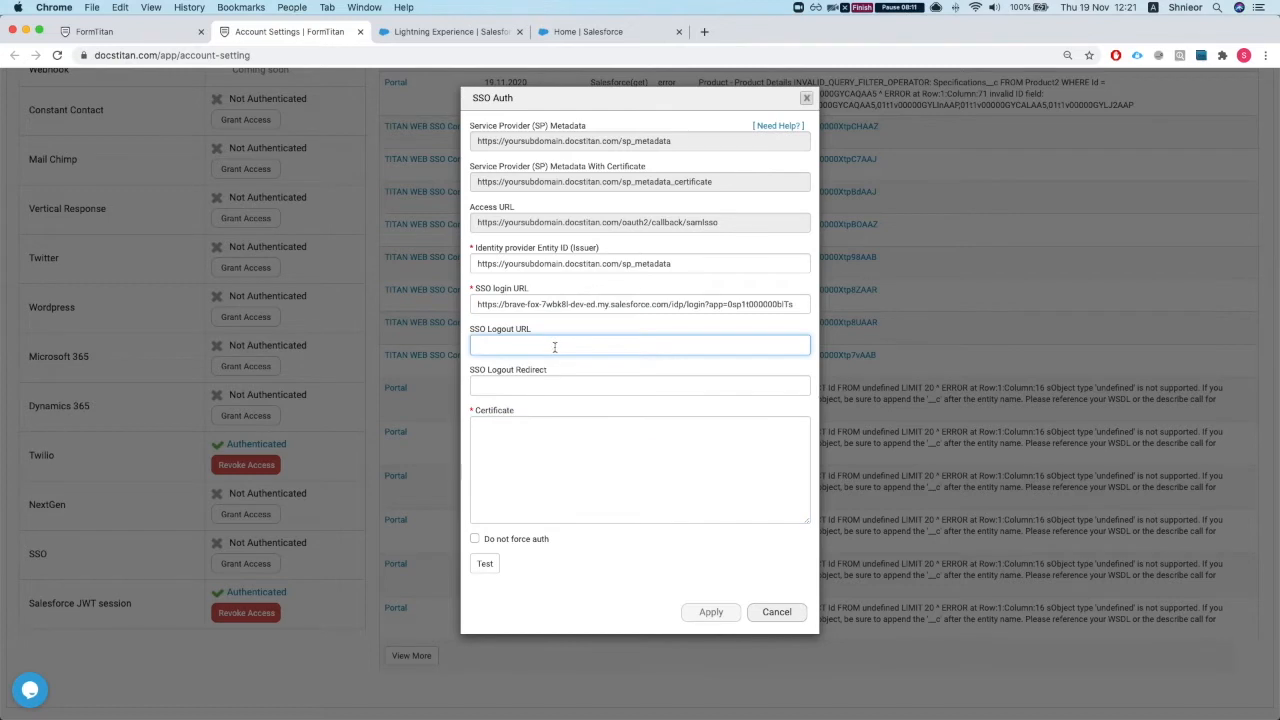
pyautogui.click(608, 389)
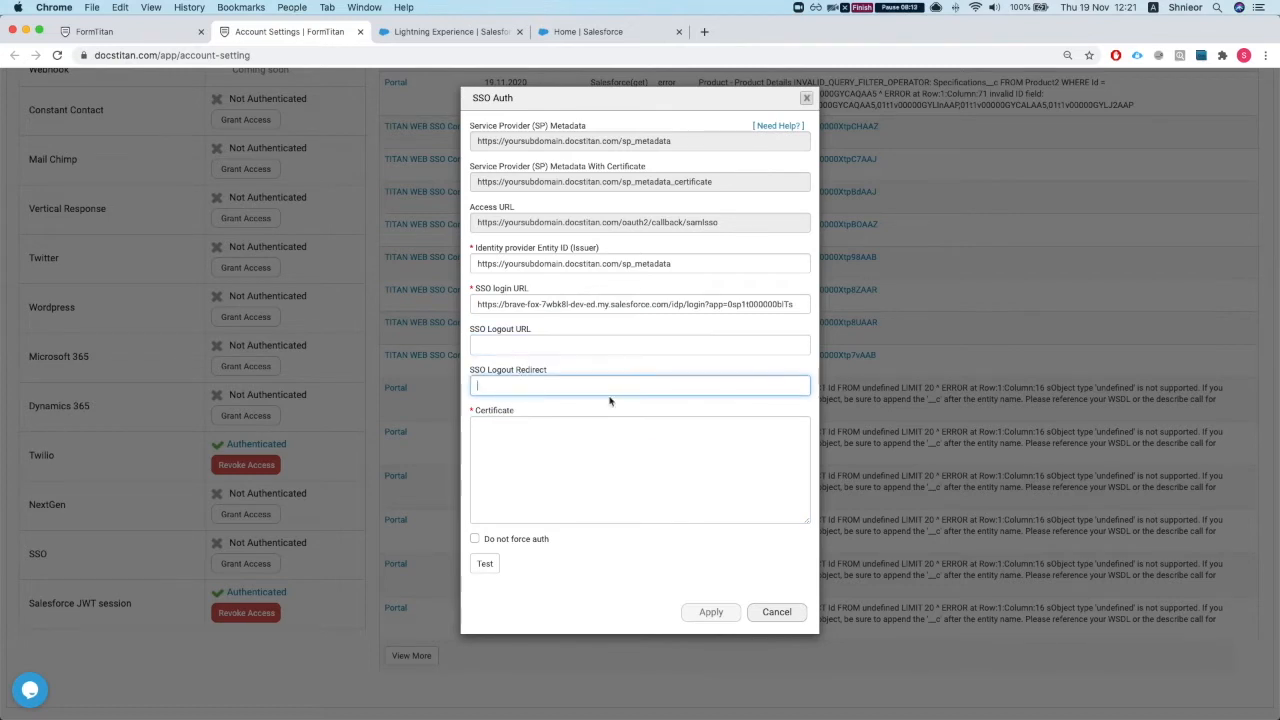
pyautogui.click(549, 460)
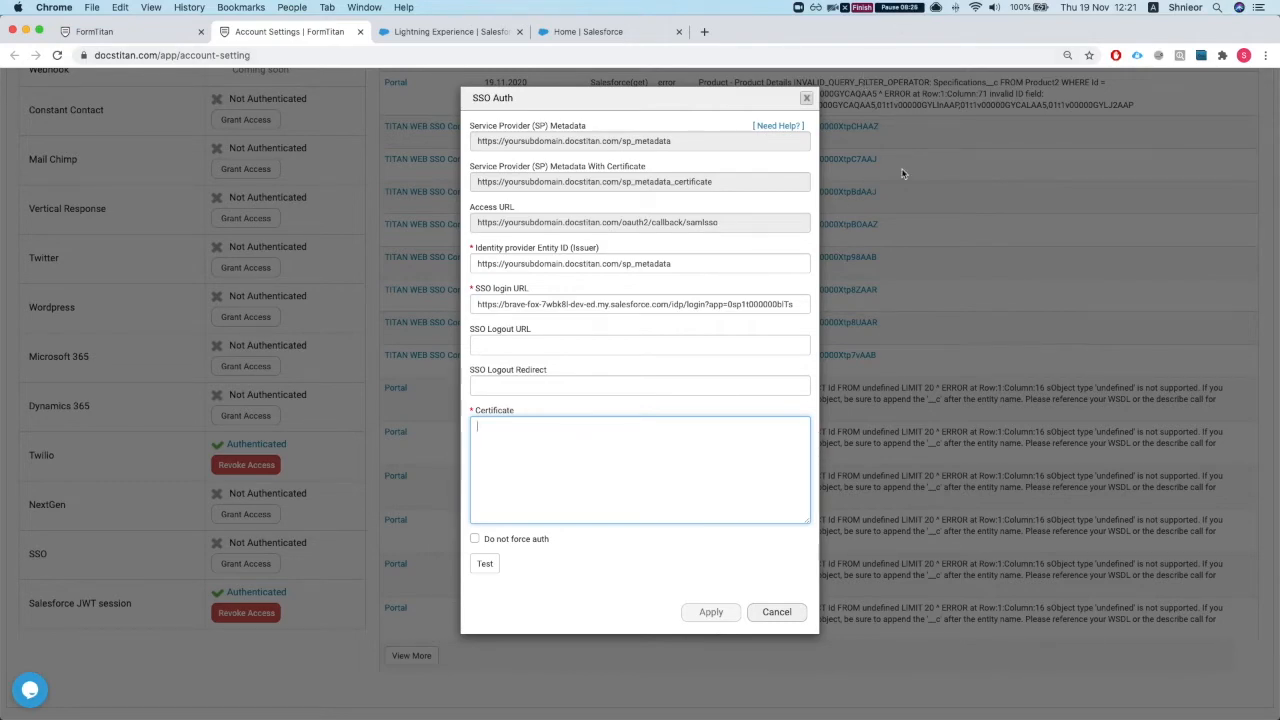
# Step: Open TITAN_WEB_SSO.crt from Downloads in VS Code and select all its certificate text
pyautogui.doubleClick(792, 35)
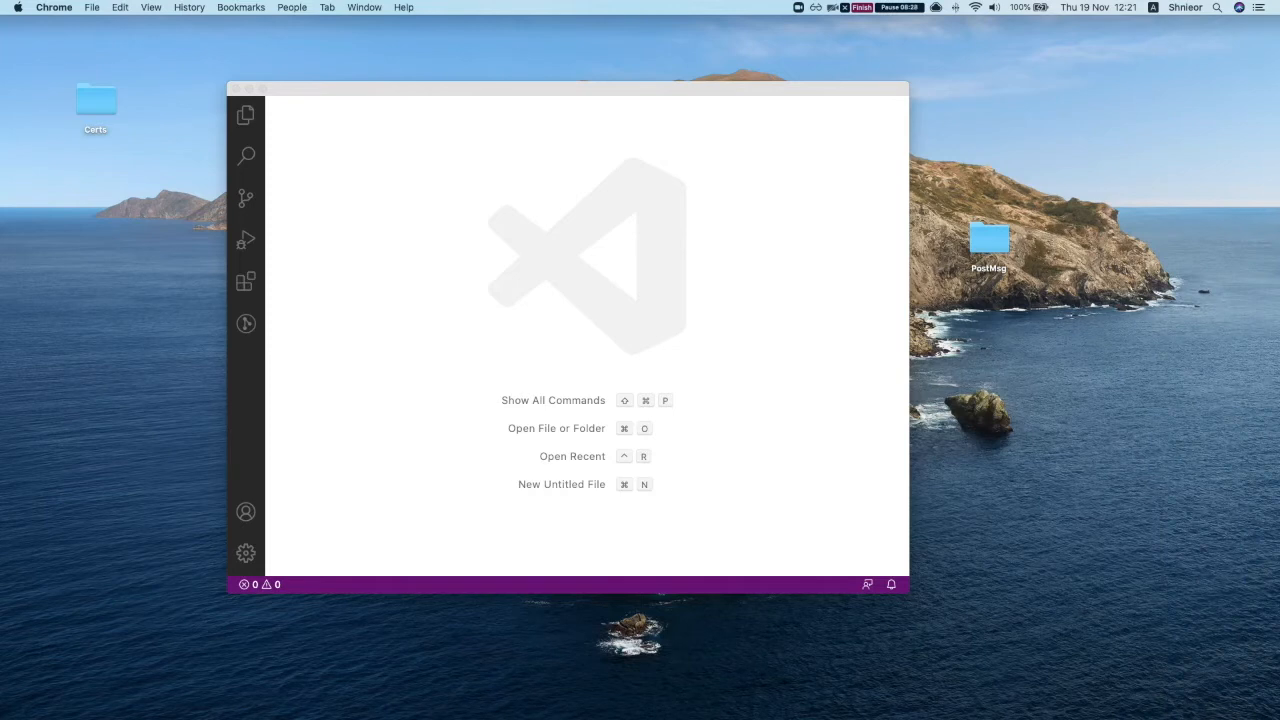
pyautogui.click(1021, 355)
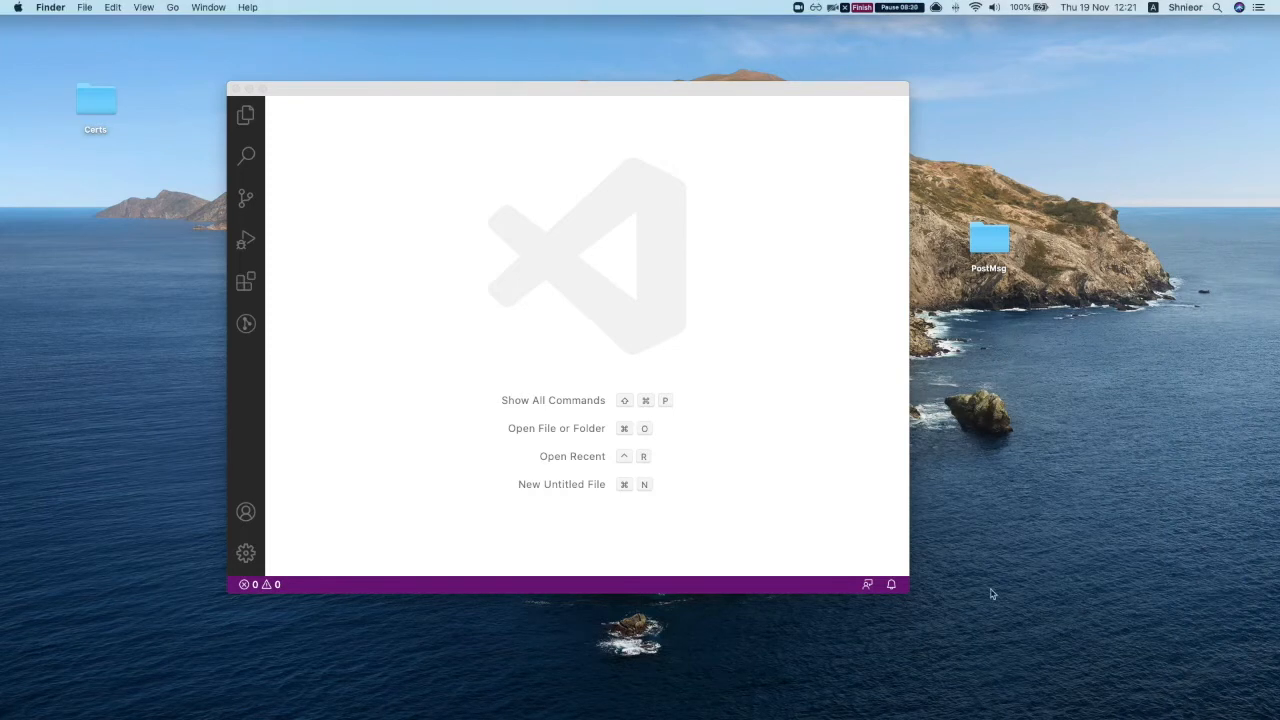
pyautogui.moveTo(1016, 695)
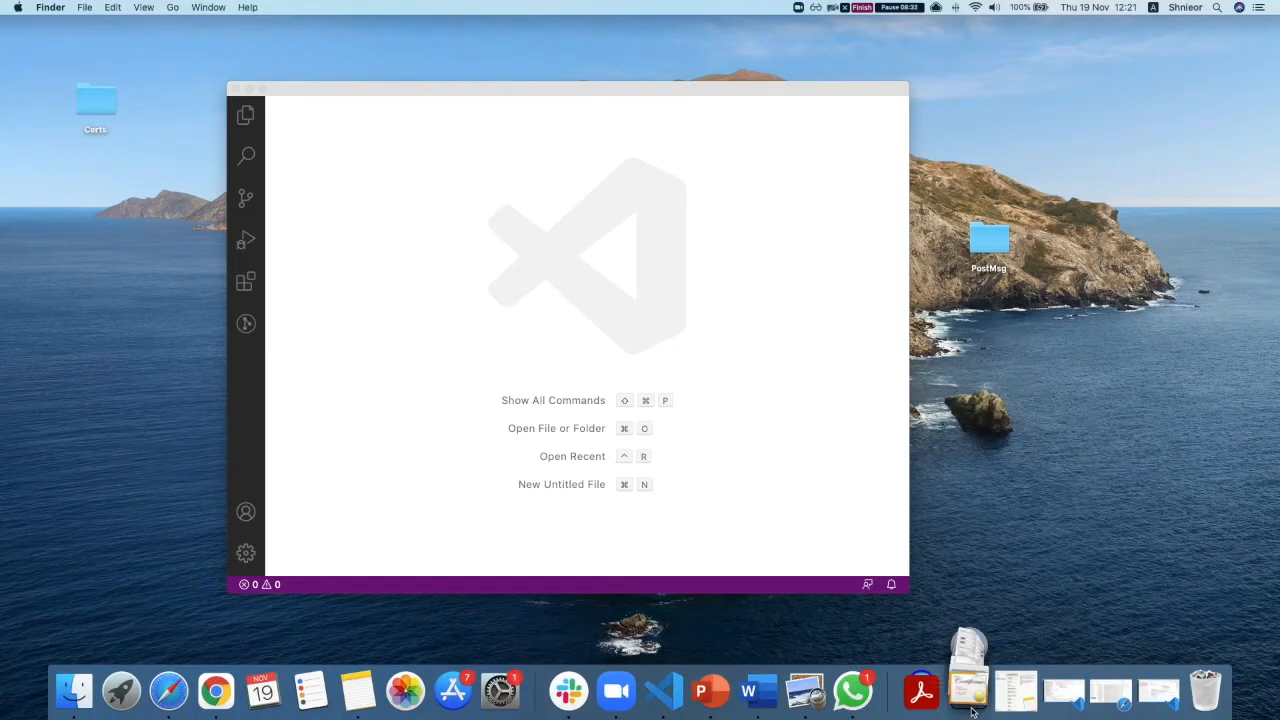
pyautogui.click(968, 690)
pyautogui.moveTo(969, 640); pyautogui.dragTo(620, 546)
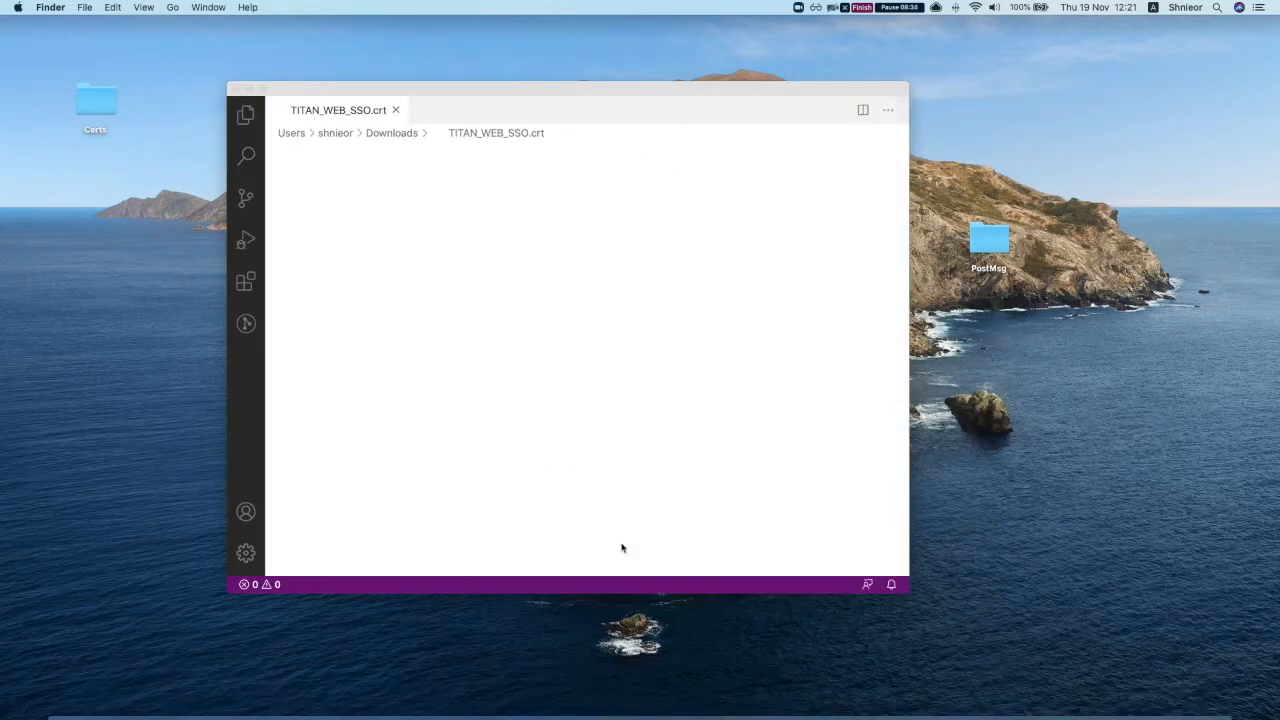
pyautogui.press('super+a')
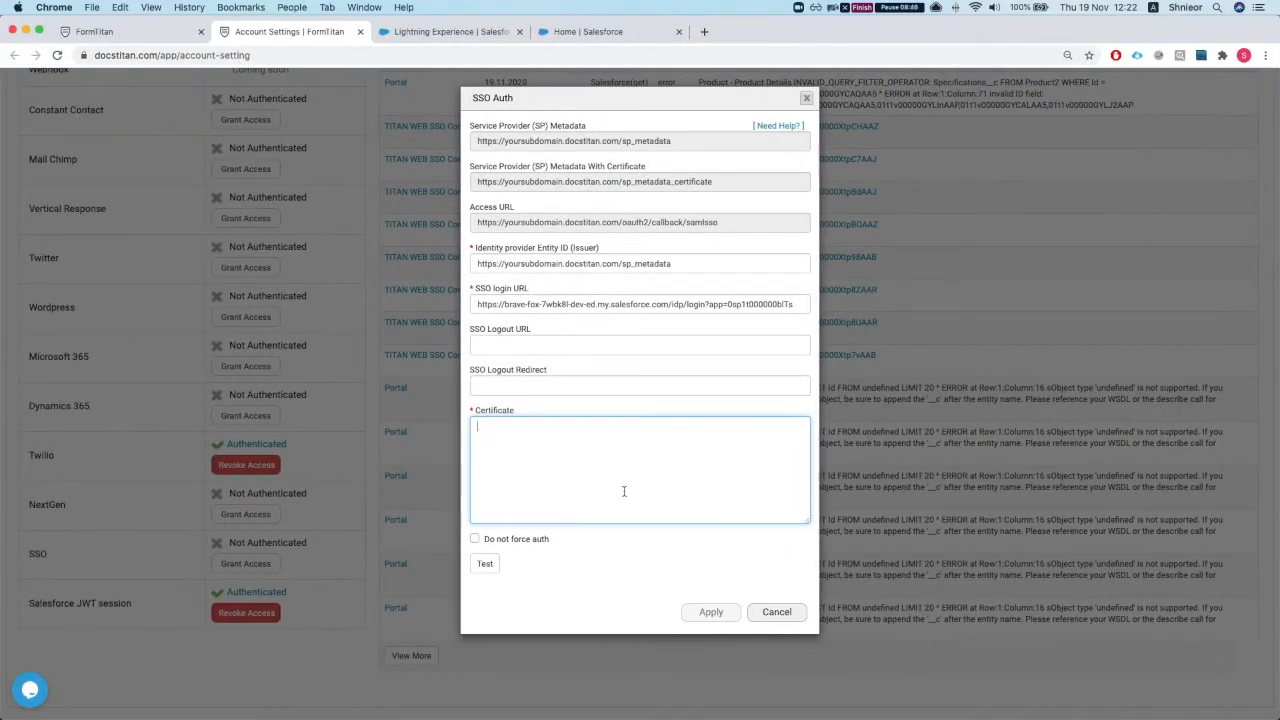
# Step: Paste the certificate into the Certificate box, test it, and apply so SSO reads Authenticated
pyautogui.press('super+v')
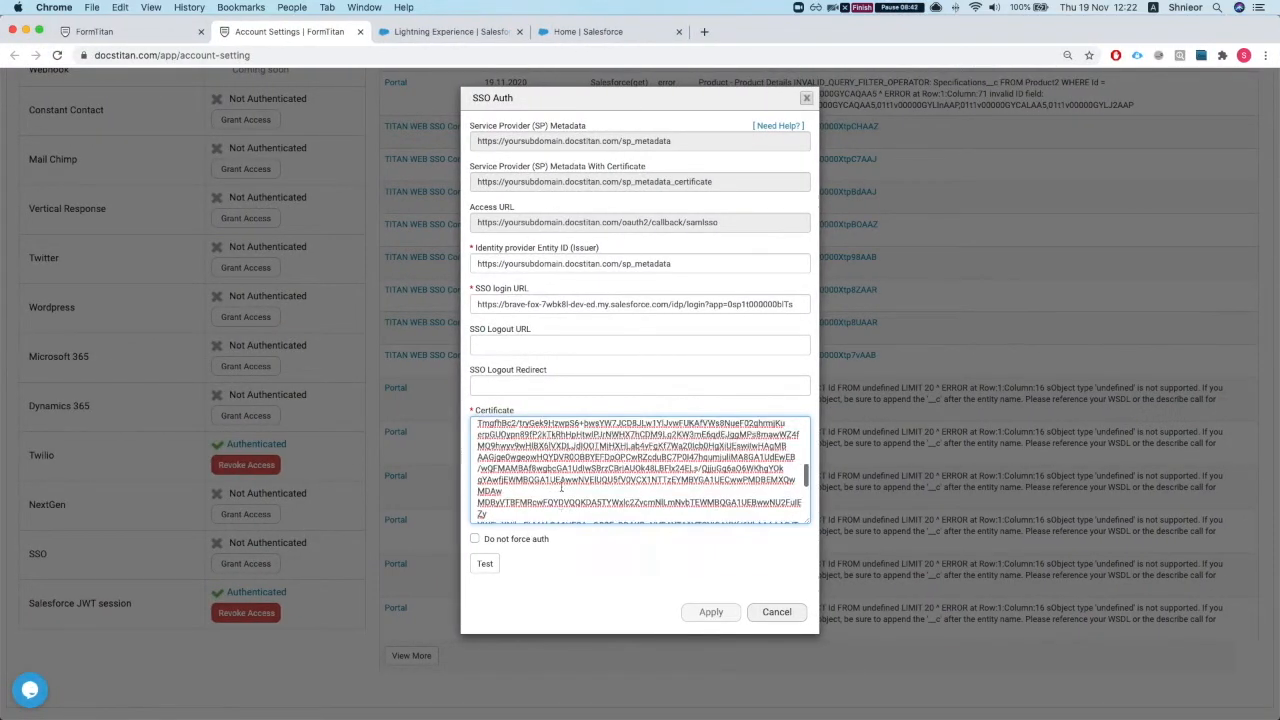
pyautogui.click(487, 566)
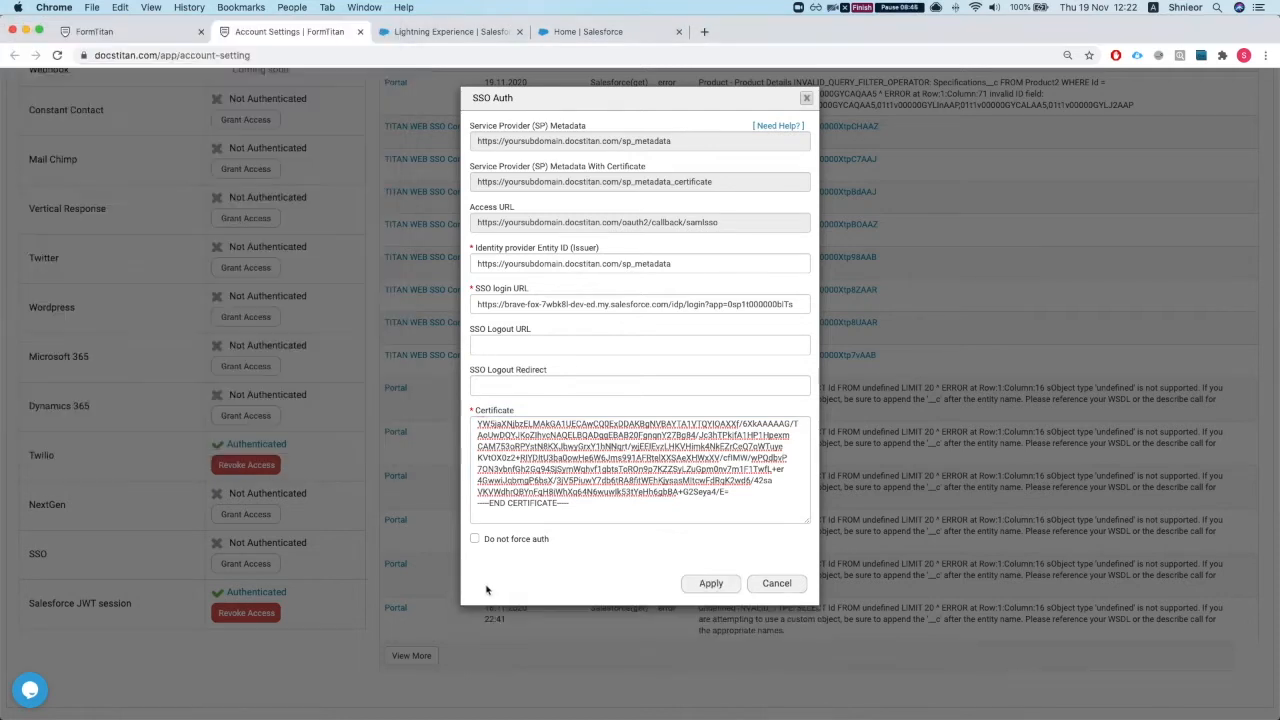
pyautogui.click(711, 584)
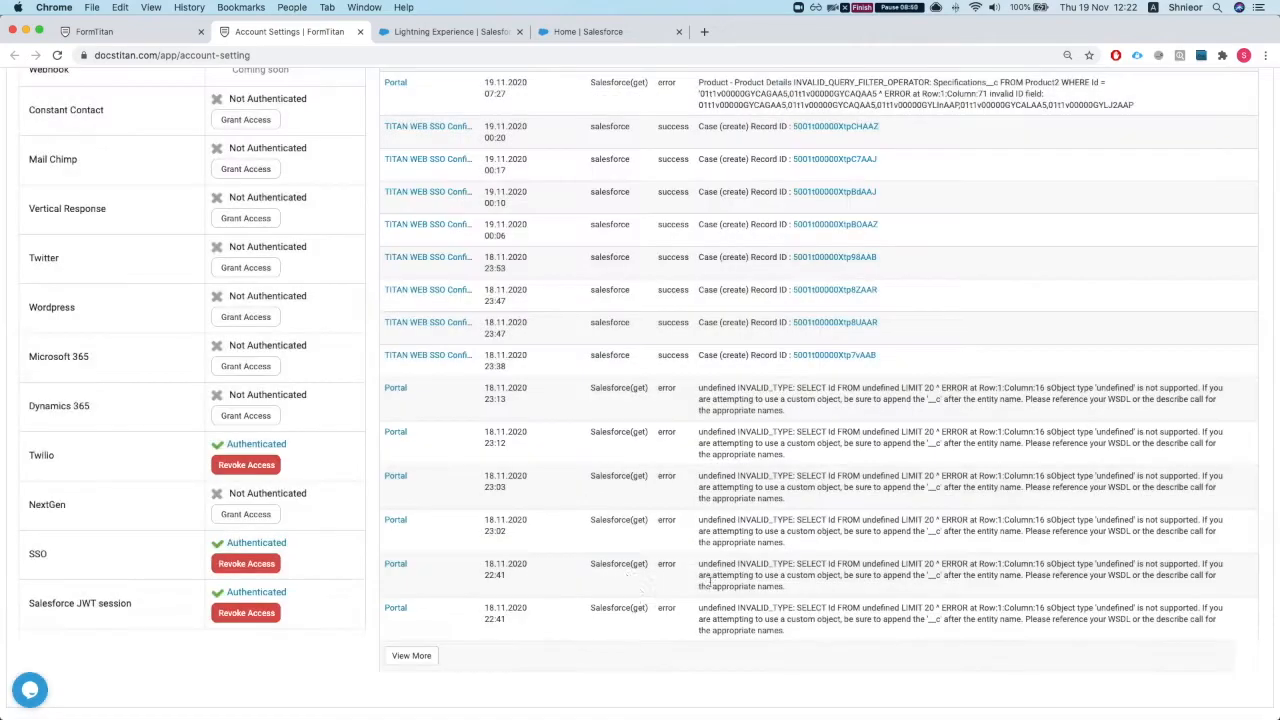
pyautogui.scroll(5, 628, 572)
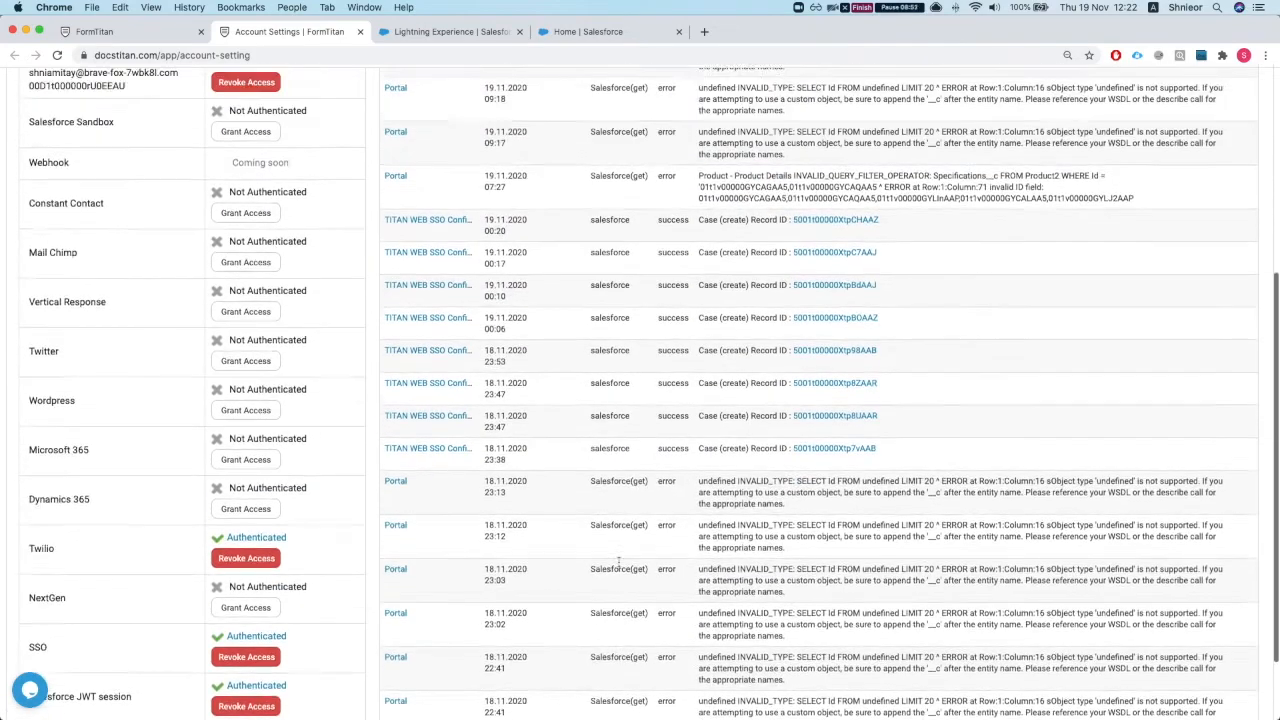
pyautogui.scroll(2, 613, 550)
pyautogui.scroll(-4, 613, 551)
pyautogui.scroll(2, 614, 553)
# Step: Turn on SSO under Project settings > User Access and open Configure SSO, keeping the Salesforce session
pyautogui.click(134, 36)
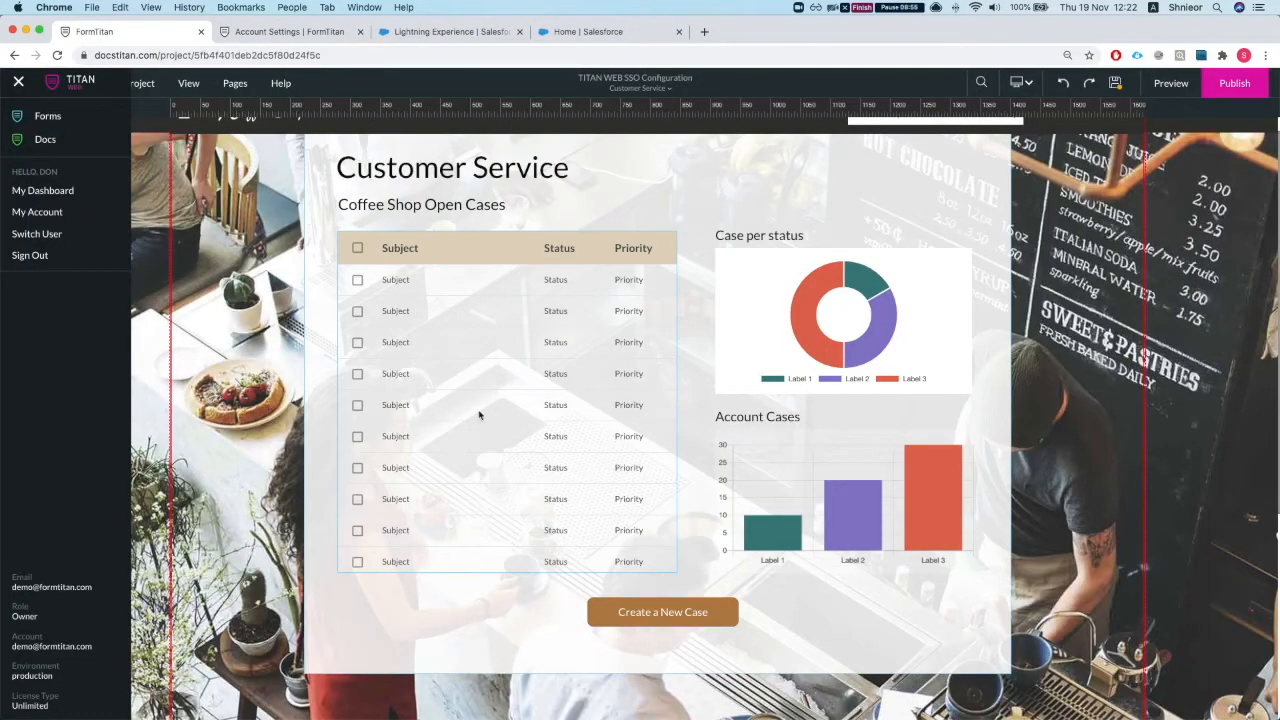
pyautogui.click(183, 211)
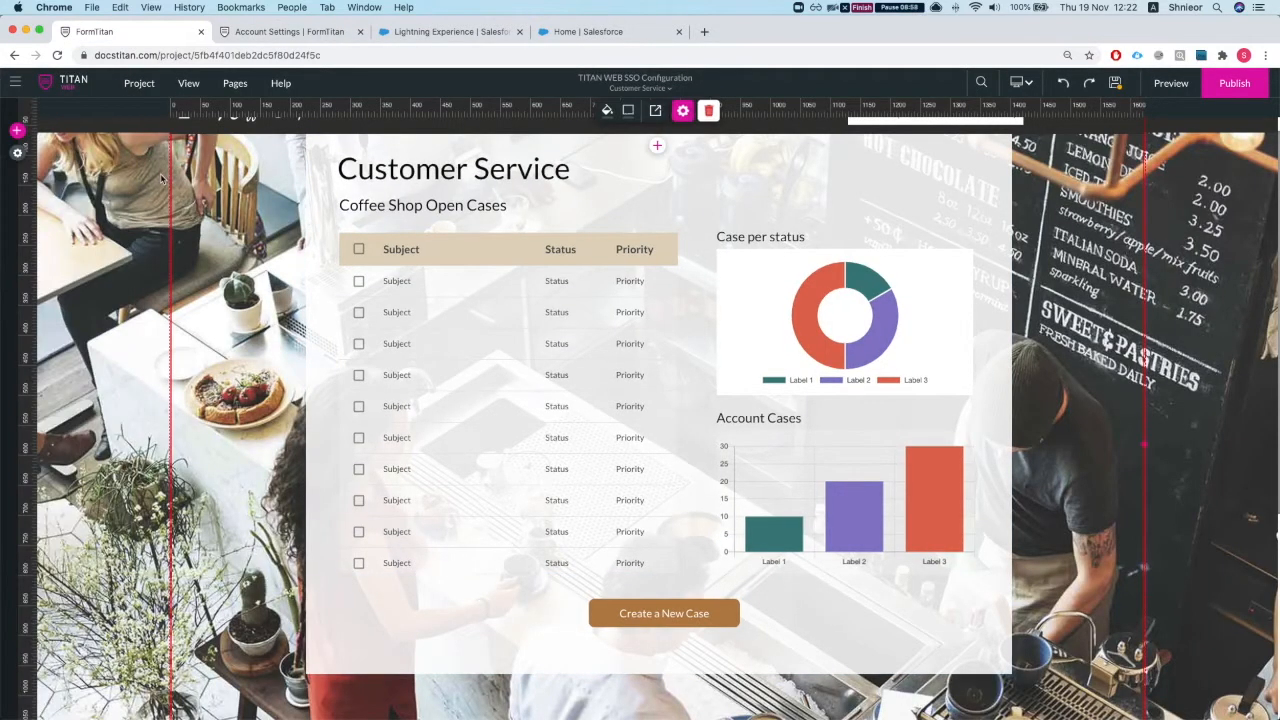
pyautogui.click(20, 153)
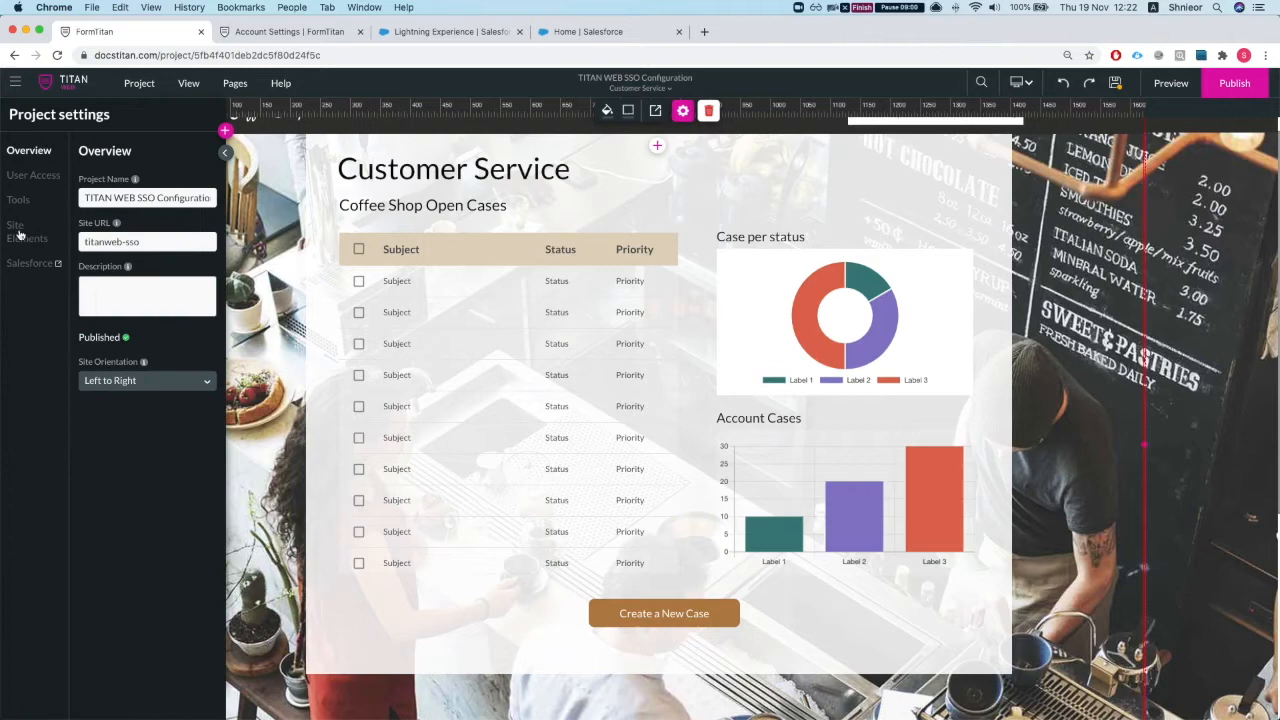
pyautogui.click(30, 175)
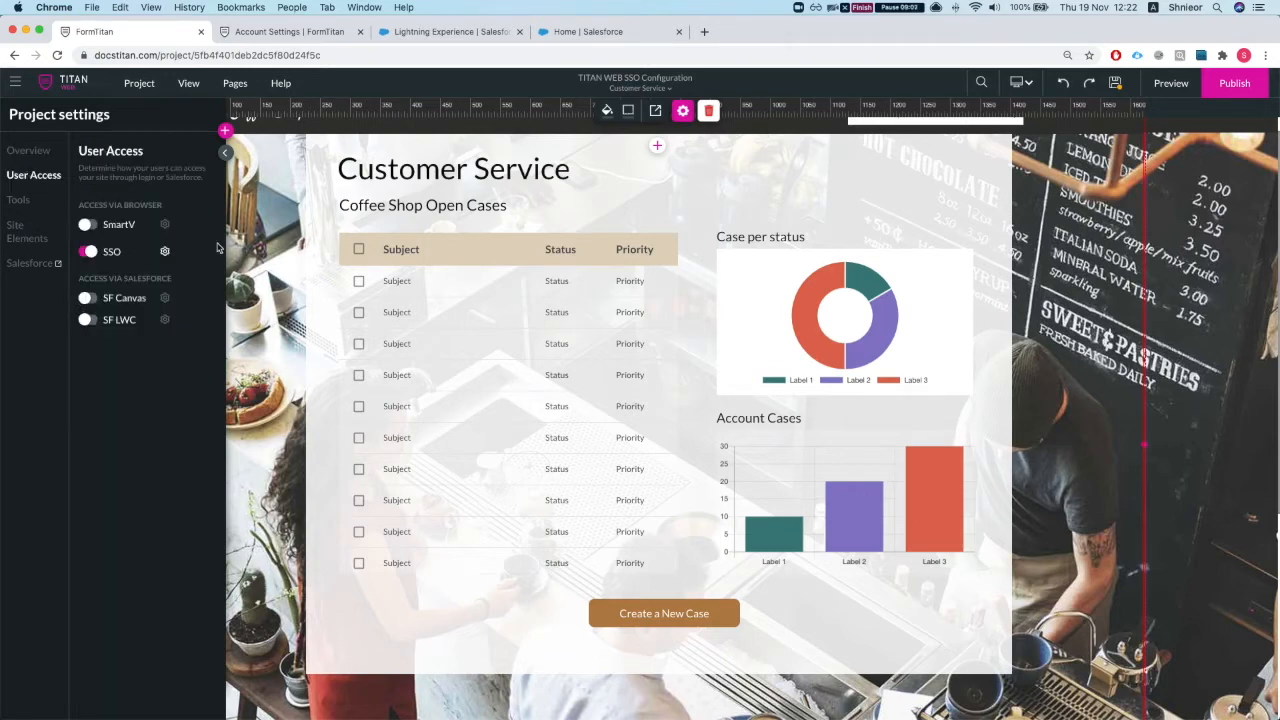
pyautogui.click(95, 253)
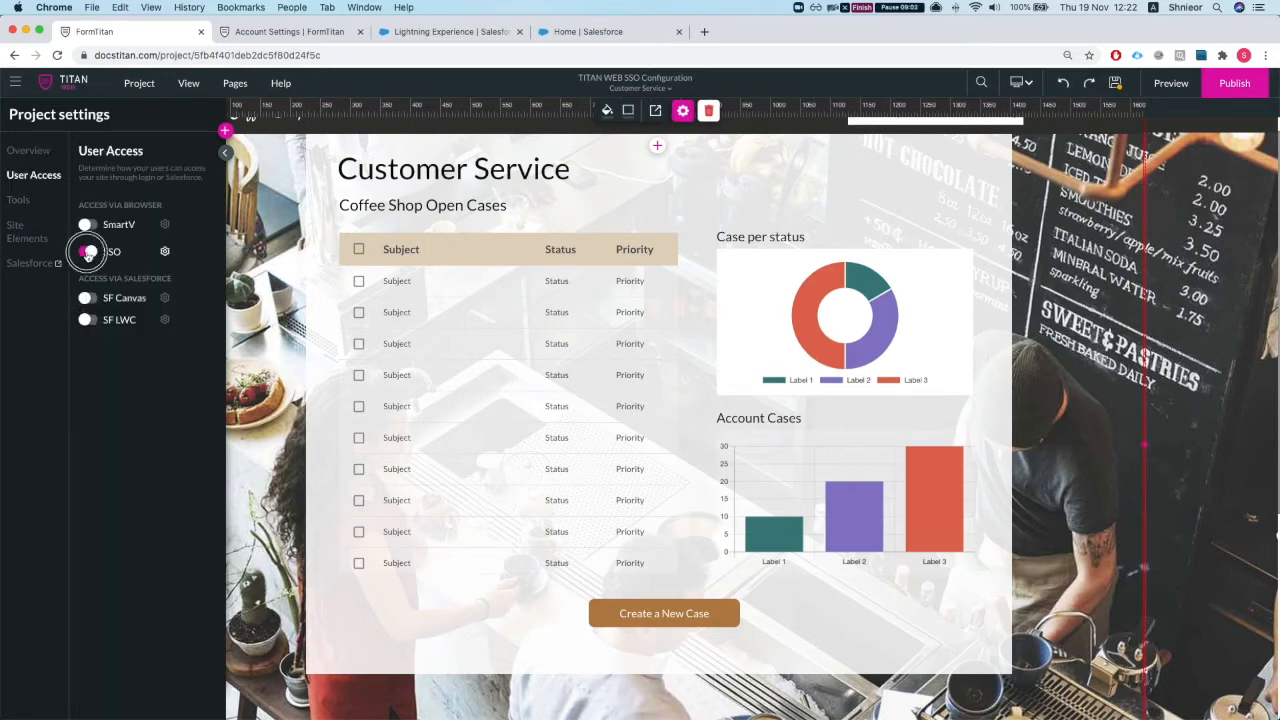
pyautogui.click(164, 252)
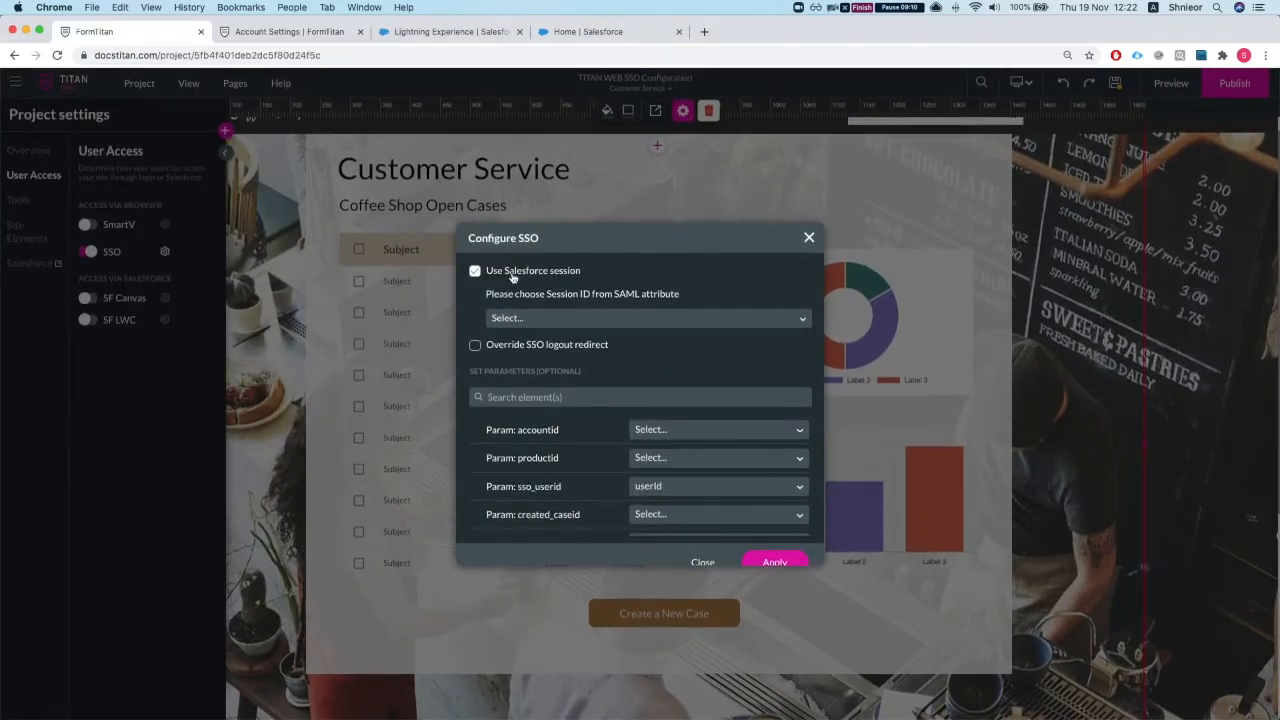
pyautogui.click(477, 272)
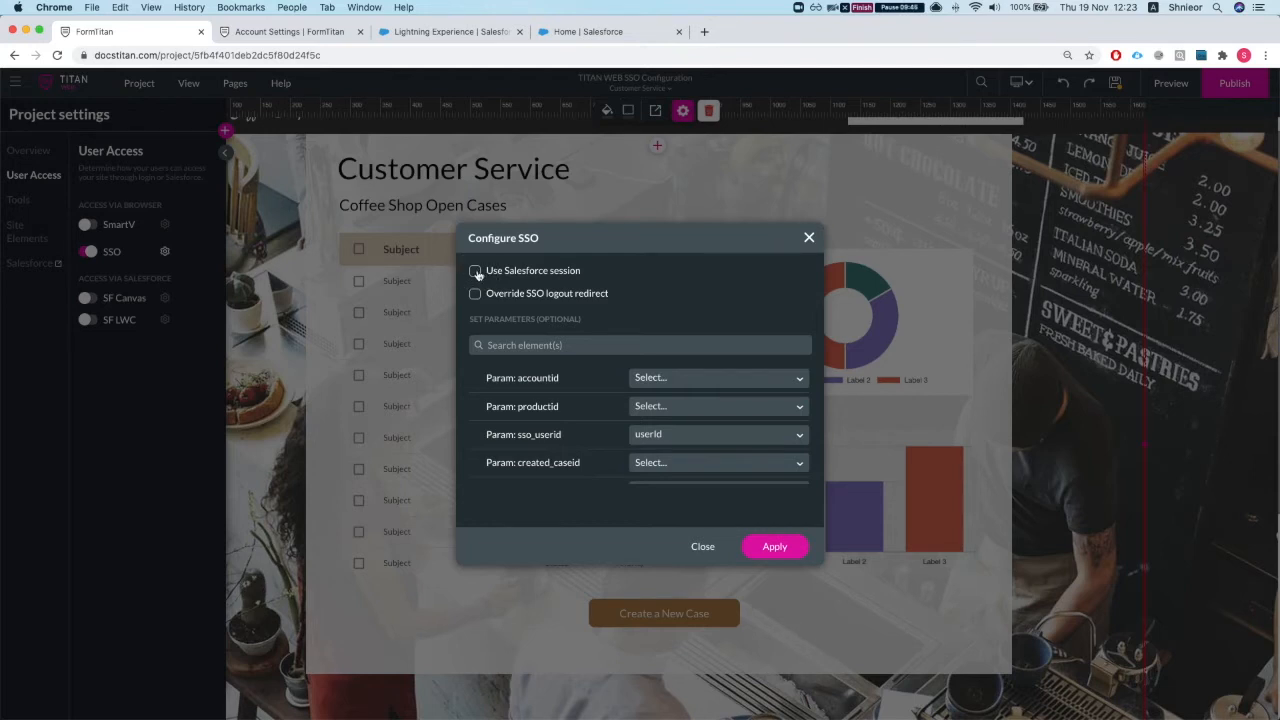
pyautogui.click(476, 272)
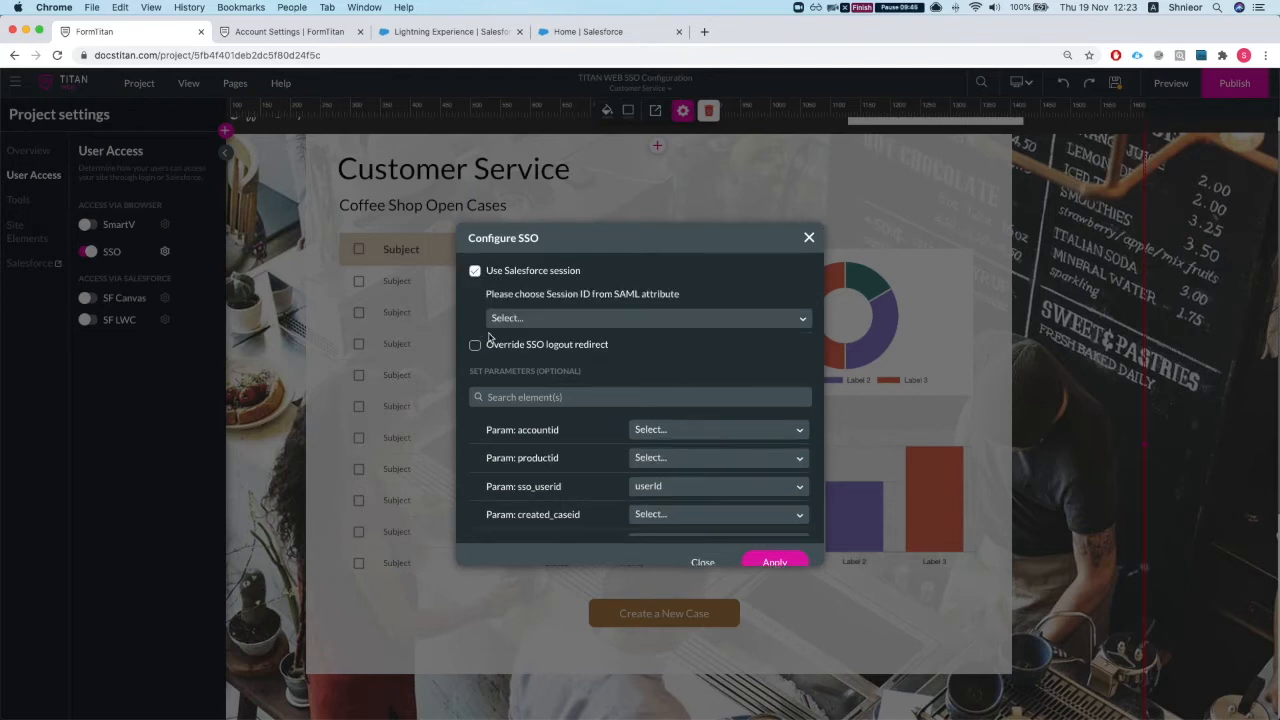
# Step: Choose SF Session Custom att as the Session ID SAML attribute
pyautogui.click(547, 320)
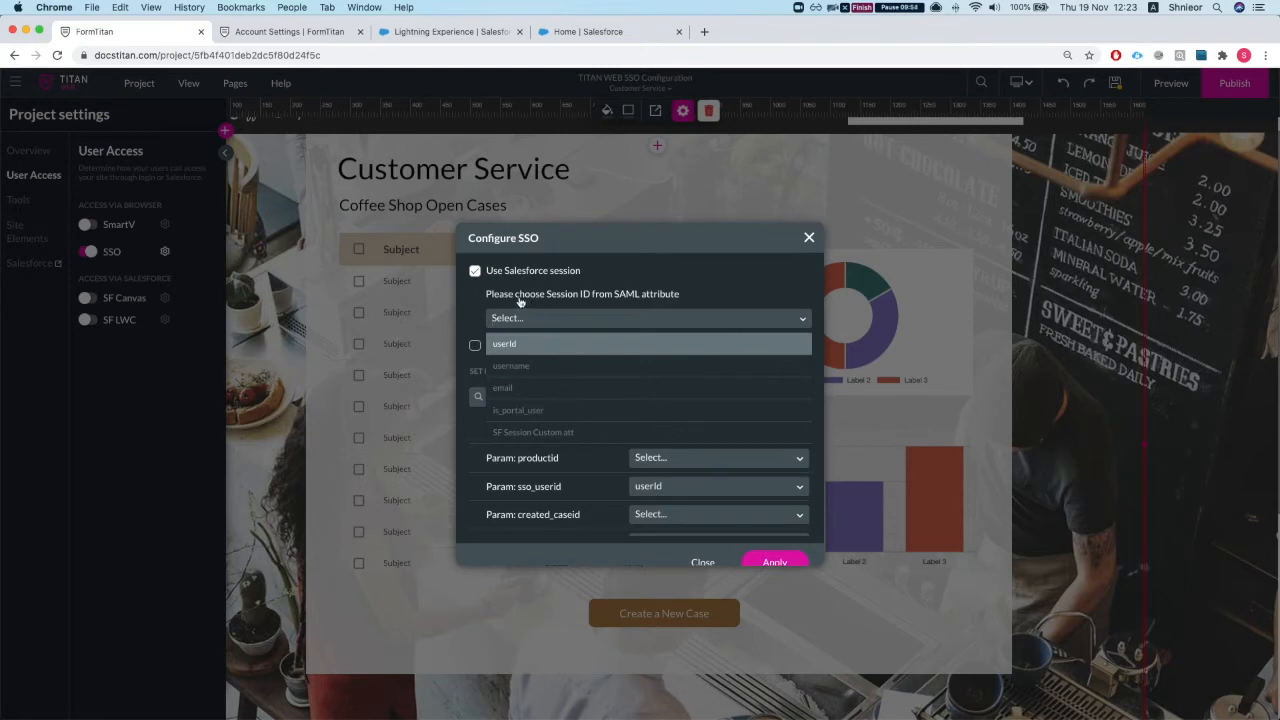
pyautogui.click(567, 296)
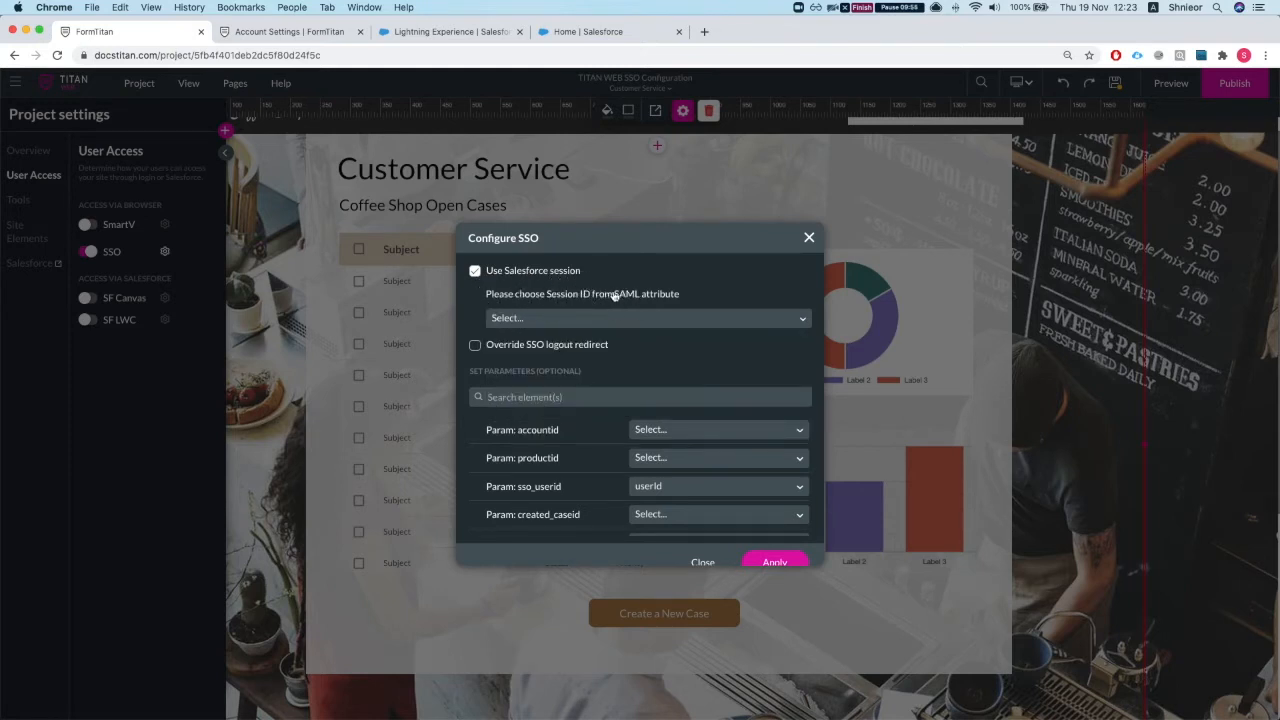
pyautogui.click(546, 322)
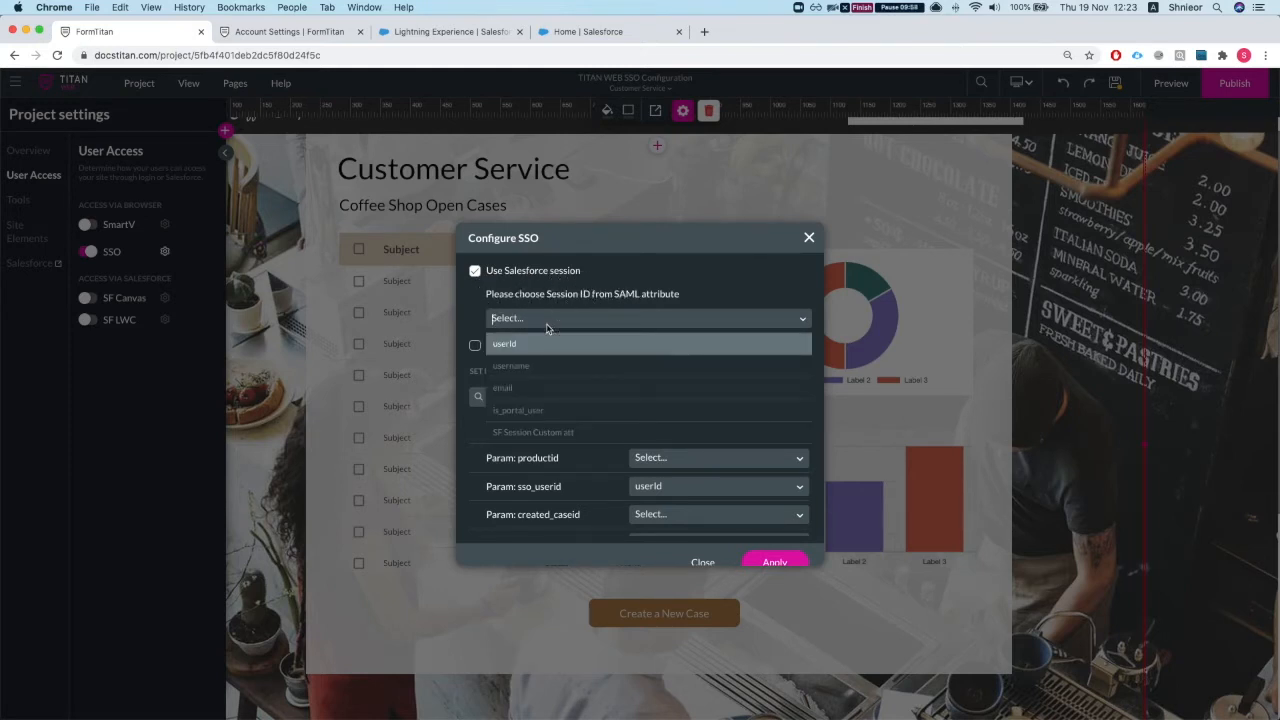
pyautogui.click(557, 436)
pyautogui.scroll(-2, 560, 470)
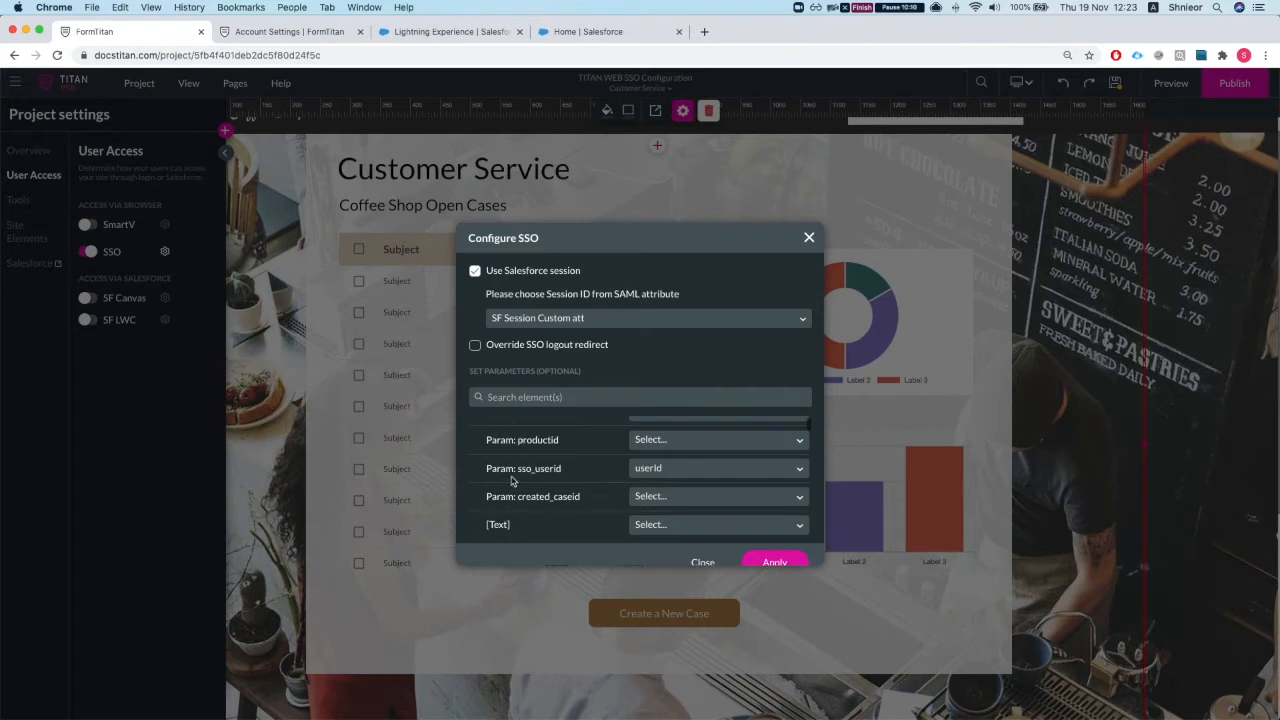
pyautogui.scroll(1, 512, 478)
pyautogui.scroll(-1, 518, 480)
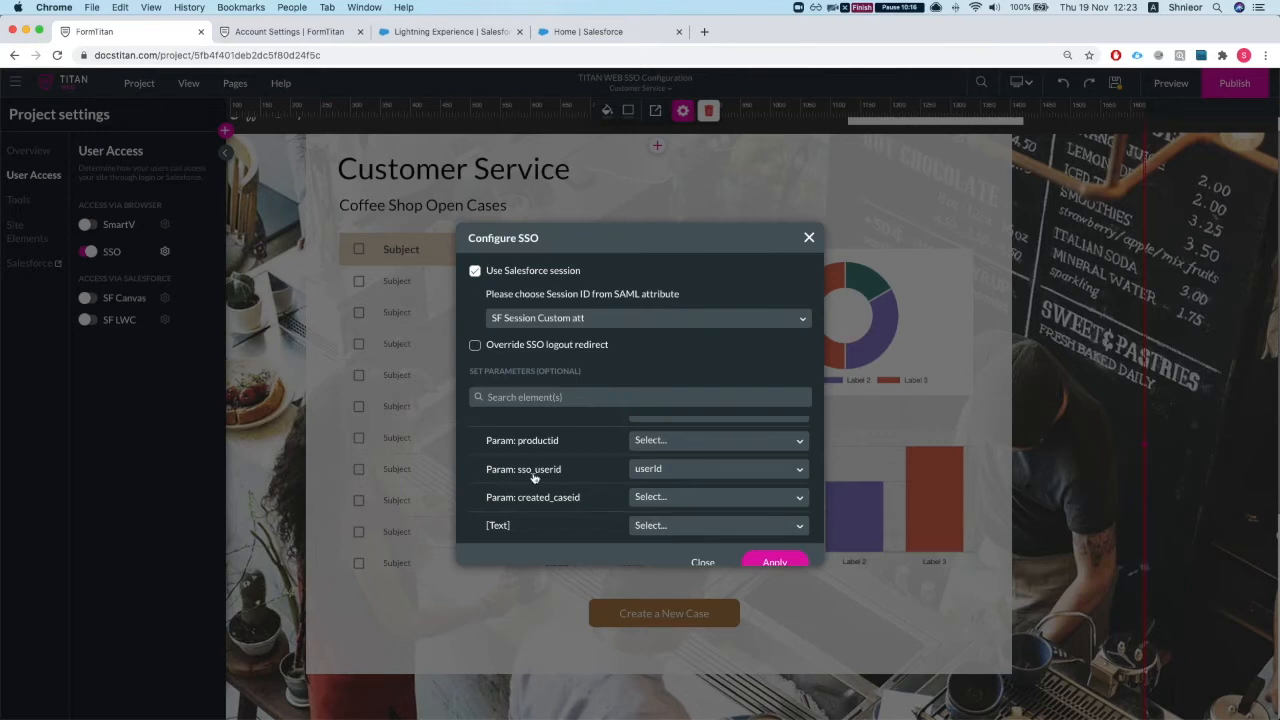
# Step: Map sso_userid to userId and apply the SSO configuration
pyautogui.click(681, 469)
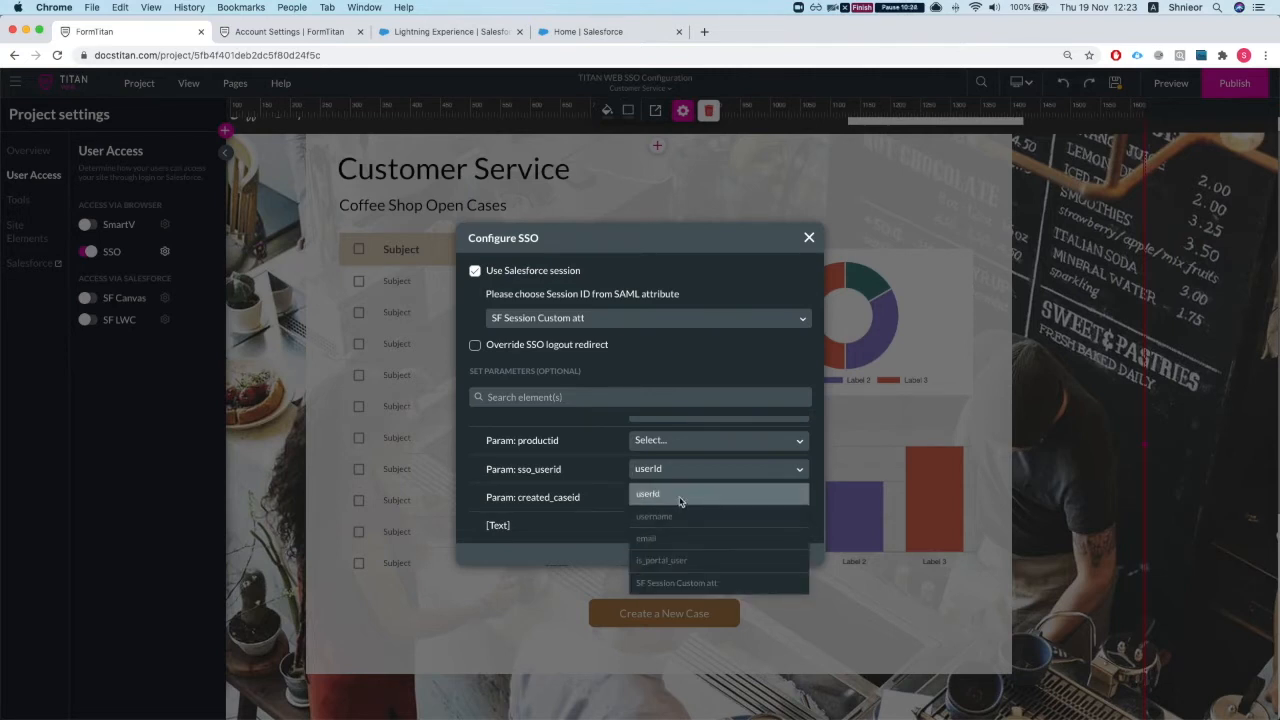
pyautogui.click(886, 8)
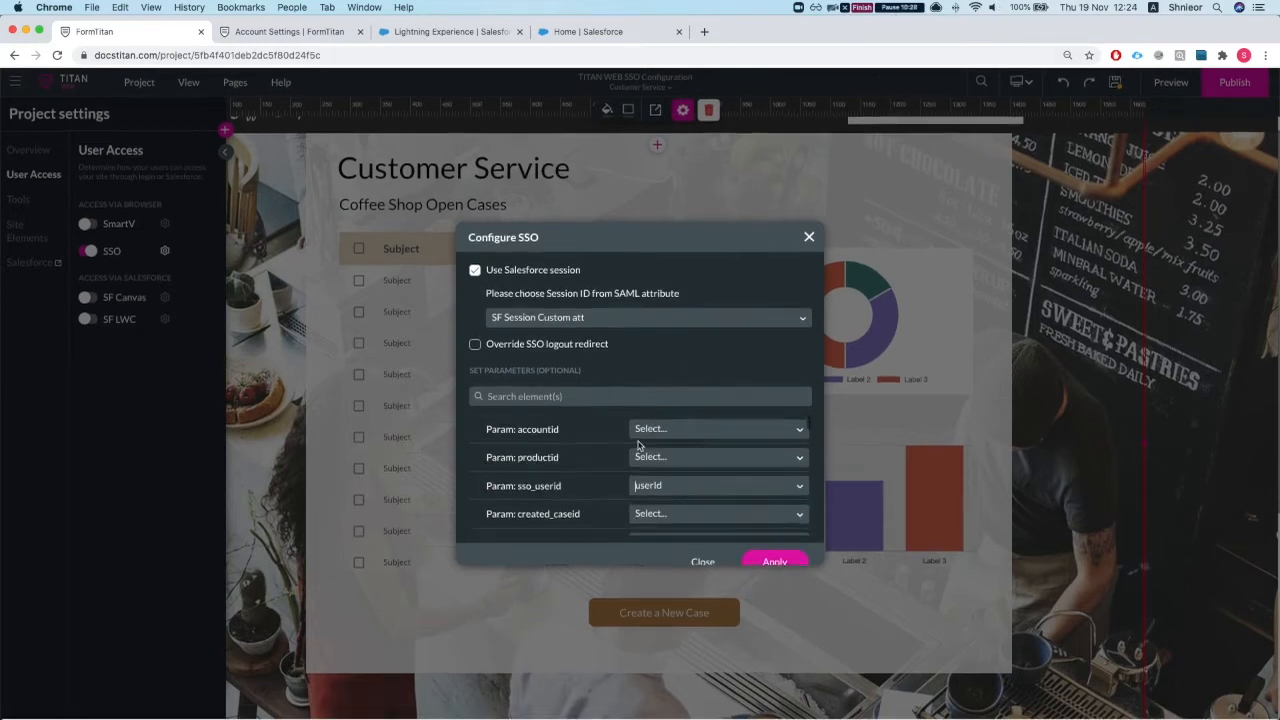
pyautogui.scroll(-2, 568, 506)
pyautogui.scroll(2, 571, 503)
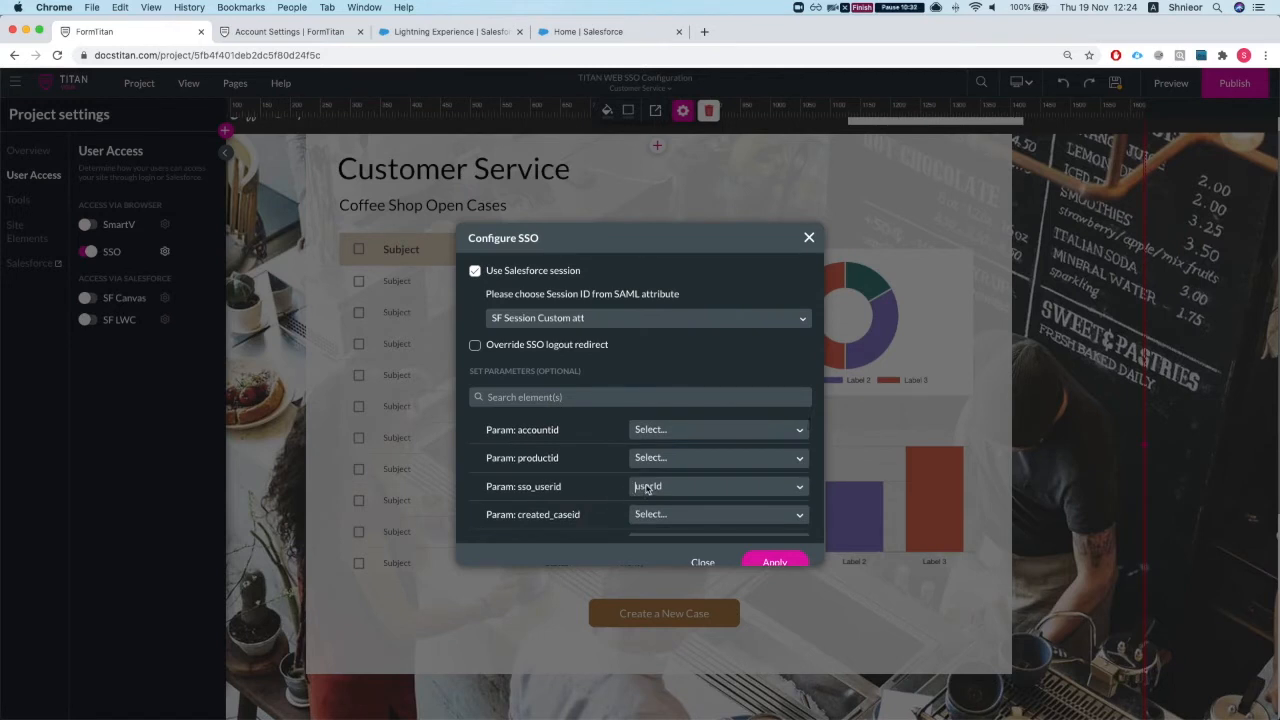
pyautogui.click(646, 489)
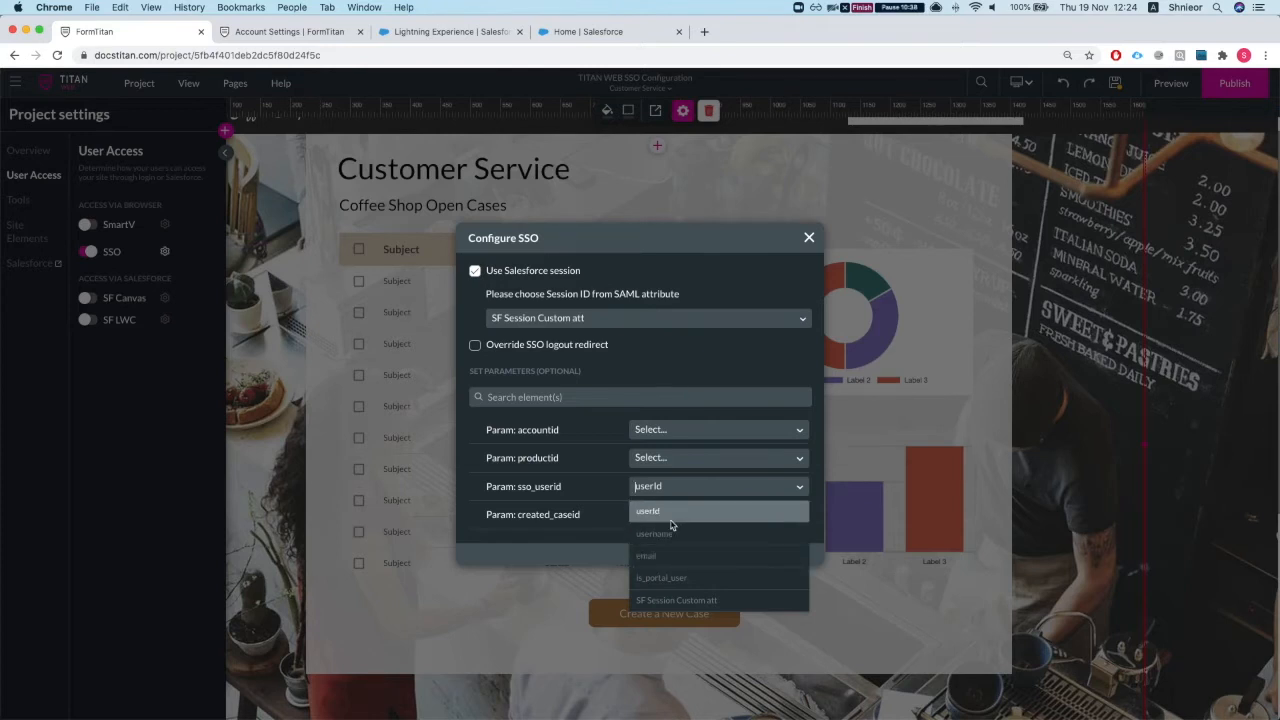
pyautogui.click(668, 520)
pyautogui.scroll(-1, 536, 488)
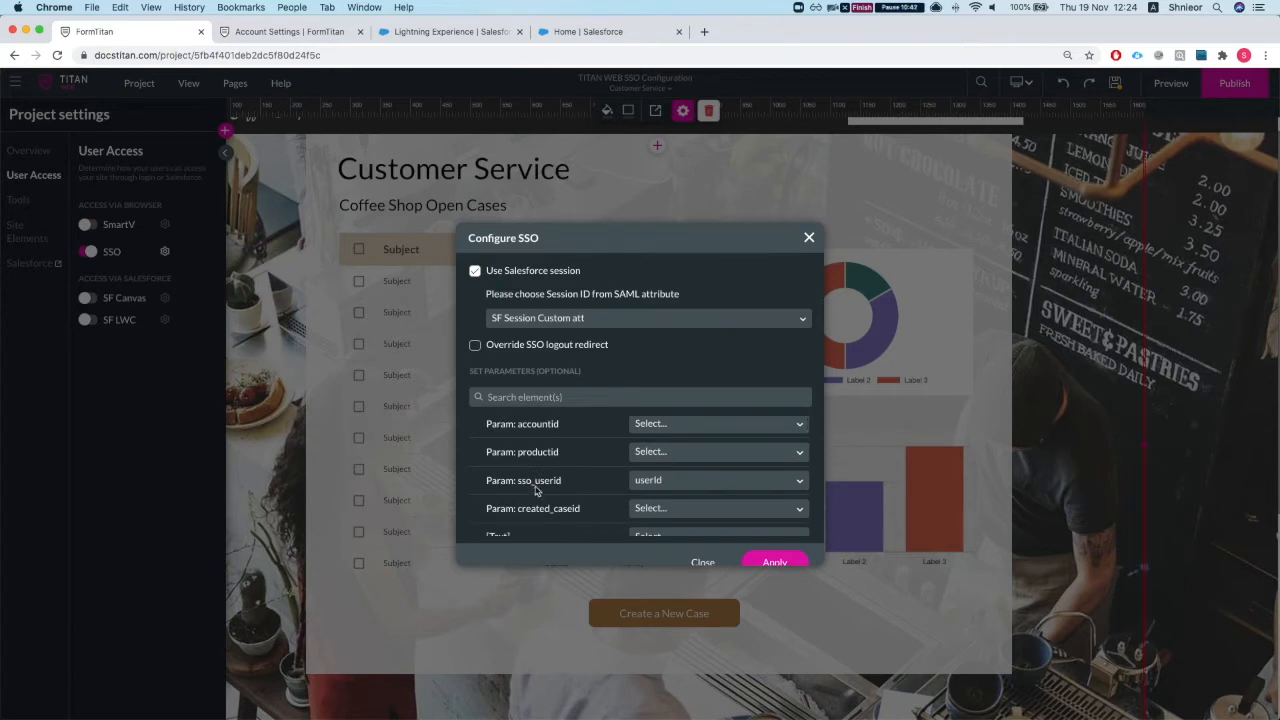
pyautogui.scroll(-2, 737, 503)
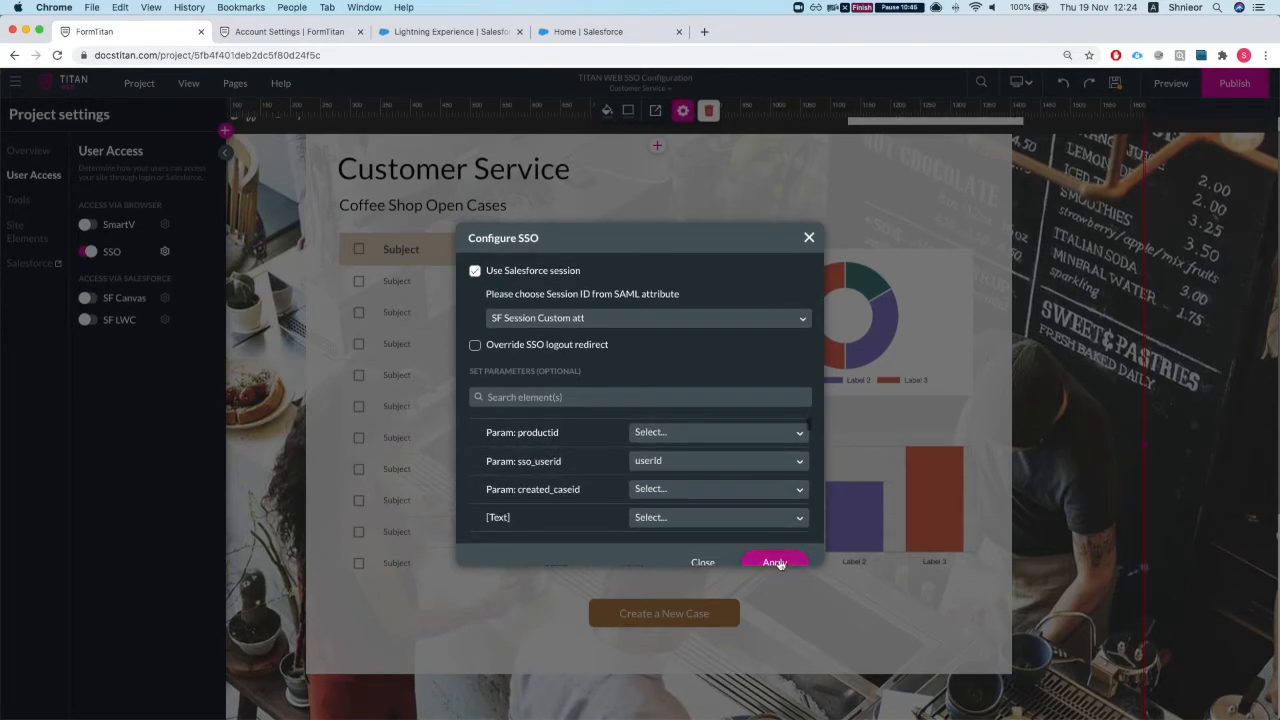
pyautogui.scroll(2, 760, 494)
pyautogui.click(773, 561)
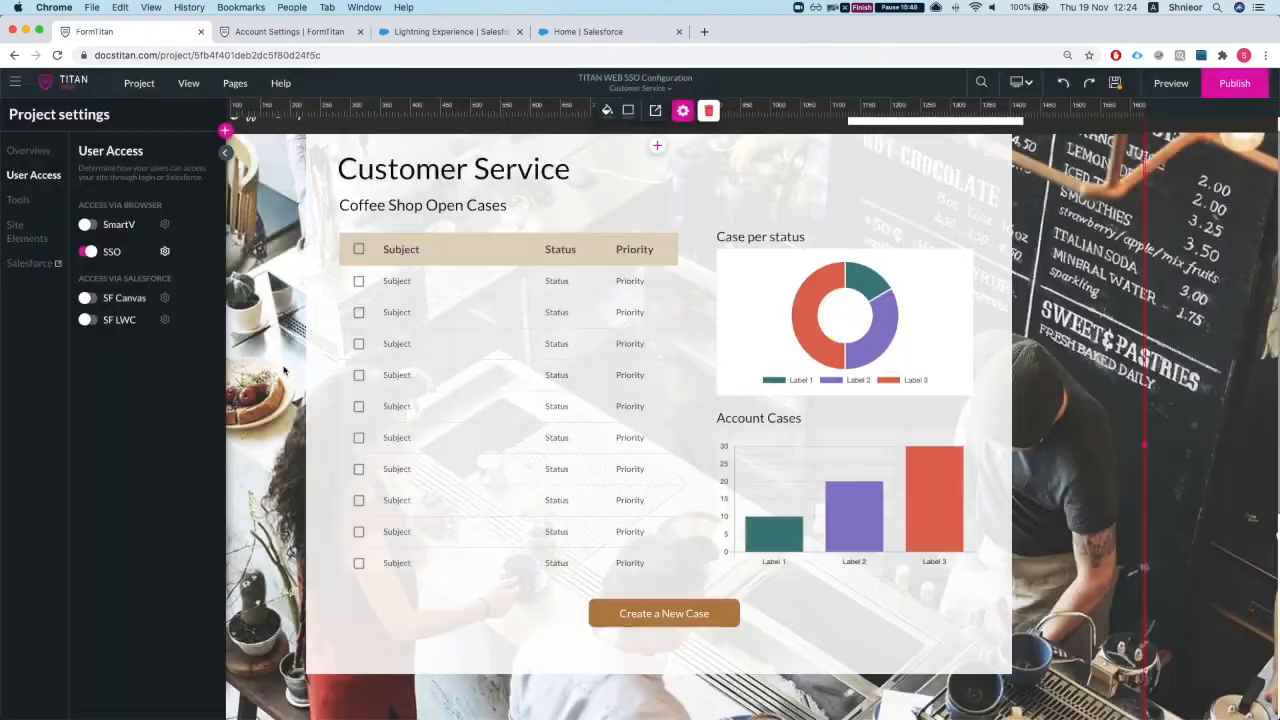
# Step: Add a custom parameter named sso_user_name under Tools > Custom Parameters and apply
pyautogui.click(19, 199)
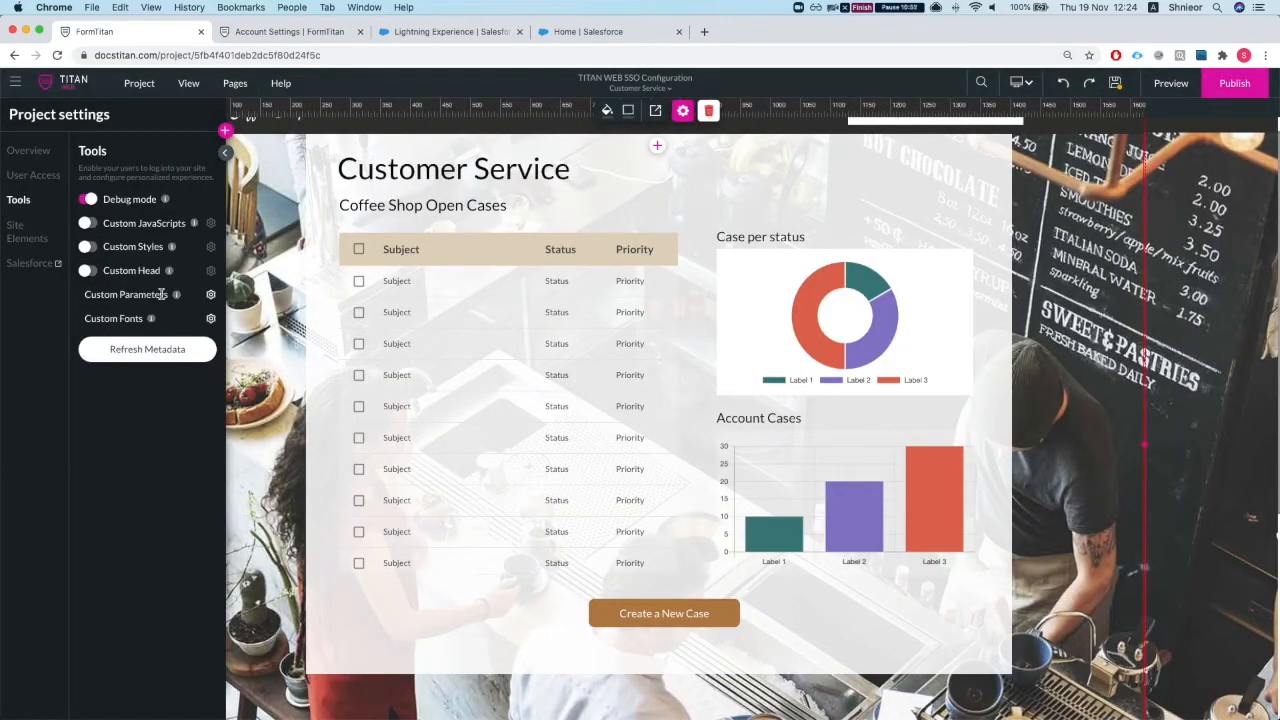
pyautogui.click(210, 294)
pyautogui.scroll(-2, 630, 448)
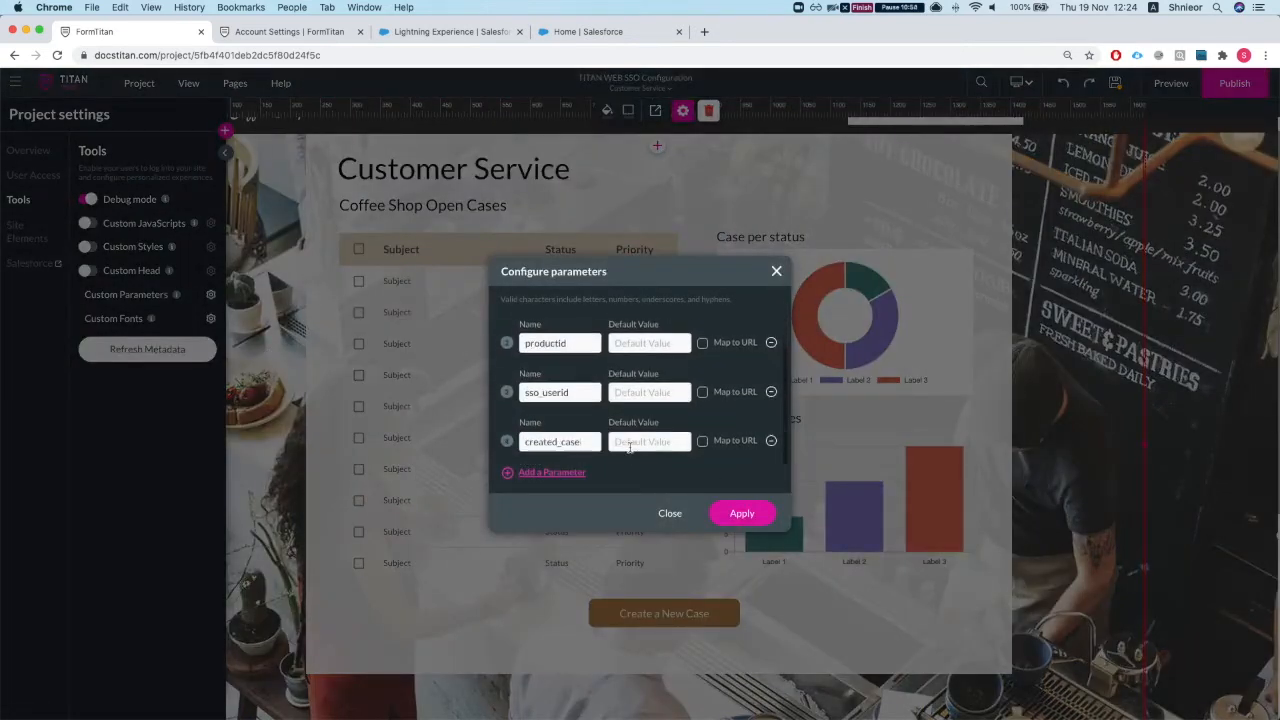
pyautogui.click(510, 473)
pyautogui.doubleClick(543, 440)
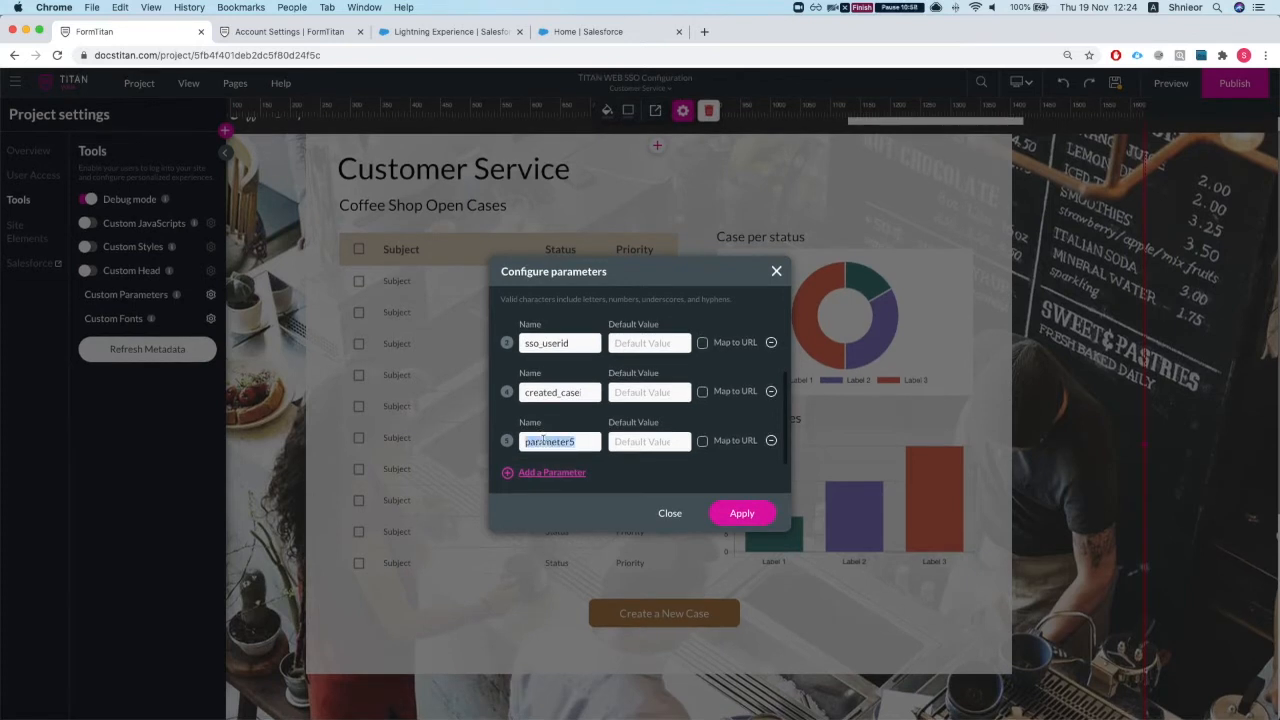
pyautogui.write('sso_user')
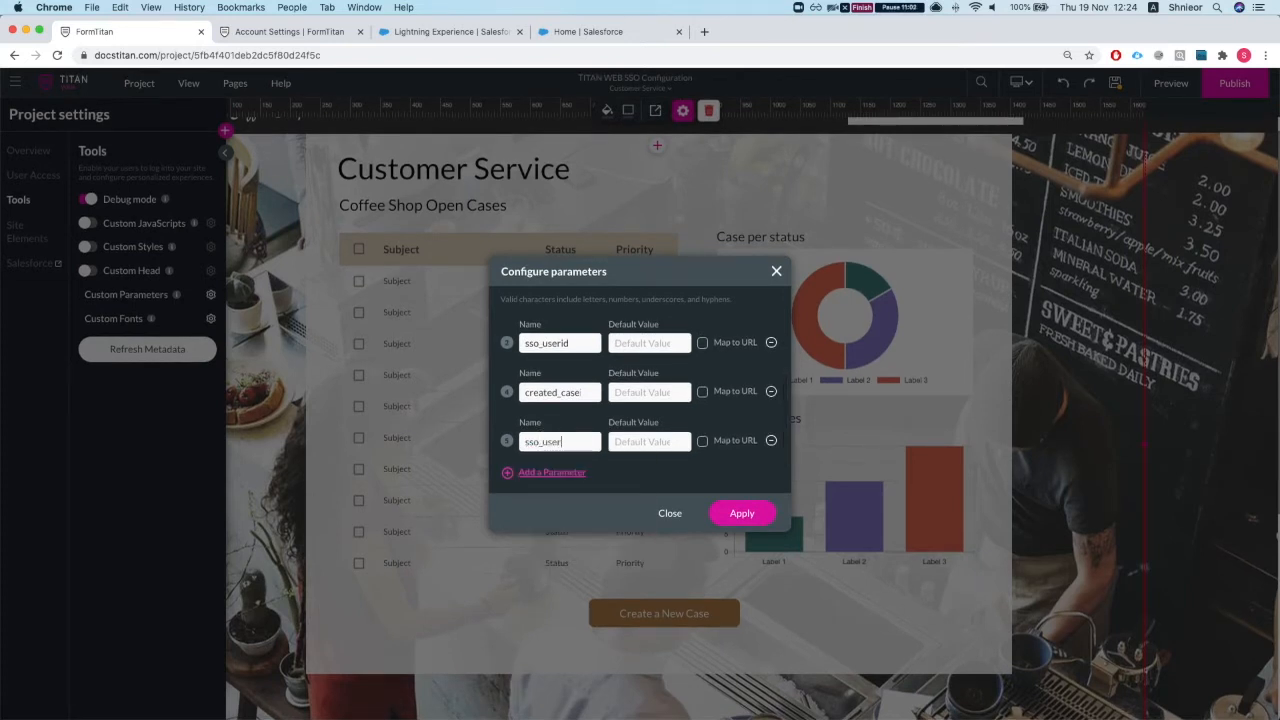
pyautogui.write('_name')
pyautogui.click(758, 518)
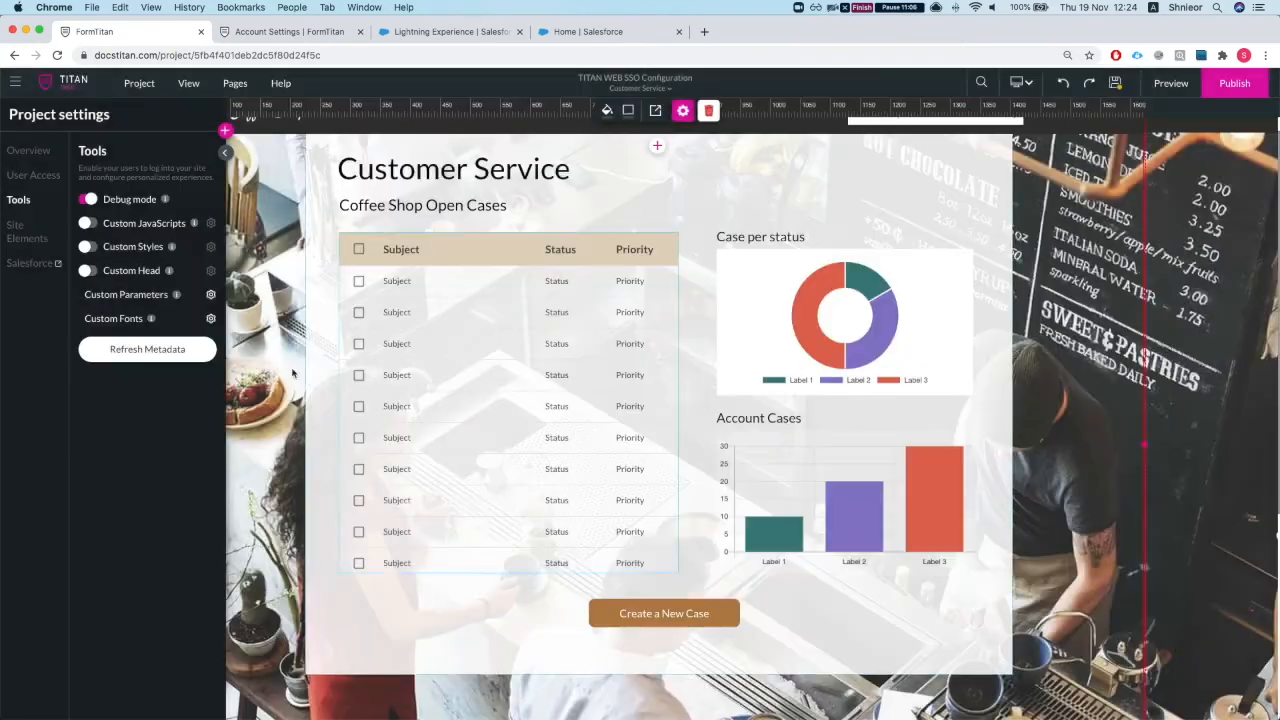
# Step: Reopen Configure SSO and map sso_user_name to the username attribute
pyautogui.click(30, 176)
pyautogui.click(165, 251)
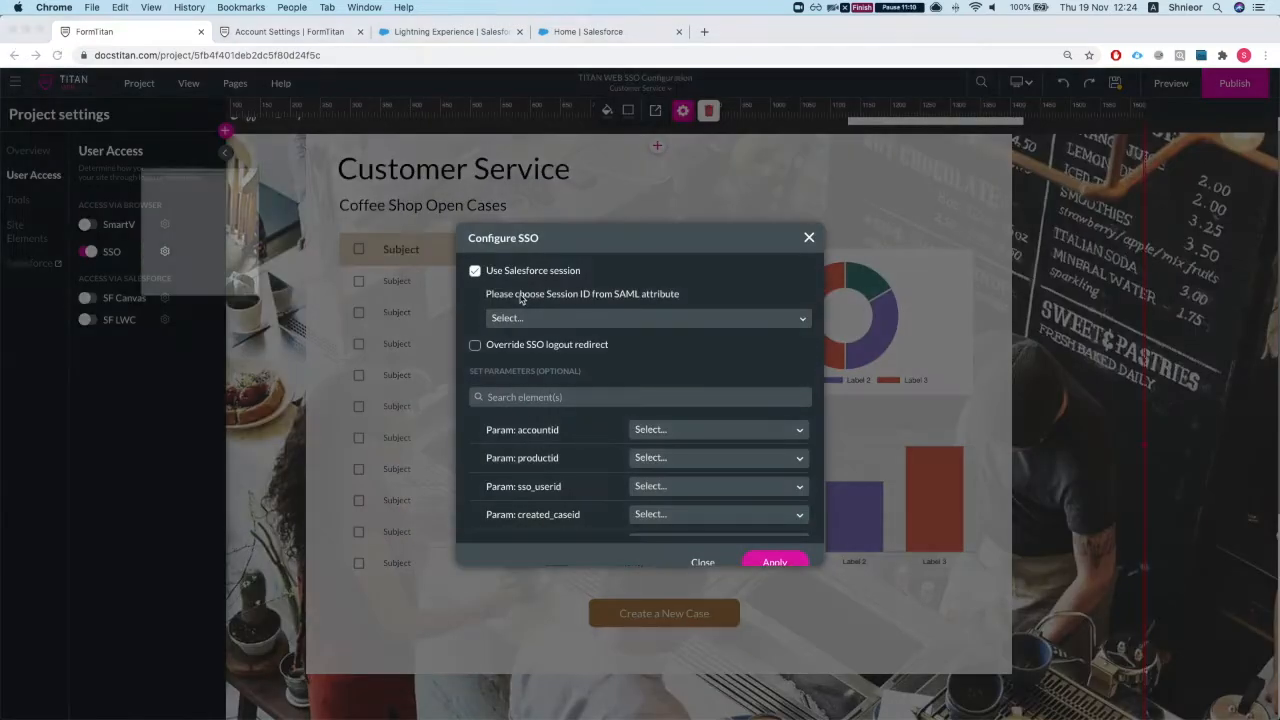
pyautogui.scroll(-2, 668, 486)
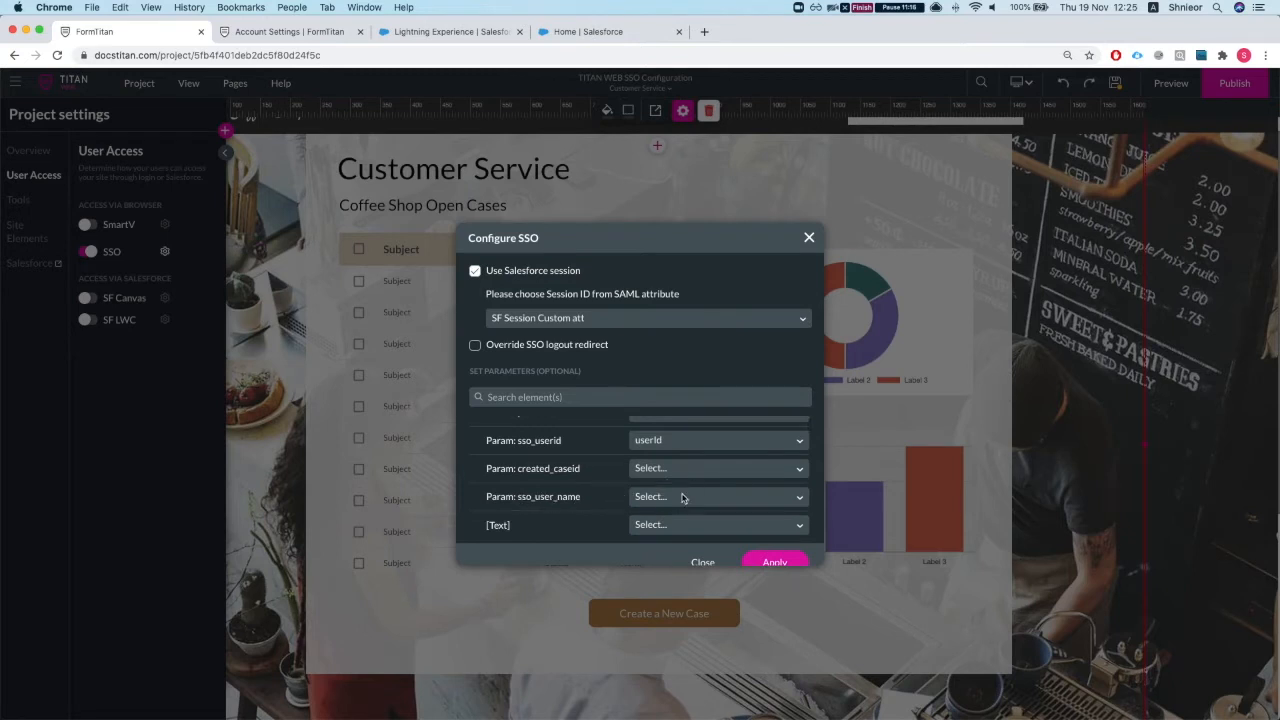
pyautogui.click(683, 498)
pyautogui.click(655, 544)
# Step: Leave Override SSO logout redirect off and apply the SSO configuration
pyautogui.scroll(-2, 648, 520)
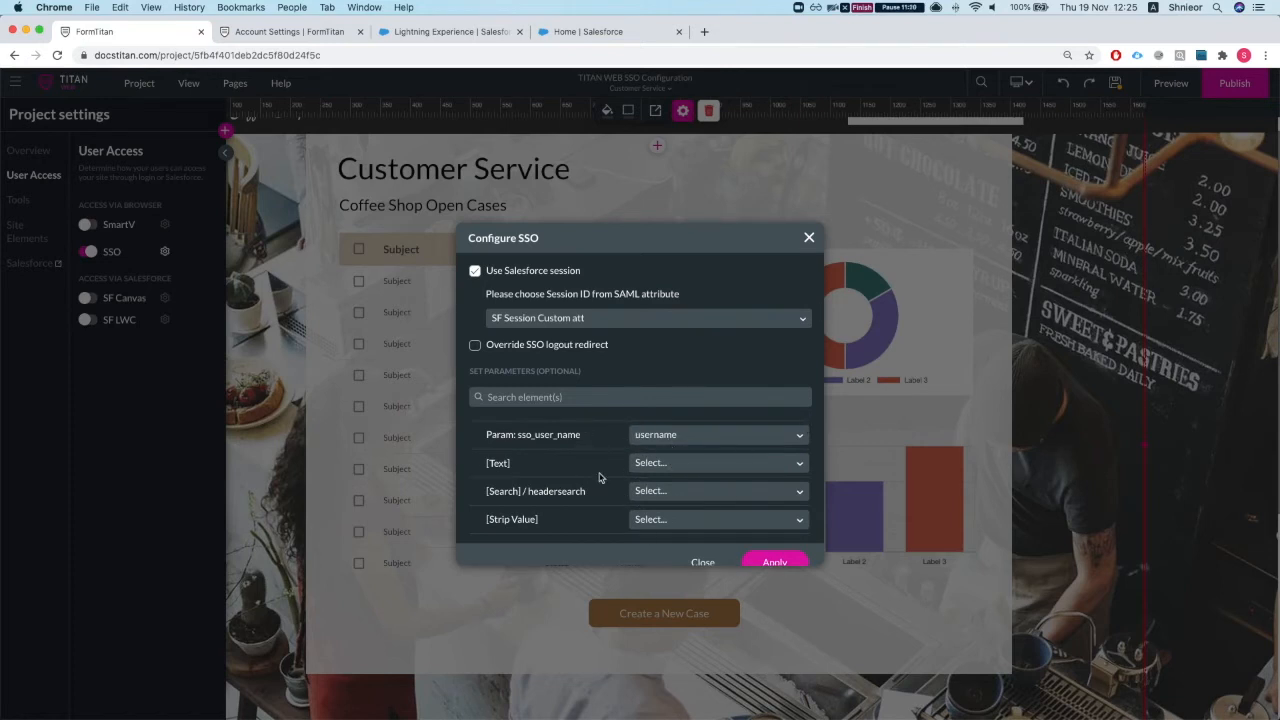
pyautogui.scroll(-2, 584, 477)
pyautogui.scroll(-6, 583, 479)
pyautogui.scroll(6, 581, 481)
pyautogui.scroll(6, 579, 481)
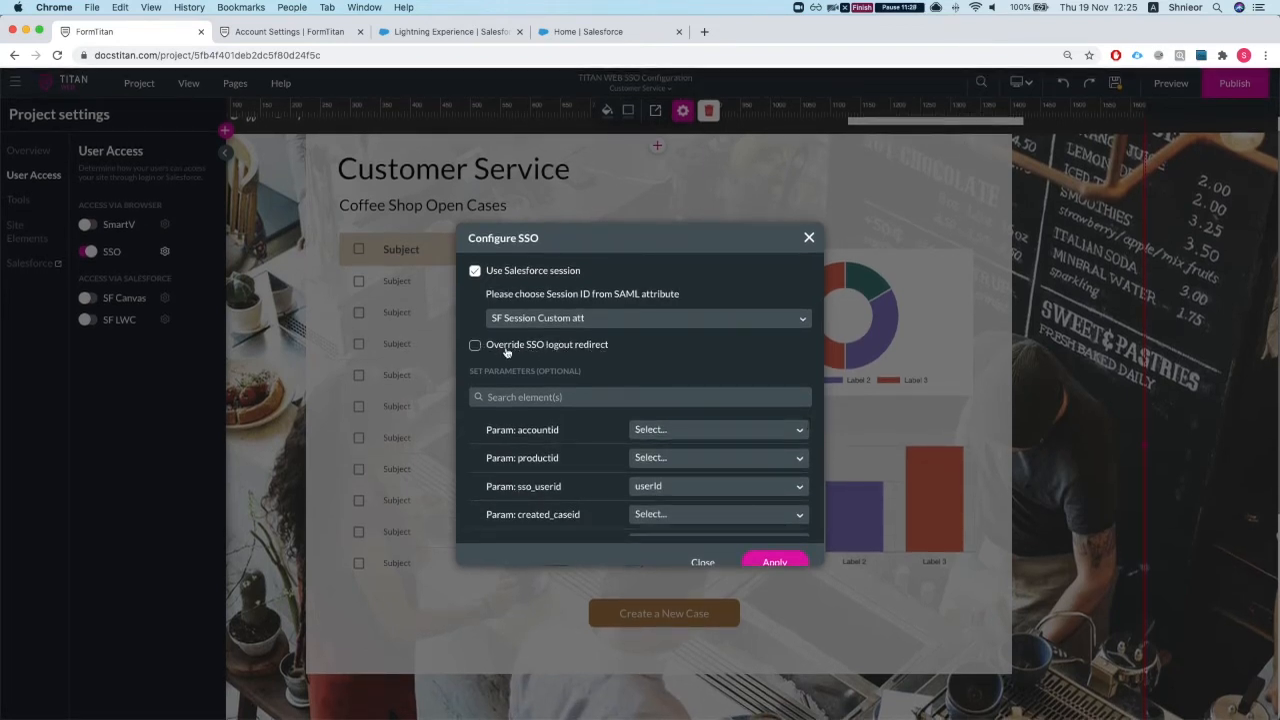
pyautogui.click(489, 346)
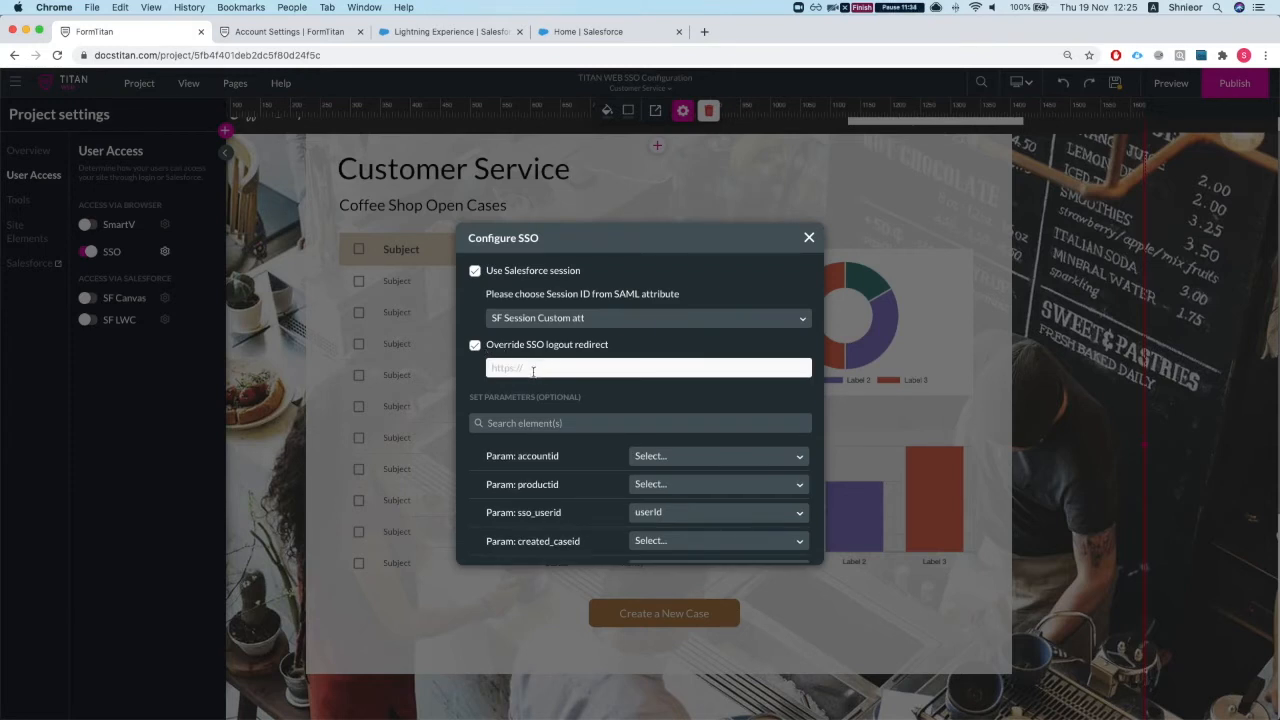
pyautogui.click(475, 347)
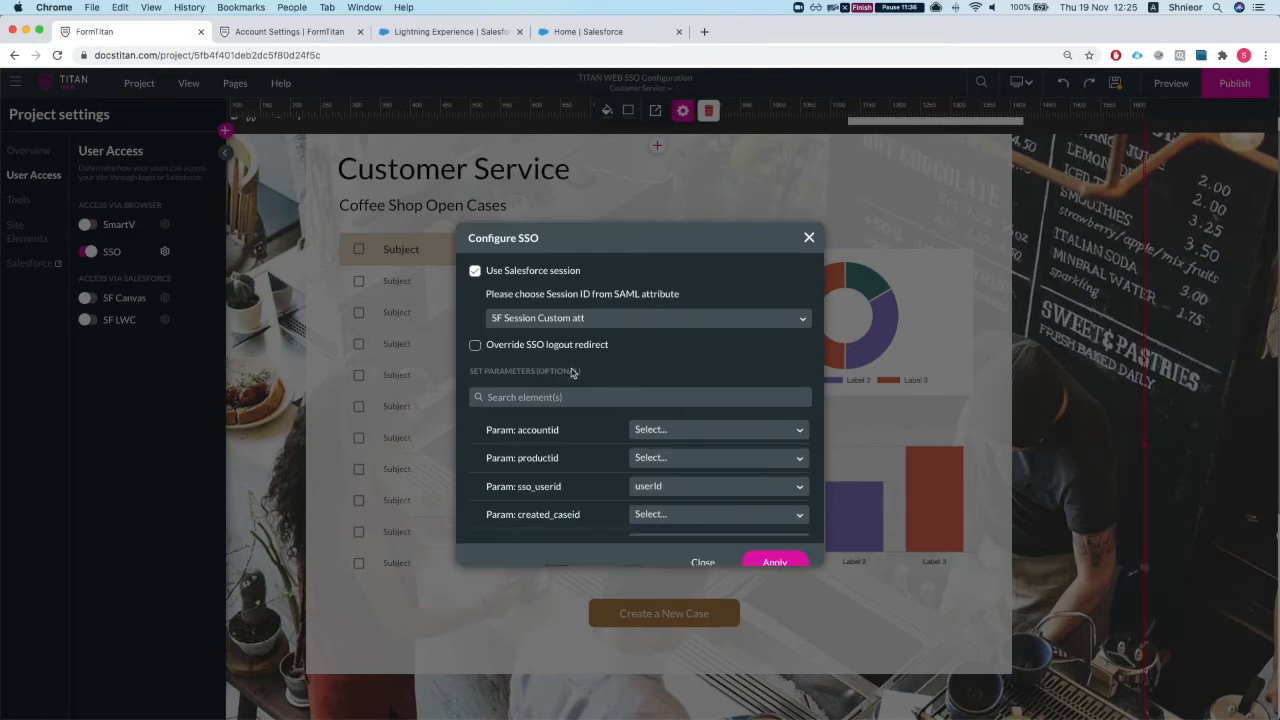
pyautogui.click(775, 562)
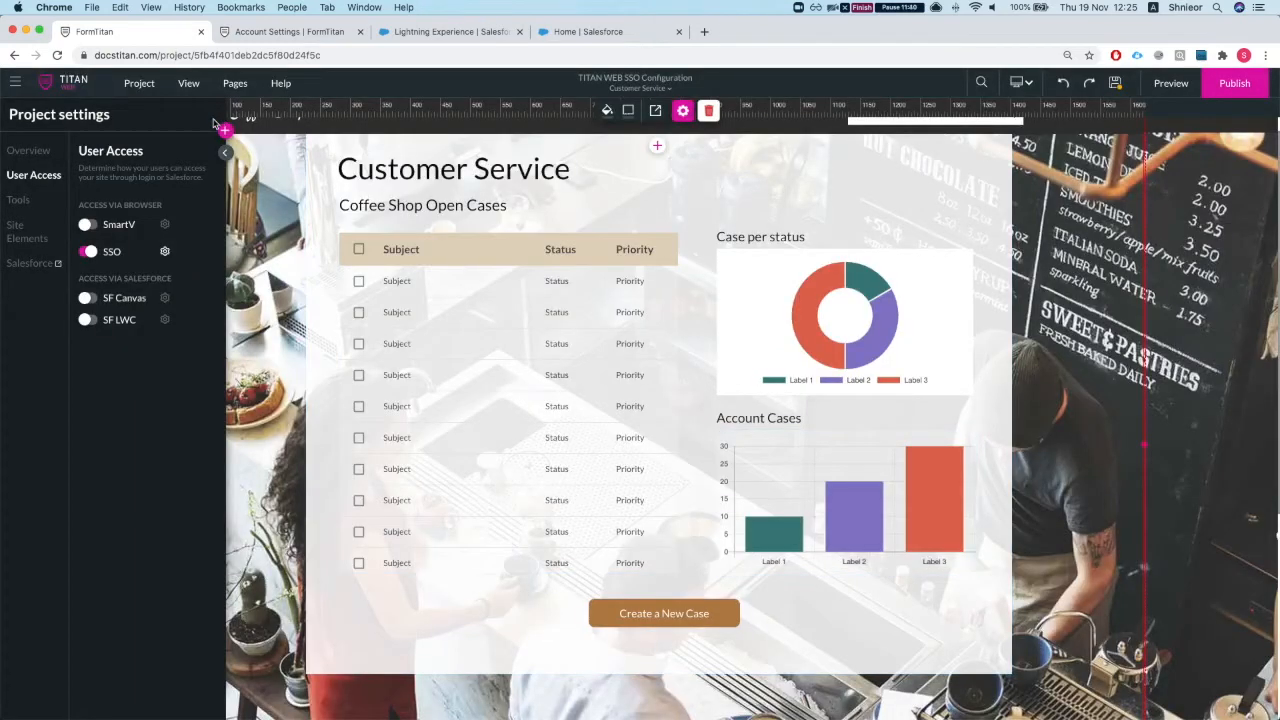
# Step: Save and publish the project, then launch the live My Coffee Shop site
pyautogui.click(1123, 82)
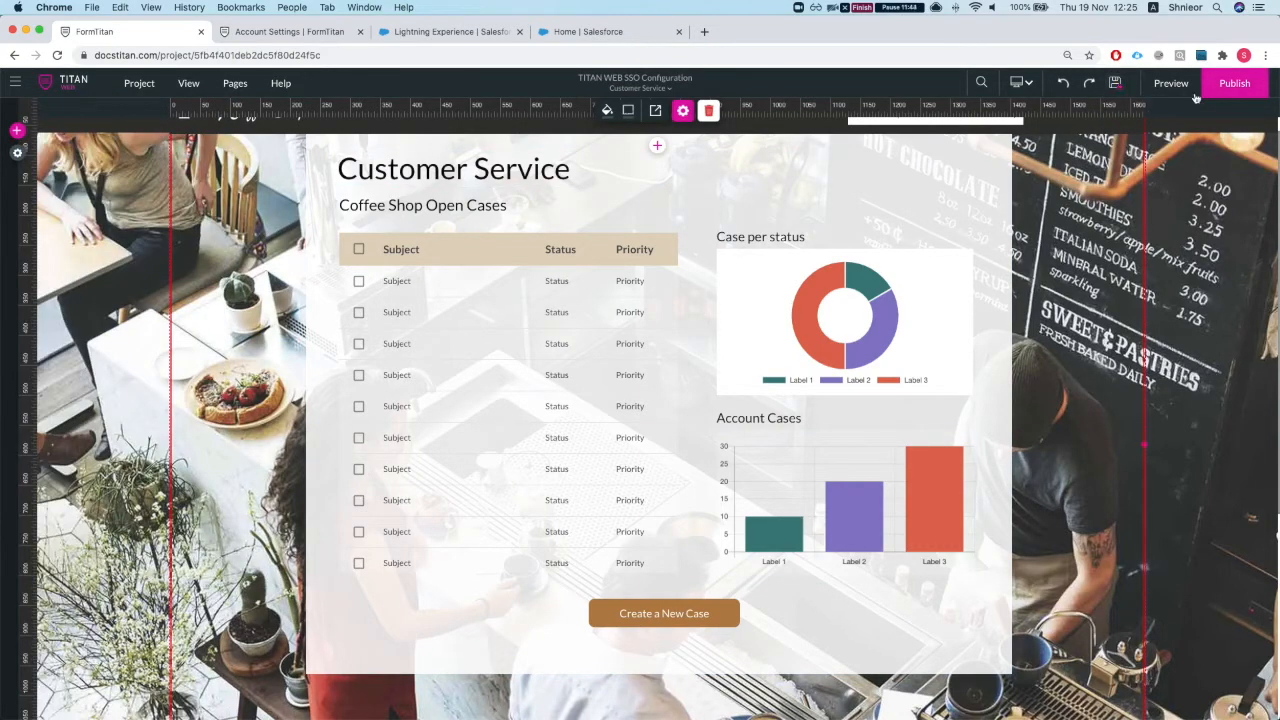
pyautogui.click(1226, 86)
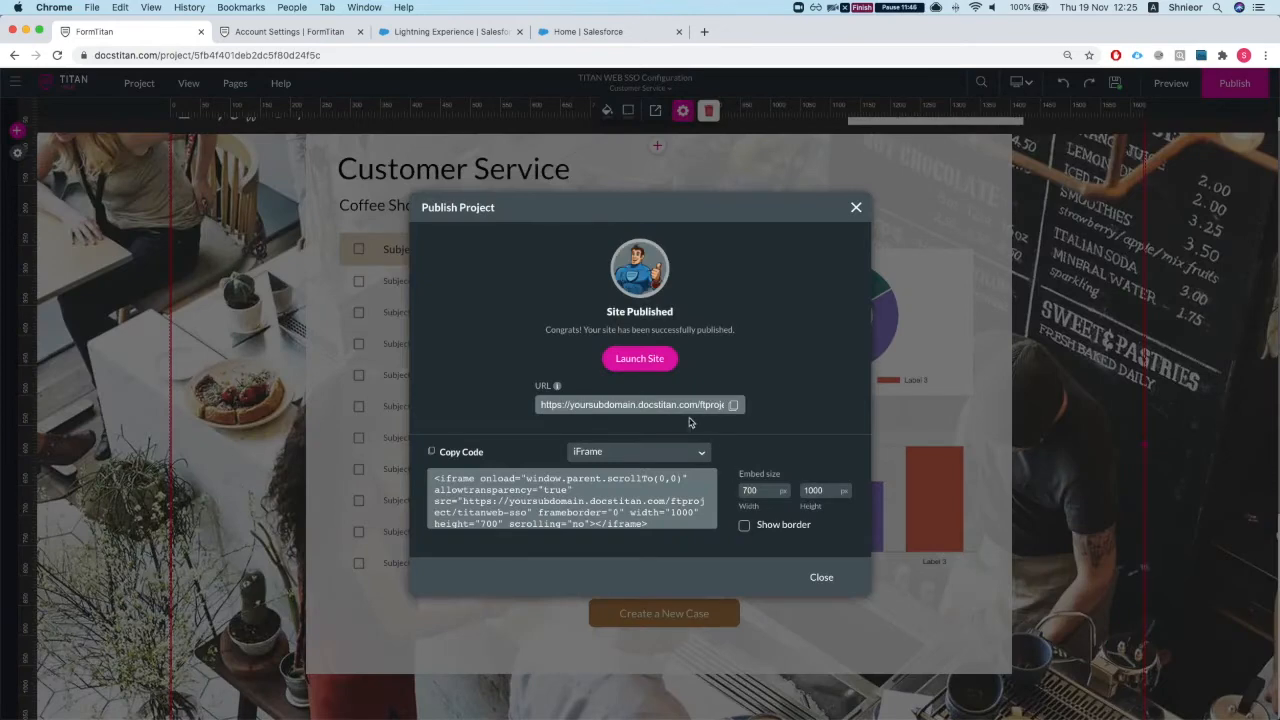
pyautogui.click(648, 360)
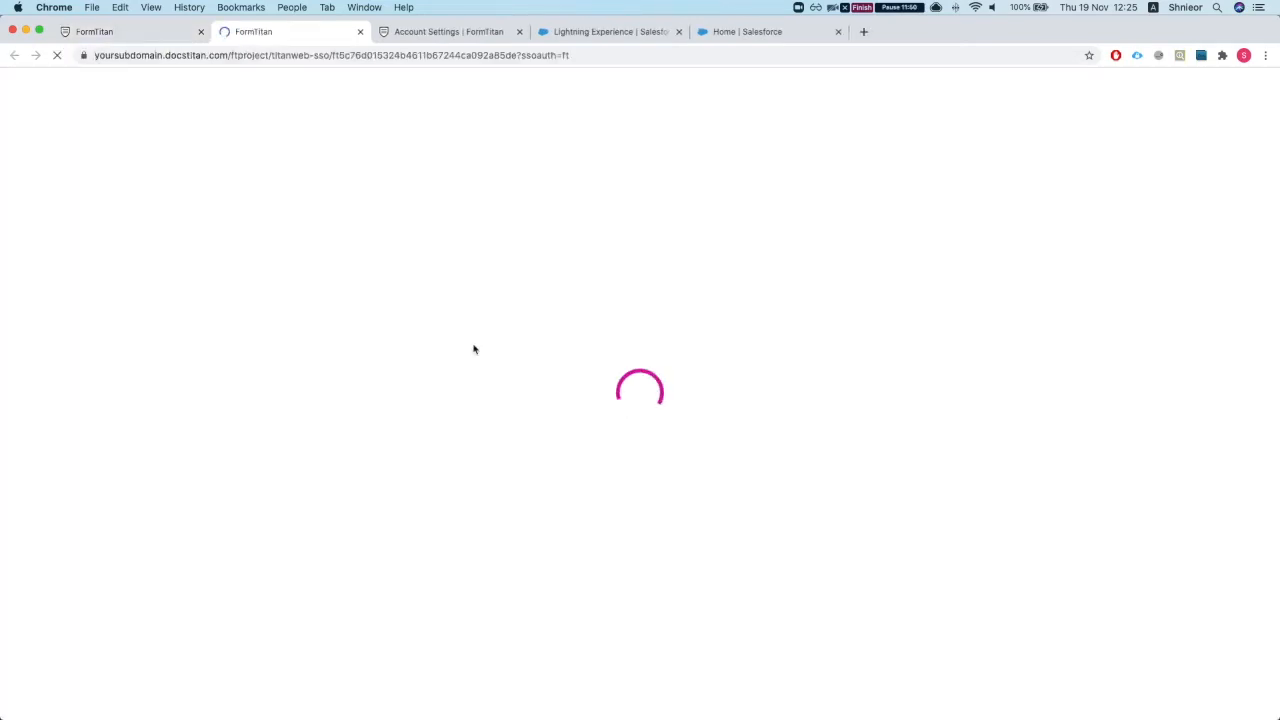
pyautogui.scroll(-1, 545, 324)
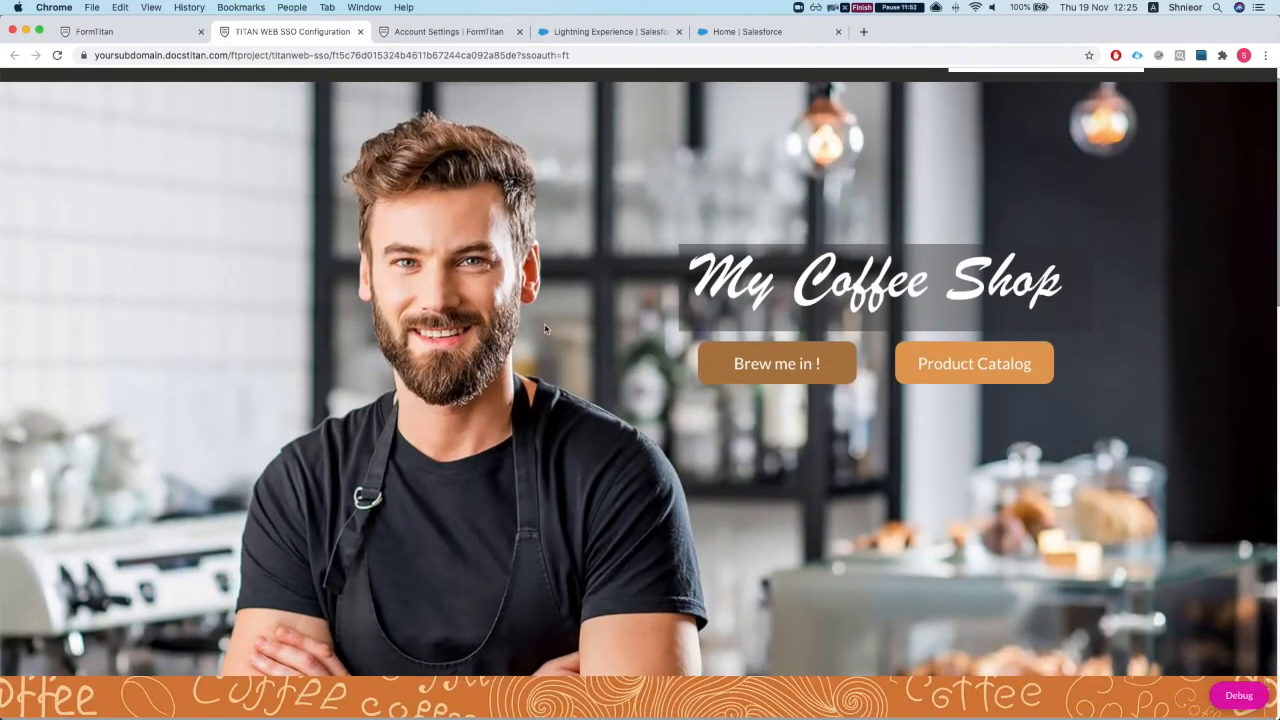
# Step: Open a private browsing window and copy the published site's address with ssoauth=ft
pyautogui.scroll(1, 545, 332)
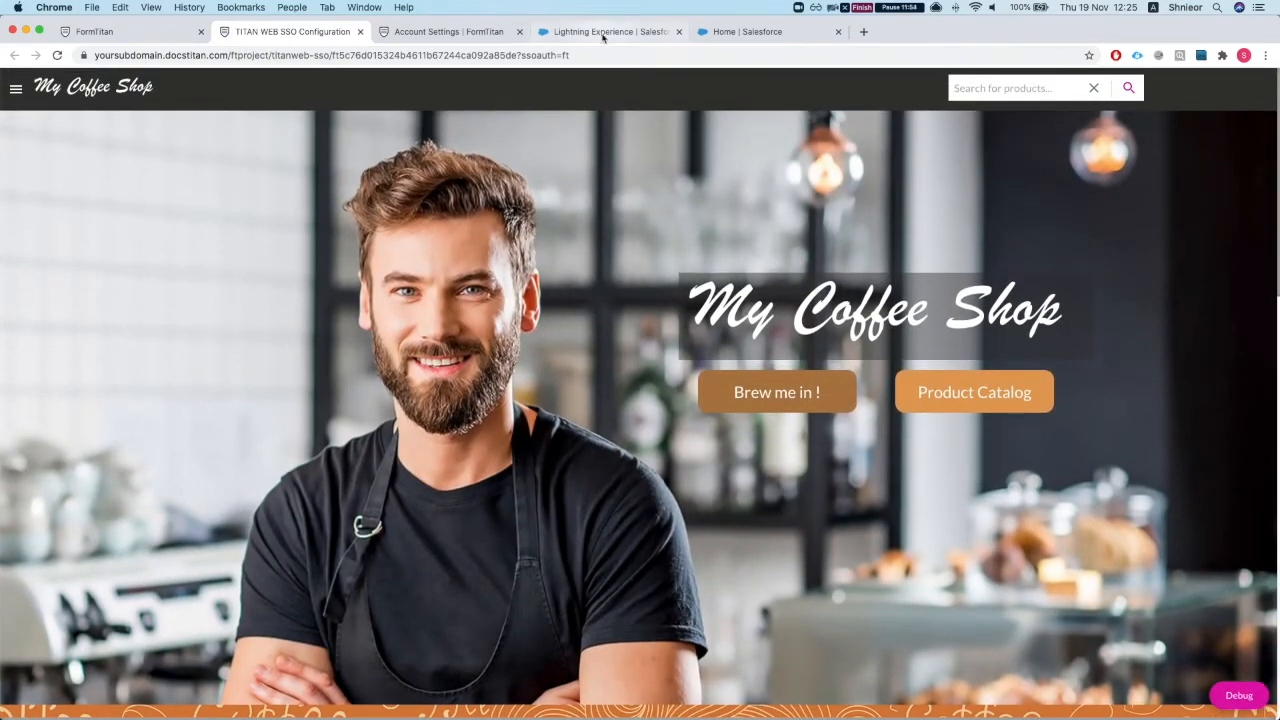
pyautogui.moveTo(520, 57); pyautogui.dragTo(598, 57)
pyautogui.click(578, 148)
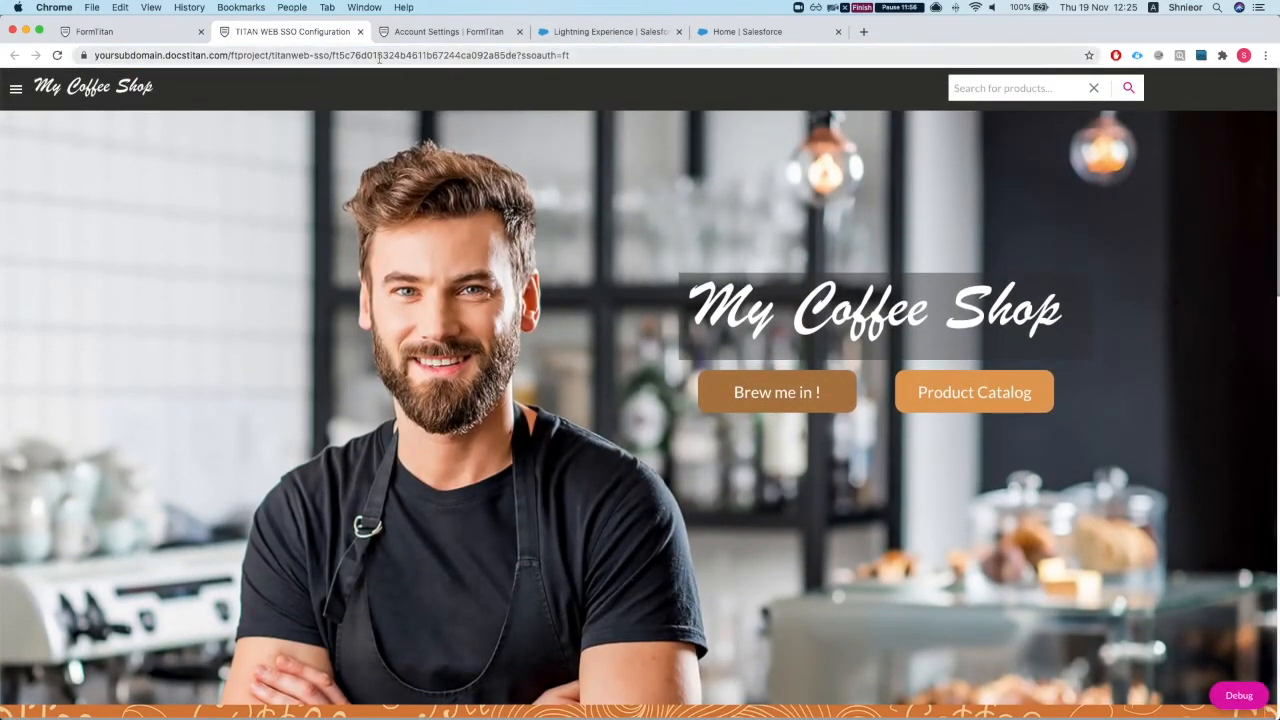
pyautogui.press('super+shift+n')
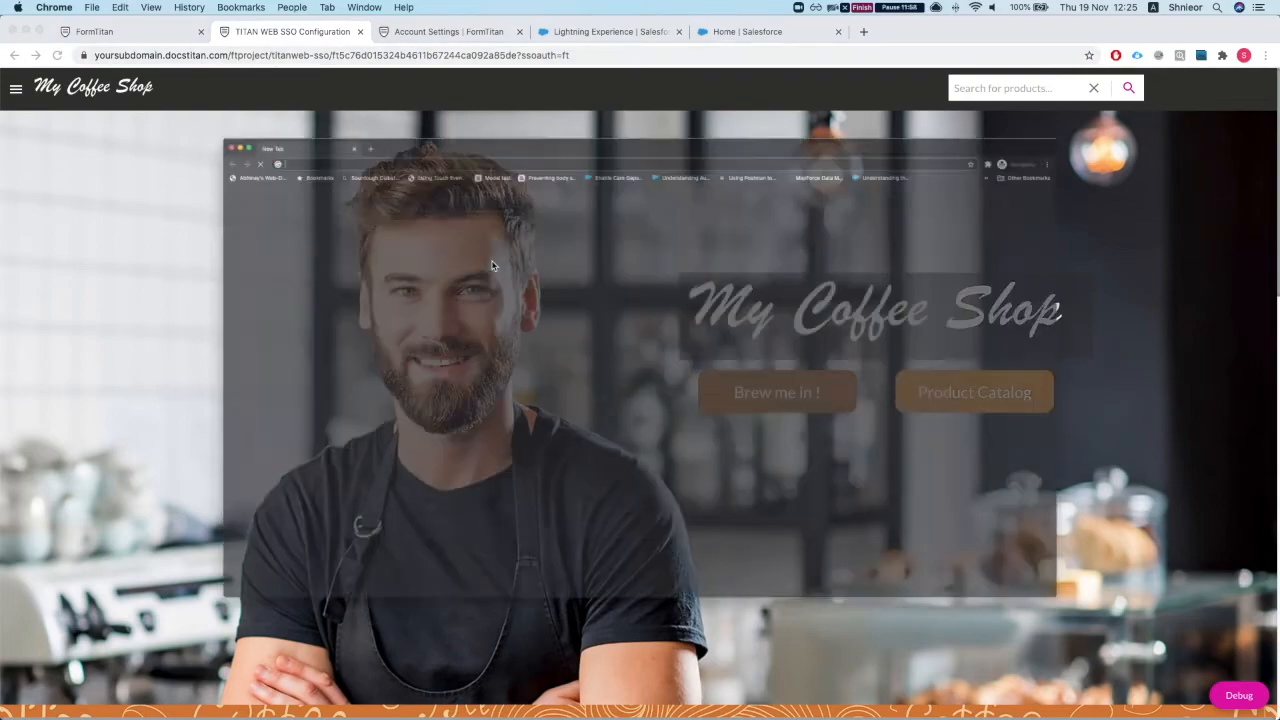
pyautogui.moveTo(408, 28); pyautogui.dragTo(435, 155)
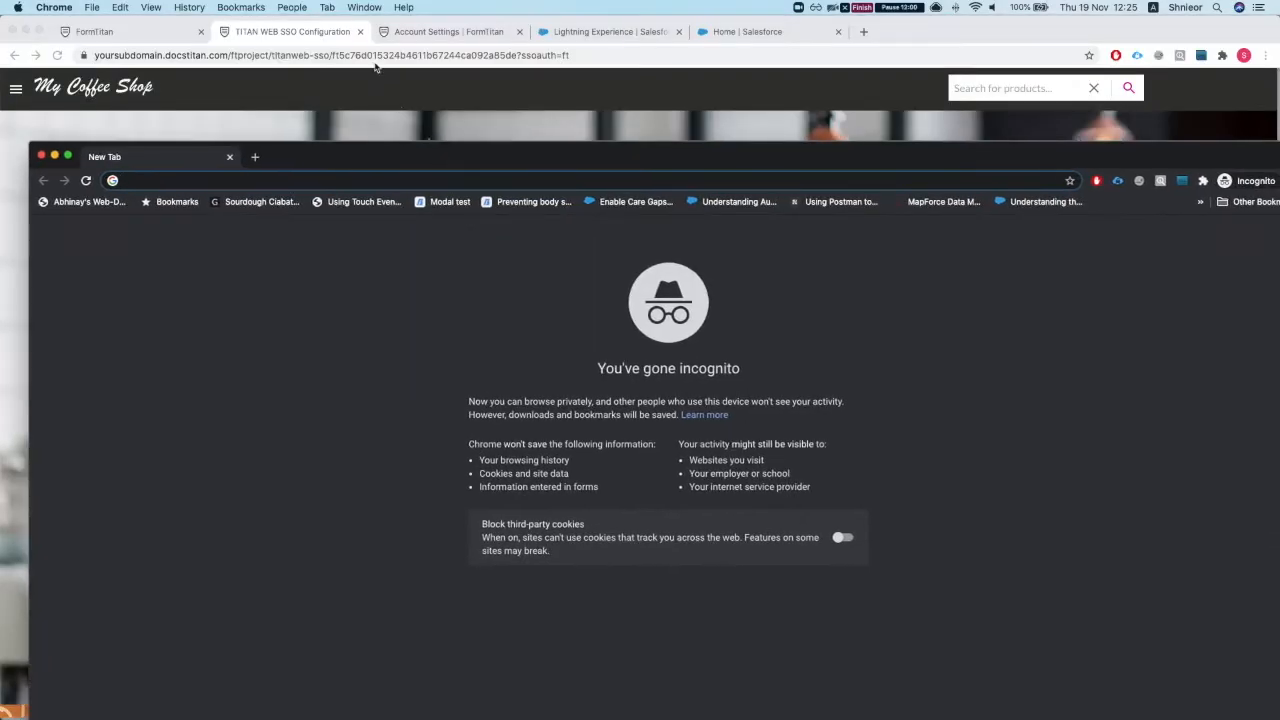
pyautogui.click(372, 57)
pyautogui.click(323, 55)
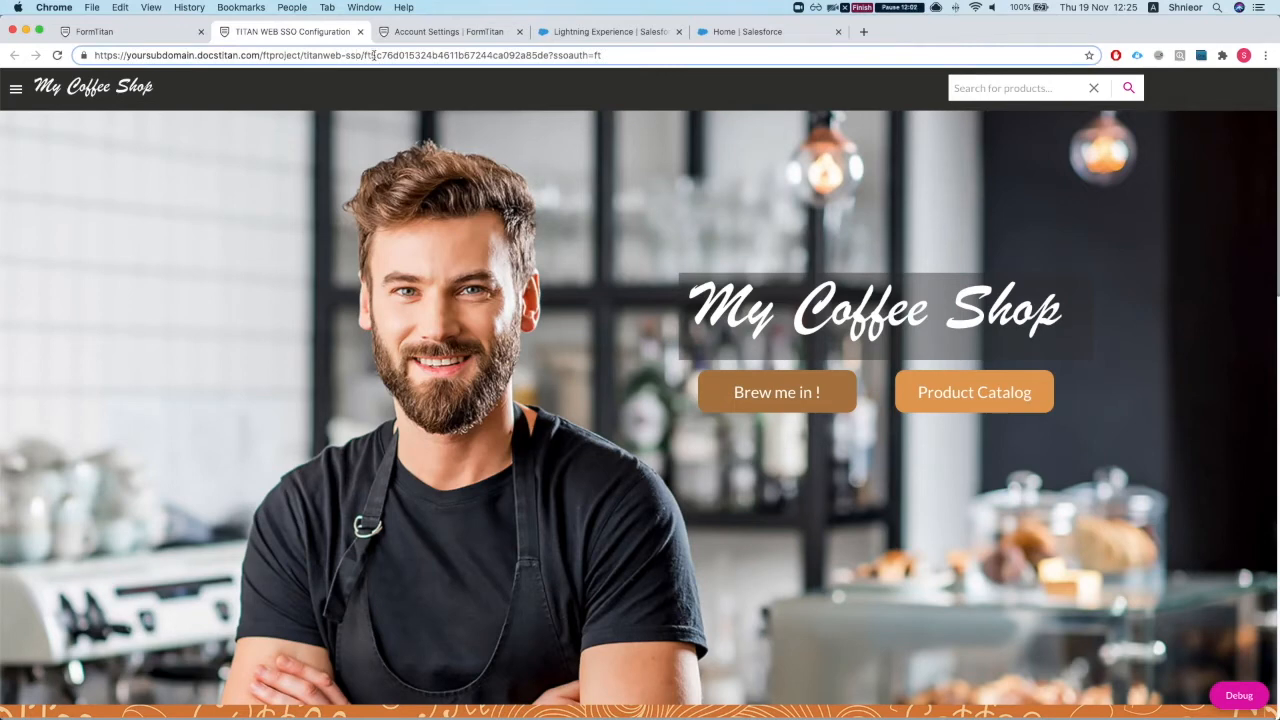
pyautogui.moveTo(365, 55); pyautogui.dragTo(51, 52)
pyautogui.press('super+c')
# Step: Load the copied site address full-screen in the private window, reaching the Salesforce login
pyautogui.hotkey('ctrl', 'Up')
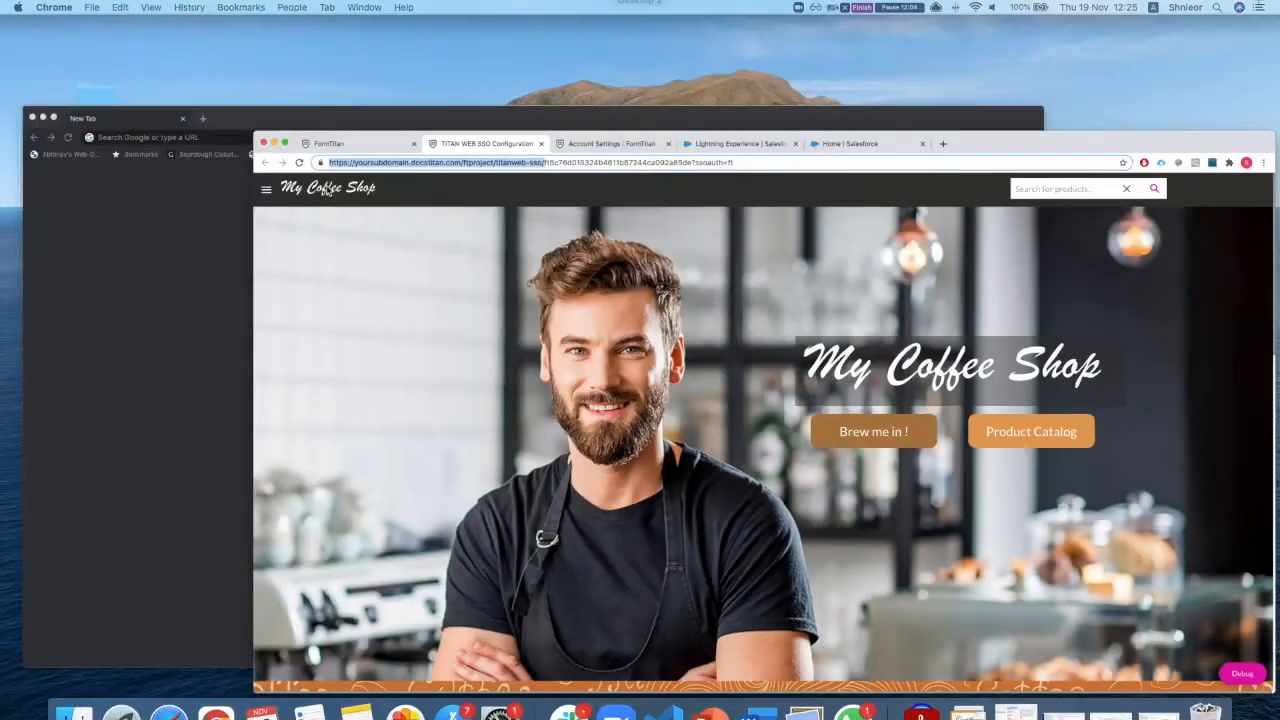
pyautogui.click(407, 311)
pyautogui.press('super+v')
pyautogui.press('Return')
pyautogui.moveTo(394, 153); pyautogui.dragTo(338, 8)
pyautogui.doubleClick(331, 29)
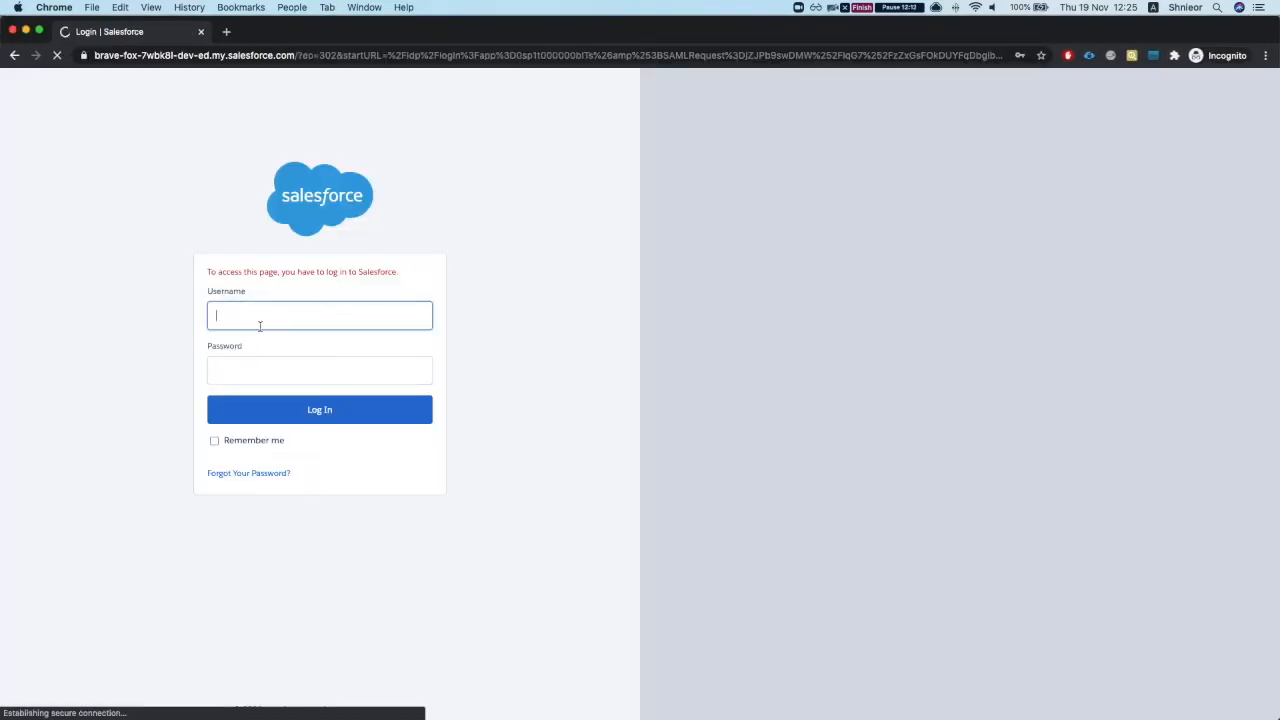
# Step: Log in with the saved Salesforce credentials, verify with the emailed code, then return to FormTitan
pyautogui.click(259, 326)
pyautogui.click(262, 354)
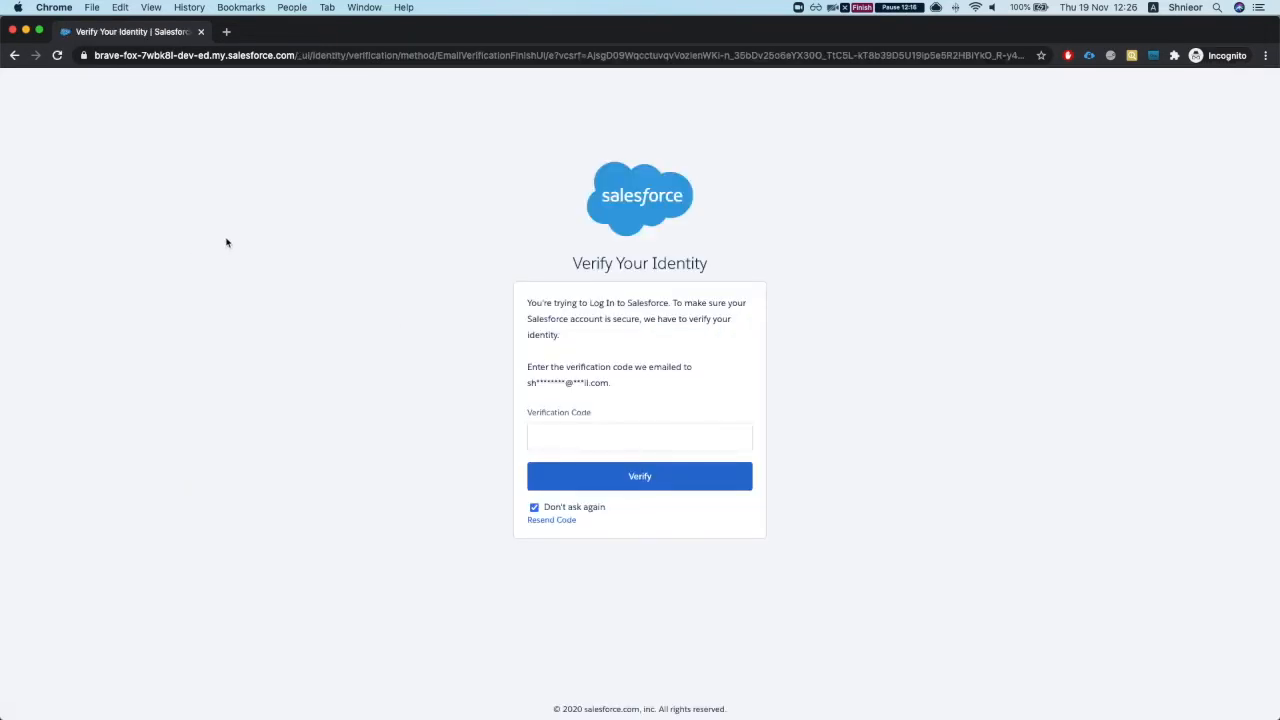
pyautogui.click(544, 438)
pyautogui.hotkey('ctrl', 'Up')
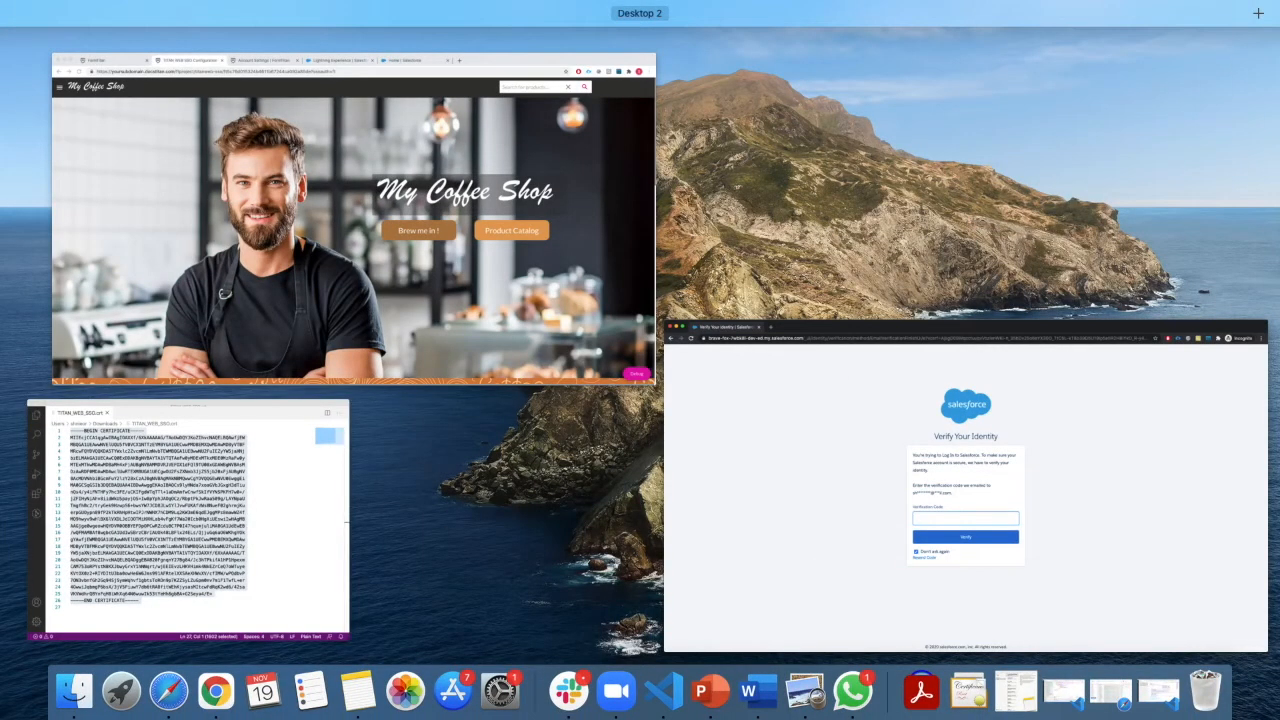
pyautogui.hotkey('ctrl', 'Up')
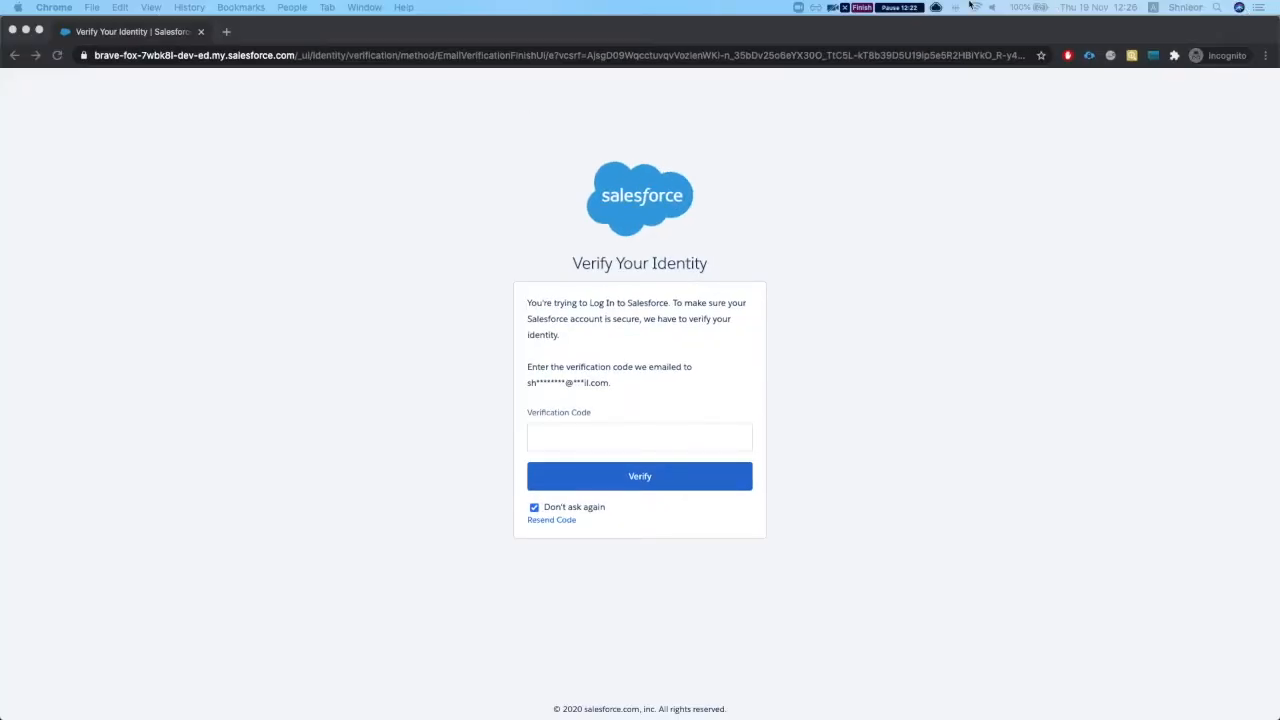
pyautogui.press('super+v')
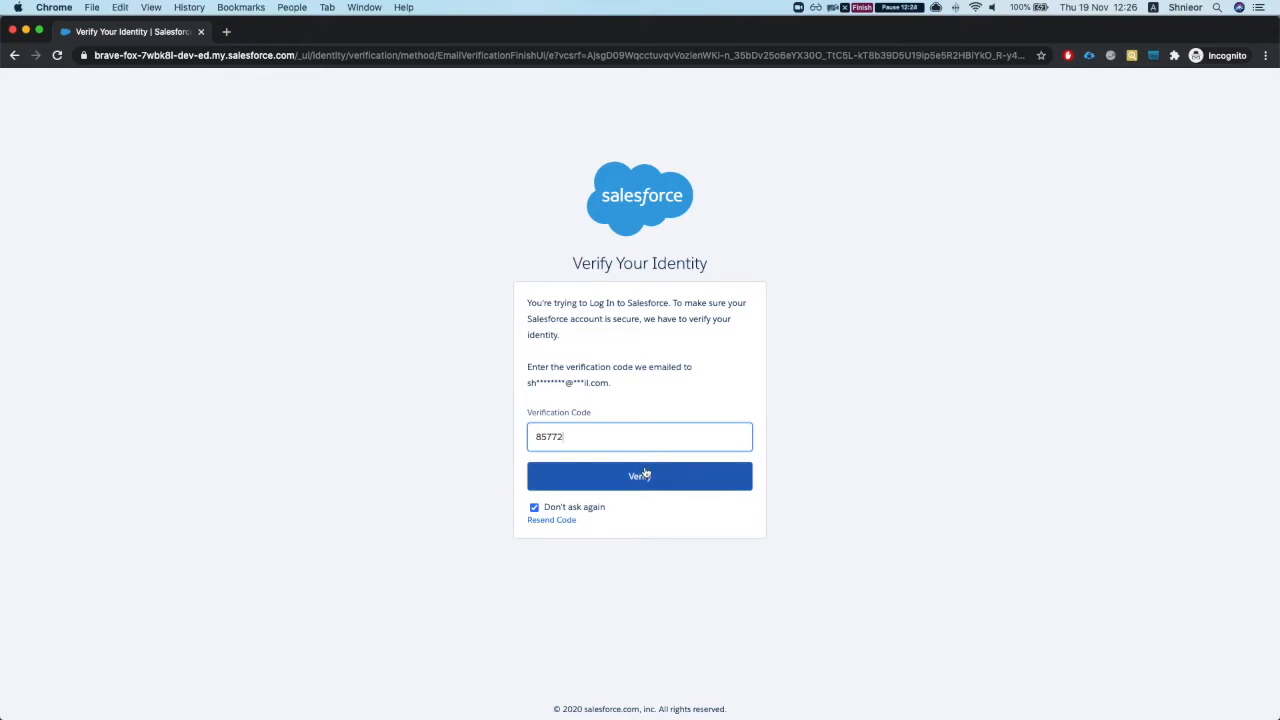
pyautogui.click(642, 474)
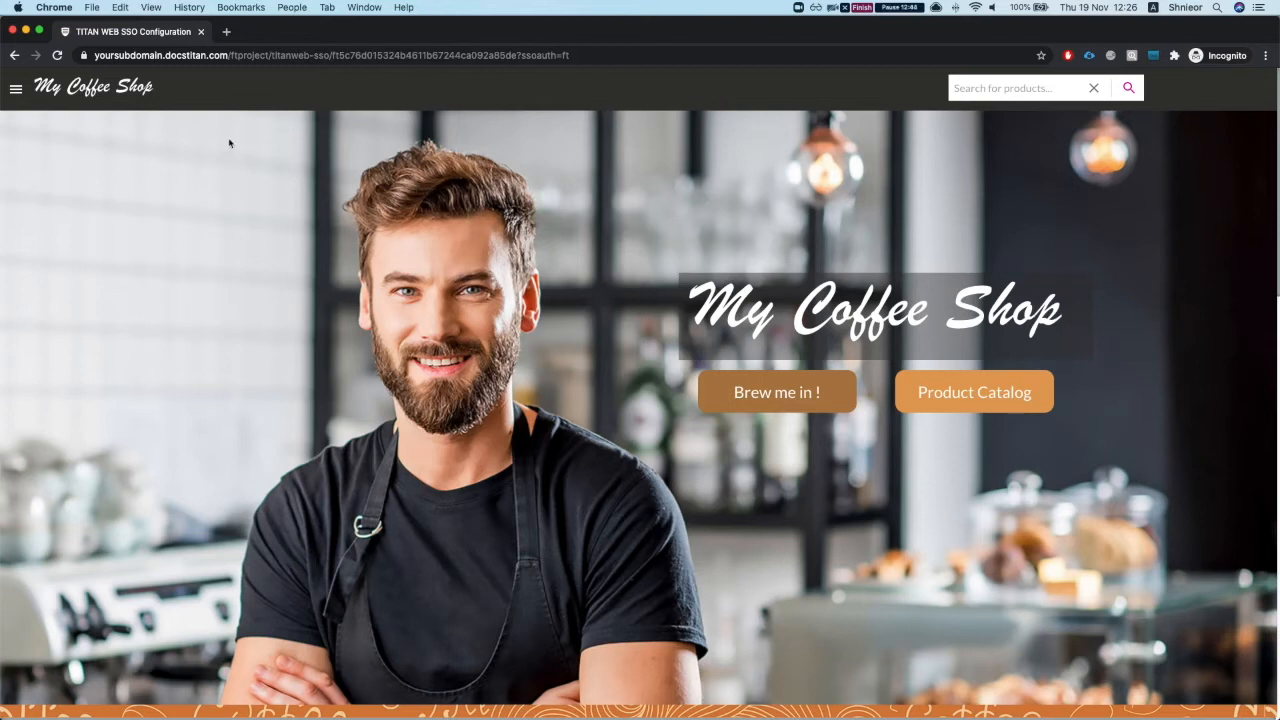
pyautogui.click(13, 32)
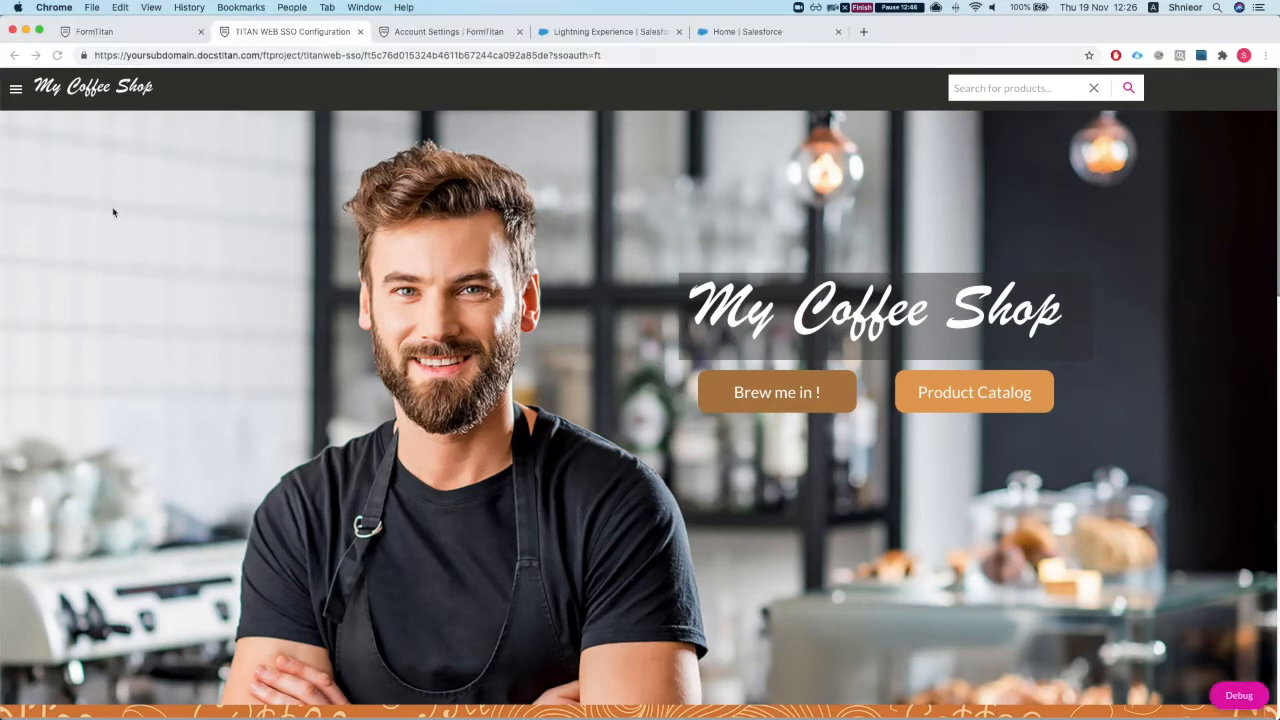
pyautogui.click(141, 31)
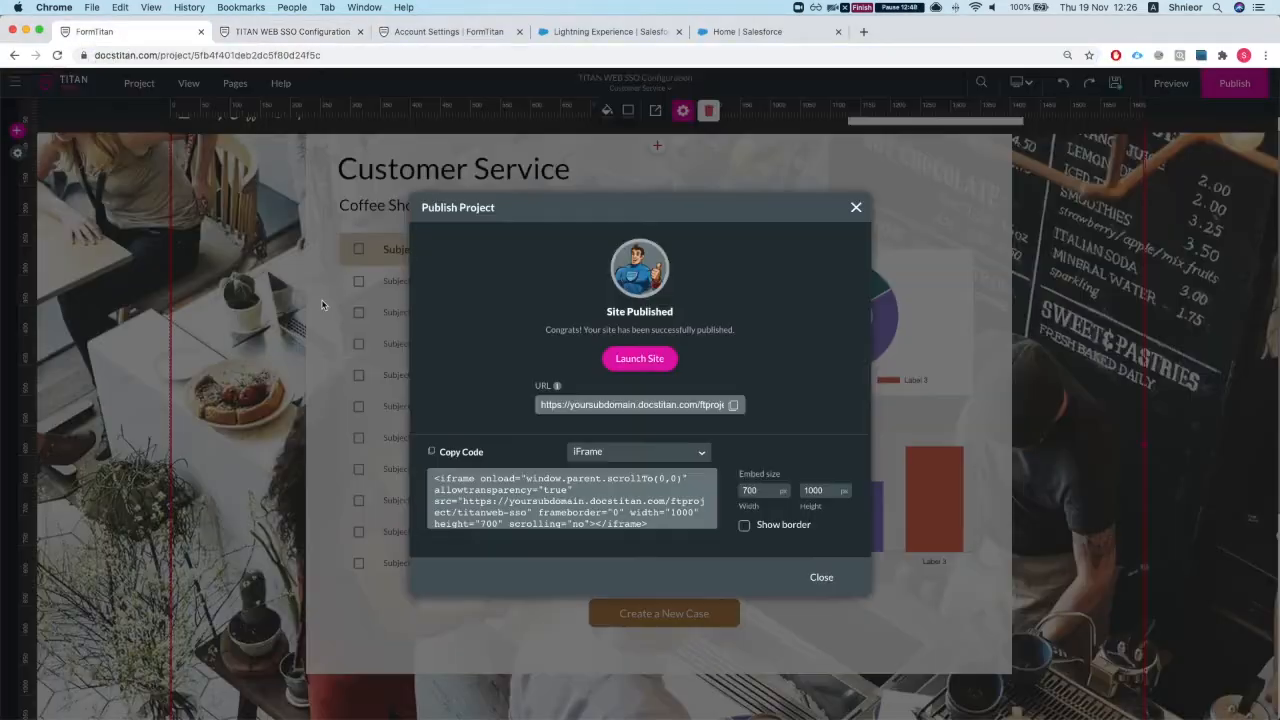
# Step: Open the site's page list and keep the Home page's access set to Public
pyautogui.click(855, 209)
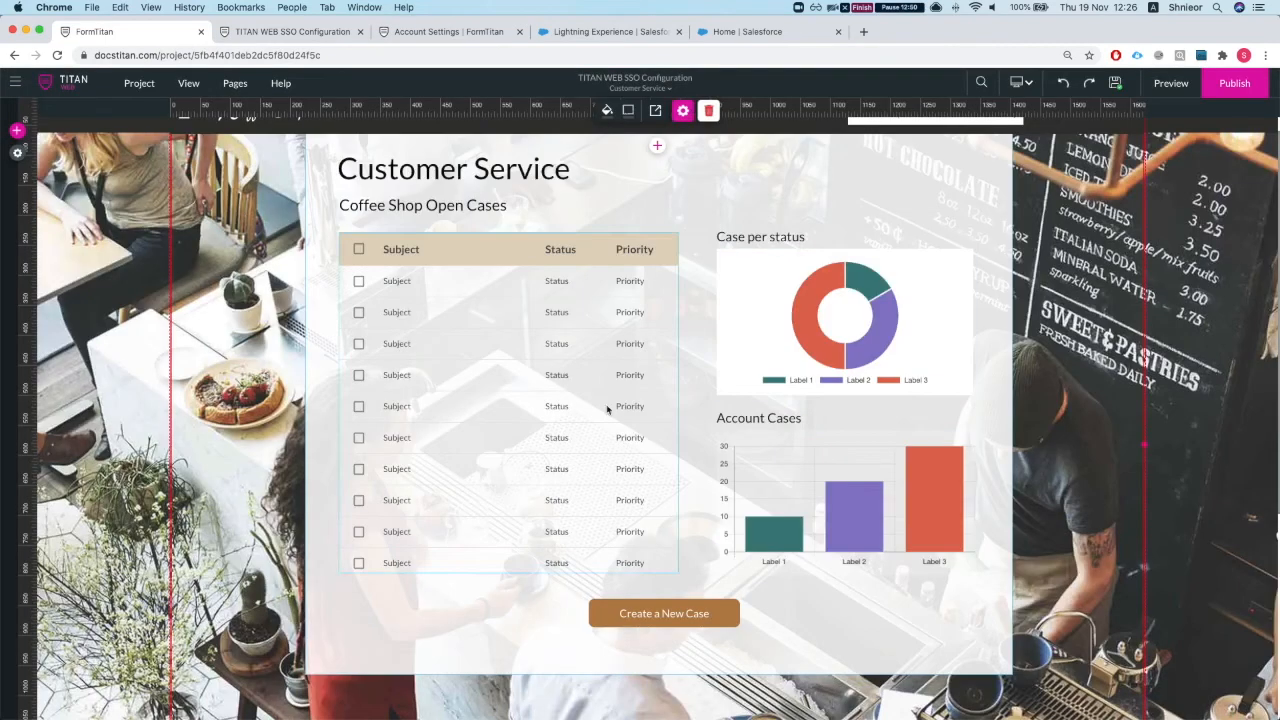
pyautogui.click(16, 153)
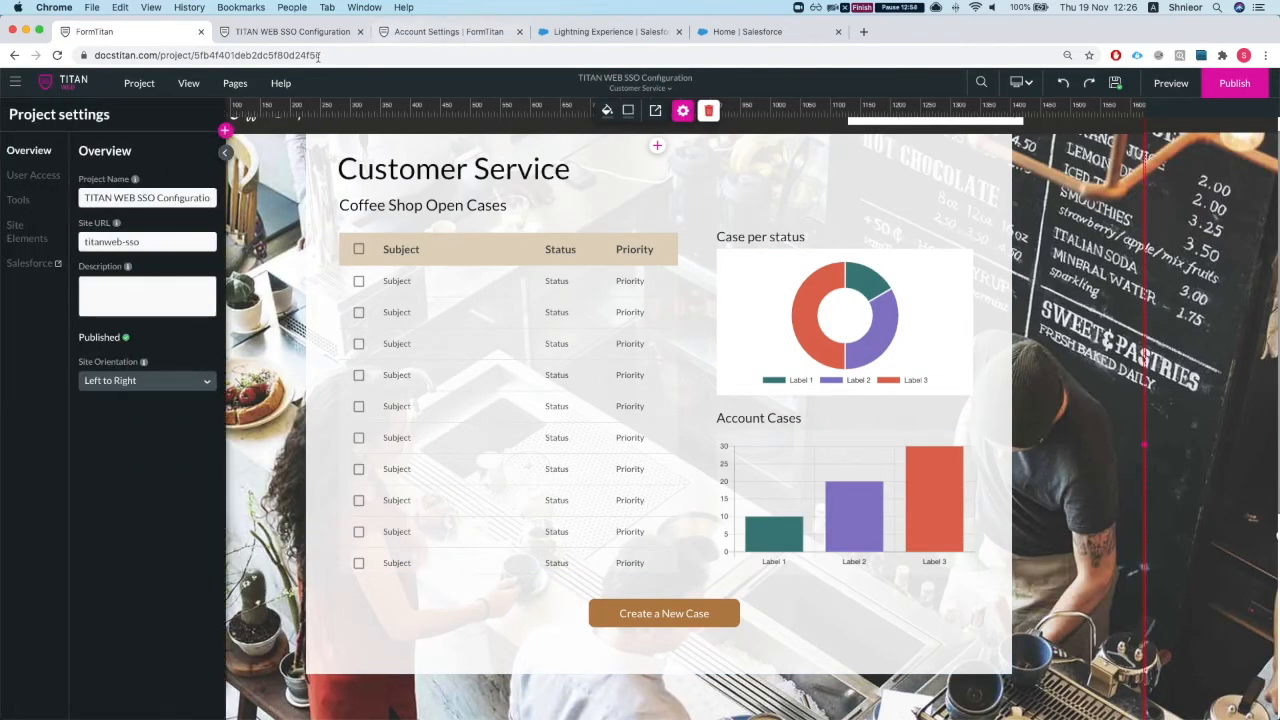
pyautogui.click(233, 86)
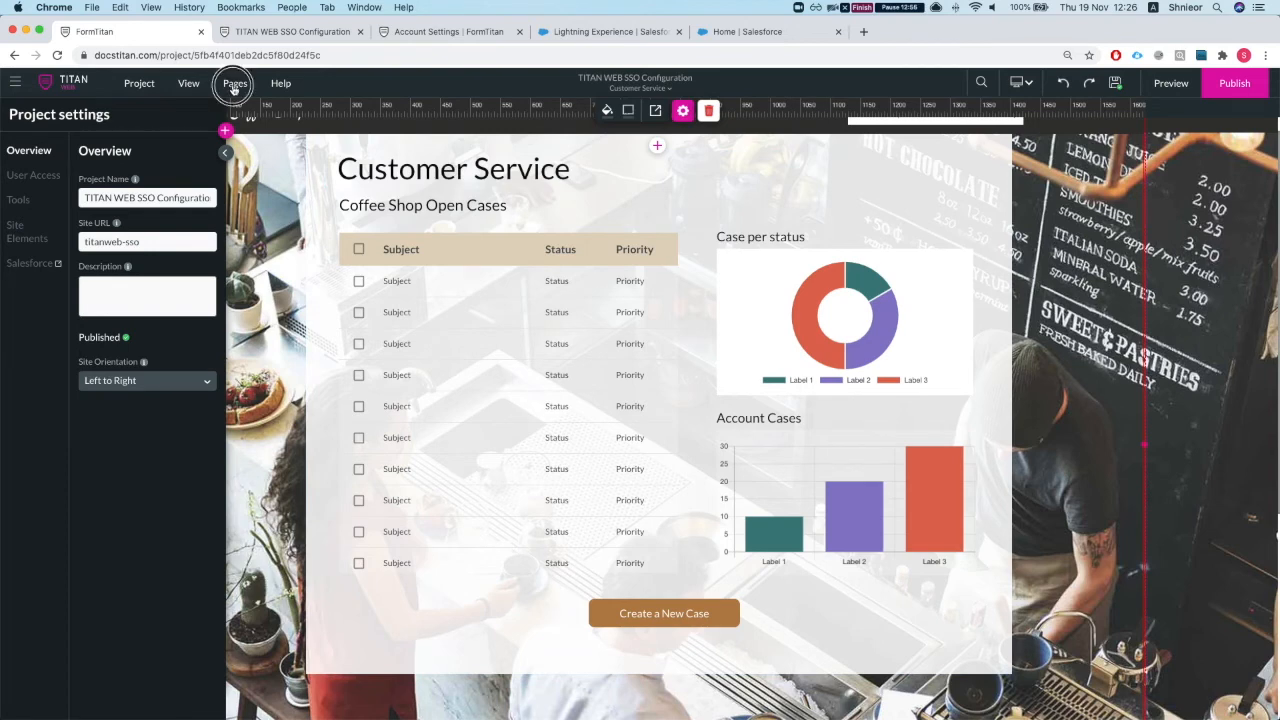
pyautogui.click(324, 114)
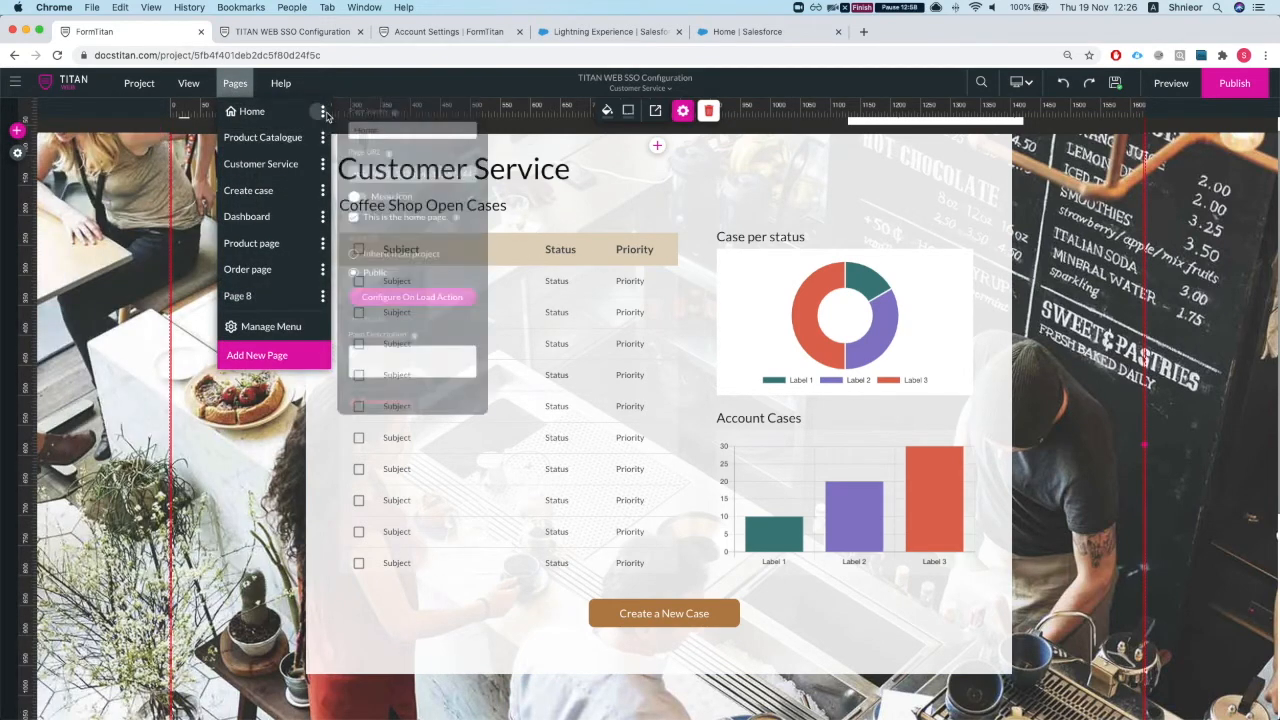
pyautogui.click(356, 276)
pyautogui.click(356, 297)
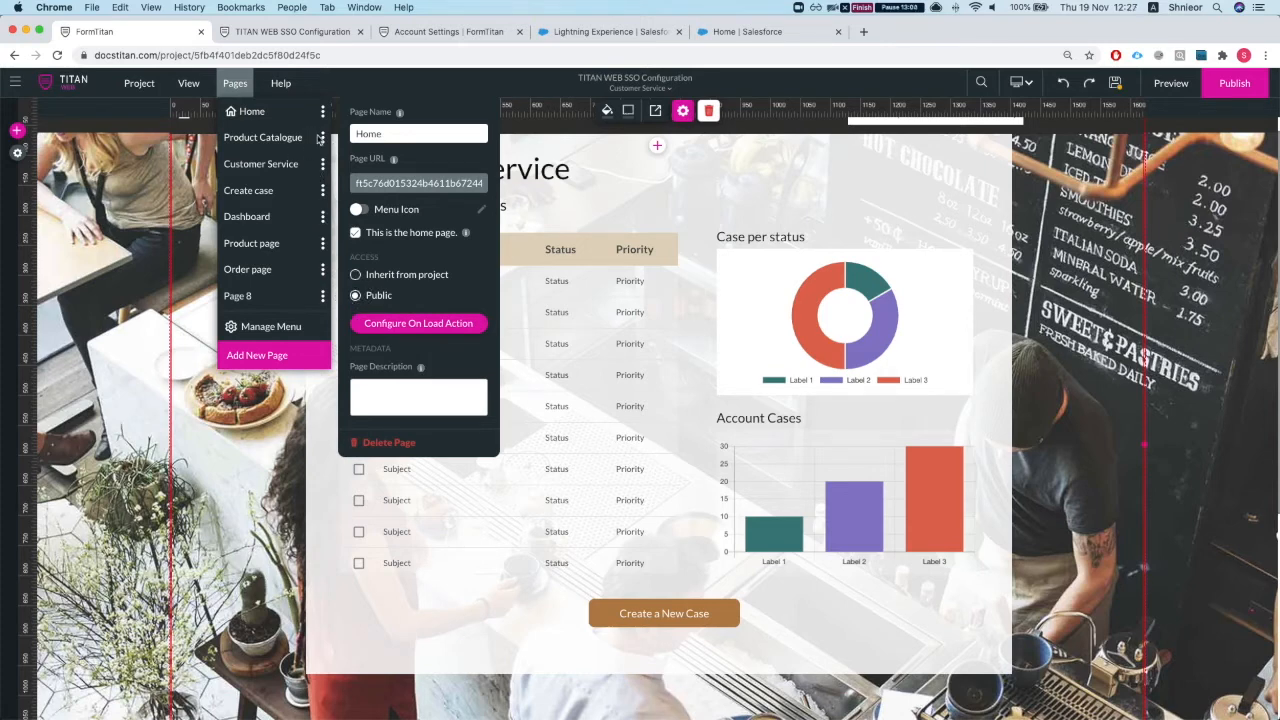
# Step: Set the Product Catalogue page's access to Inherit from project
pyautogui.click(322, 138)
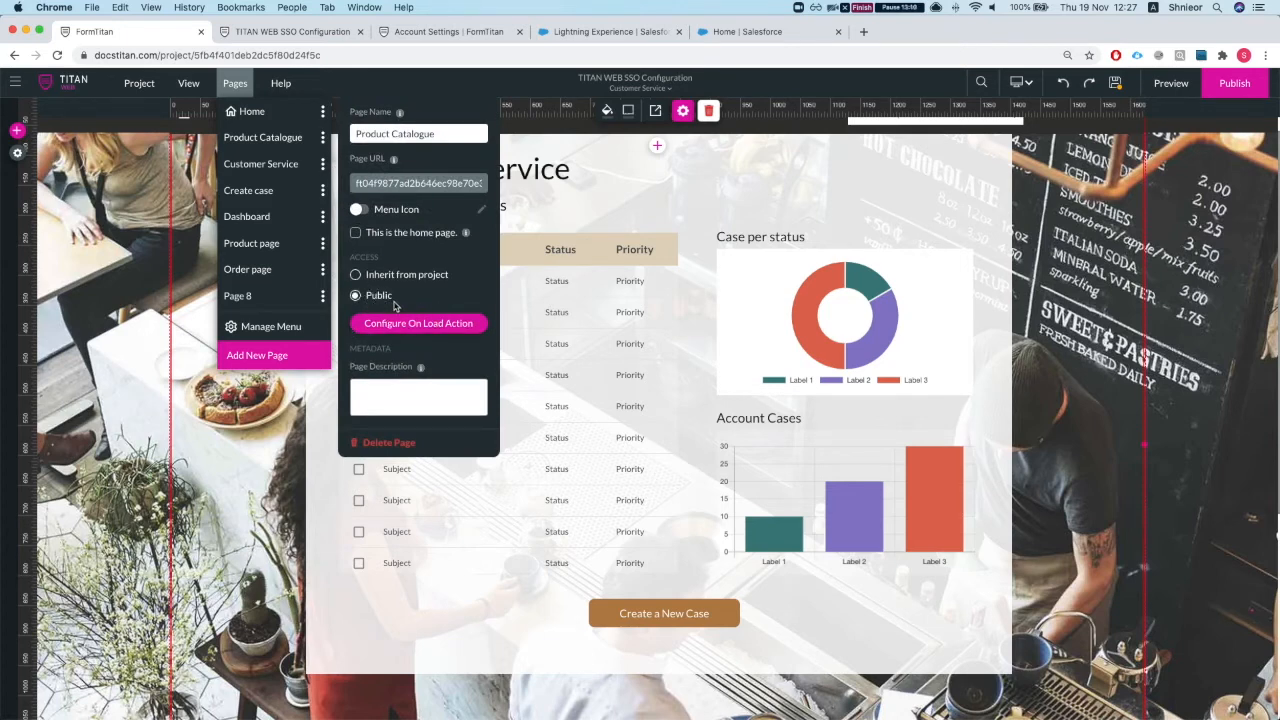
pyautogui.click(357, 278)
pyautogui.click(278, 174)
pyautogui.click(278, 174)
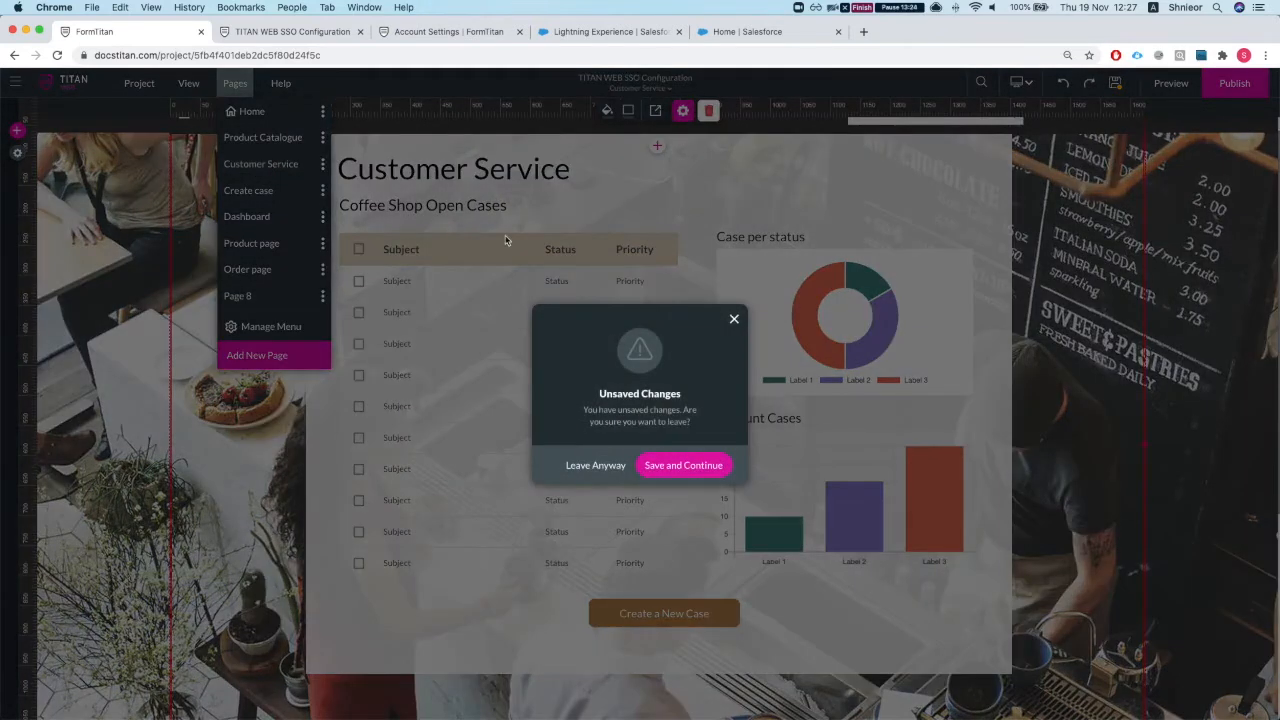
pyautogui.click(668, 465)
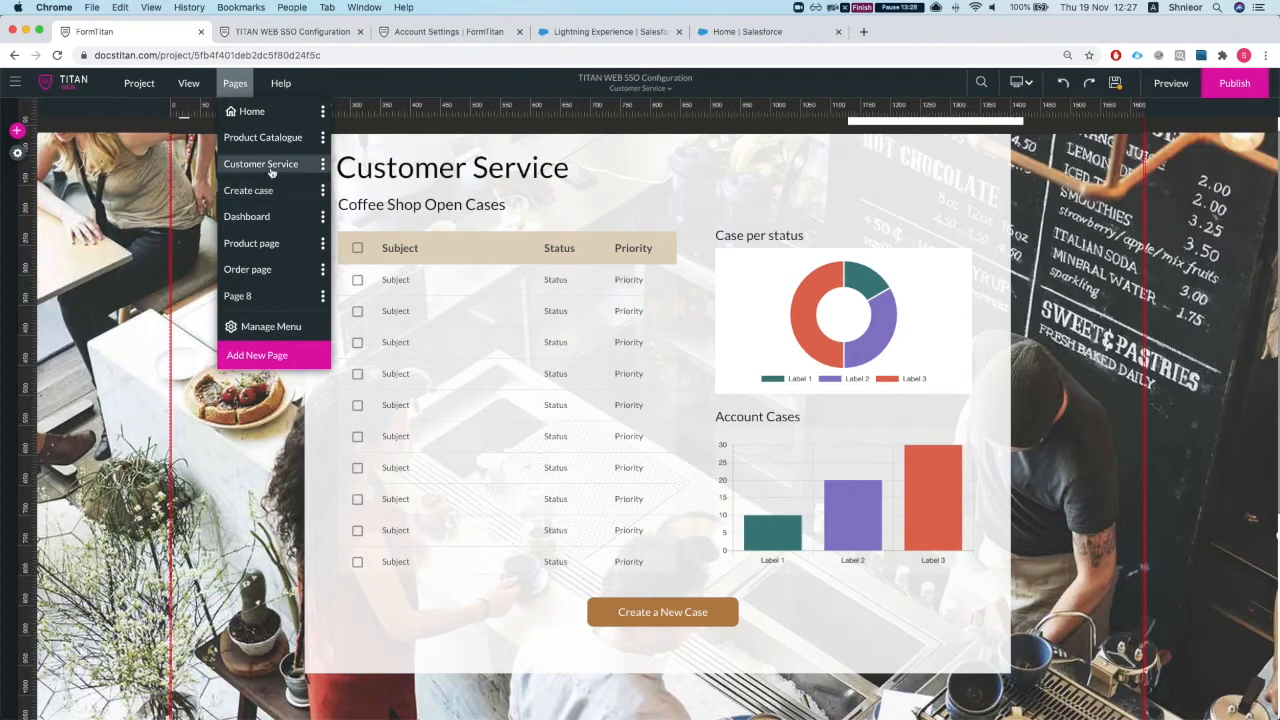
# Step: Set the Create case page's access to Inherit from project and save the project
pyautogui.click(322, 168)
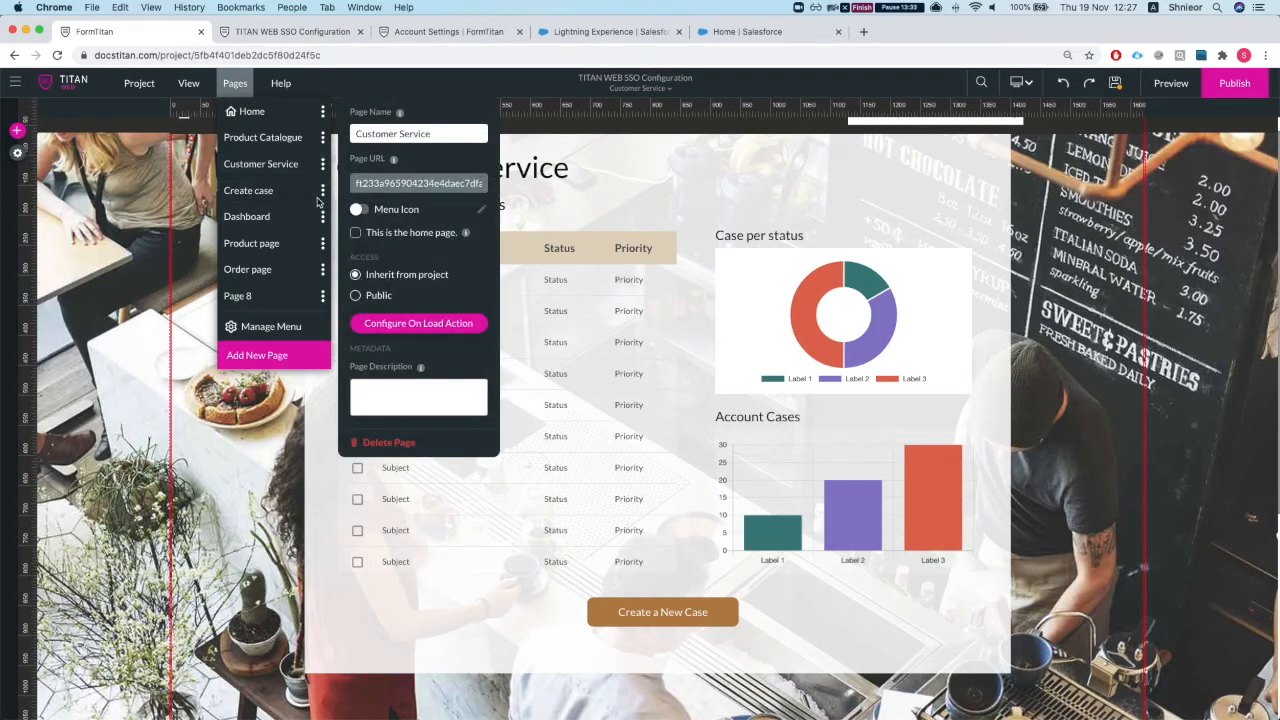
pyautogui.click(268, 192)
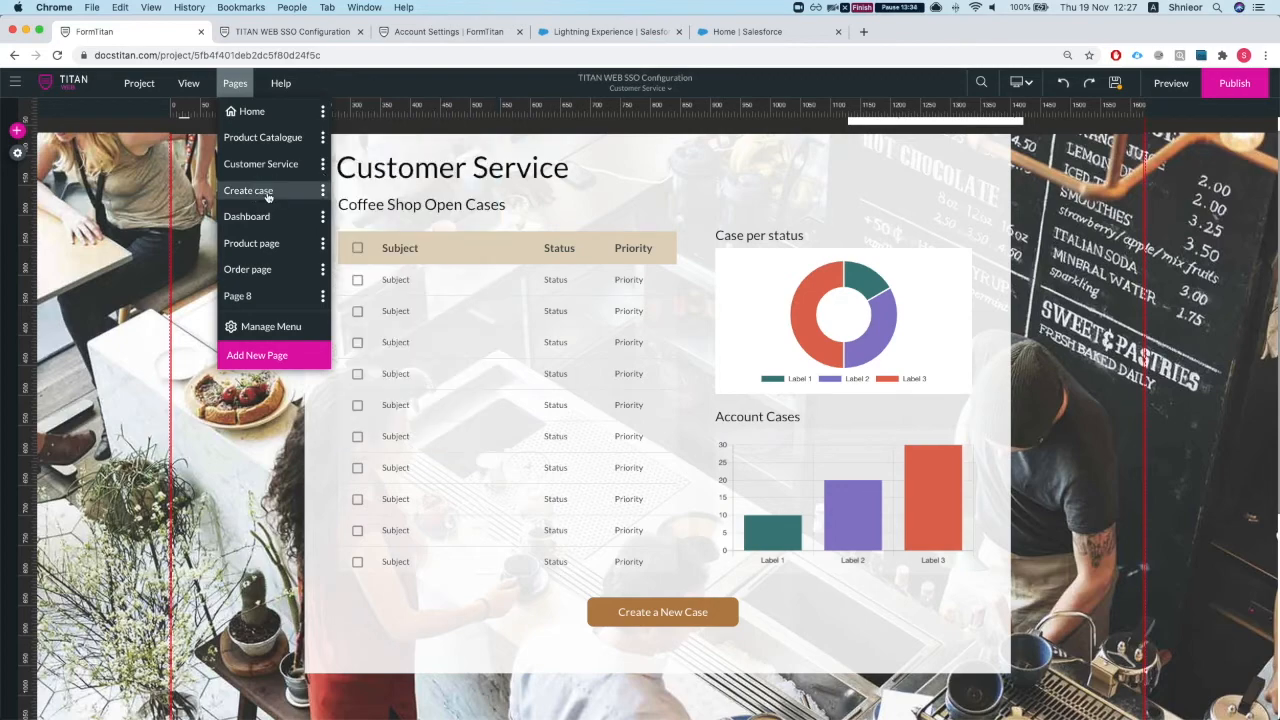
pyautogui.click(268, 193)
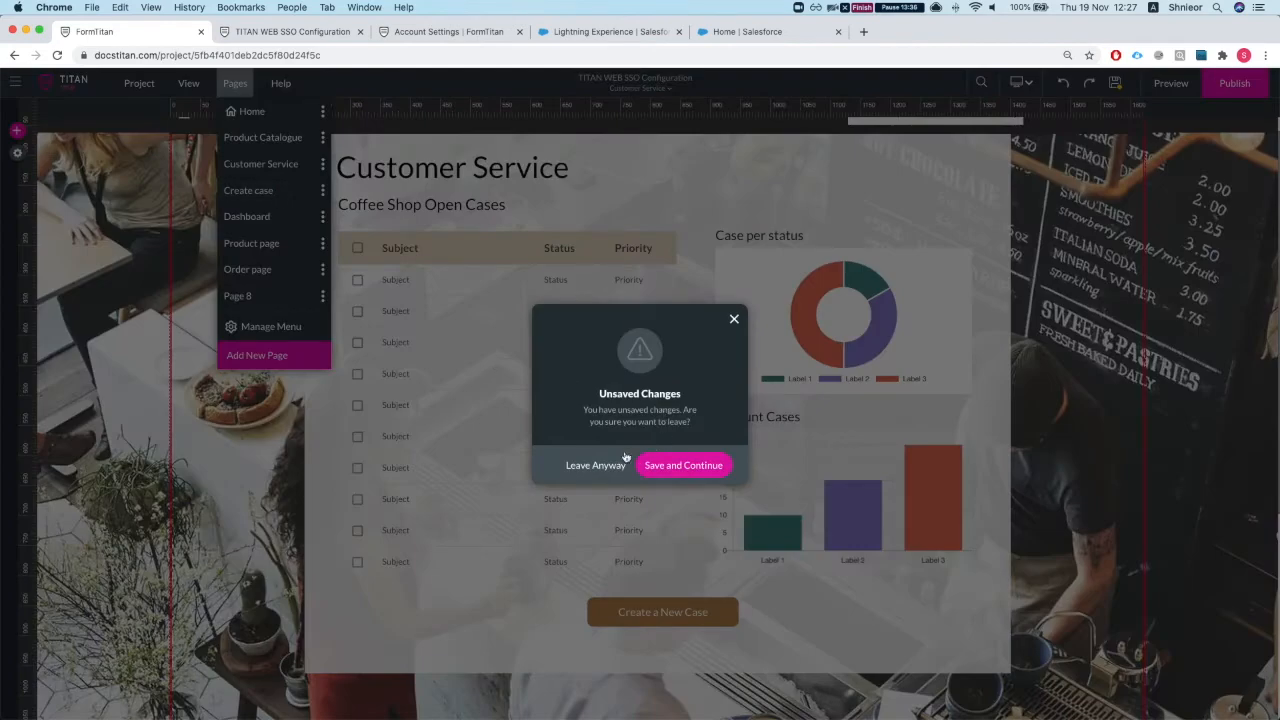
pyautogui.click(734, 319)
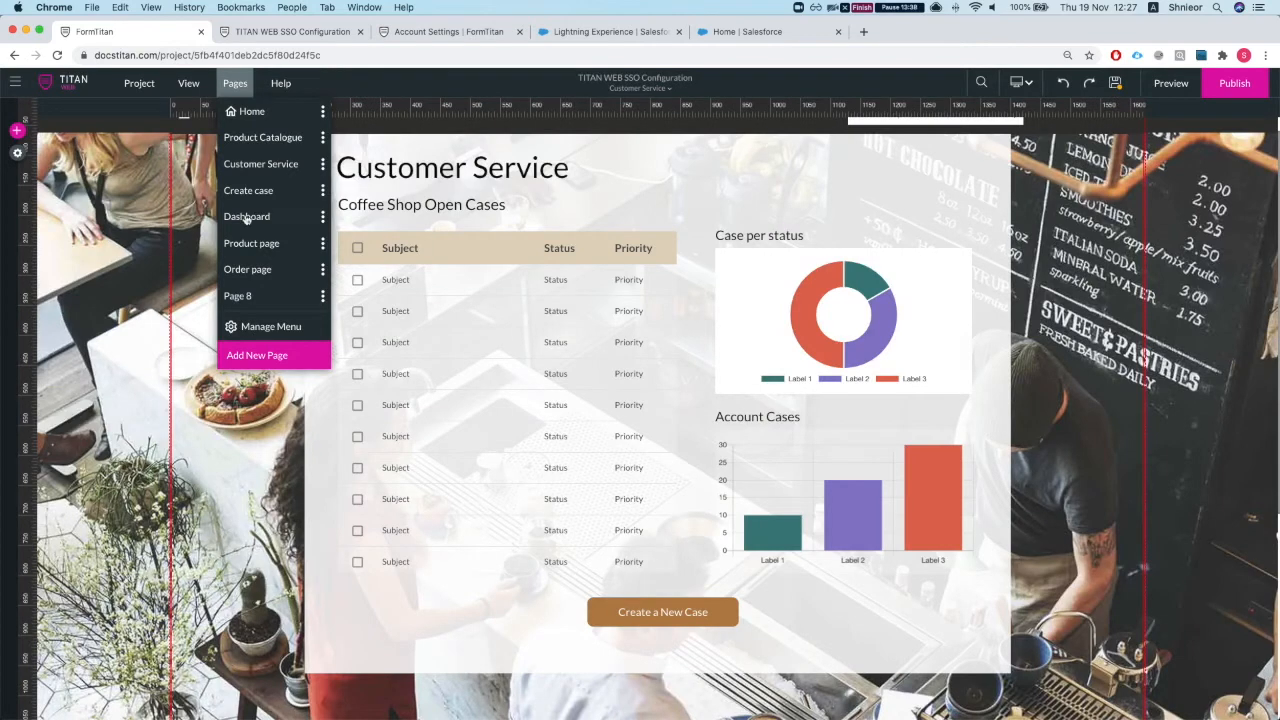
pyautogui.click(322, 190)
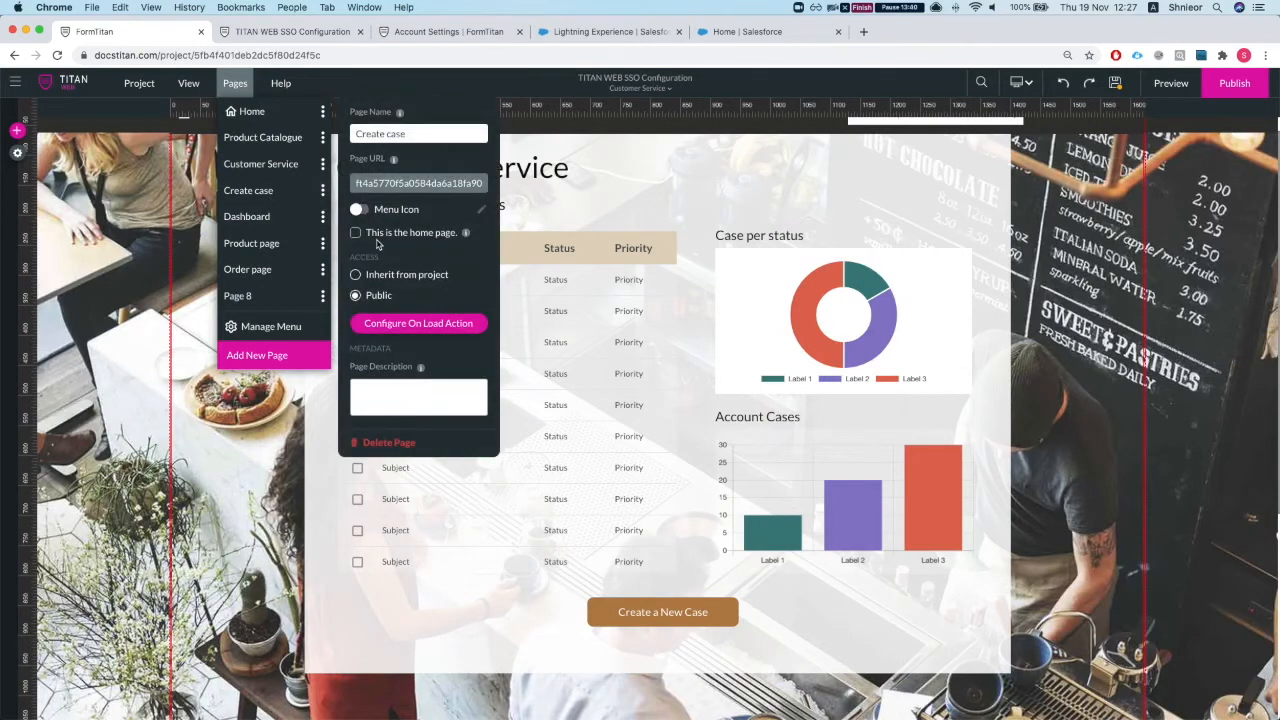
pyautogui.click(372, 279)
pyautogui.click(1117, 86)
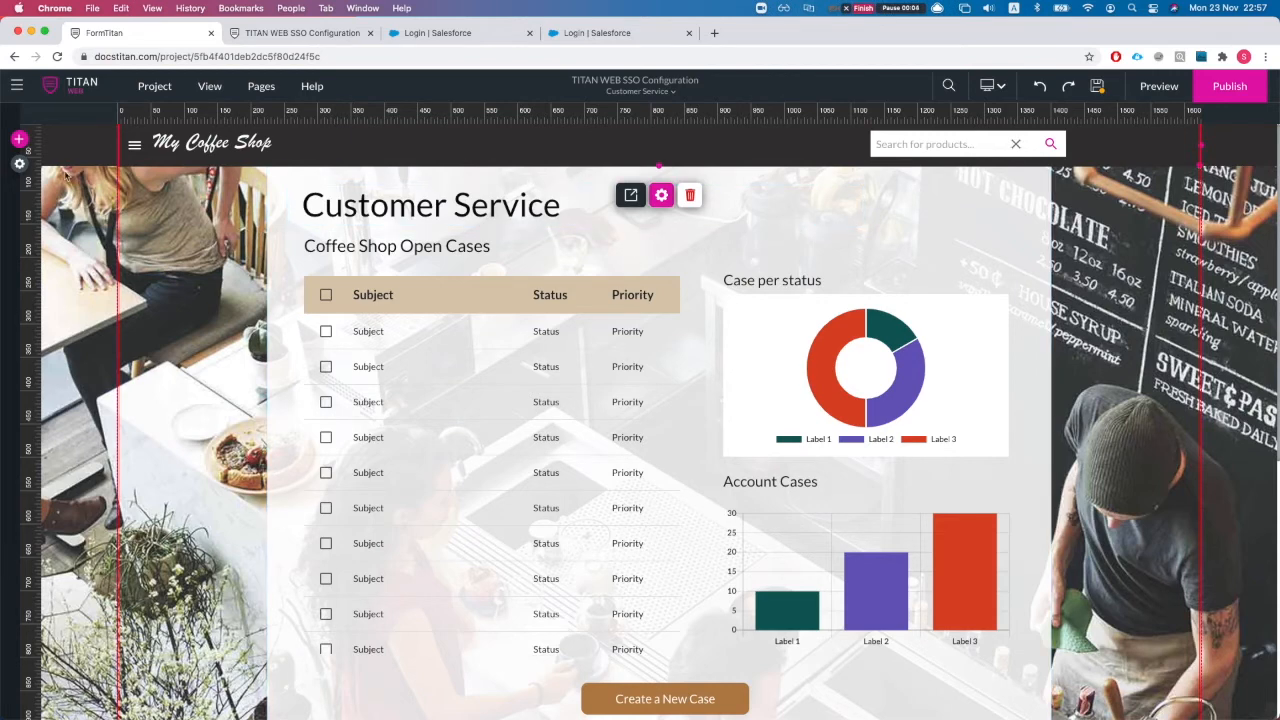
# Step: Enable Debug mode under Project settings > Tools, save, and republish the site
pyautogui.click(18, 165)
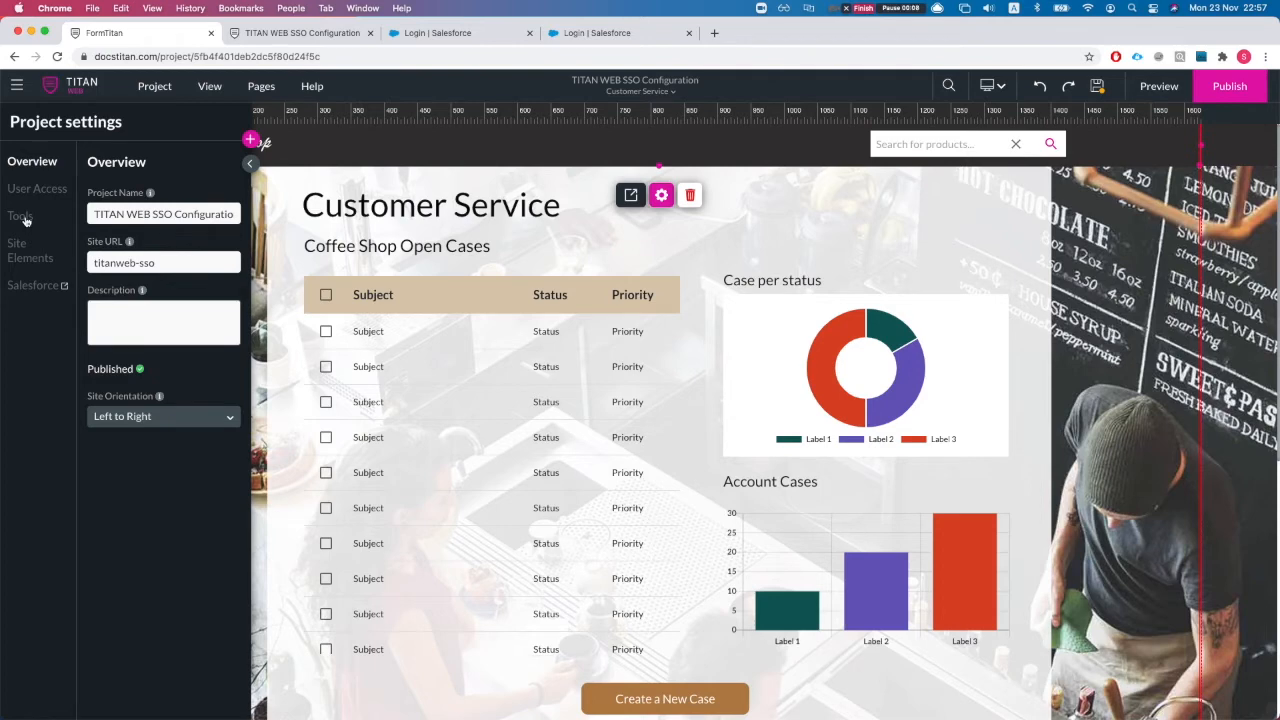
pyautogui.click(21, 217)
pyautogui.click(97, 215)
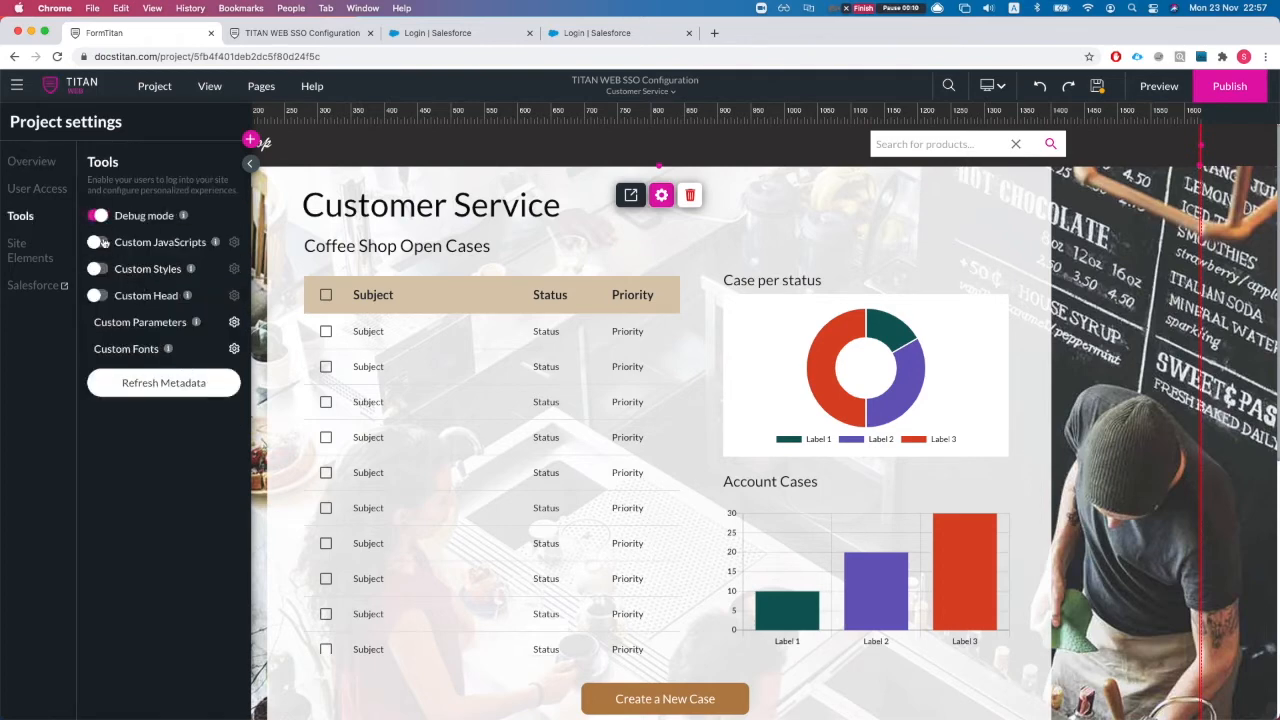
pyautogui.click(250, 163)
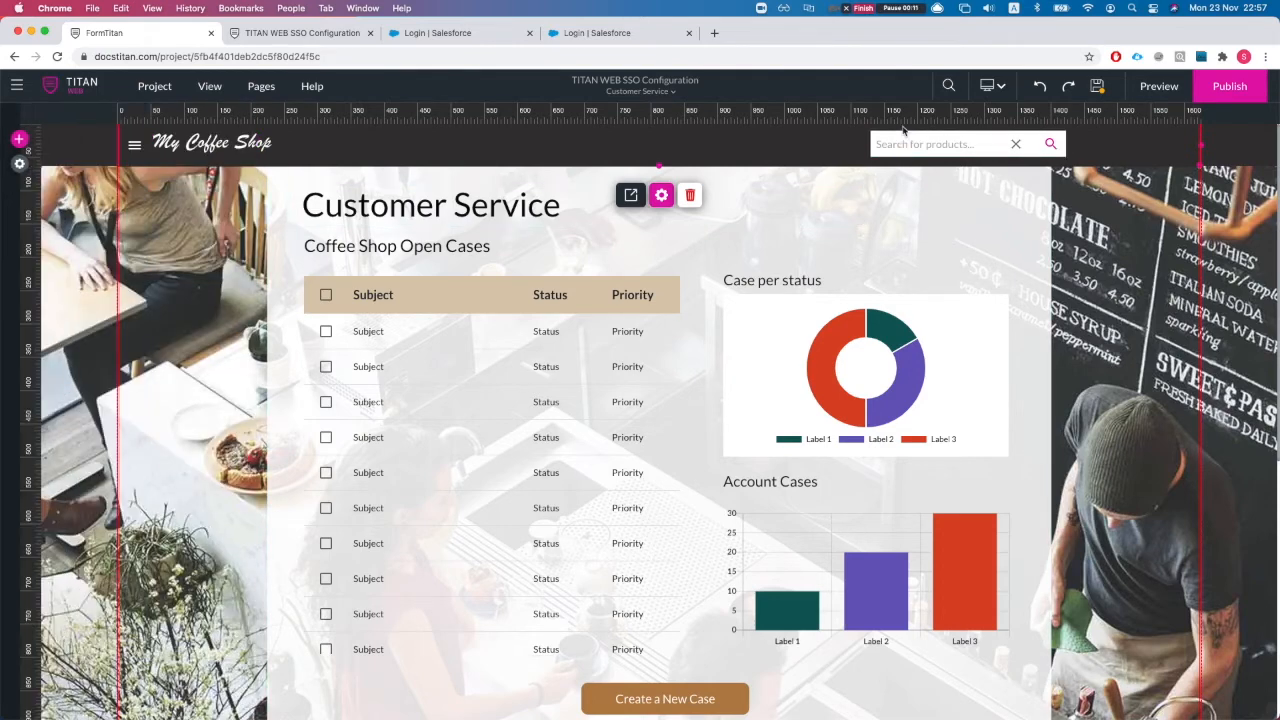
pyautogui.click(1098, 90)
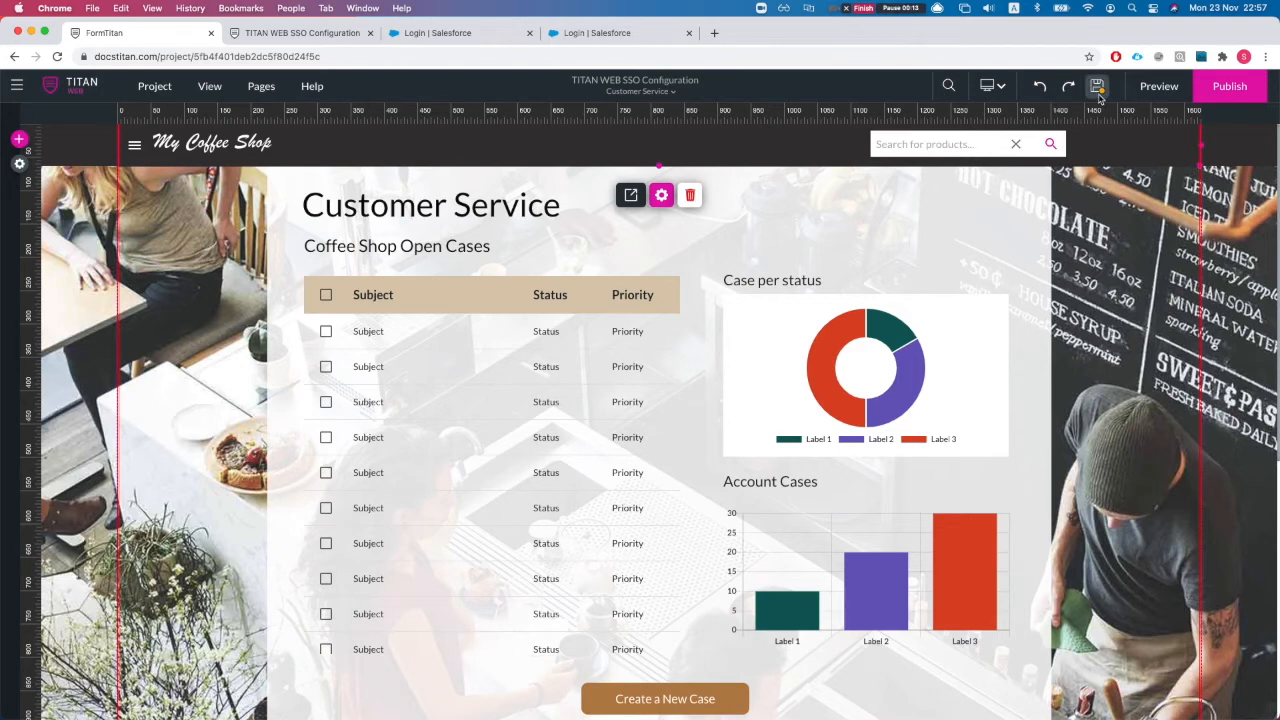
pyautogui.click(1197, 91)
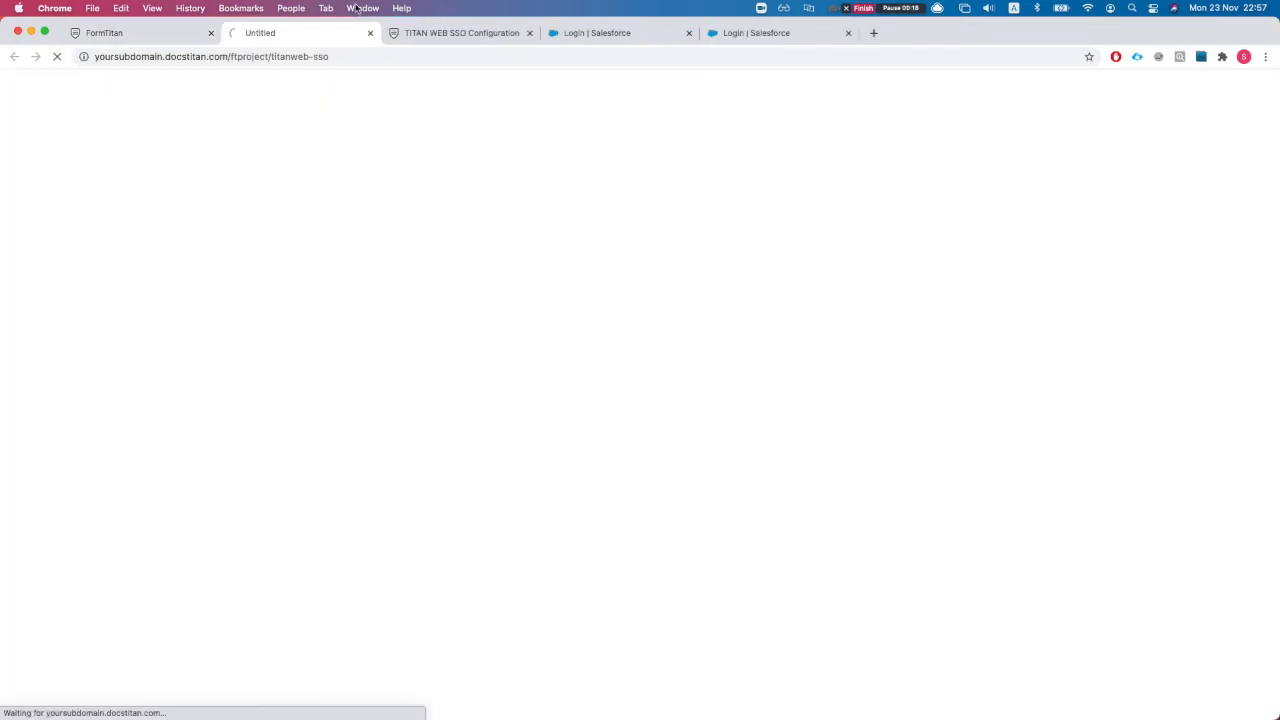
# Step: On the published site, open Customer Service from the side menu and log in through Salesforce
pyautogui.click(529, 33)
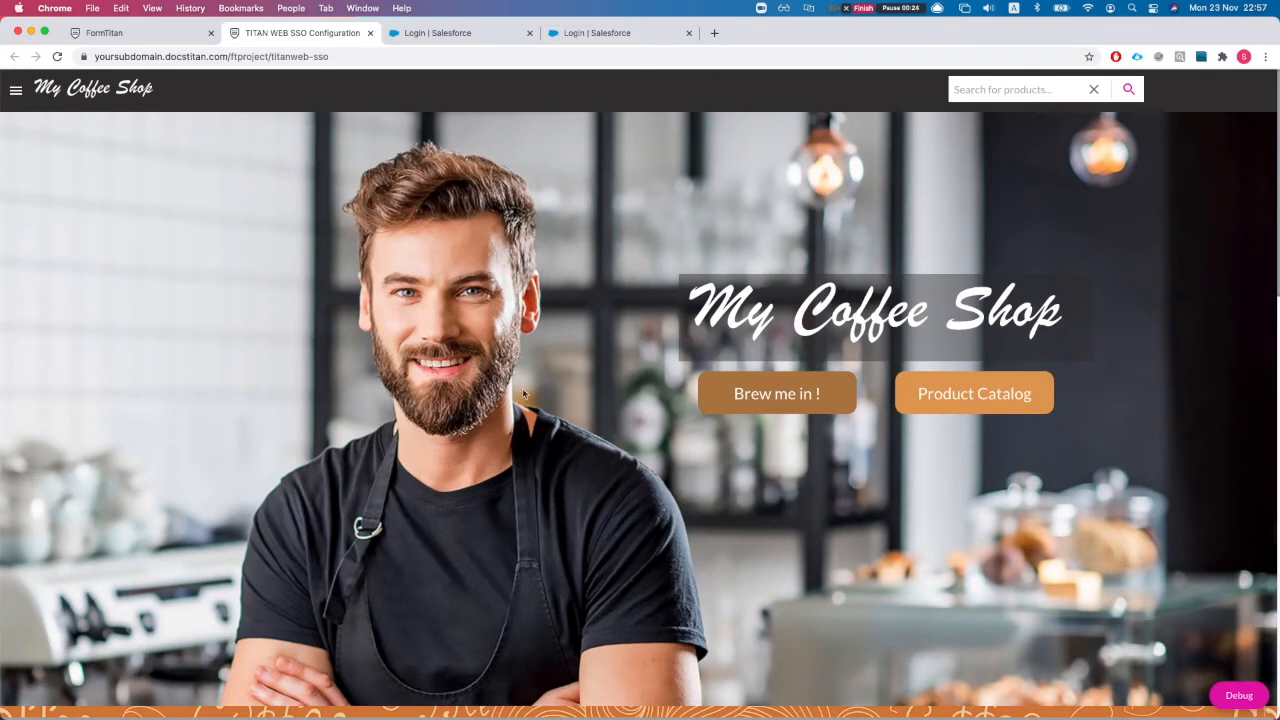
pyautogui.click(772, 396)
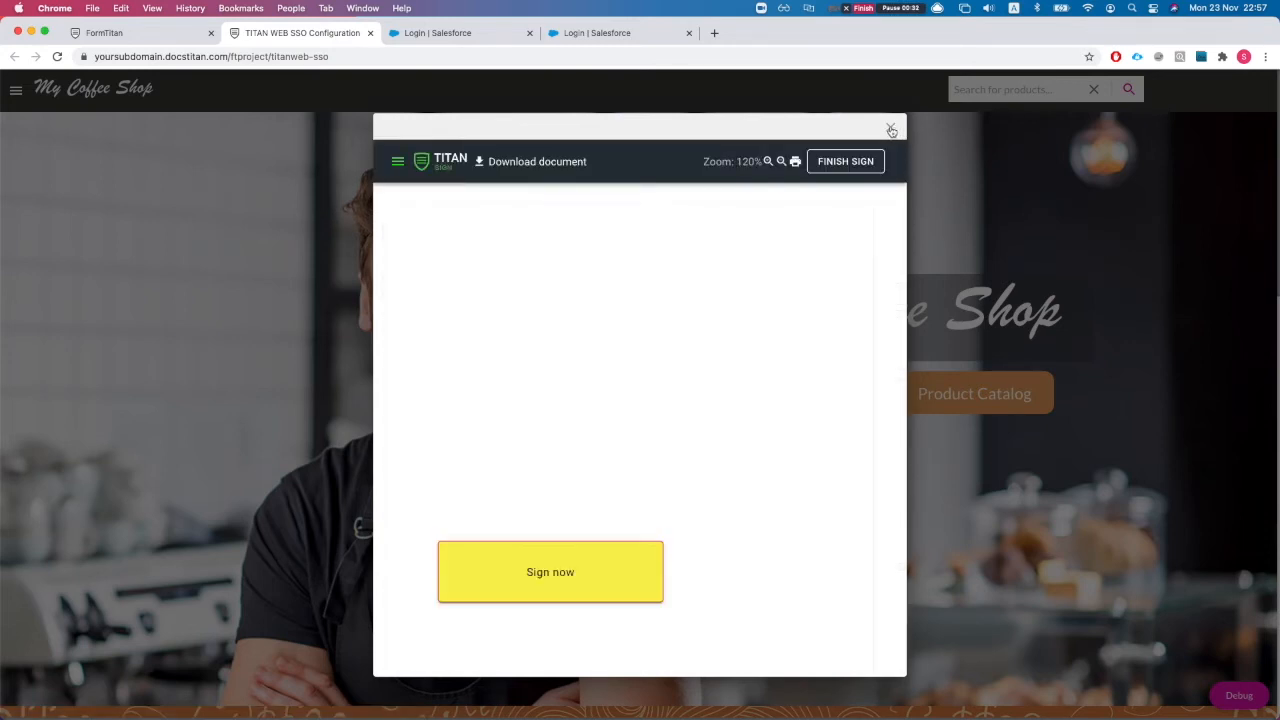
pyautogui.click(890, 129)
pyautogui.click(16, 91)
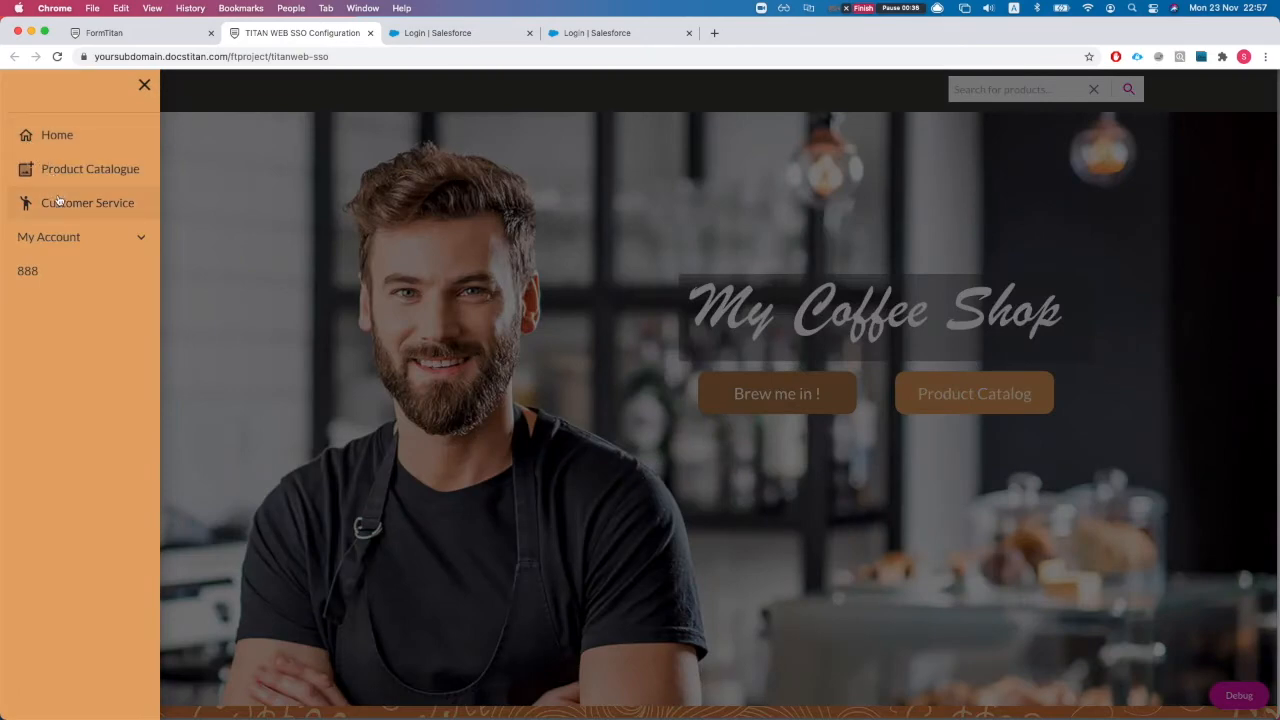
pyautogui.click(58, 201)
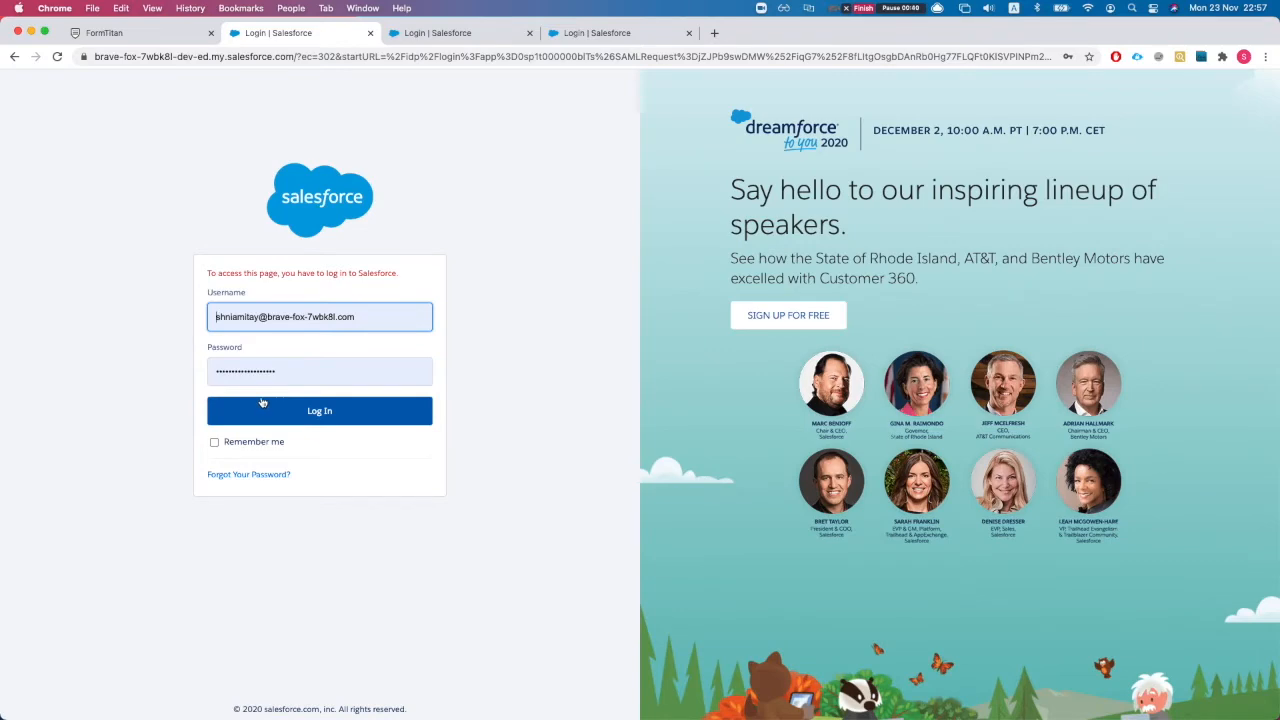
pyautogui.click(281, 411)
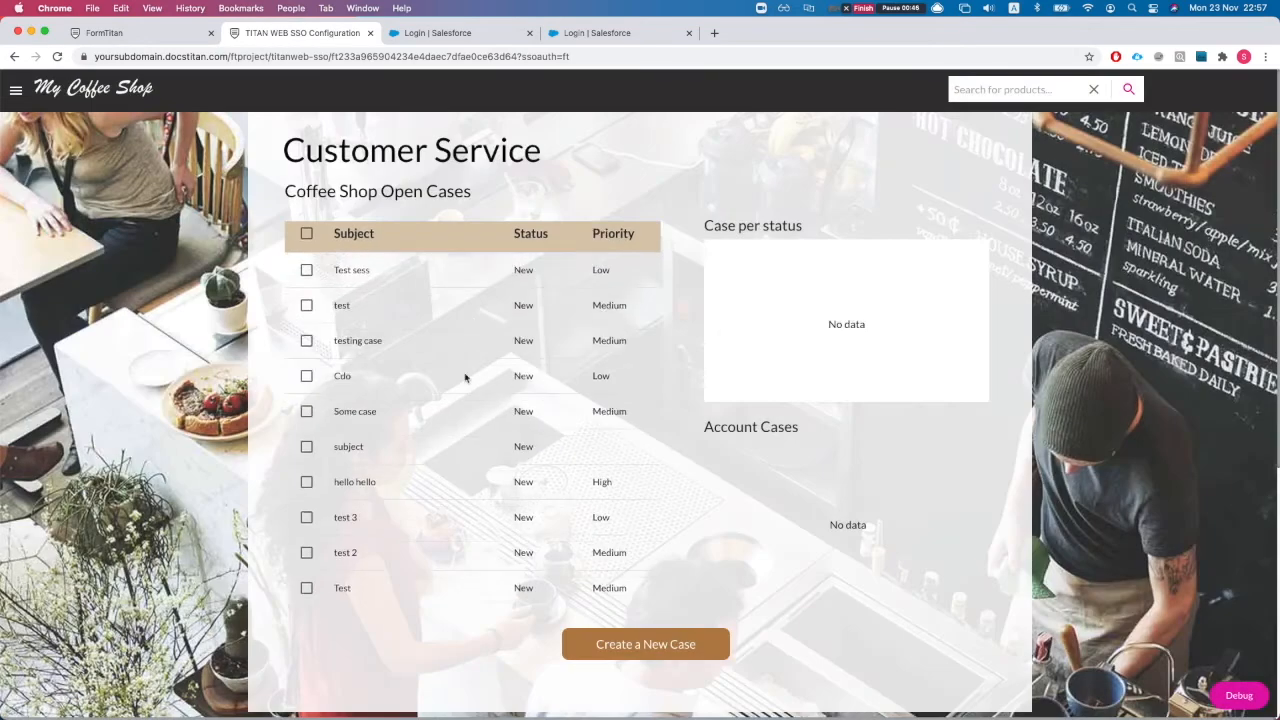
# Step: Start a new case titled 'test brave f' with Medium priority and Electrical case type
pyautogui.scroll(-3, 466, 374)
pyautogui.scroll(-5, 646, 400)
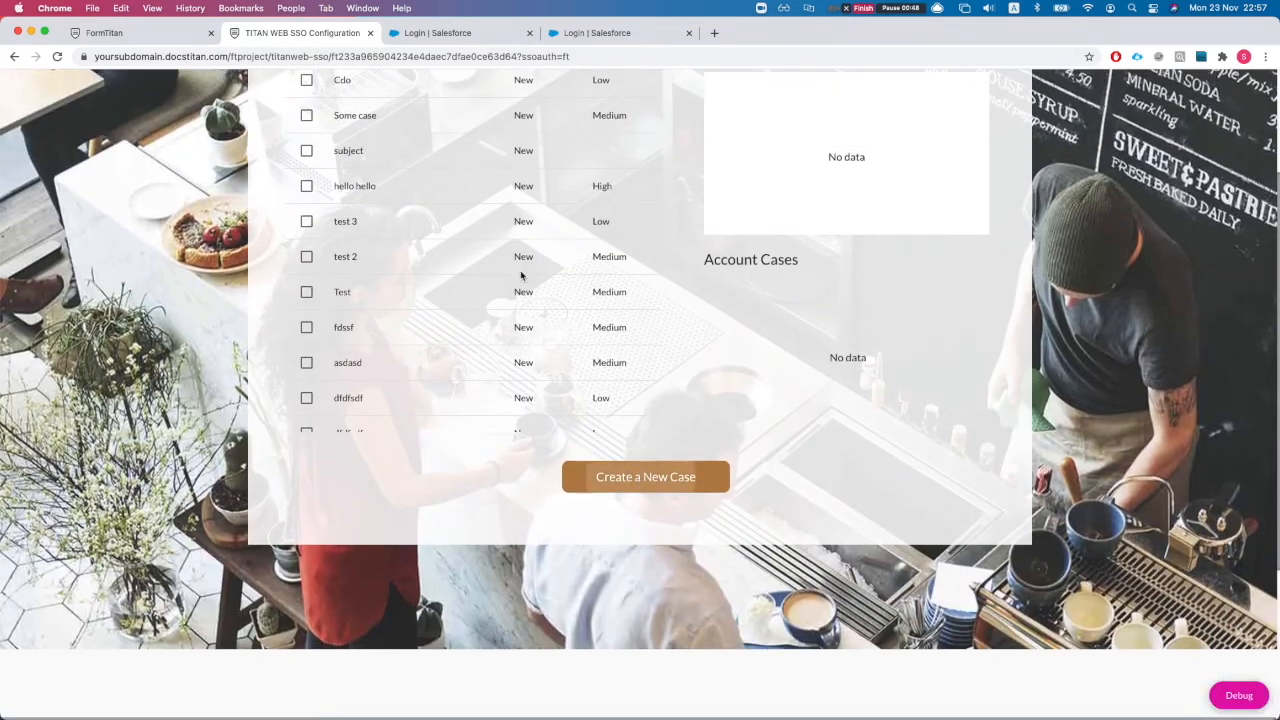
pyautogui.click(656, 470)
pyautogui.write('sdasd')
pyautogui.press('super+a')
pyautogui.write('tes')
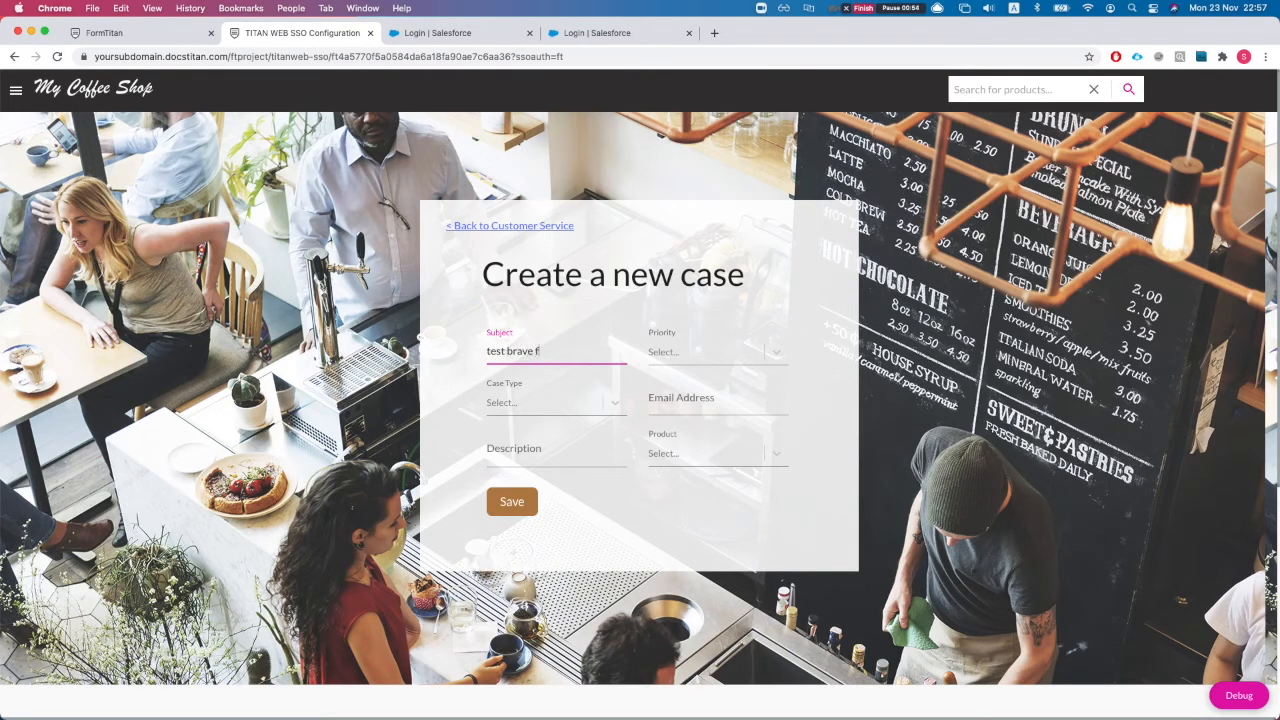
pyautogui.click(737, 353)
pyautogui.click(694, 408)
pyautogui.click(511, 405)
pyautogui.click(523, 457)
# Step: Enter the contact email, pick product GC1060, save the case, and return to the editor tab
pyautogui.click(680, 400)
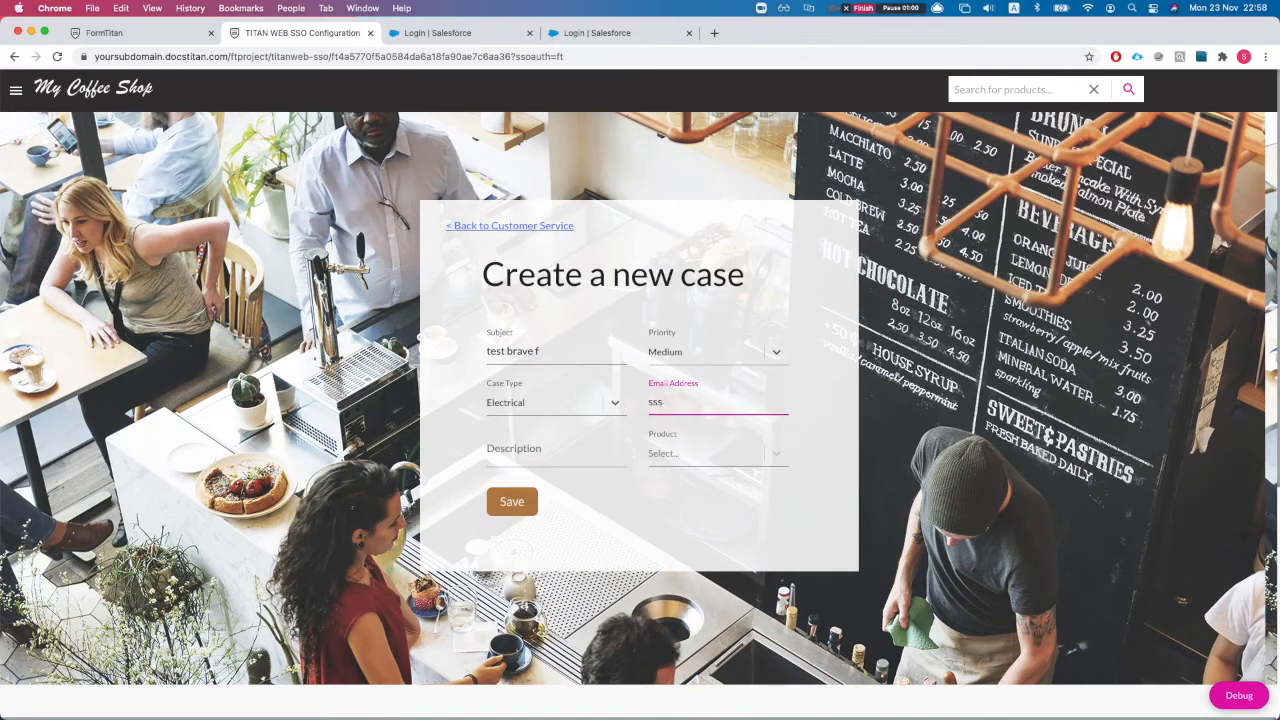
pyautogui.press('Tab')
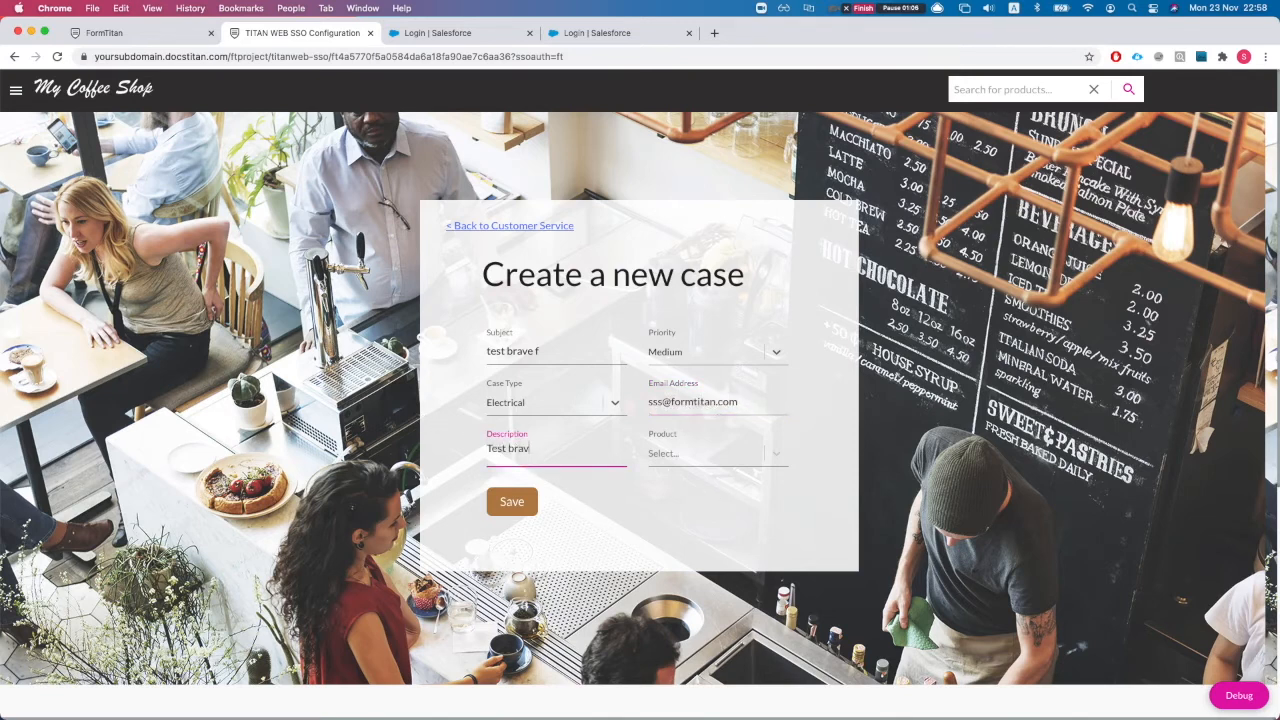
pyautogui.click(720, 455)
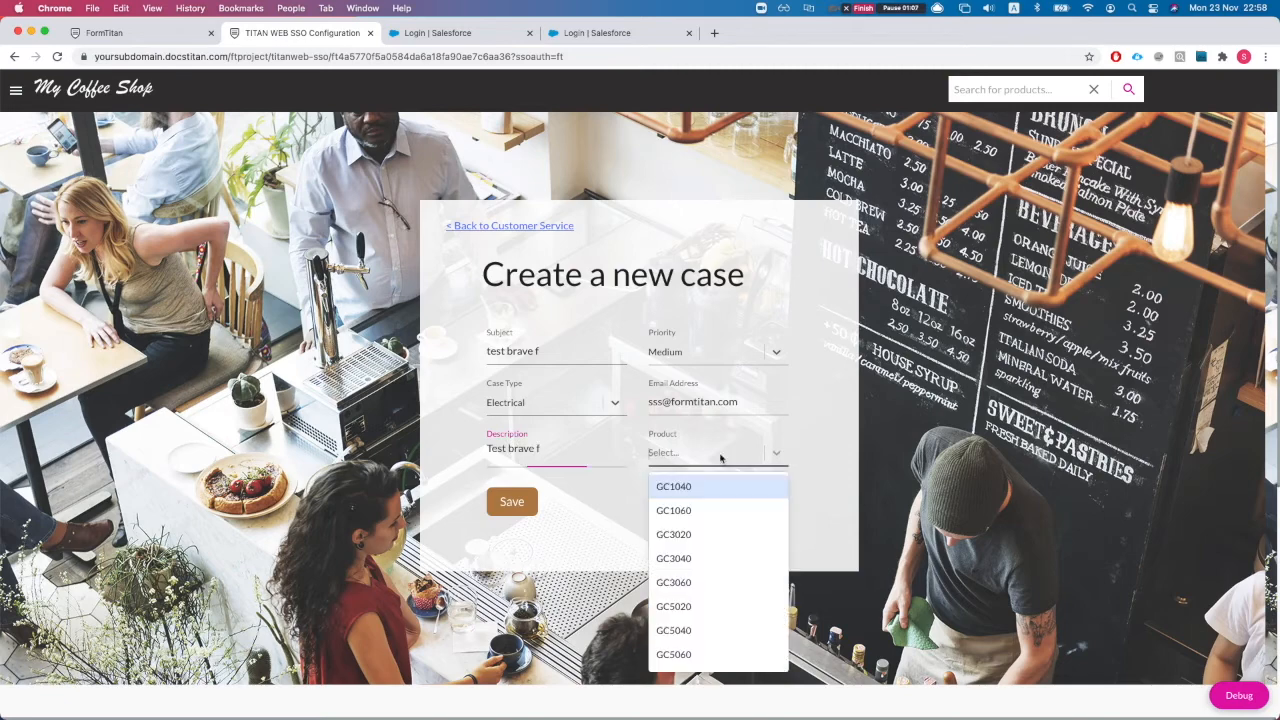
pyautogui.click(712, 512)
pyautogui.click(489, 504)
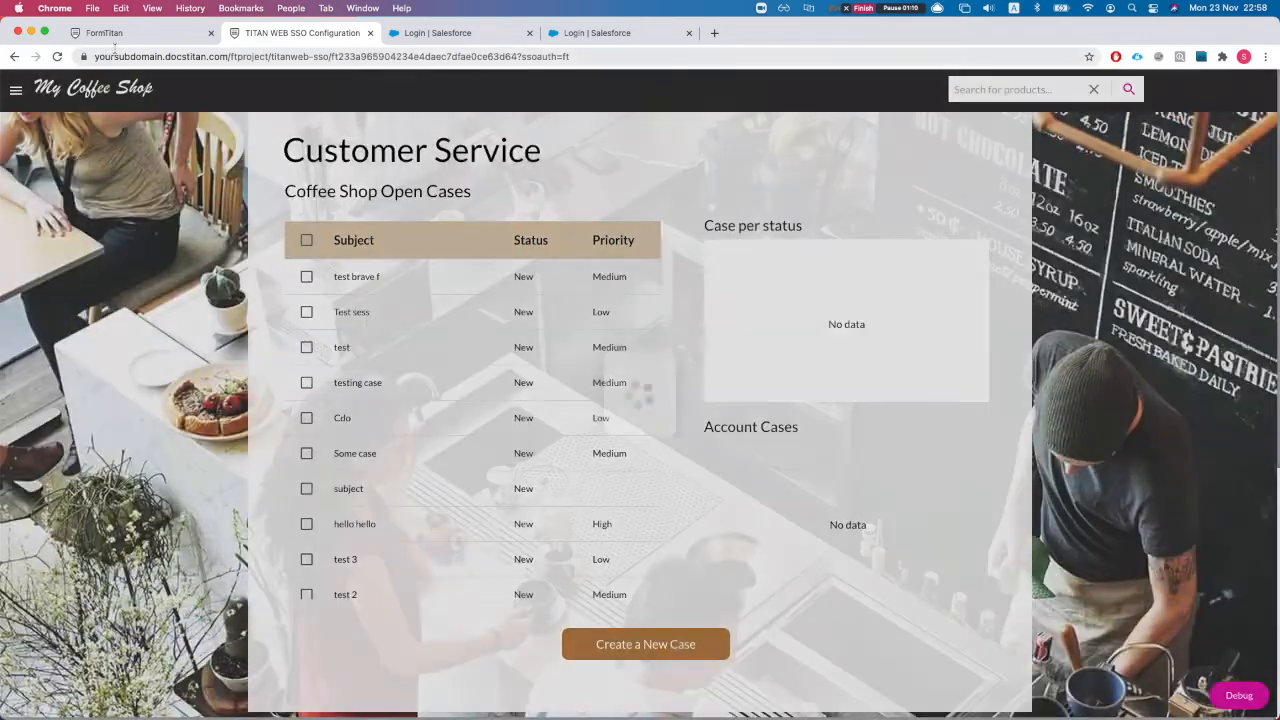
pyautogui.hotkey('ctrl', 'shift', 'Tab')
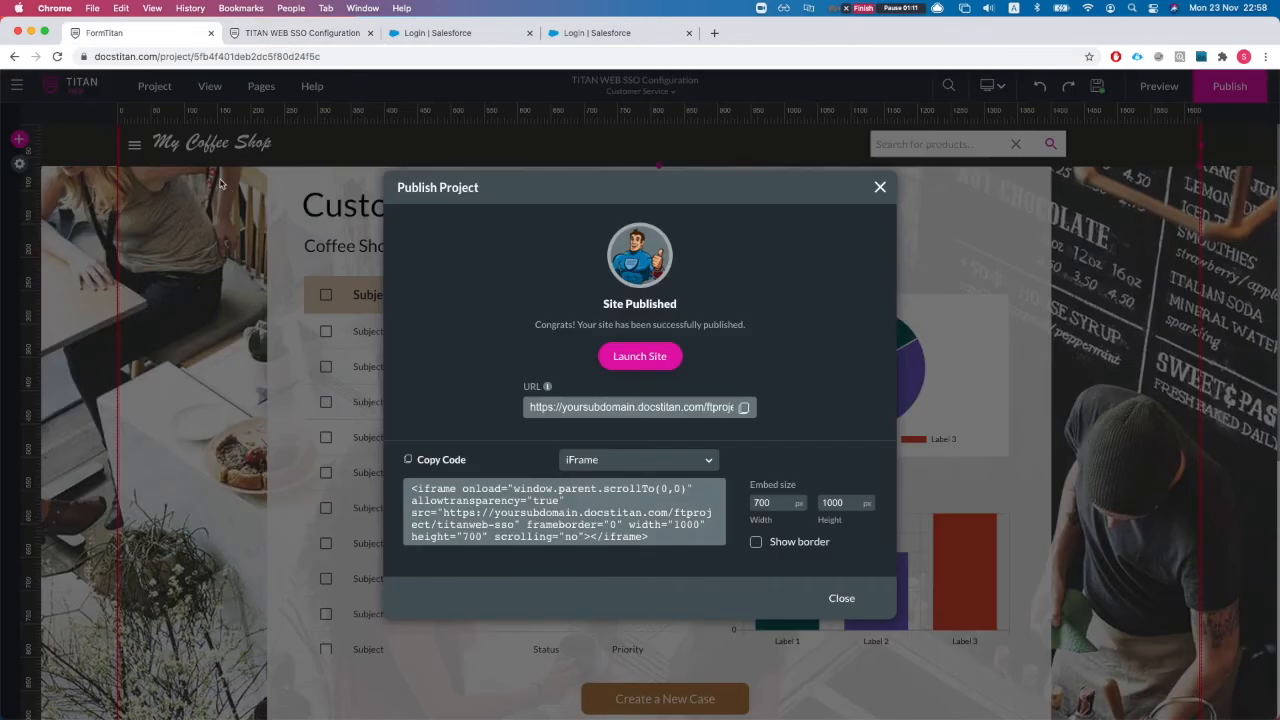
# Step: From the Salesforce Integration Logs, open the 'test brave f' case record and view its Related tab
pyautogui.click(880, 186)
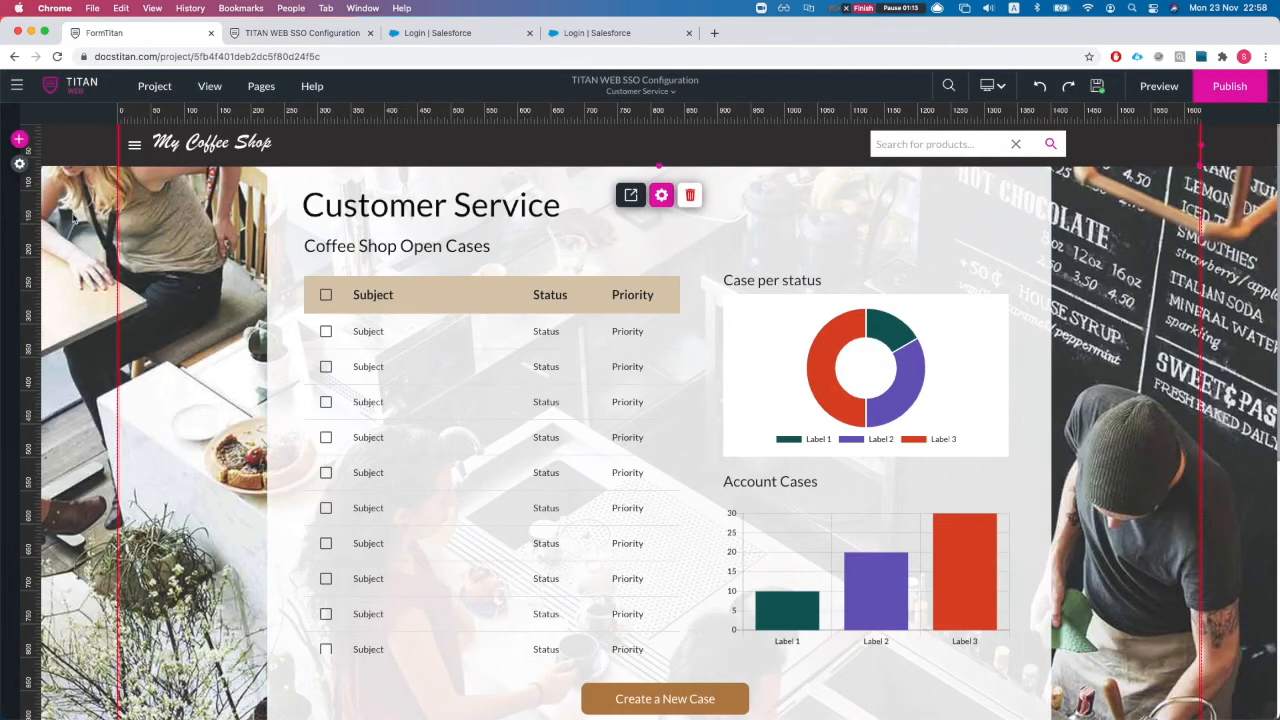
pyautogui.click(20, 163)
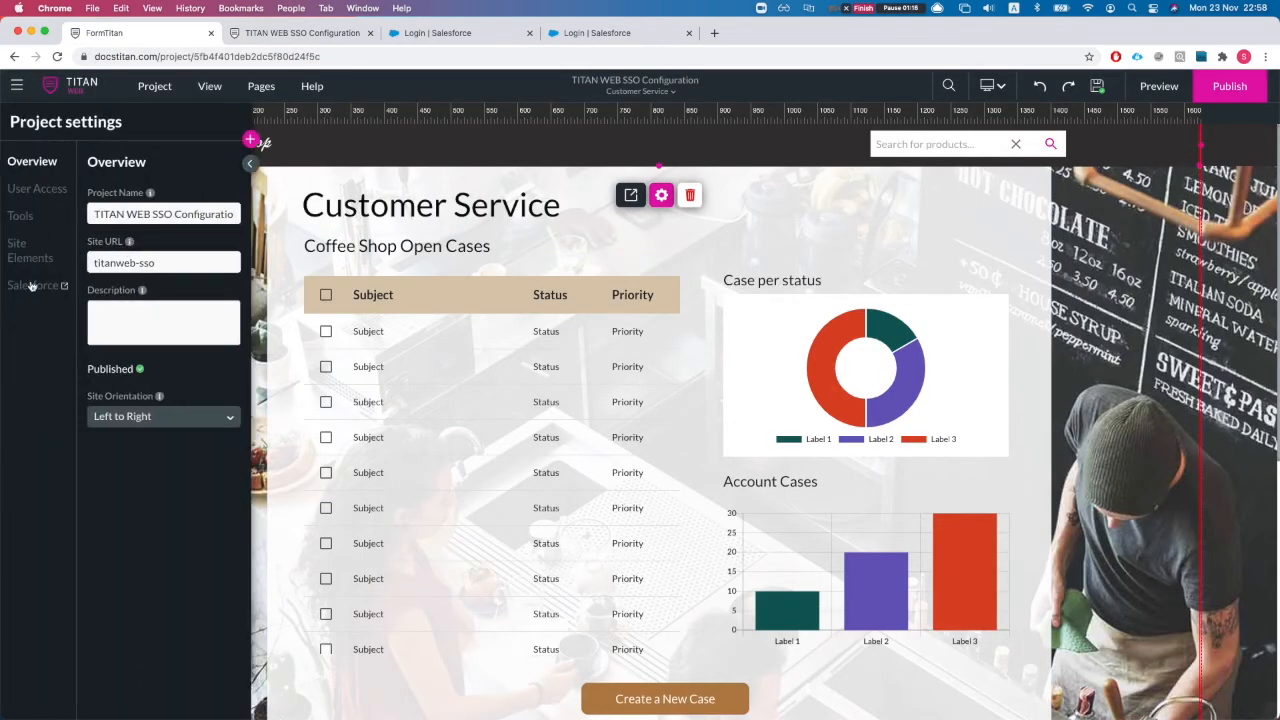
pyautogui.click(30, 287)
pyautogui.click(412, 376)
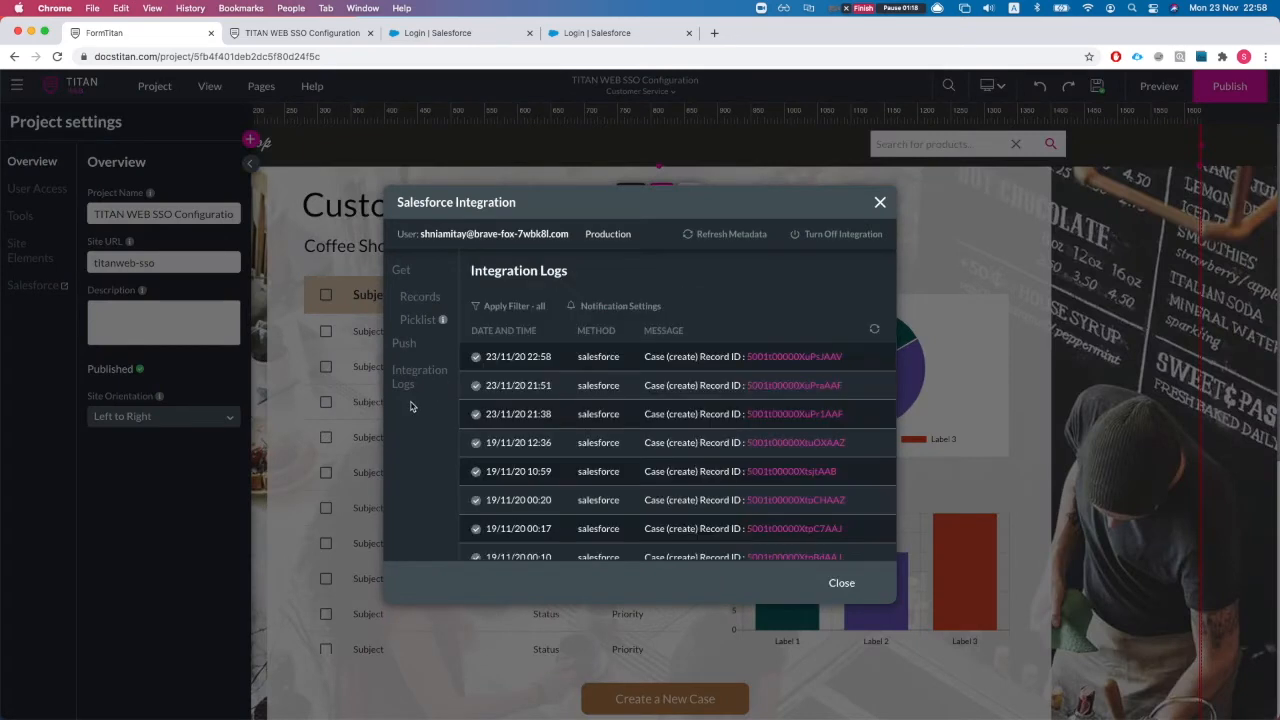
pyautogui.click(771, 358)
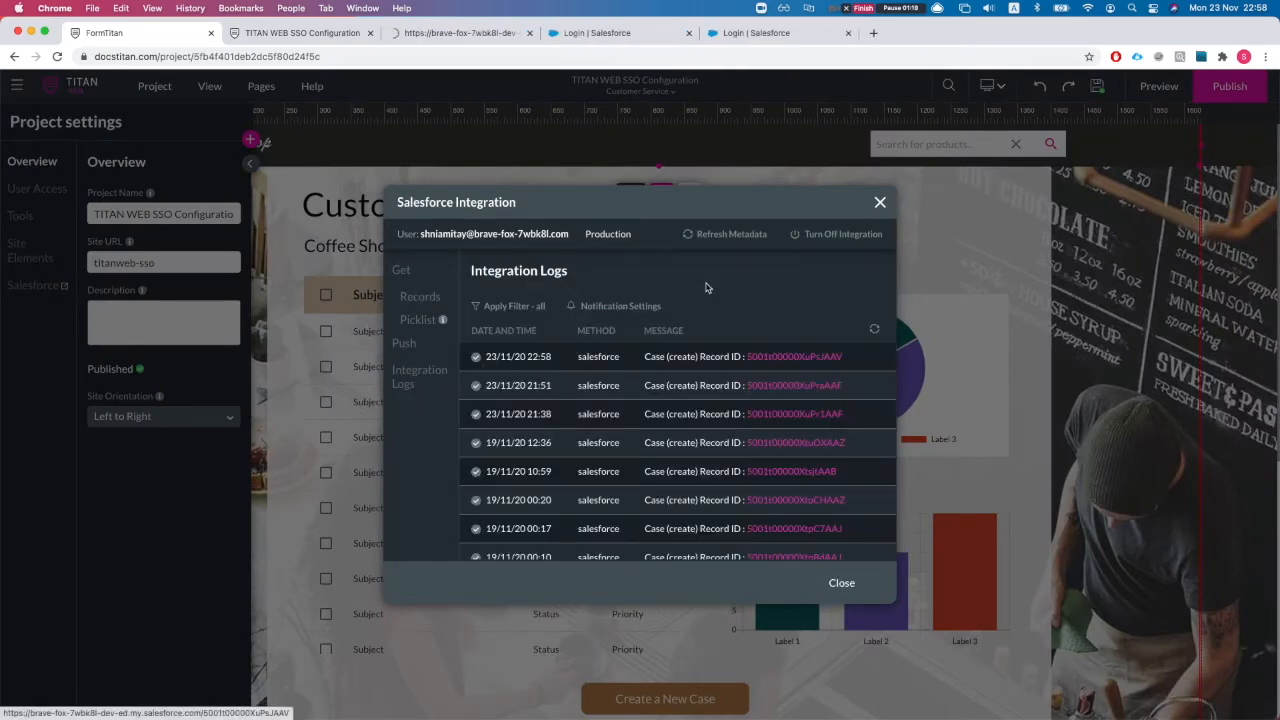
pyautogui.click(464, 38)
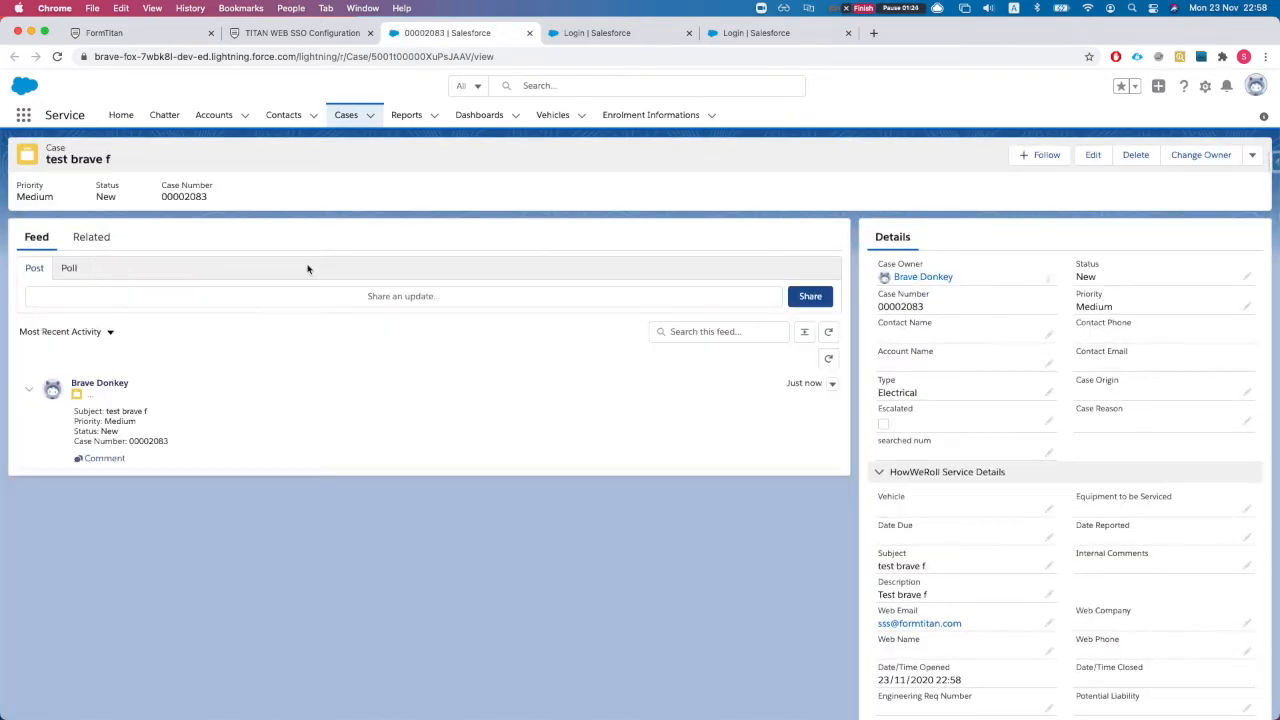
pyautogui.click(91, 233)
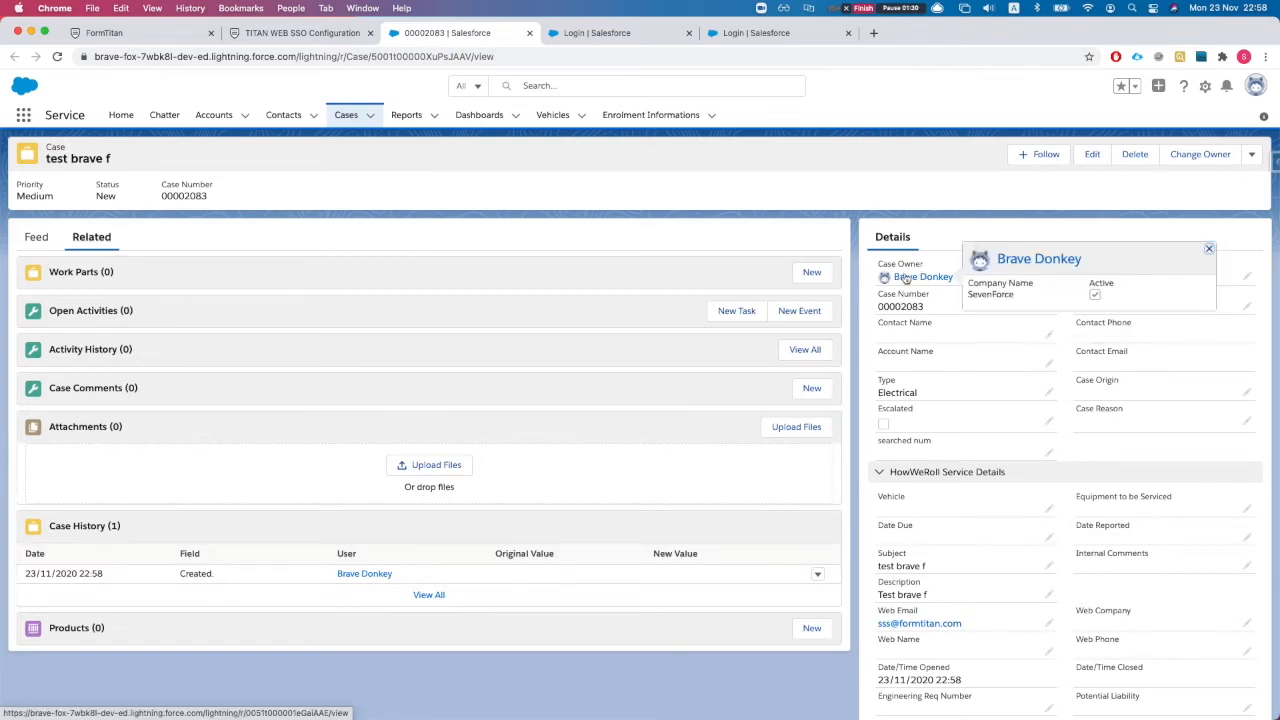
pyautogui.press('super+shift+n')
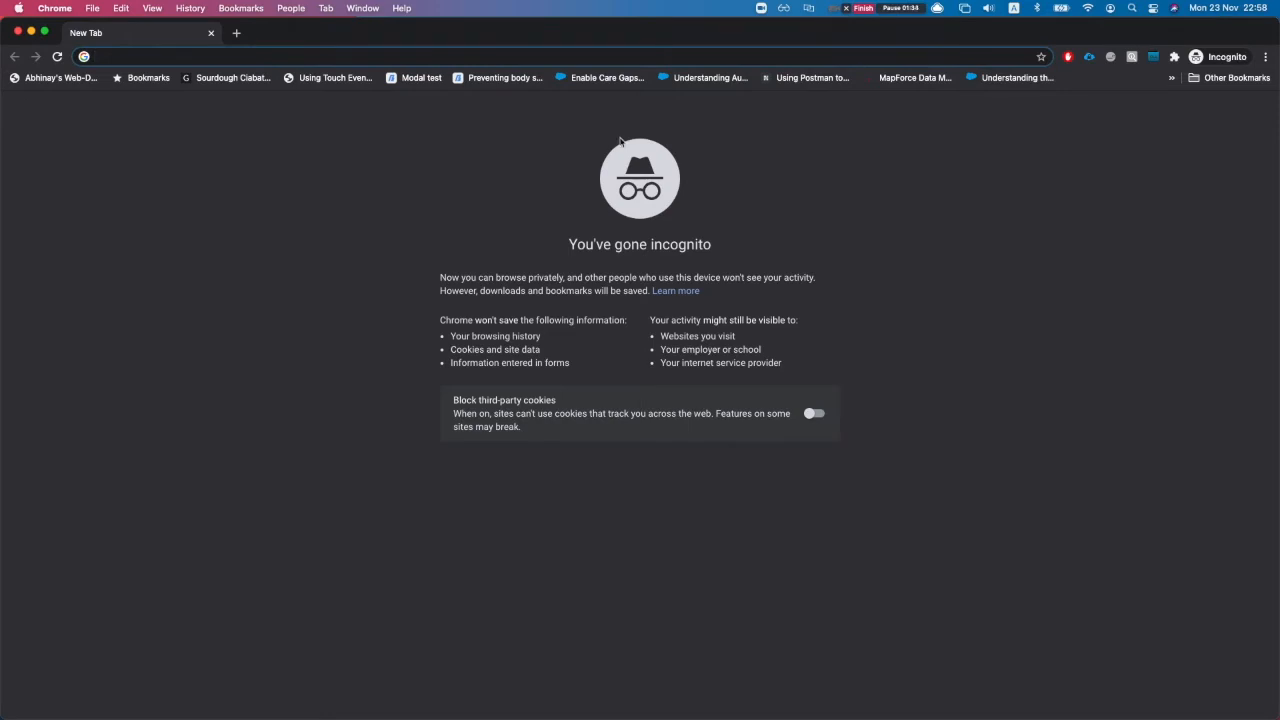
# Step: Load the published coffee-shop site's address in the new private window
pyautogui.write('s')
pyautogui.press('BackSpace')
pyautogui.press('BackSpace')
pyautogui.hotkey('ctrl', 'Up')
pyautogui.click(477, 257)
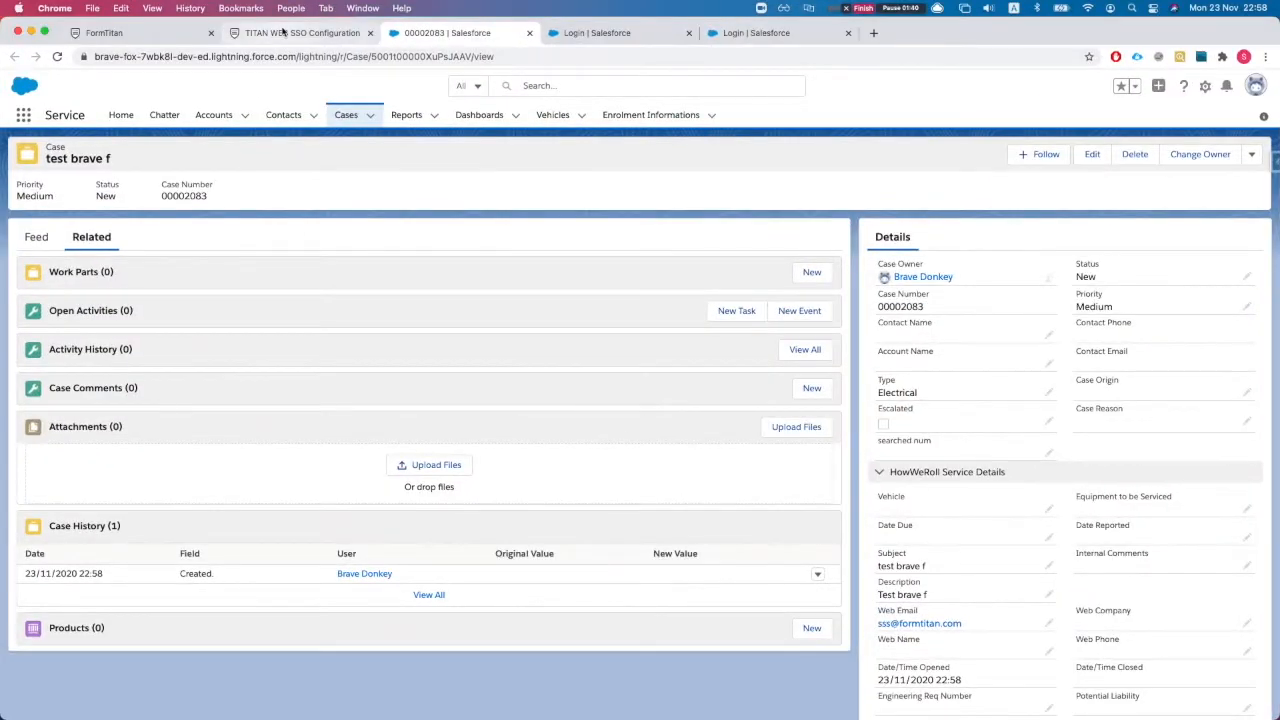
pyautogui.click(283, 32)
pyautogui.click(330, 57)
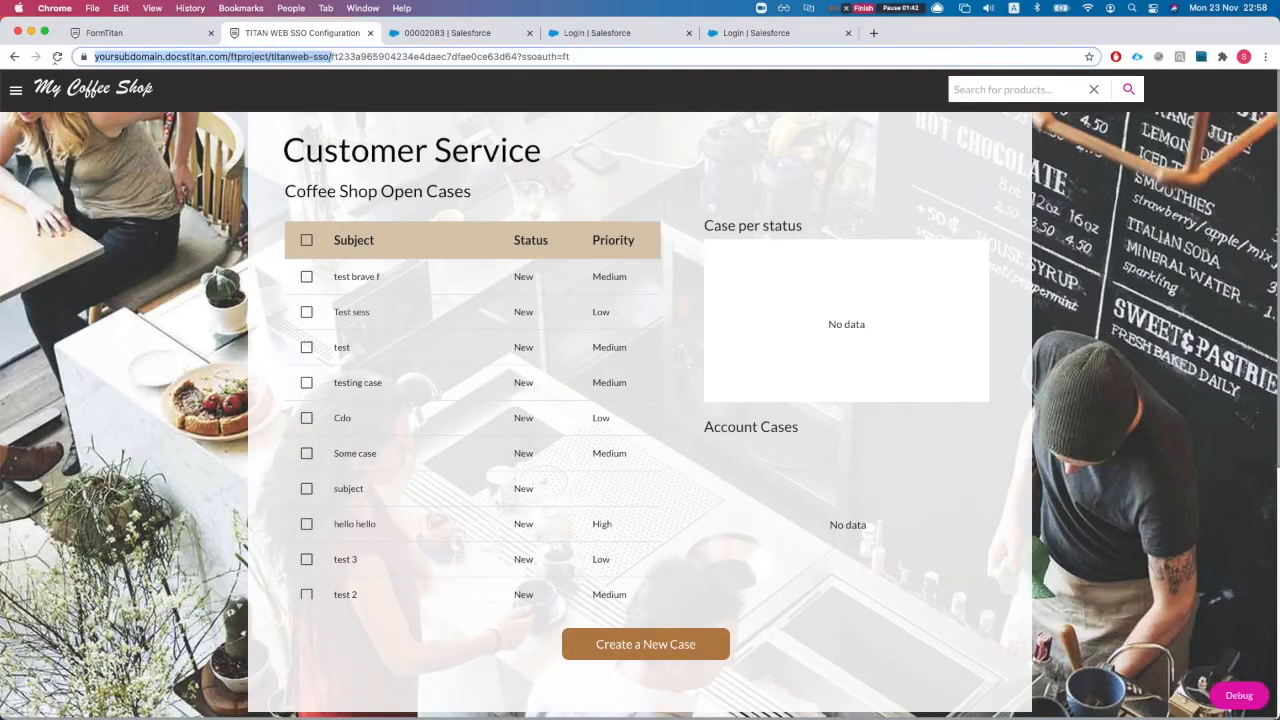
pyautogui.hotkey('ctrl', 'Up')
pyautogui.click(365, 244)
pyautogui.write('https://yoursubdomain.docstitan.com/ftproject/titanweb-sso/')
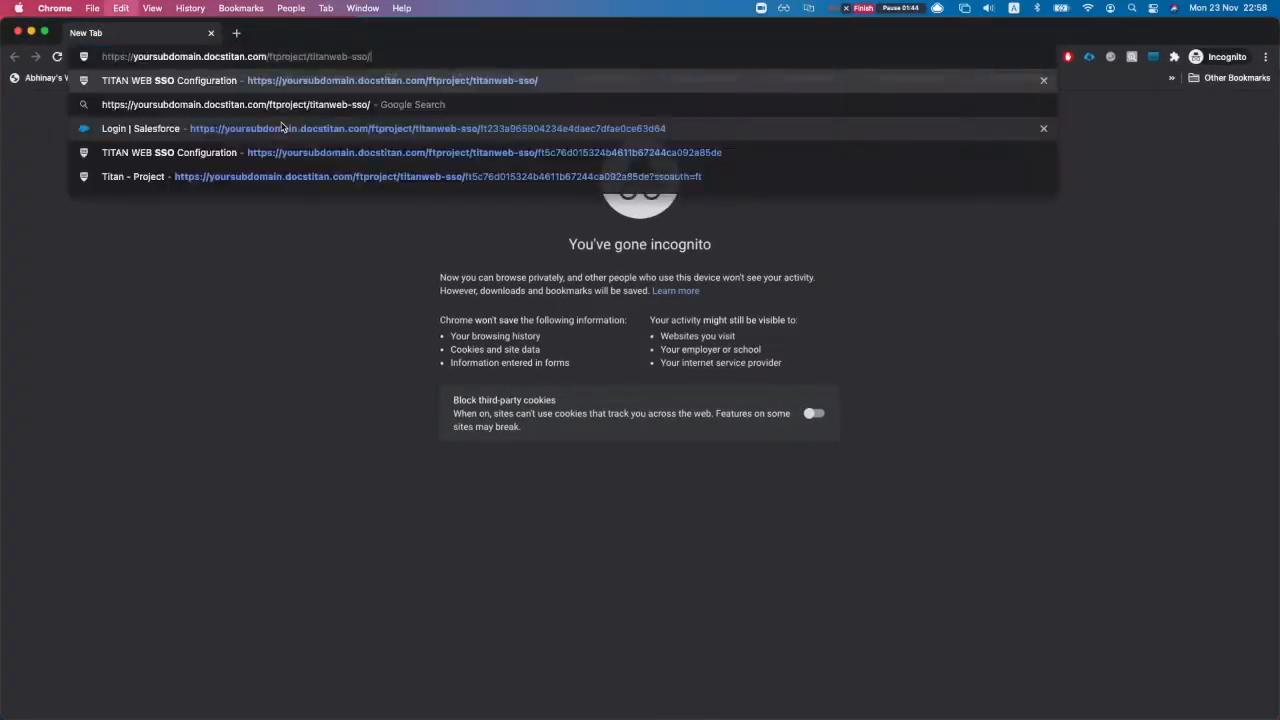
pyautogui.press('Return')
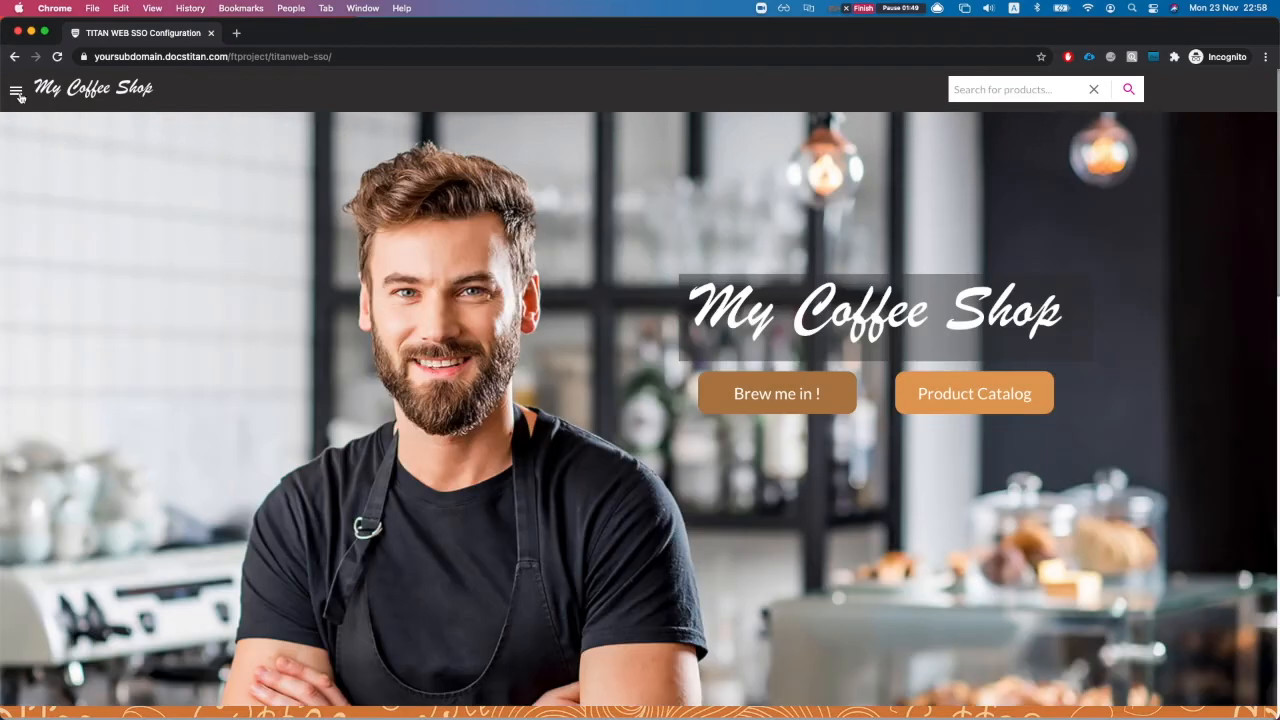
# Step: Go to Customer Service and sign in with a different saved Salesforce login
pyautogui.click(17, 92)
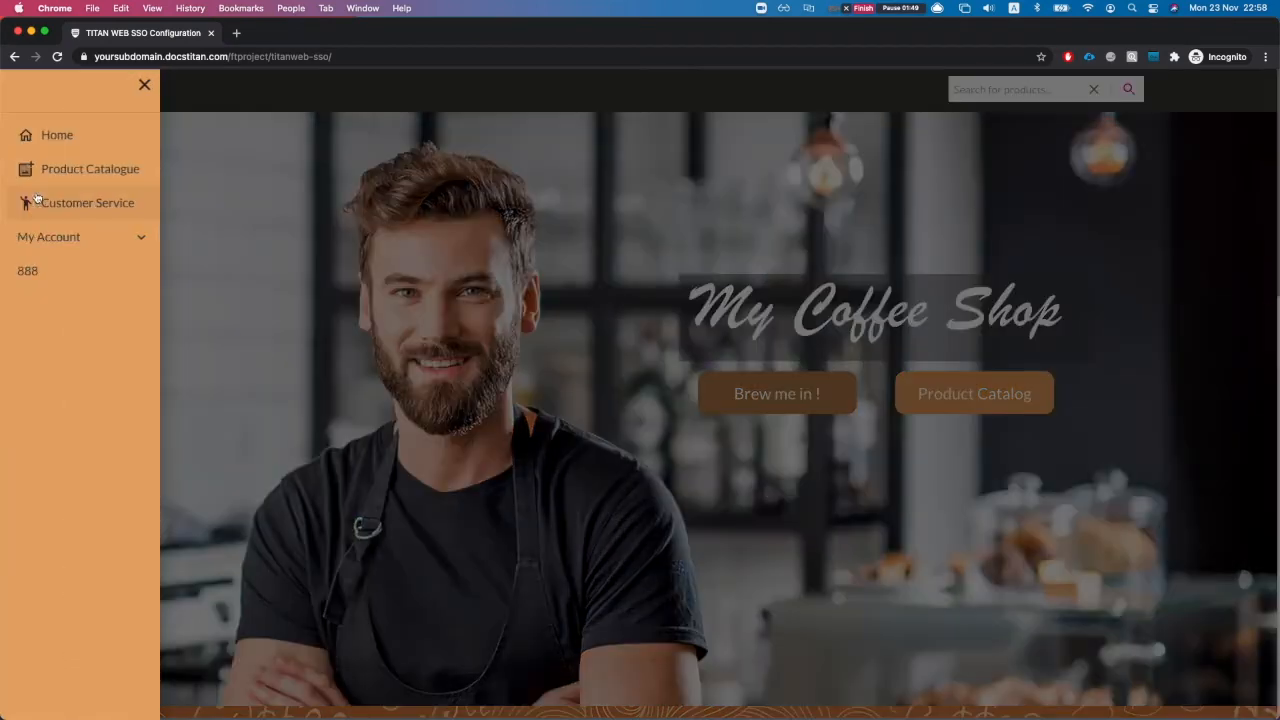
pyautogui.click(68, 202)
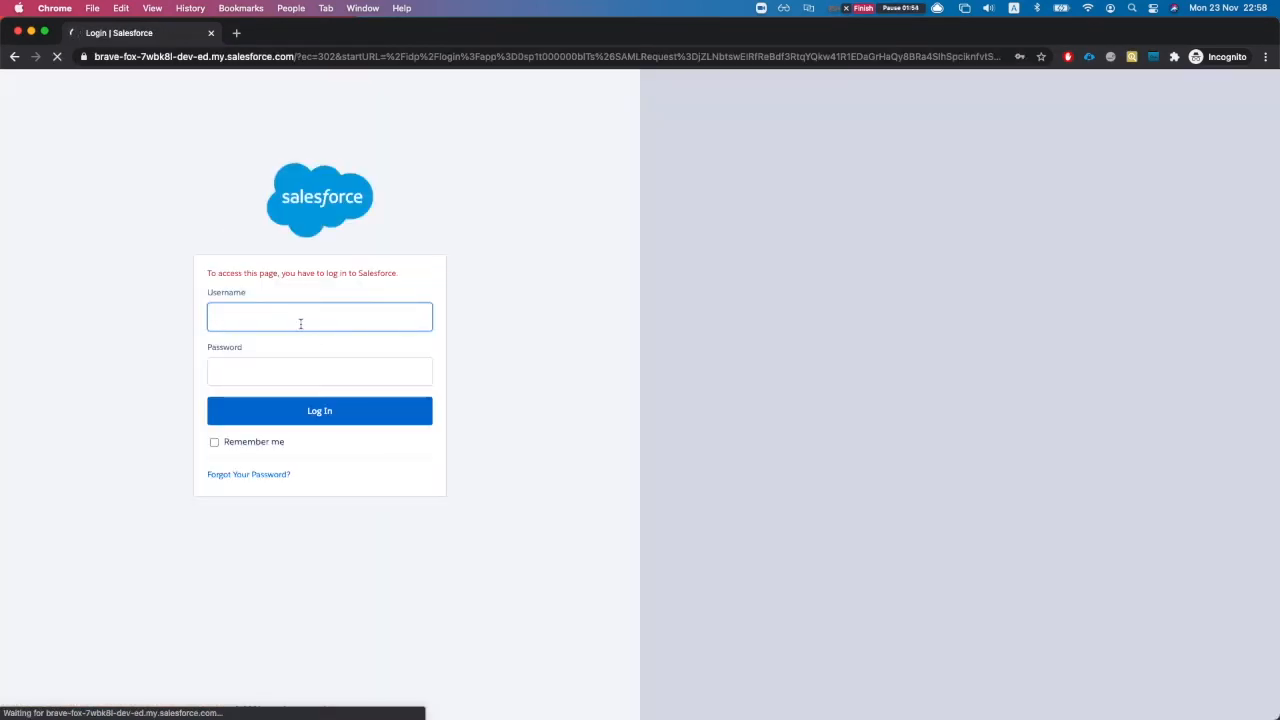
pyautogui.click(300, 323)
pyautogui.click(330, 385)
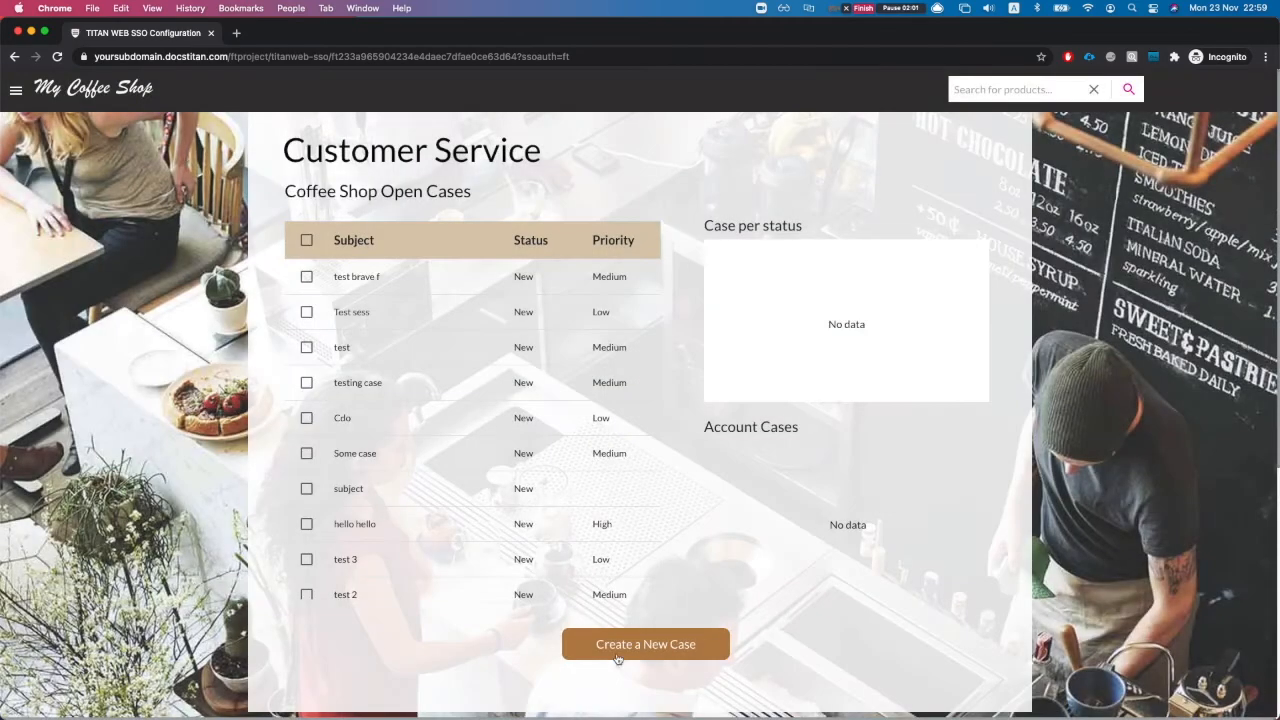
# Step: Start a new 'Test mrg' case with Medium priority and Structural case type
pyautogui.click(610, 644)
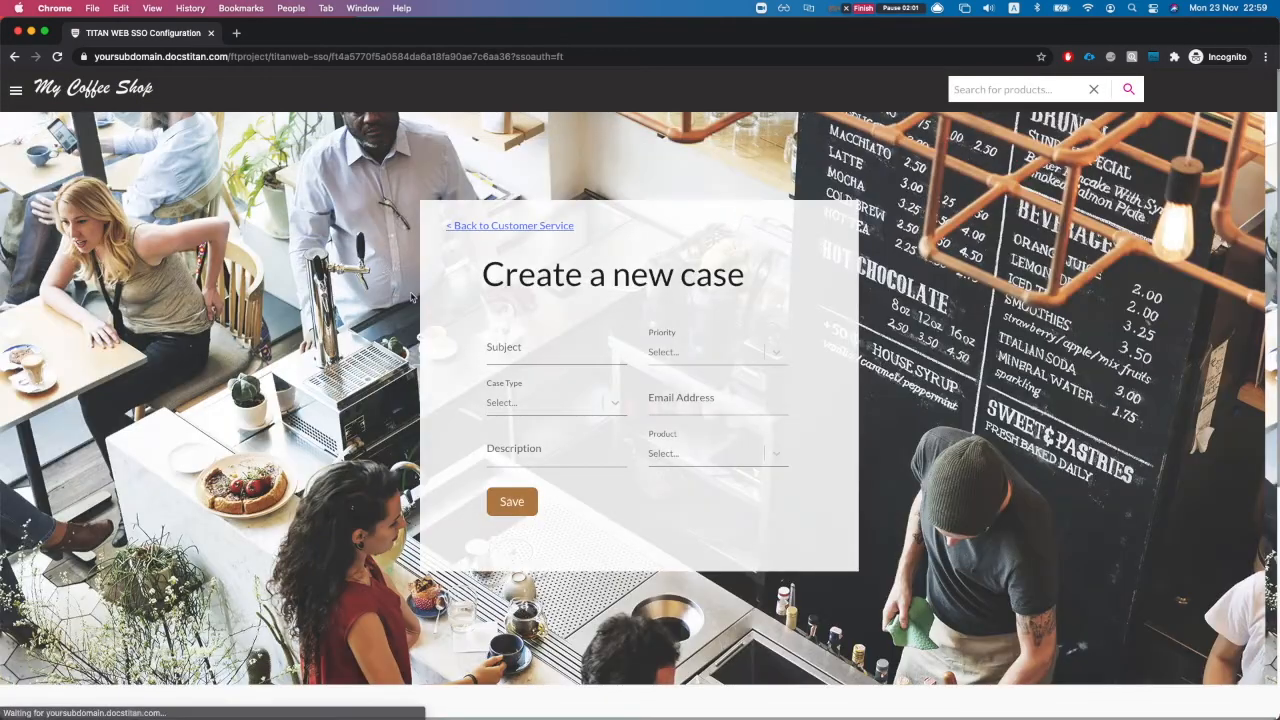
pyautogui.click(537, 349)
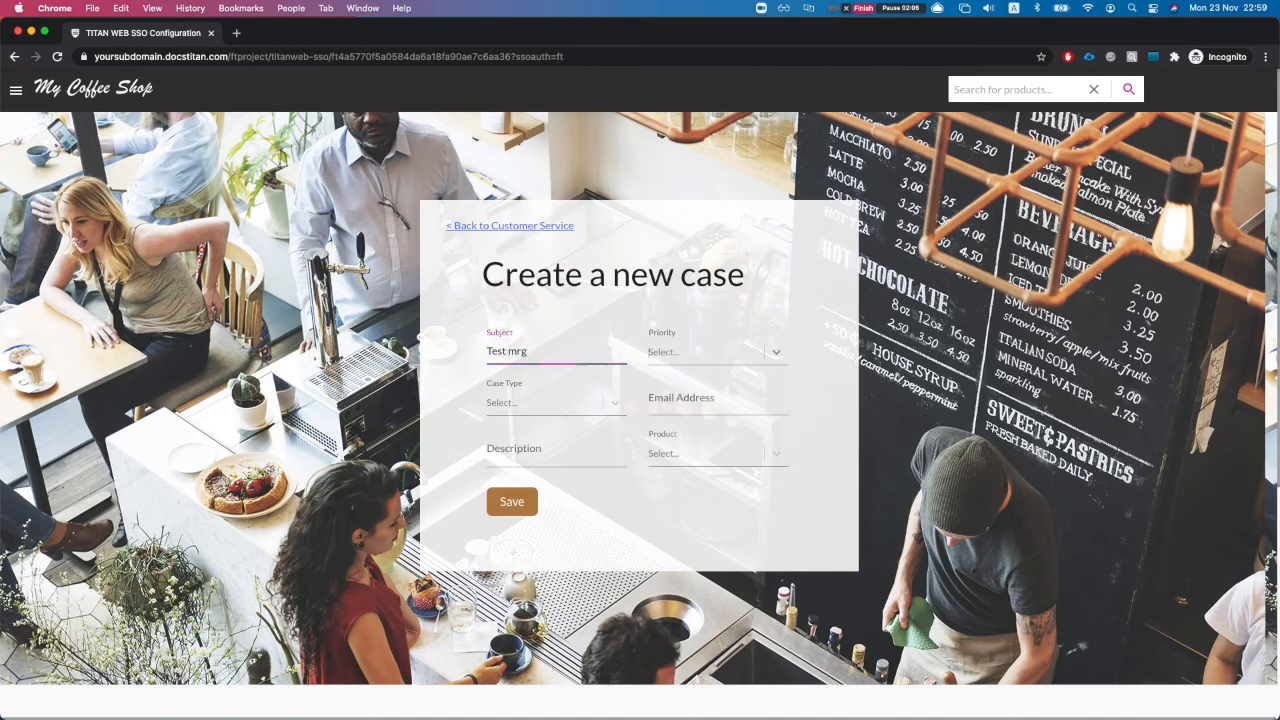
pyautogui.click(690, 352)
pyautogui.click(680, 408)
pyautogui.click(536, 405)
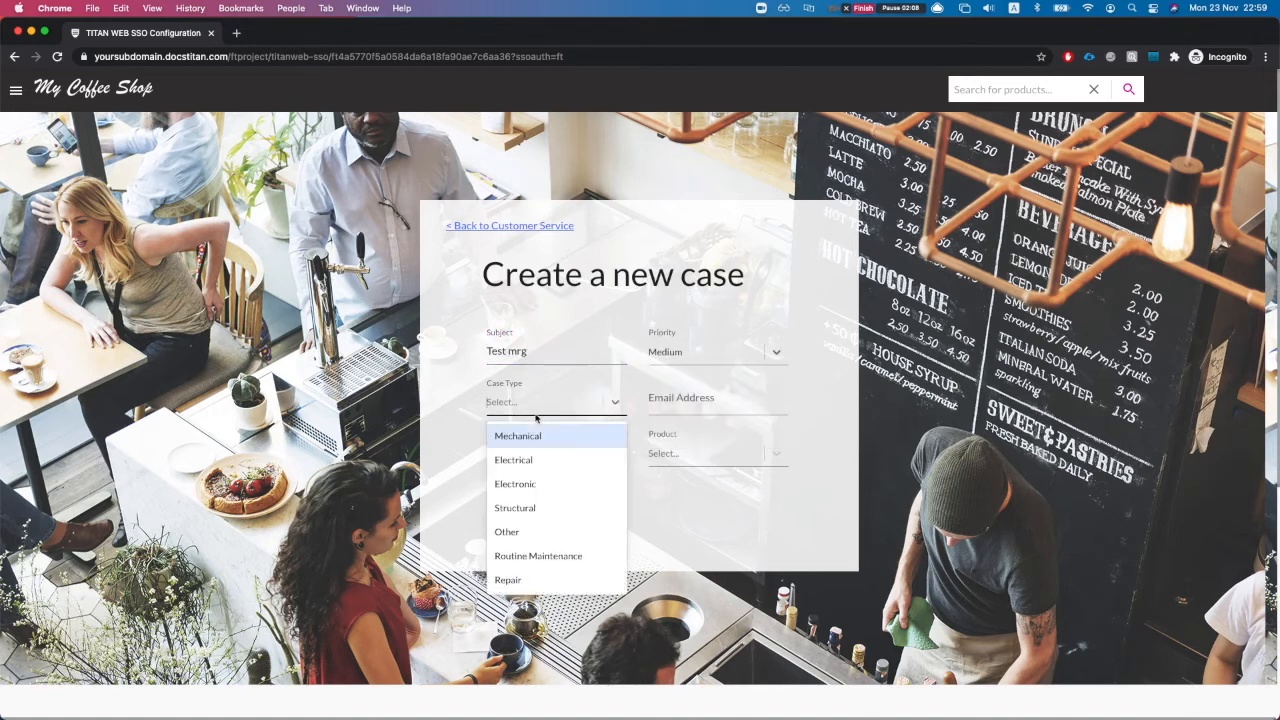
pyautogui.click(515, 531)
pyautogui.click(564, 404)
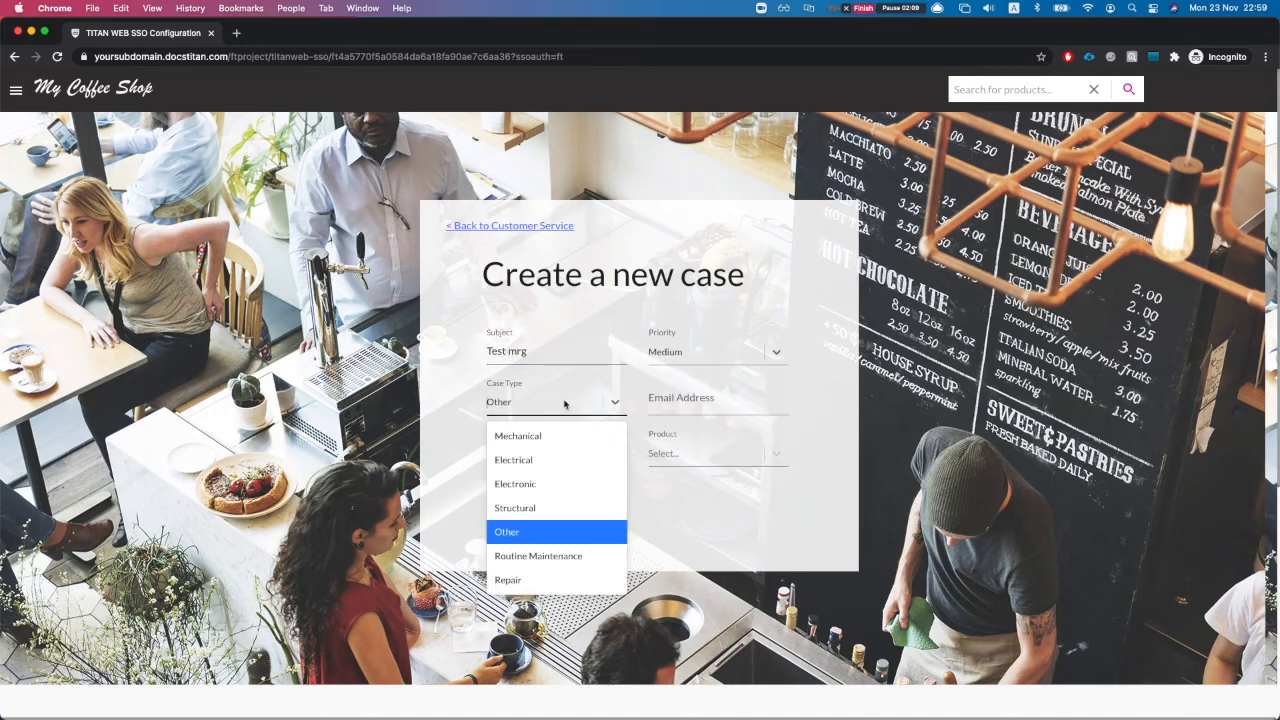
pyautogui.click(515, 507)
# Step: Fill in the contact email and description 'some dec', pick product GC3040, and save the case
pyautogui.click(691, 399)
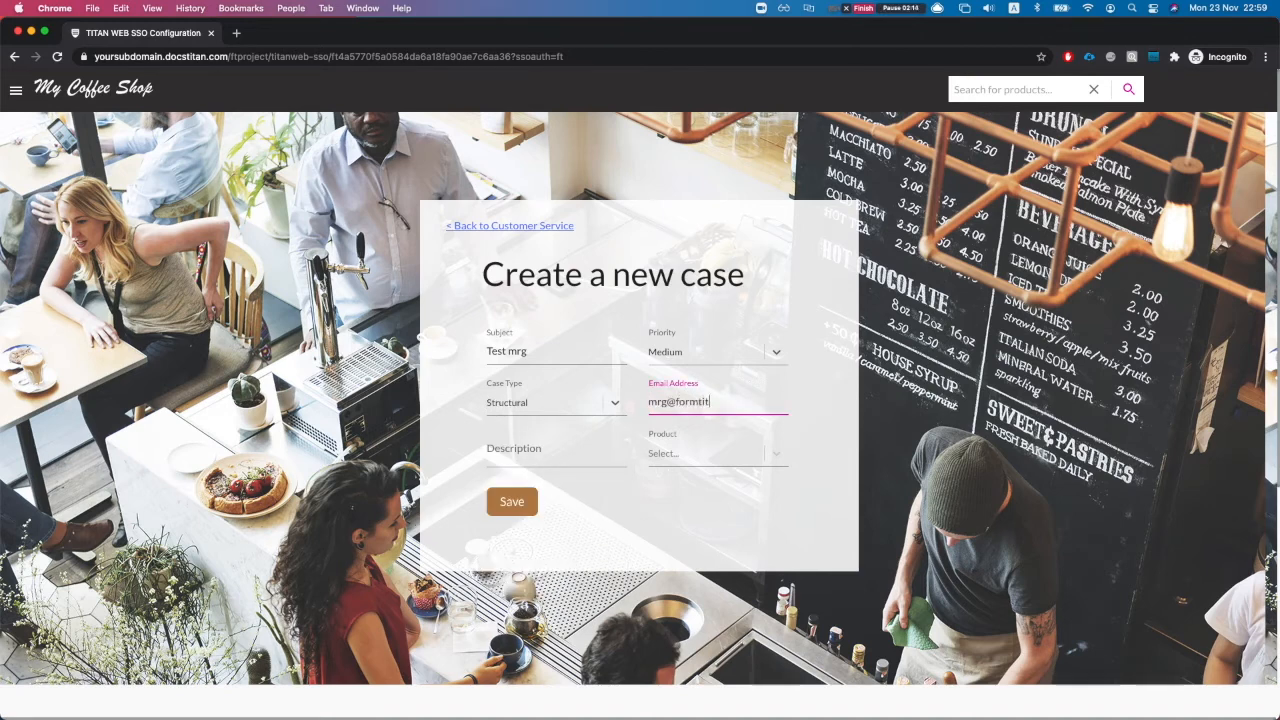
pyautogui.click(576, 459)
pyautogui.write('sdfdsf')
pyautogui.doubleClick(576, 459)
pyautogui.write('some dec')
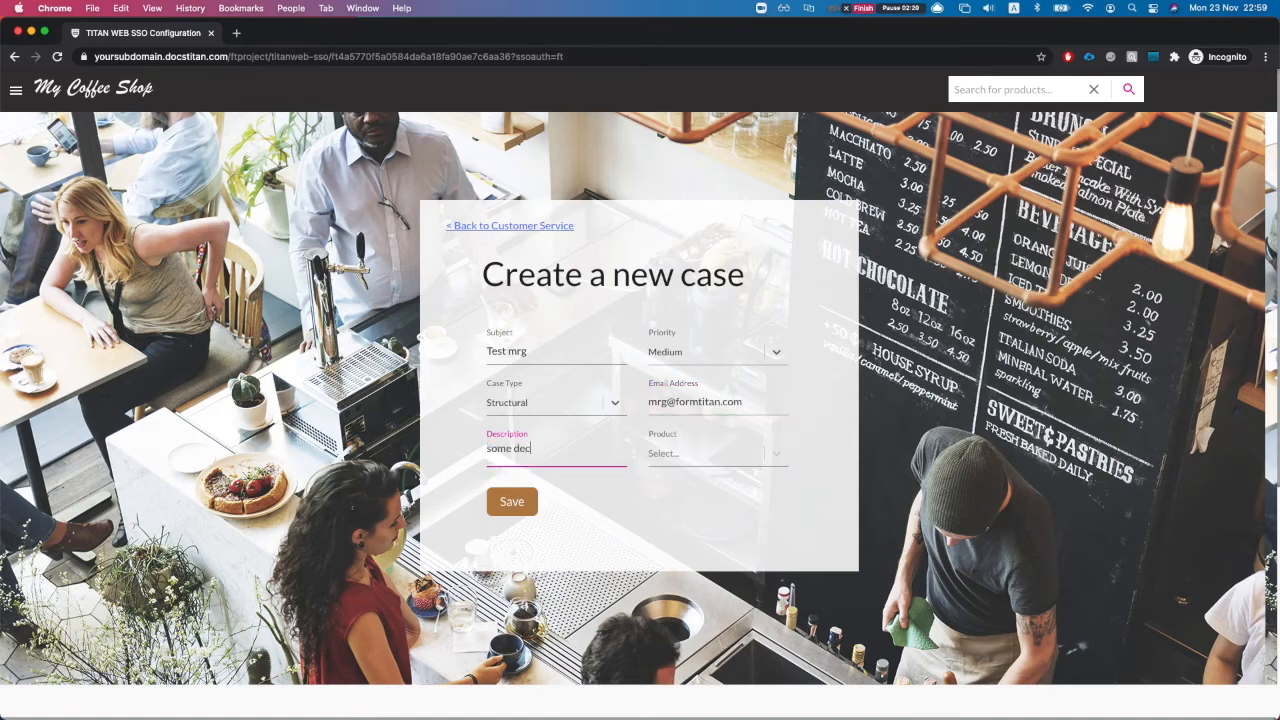
pyautogui.click(686, 458)
pyautogui.click(686, 533)
pyautogui.click(510, 503)
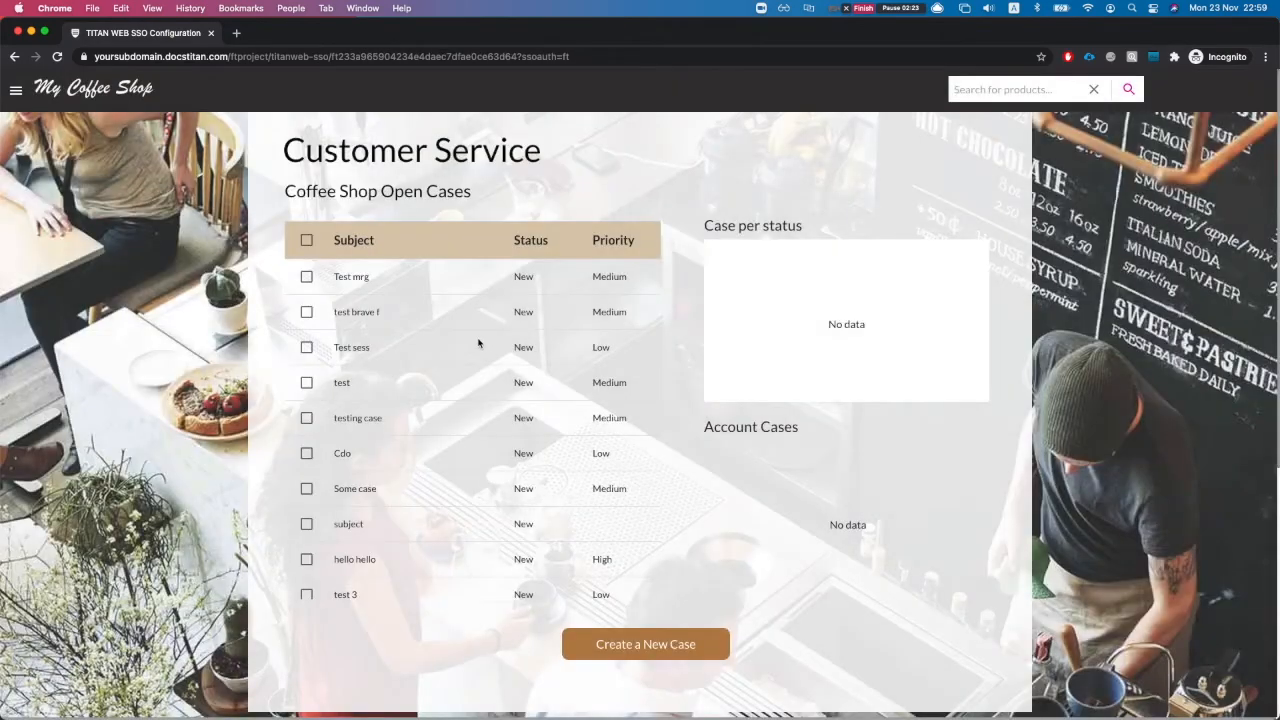
# Step: Return to the FormTitan project editor's integration logs
pyautogui.hotkey('ctrl', 'Up')
pyautogui.click(424, 327)
pyautogui.click(145, 34)
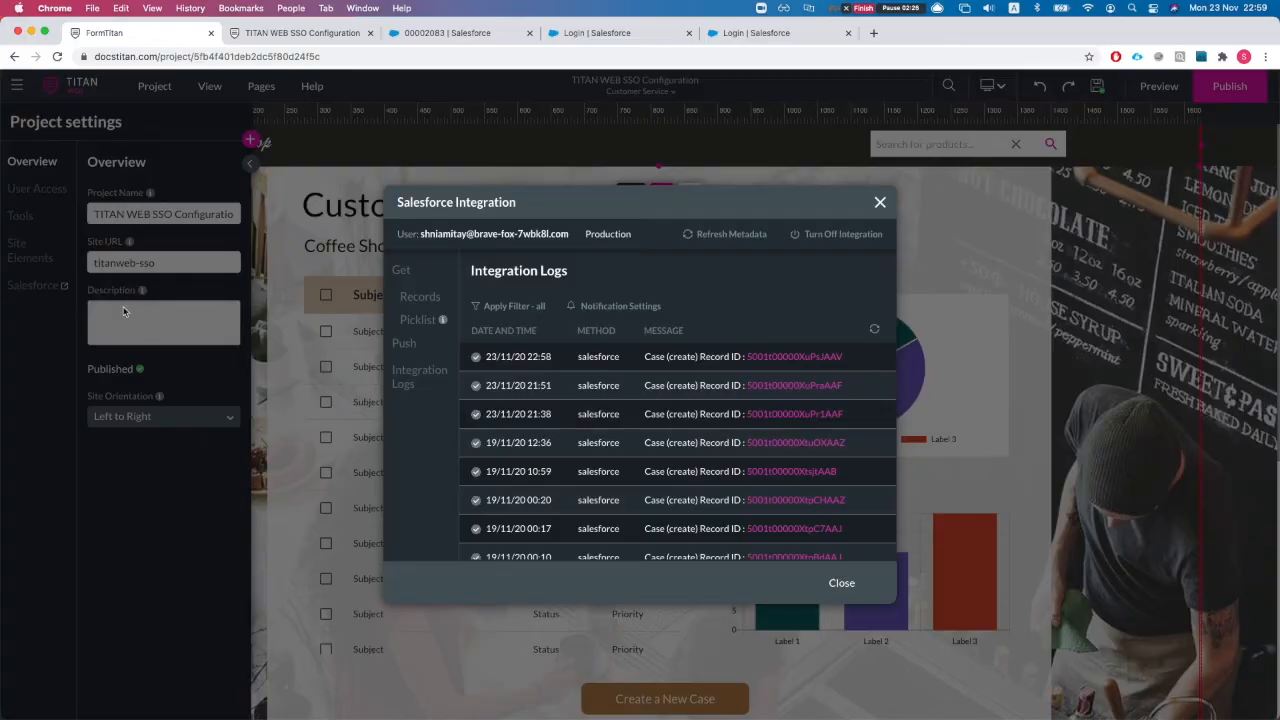
# Step: Refresh the Integration Logs and open the newest 22:59 entry's 'Test mrg' case in Salesforce
pyautogui.click(406, 342)
pyautogui.click(410, 376)
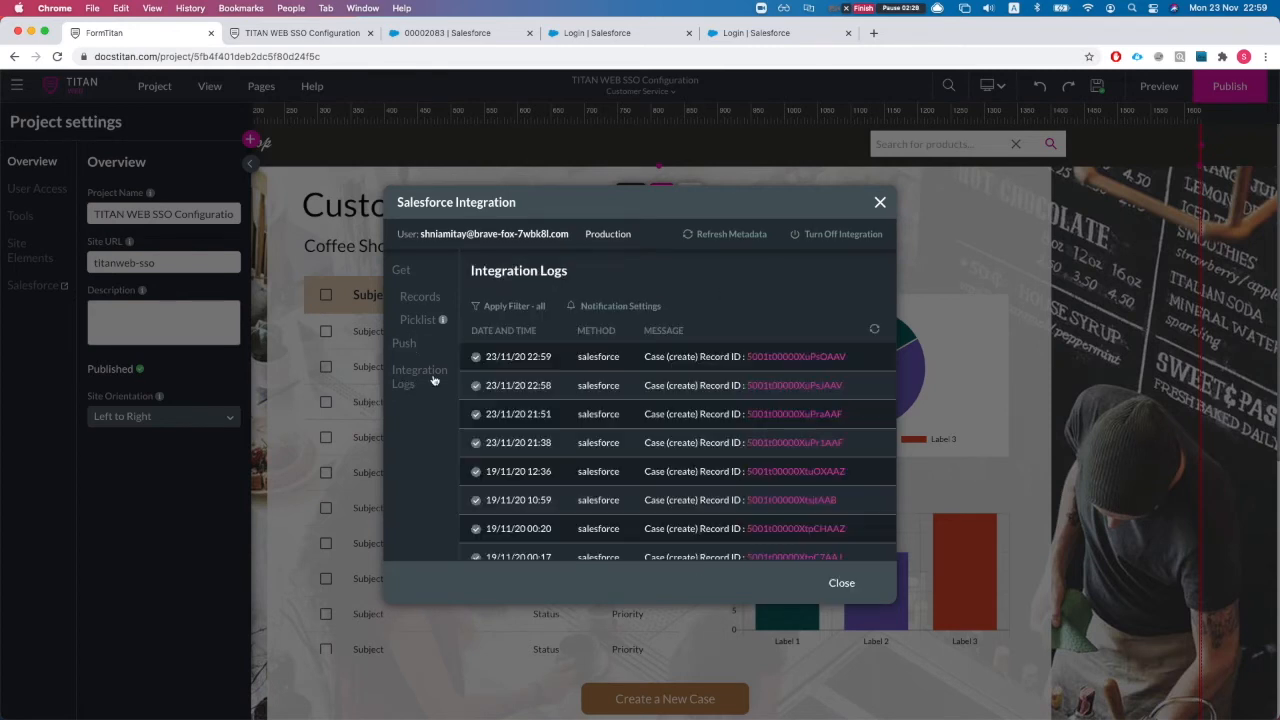
pyautogui.click(788, 357)
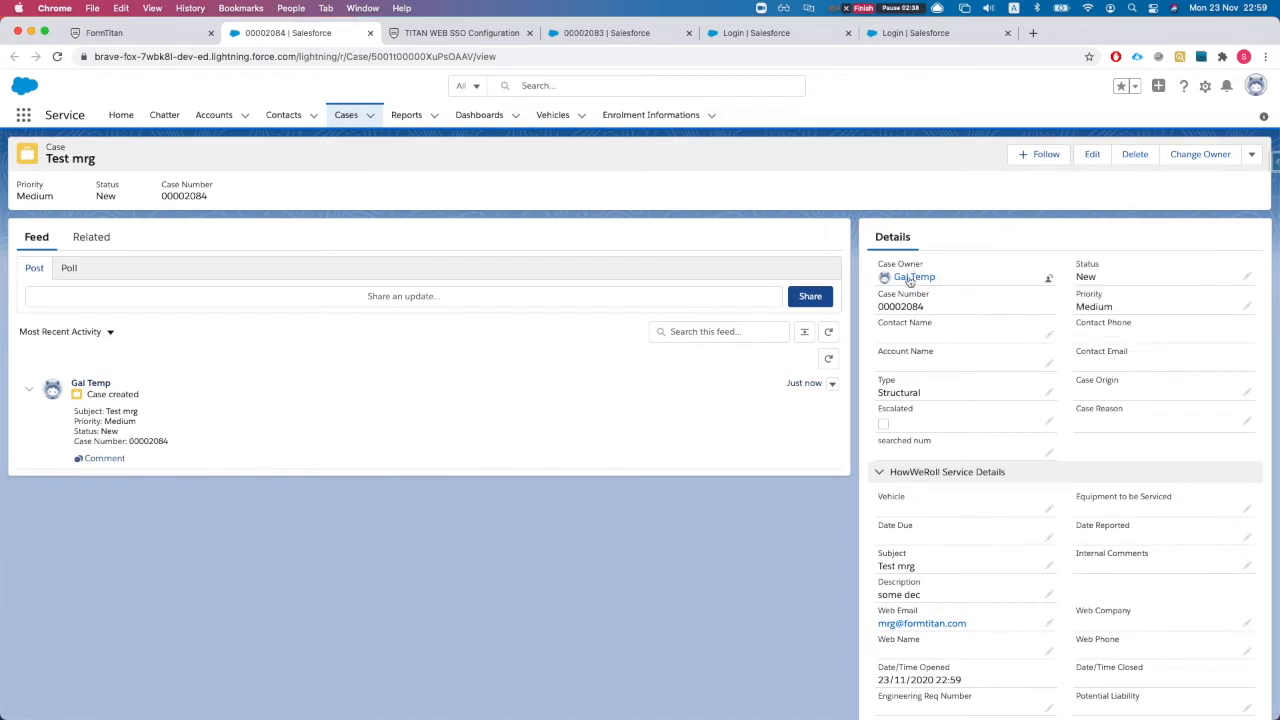
pyautogui.moveTo(906, 278)
# Step: Check the live site's debug values for sso_userid and created_caseid, then go back to the FormTitan editor
pyautogui.click(487, 36)
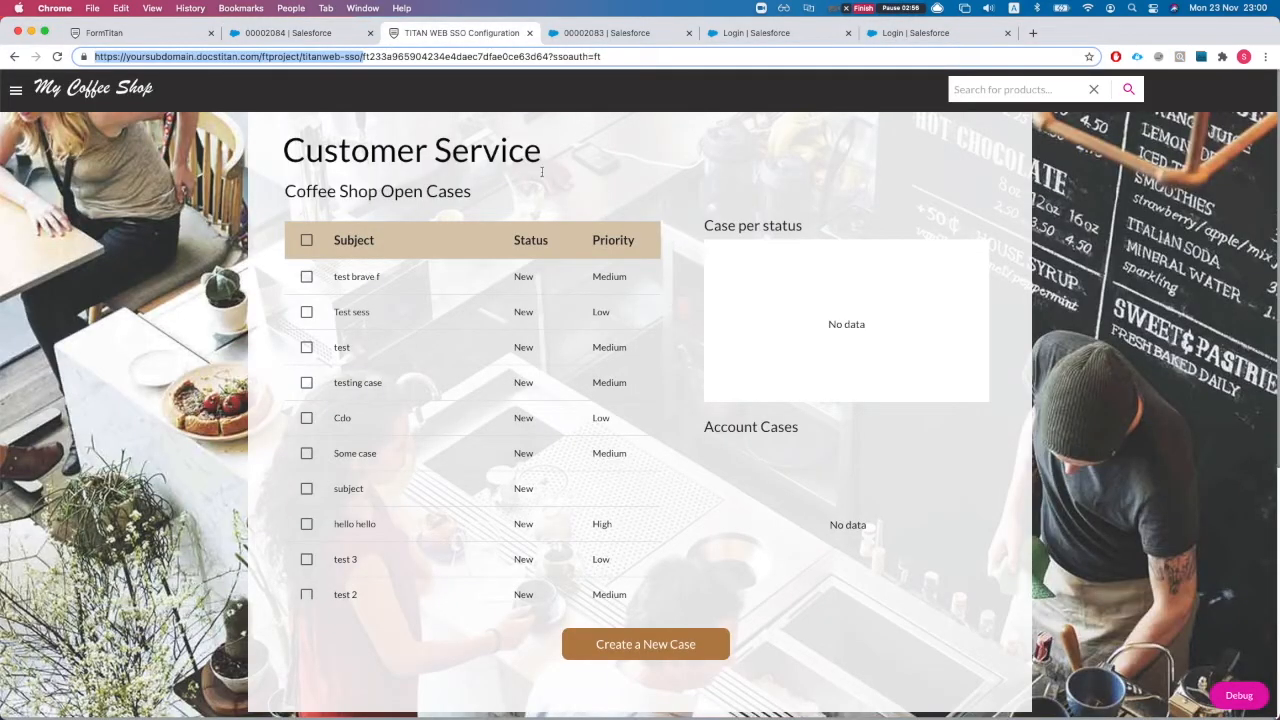
pyautogui.click(1232, 696)
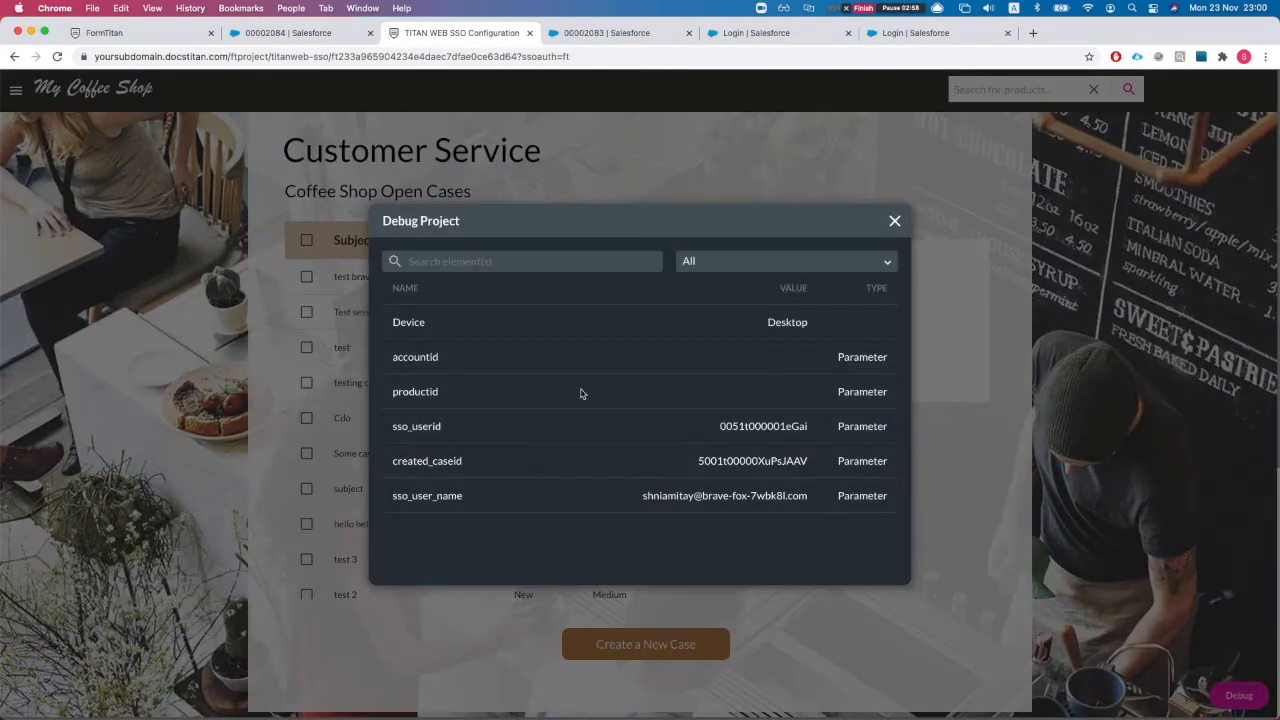
pyautogui.moveTo(394, 428); pyautogui.dragTo(450, 432)
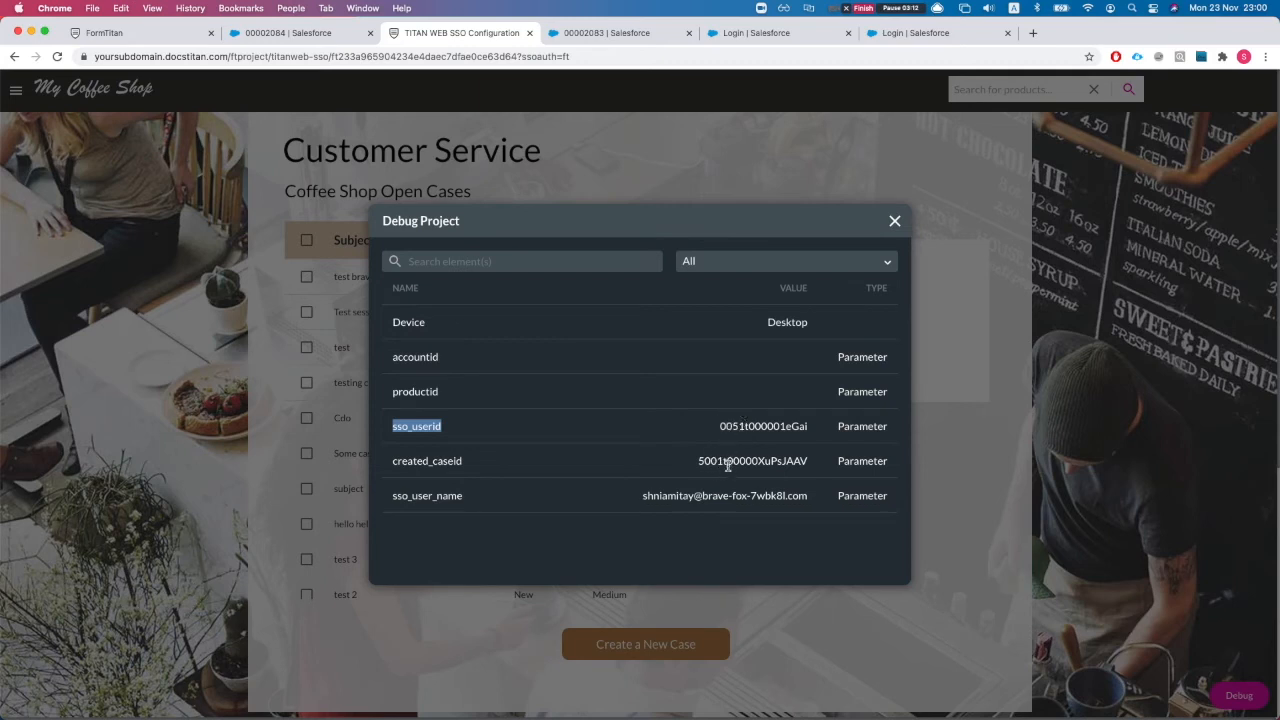
pyautogui.doubleClick(727, 462)
pyautogui.click(762, 420)
pyautogui.click(894, 221)
pyautogui.click(165, 33)
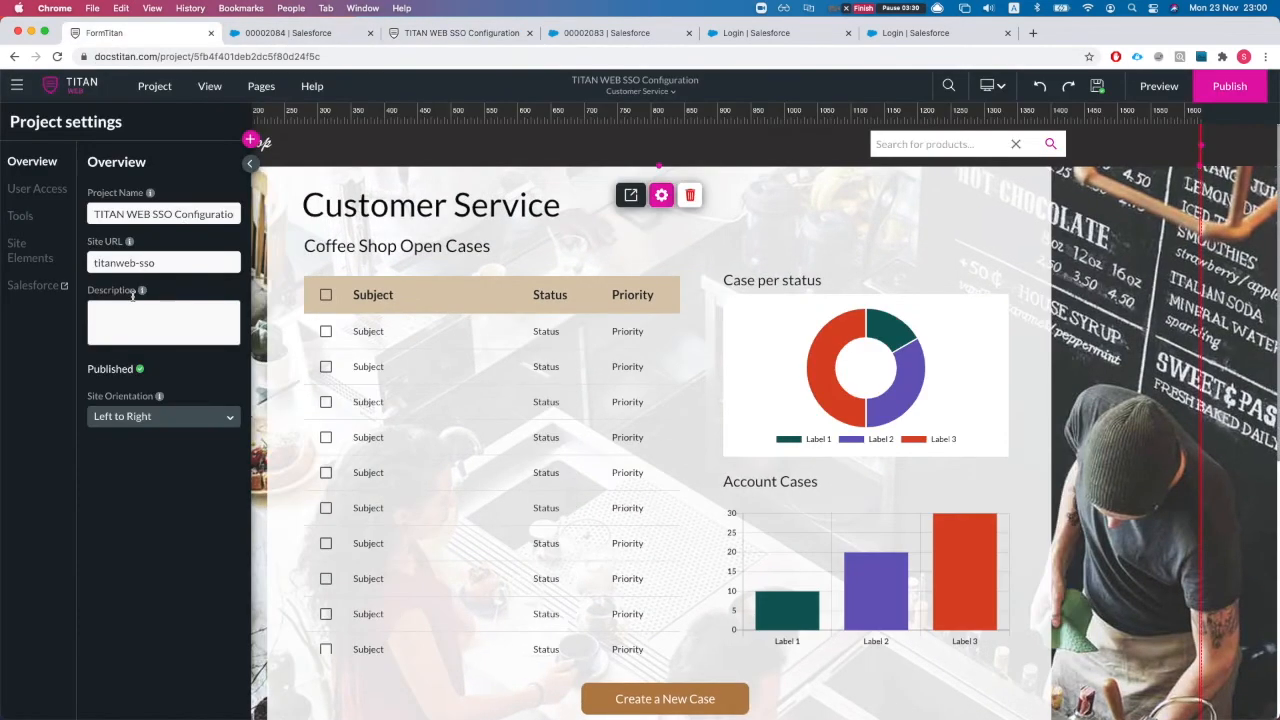
# Step: Open the Coffee Shop Open Cases table's CustomerSupportTable Salesforce integration for editing
pyautogui.click(250, 163)
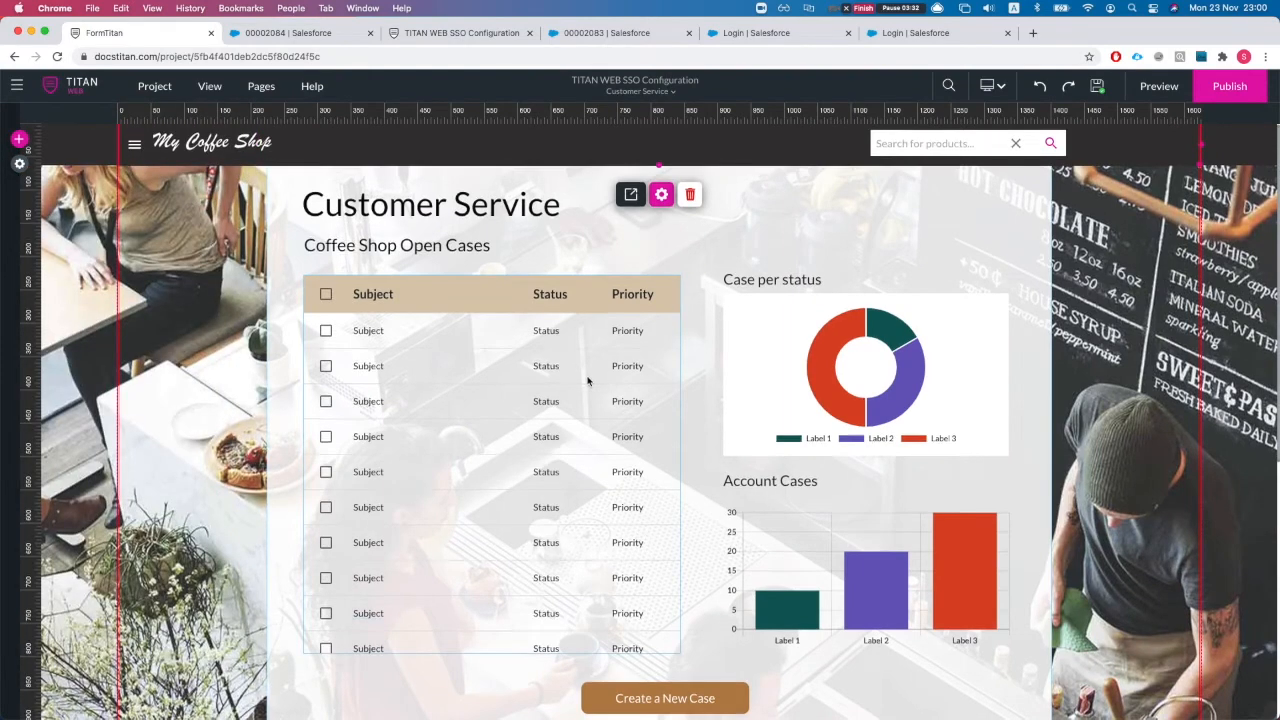
pyautogui.scroll(-1, 588, 381)
pyautogui.click(510, 400)
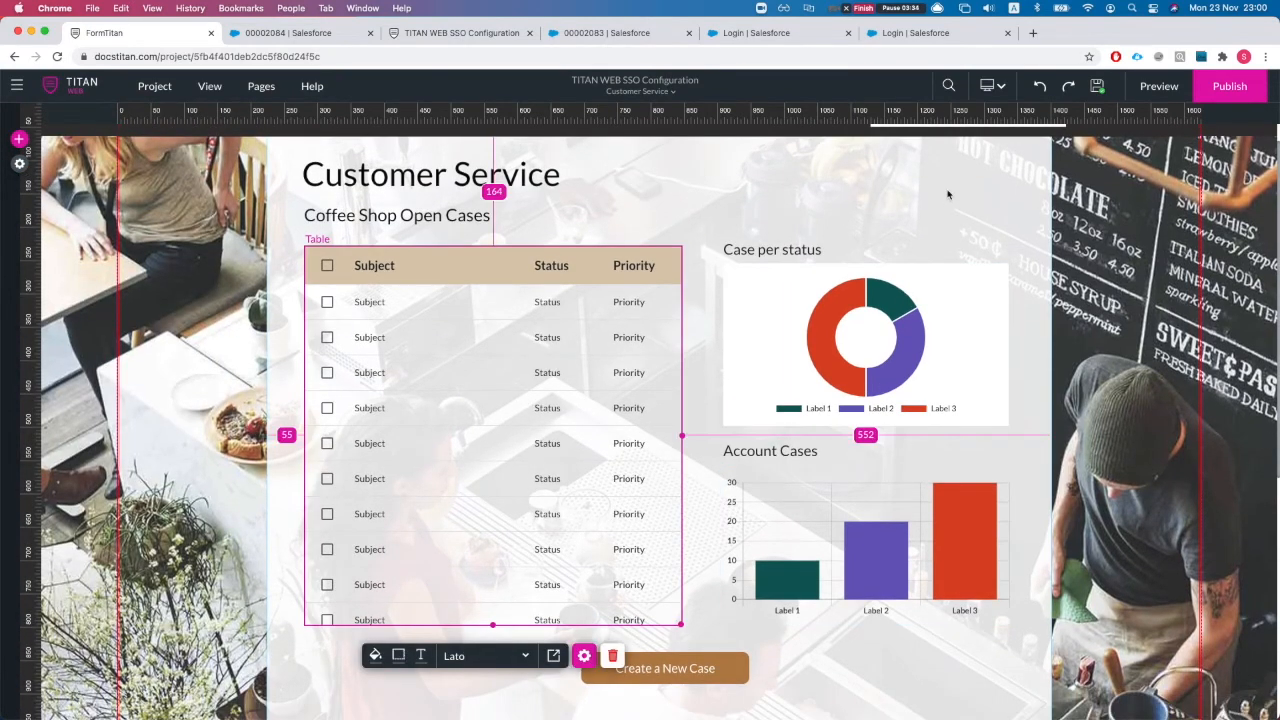
pyautogui.click(584, 655)
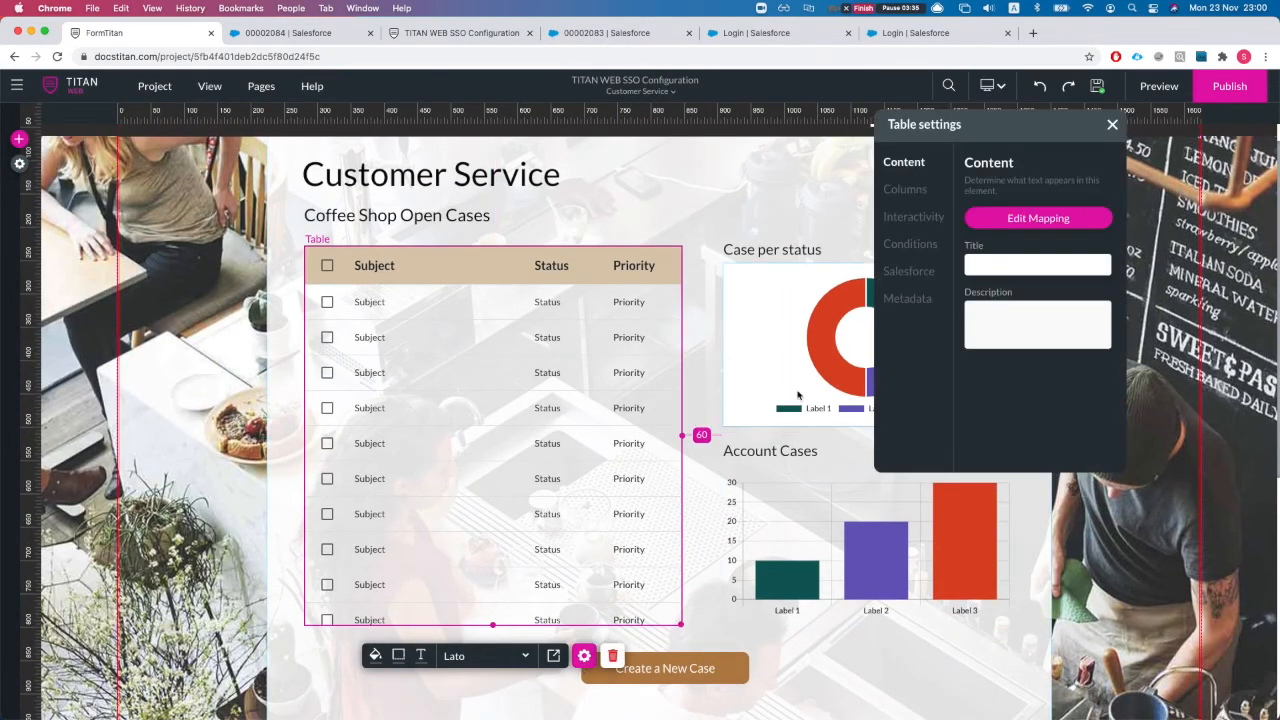
pyautogui.click(923, 199)
pyautogui.click(920, 218)
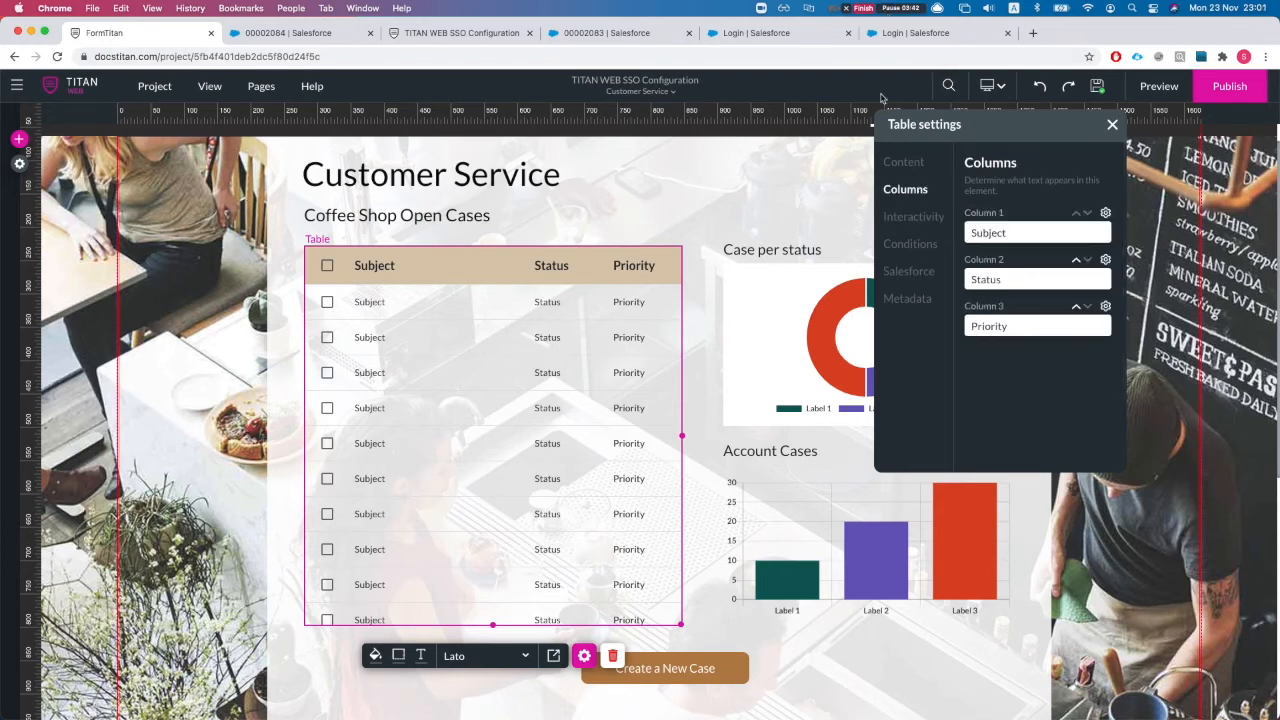
pyautogui.click(902, 276)
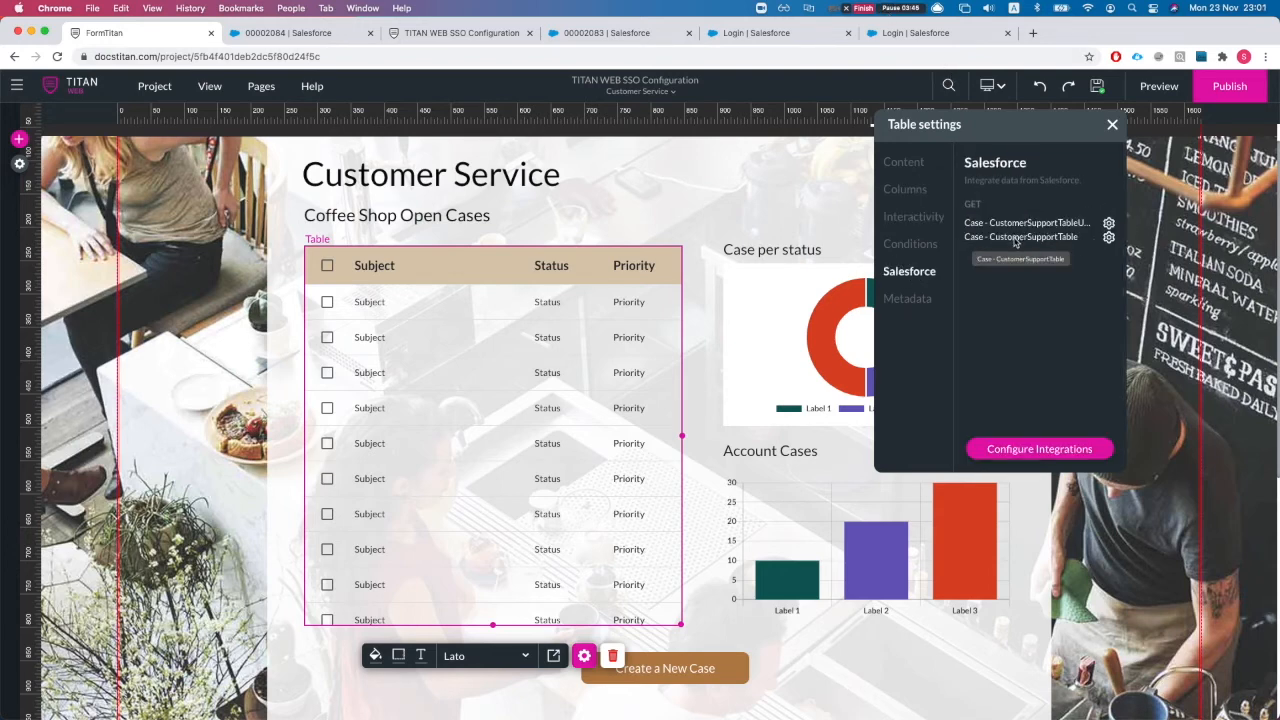
pyautogui.click(1108, 237)
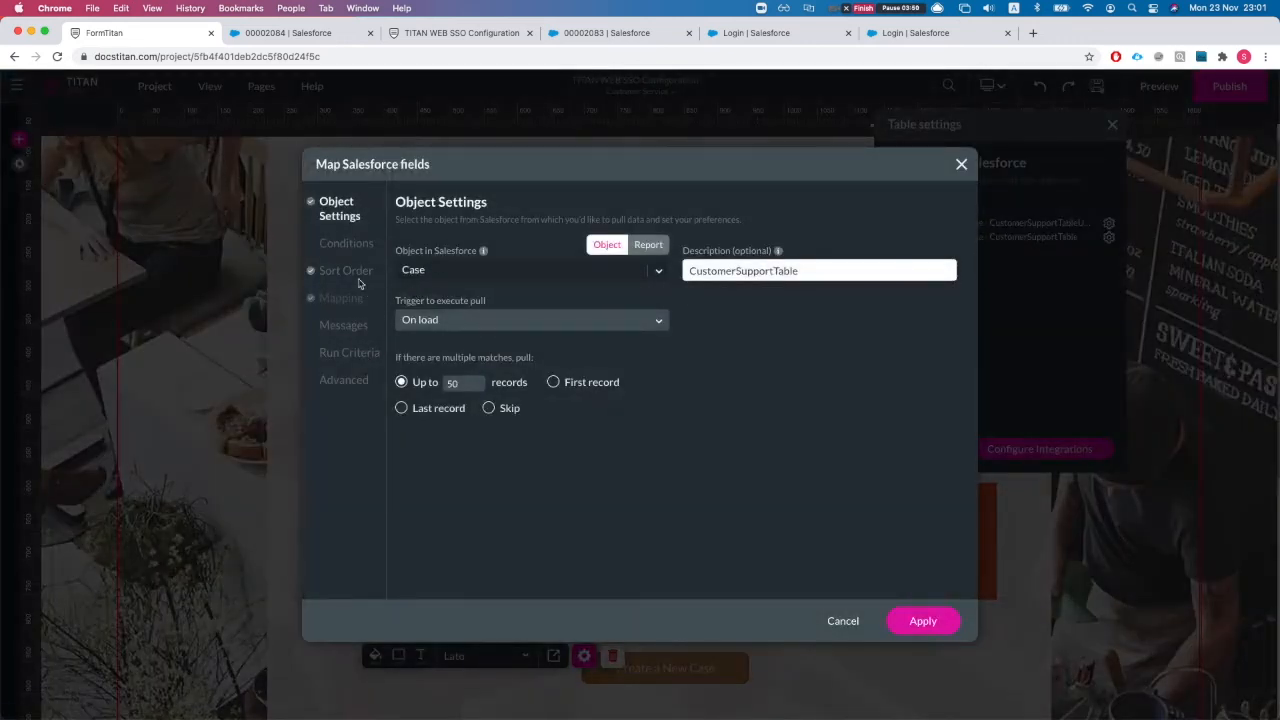
# Step: Add a filter condition on the Owner ID case field
pyautogui.click(345, 243)
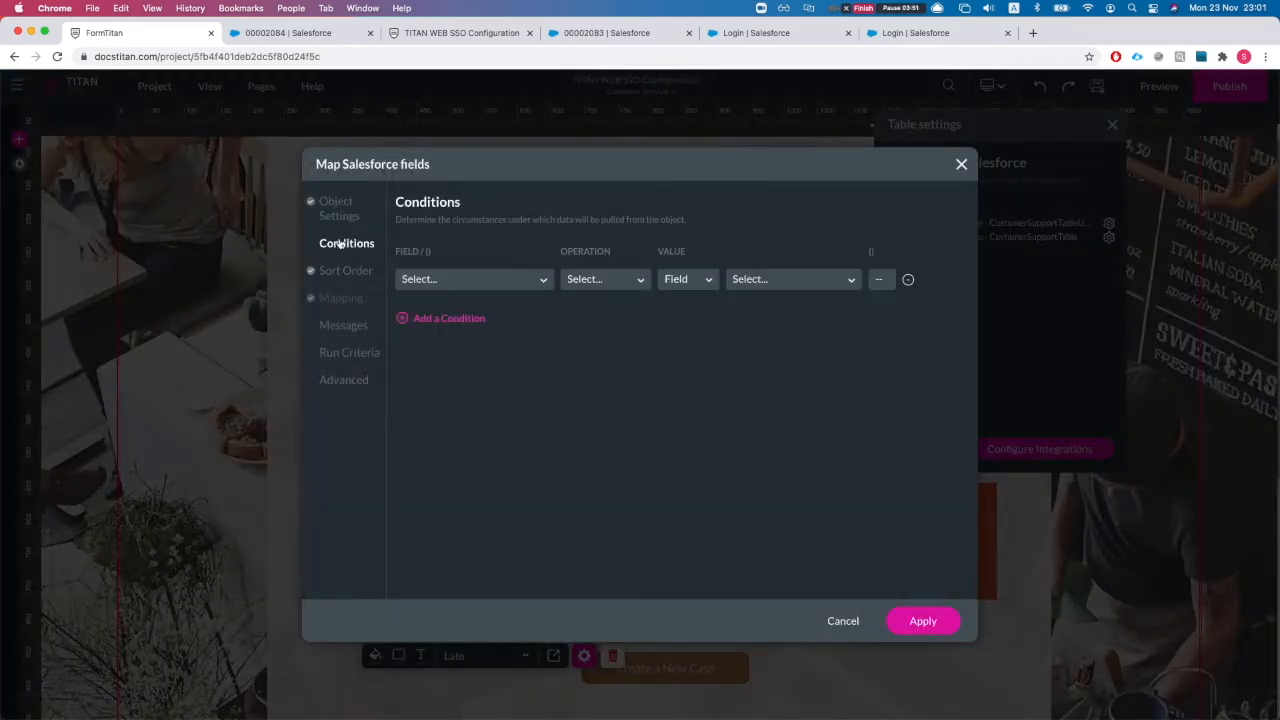
pyautogui.click(436, 282)
pyautogui.write('us')
pyautogui.press('BackSpace')
pyautogui.press('BackSpace')
pyautogui.write('w')
pyautogui.press('BackSpace')
pyautogui.write('ow')
pyautogui.press('Return')
# Step: Set the condition to Equals the field sso_userid and apply it
pyautogui.click(565, 282)
pyautogui.click(606, 331)
pyautogui.click(678, 282)
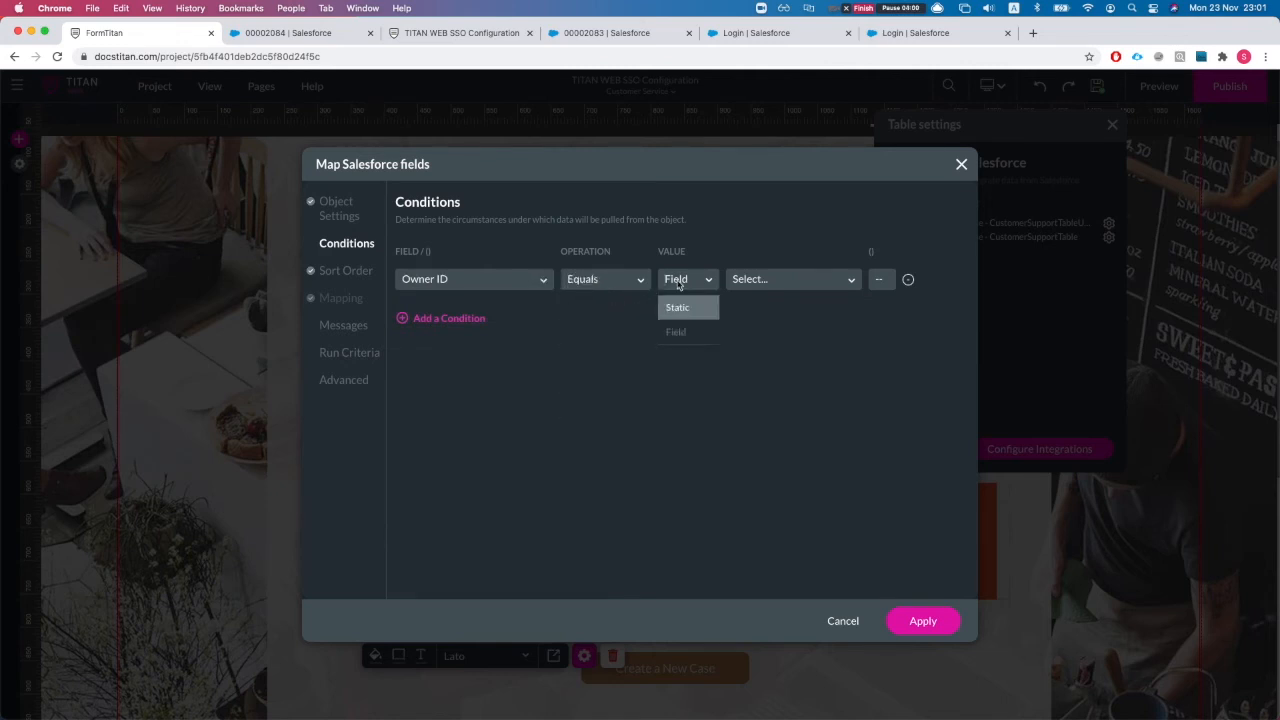
pyautogui.click(693, 333)
pyautogui.click(767, 283)
pyautogui.write('ss')
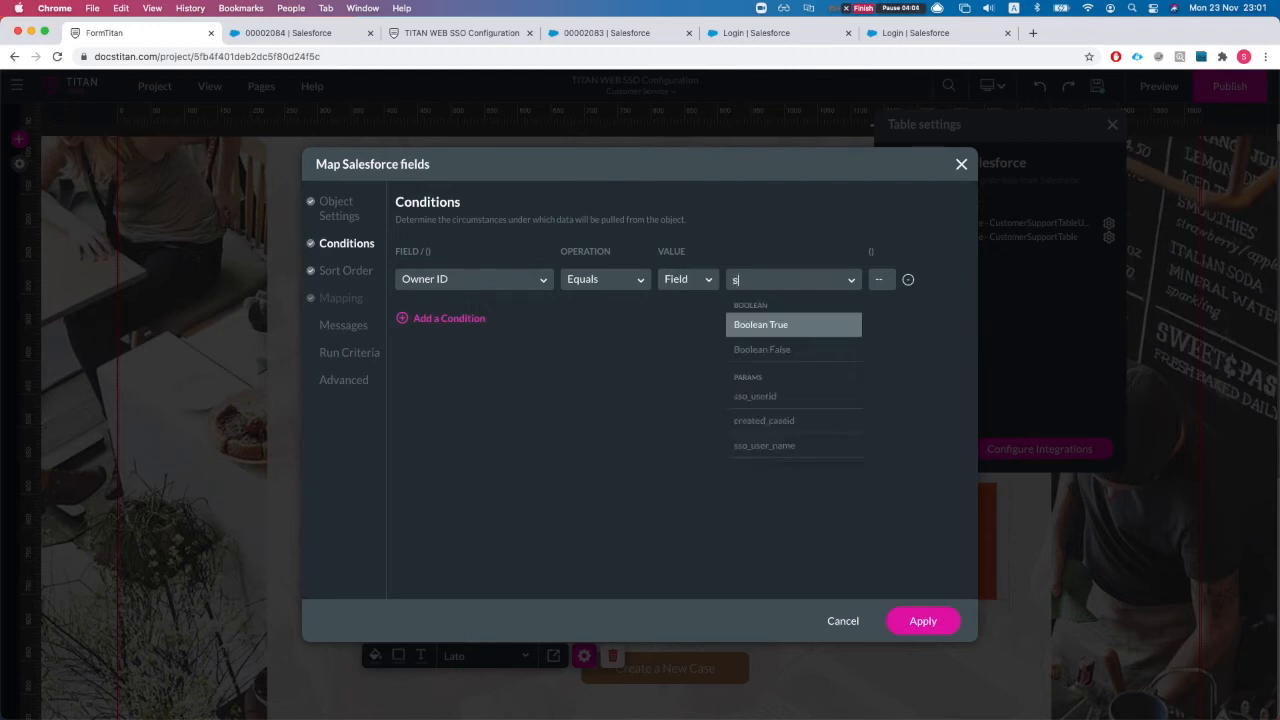
pyautogui.press('Return')
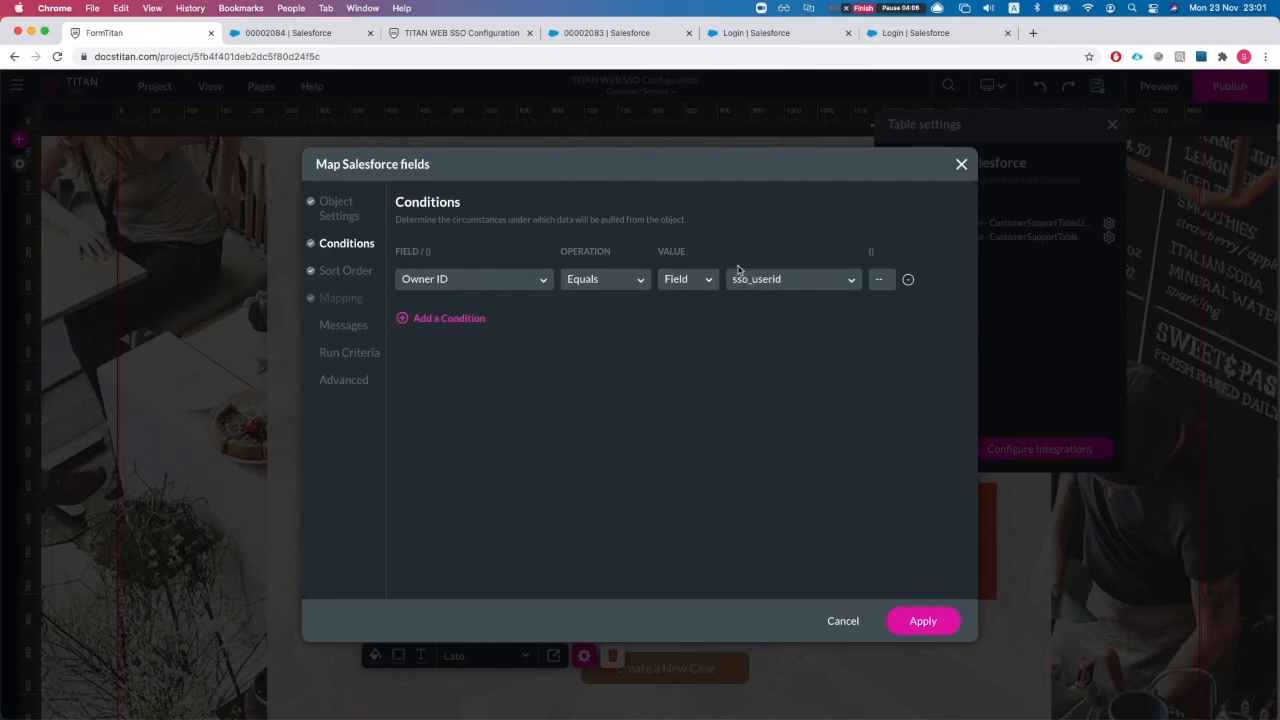
pyautogui.click(915, 621)
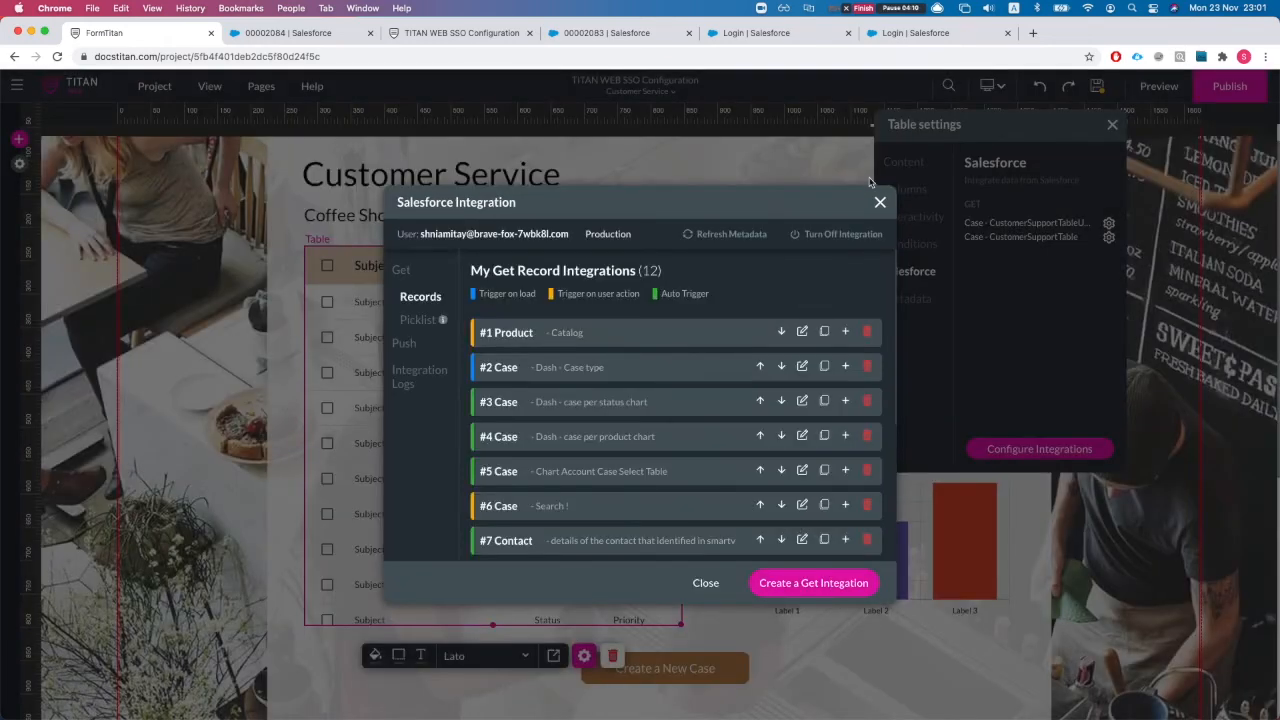
pyautogui.click(703, 583)
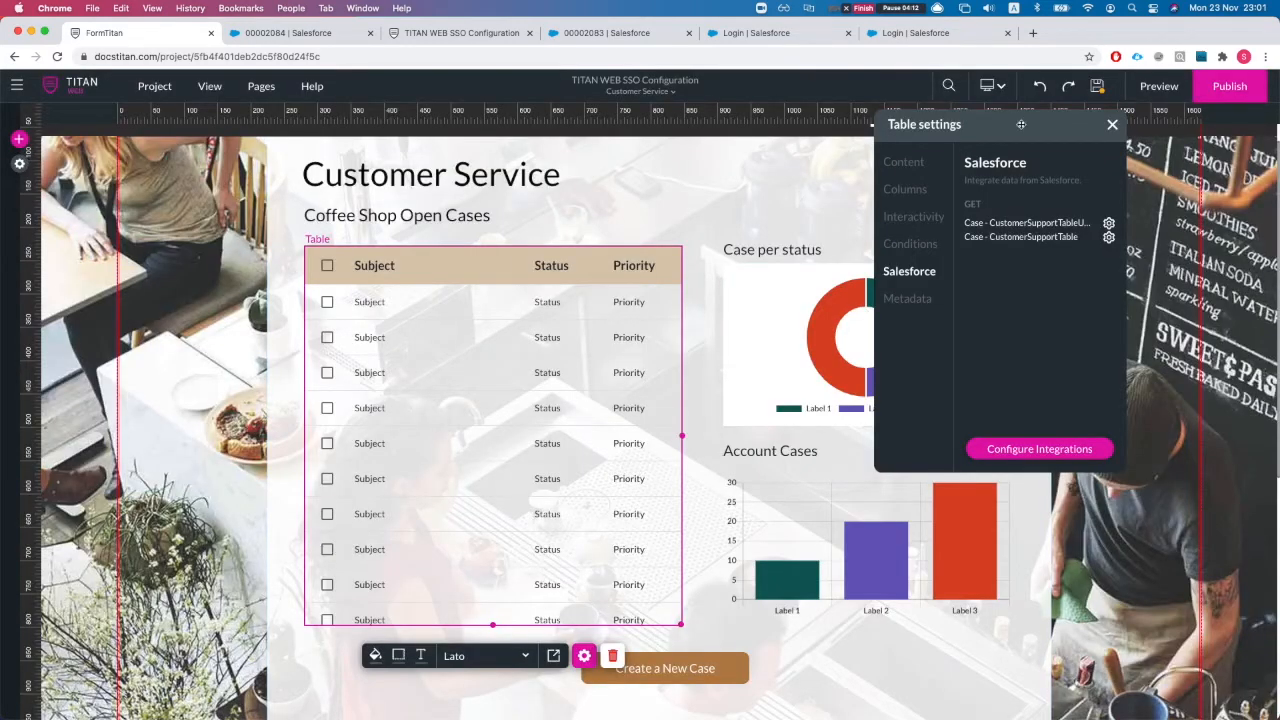
pyautogui.click(470, 36)
pyautogui.moveTo(455, 35); pyautogui.dragTo(300, 35)
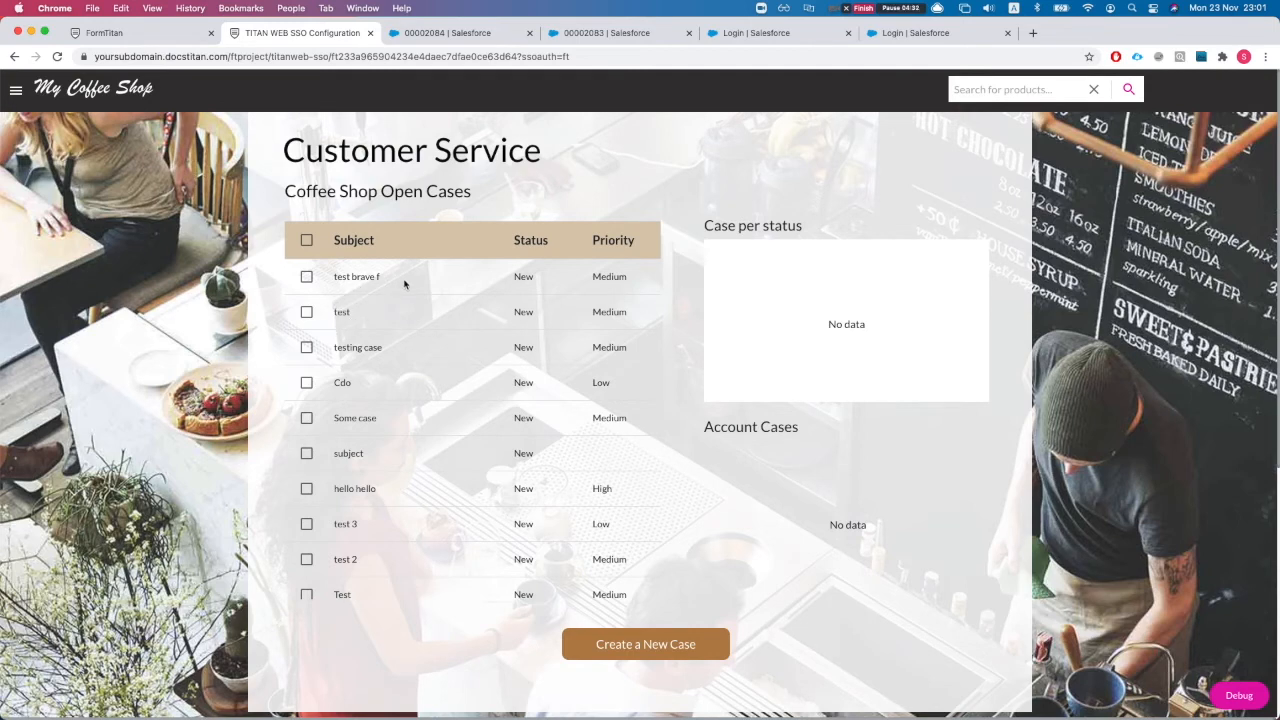
pyautogui.hotkey('ctrl', 'Up')
pyautogui.click(407, 343)
pyautogui.click(306, 277)
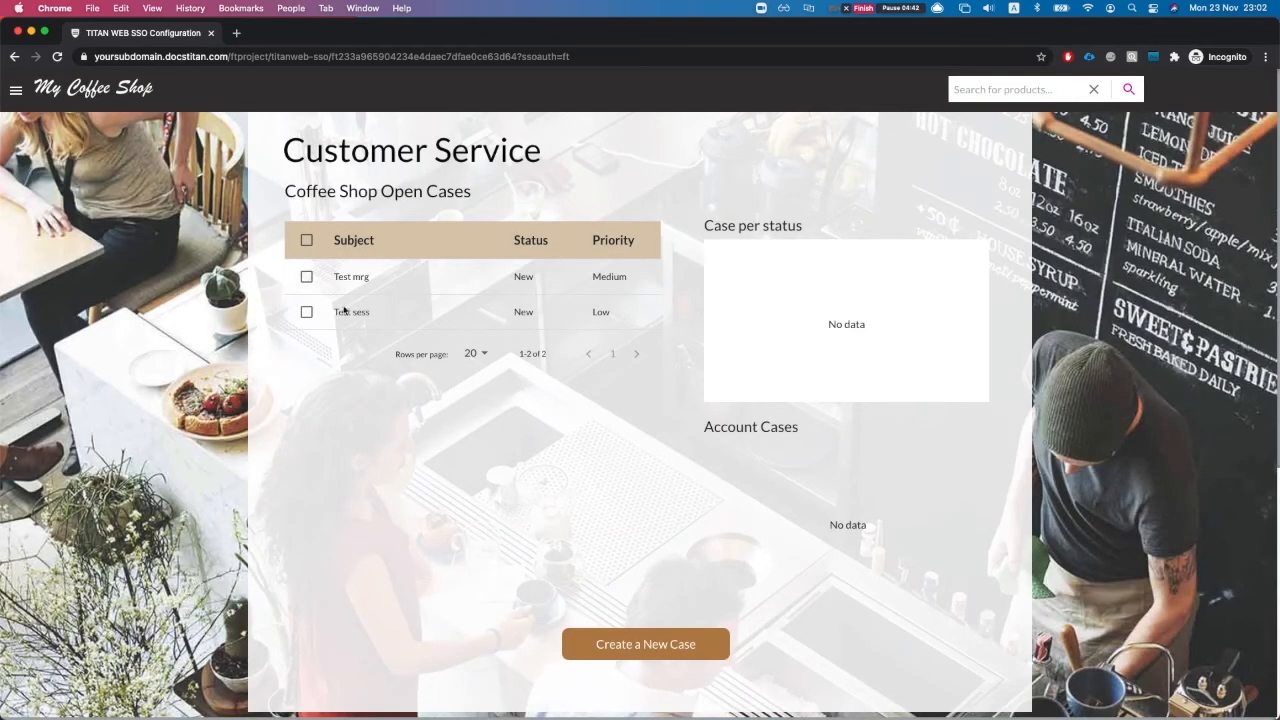
pyautogui.click(346, 311)
pyautogui.click(337, 278)
pyautogui.click(343, 309)
pyautogui.hotkey('ctrl', 'Up')
pyautogui.click(328, 274)
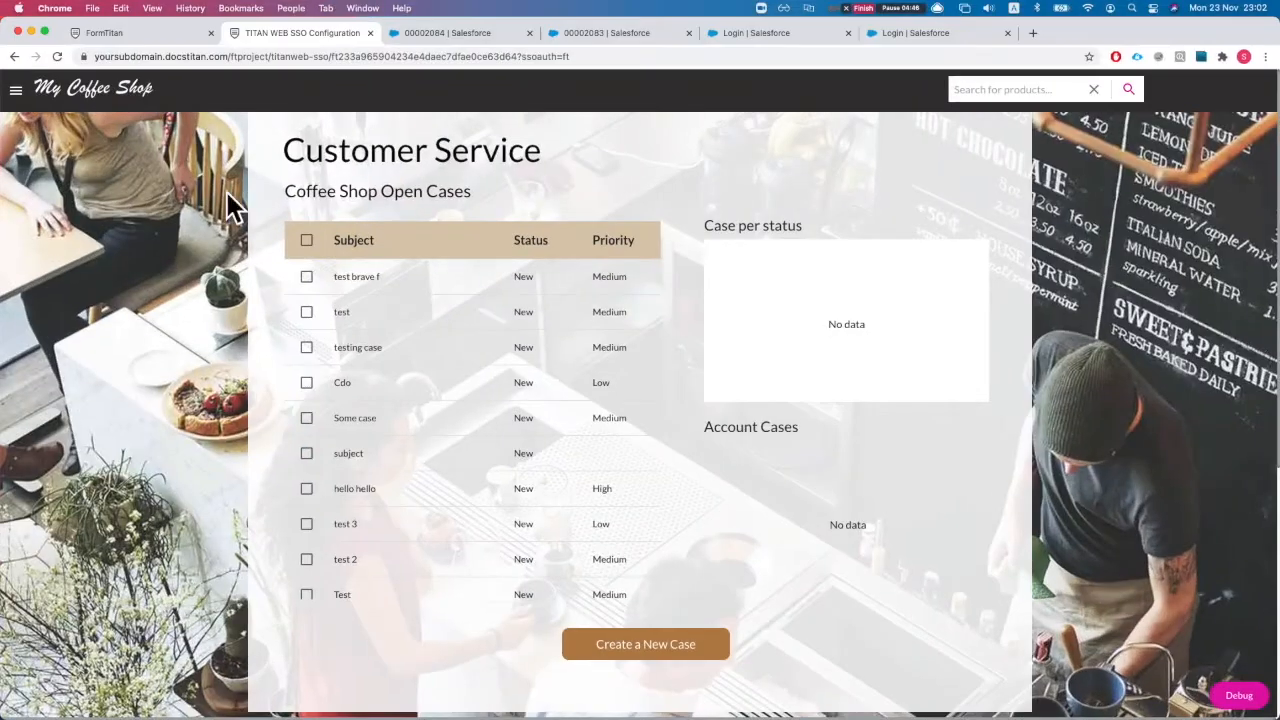
pyautogui.click(130, 37)
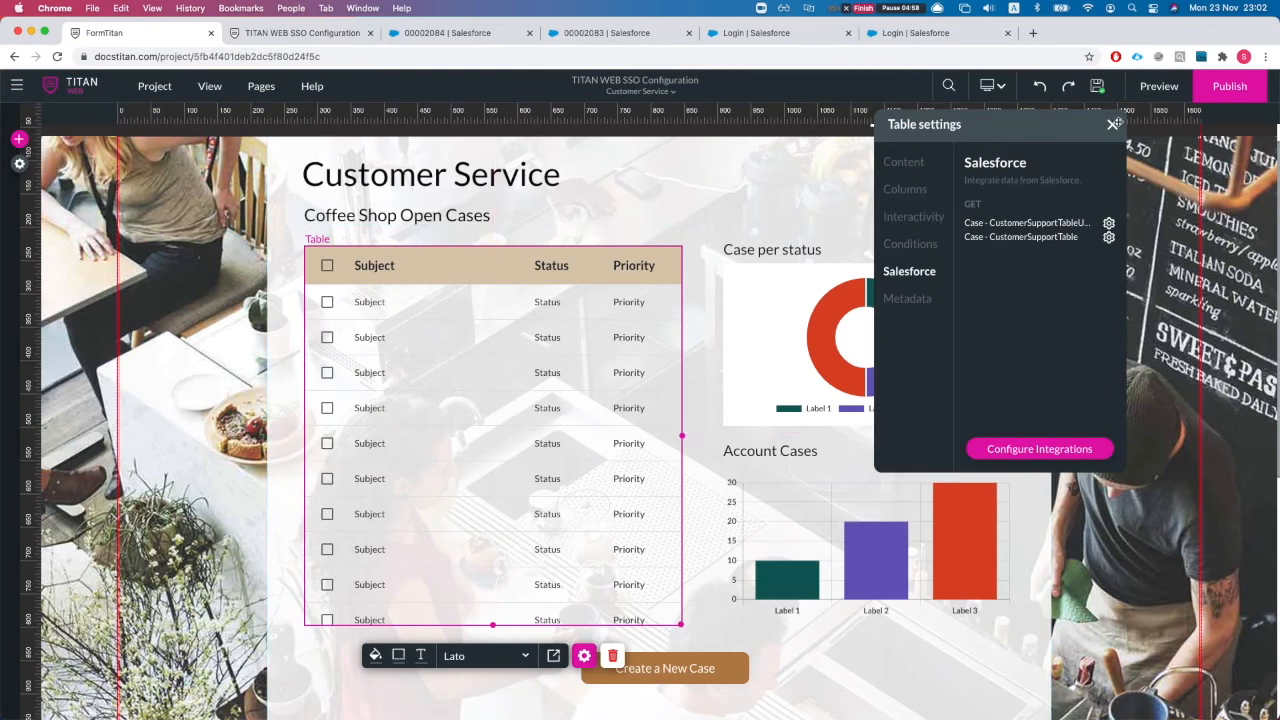
# Step: Close the table settings panel and bring up the main navigation menu
pyautogui.click(1112, 126)
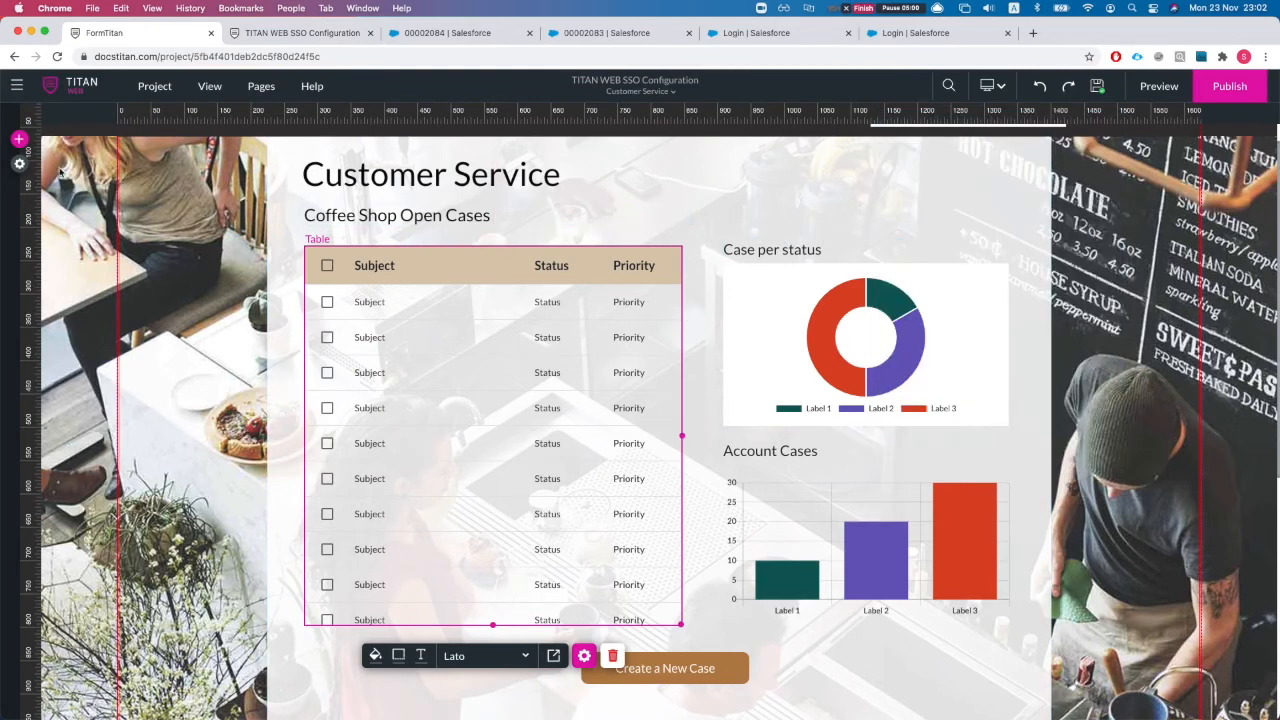
pyautogui.click(19, 164)
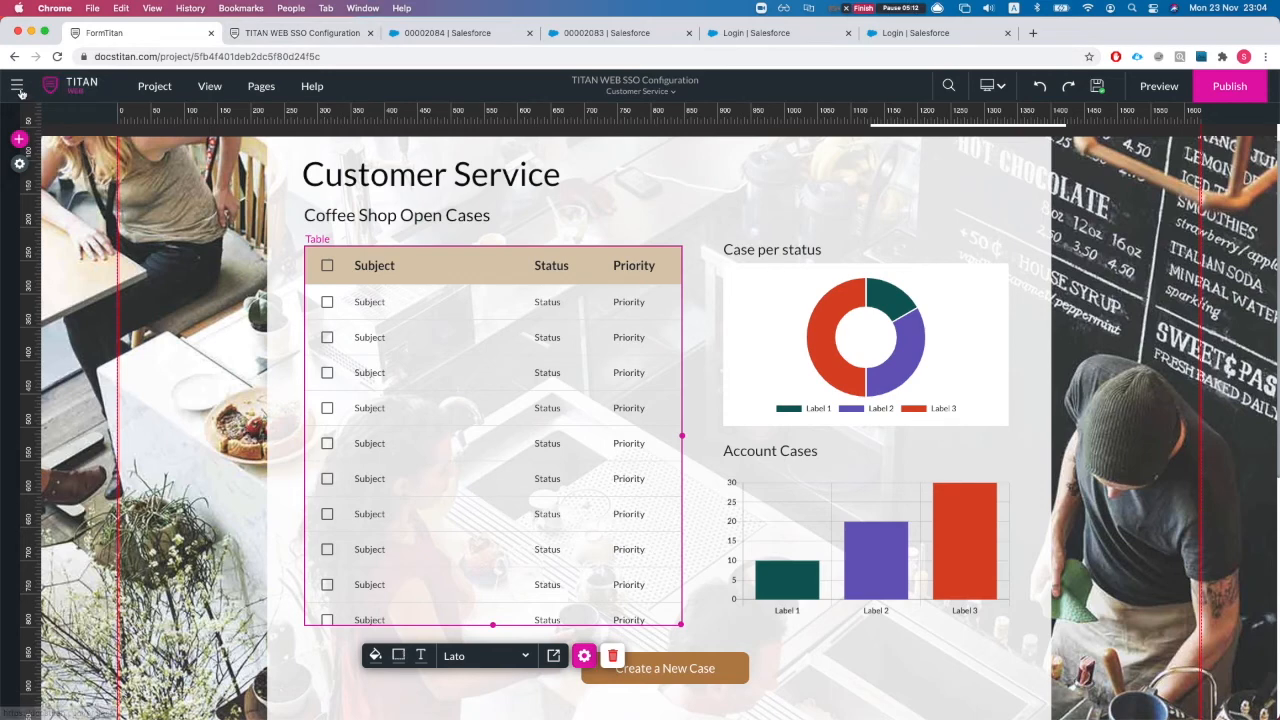
pyautogui.click(17, 87)
# Step: In account settings, revoke the existing SSO authentication access
pyautogui.click(40, 232)
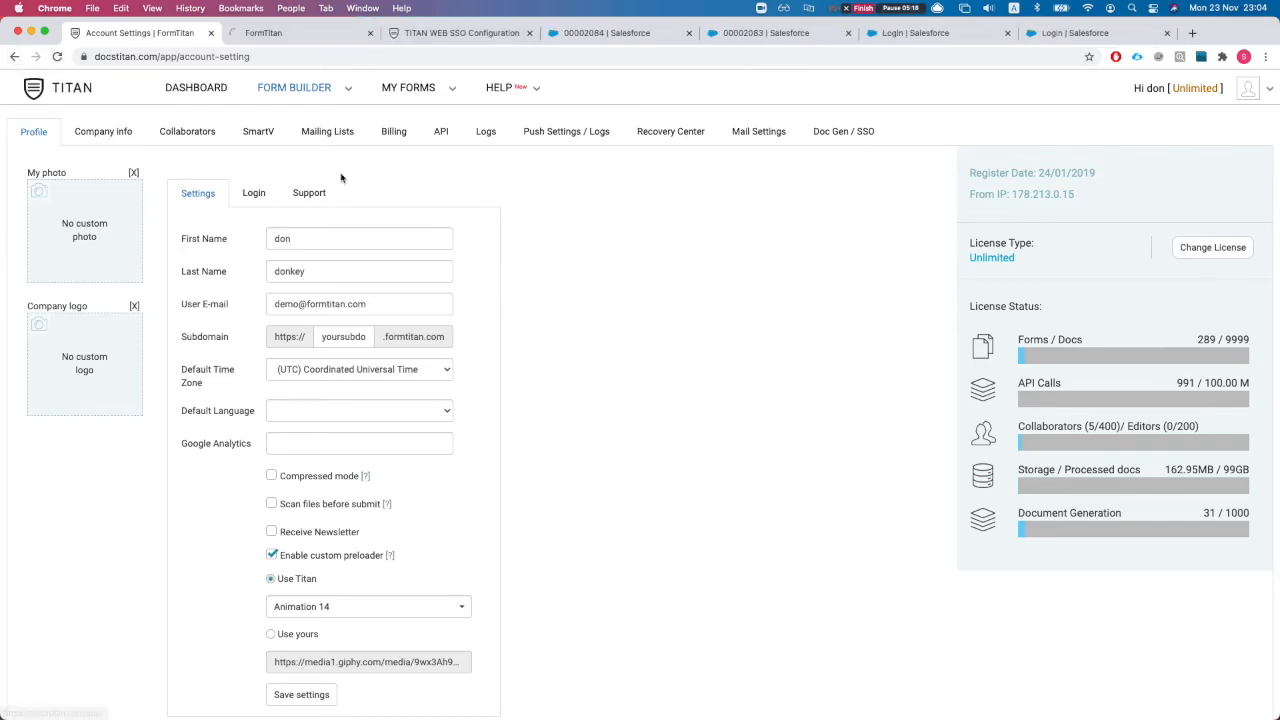
pyautogui.click(584, 140)
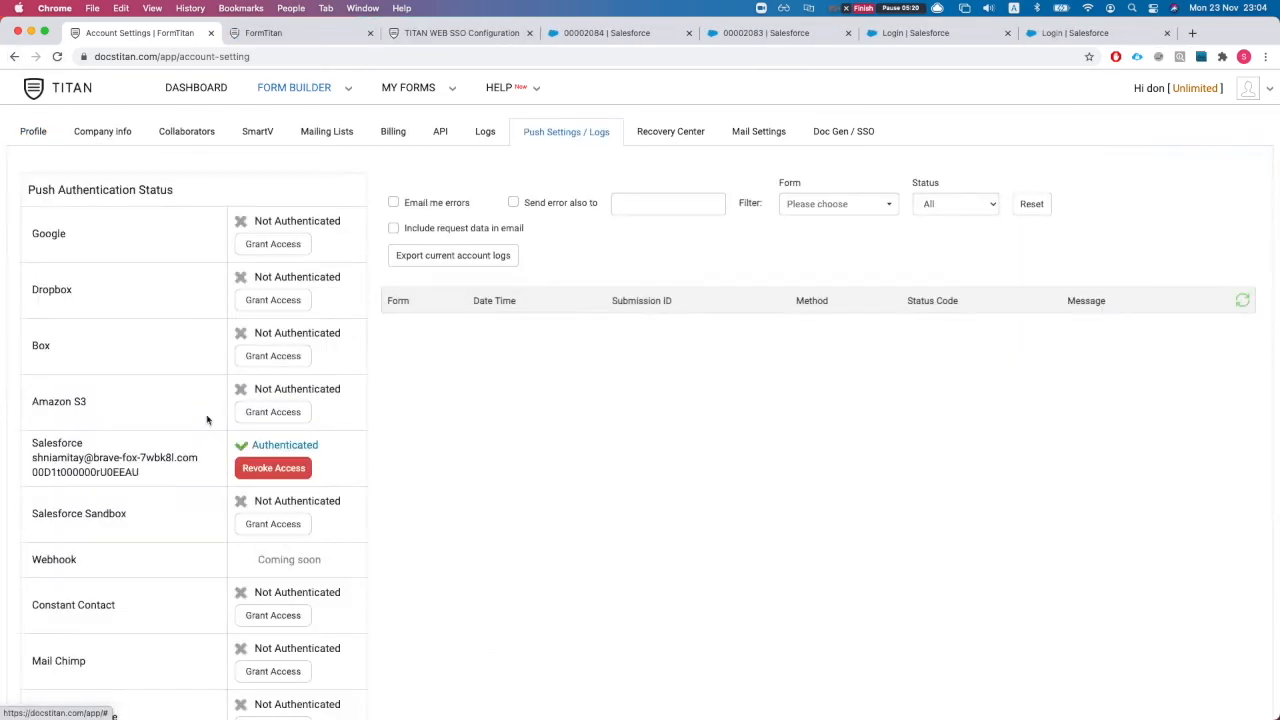
pyautogui.scroll(-5, 207, 430)
pyautogui.scroll(-3, 207, 432)
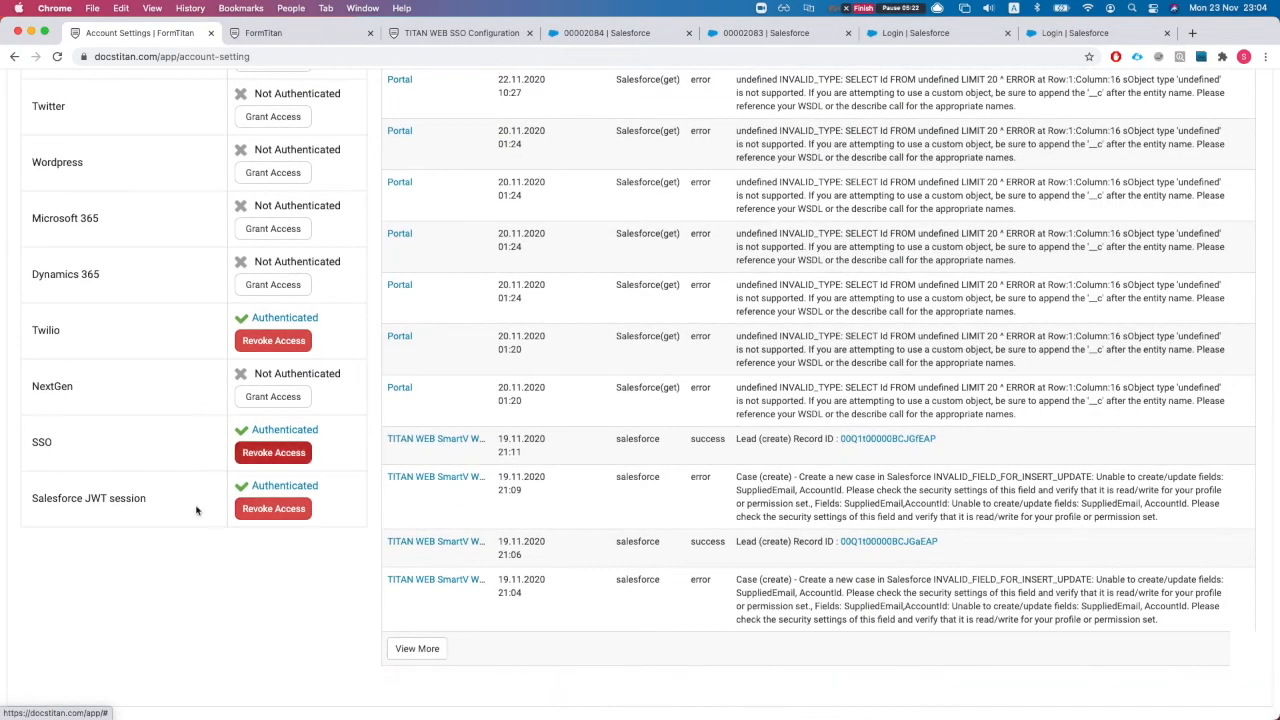
pyautogui.click(272, 456)
# Step: Reopen the SSO Auth settings and paste the TITAN_WEB_SSO certificate into the Certificate field
pyautogui.click(290, 456)
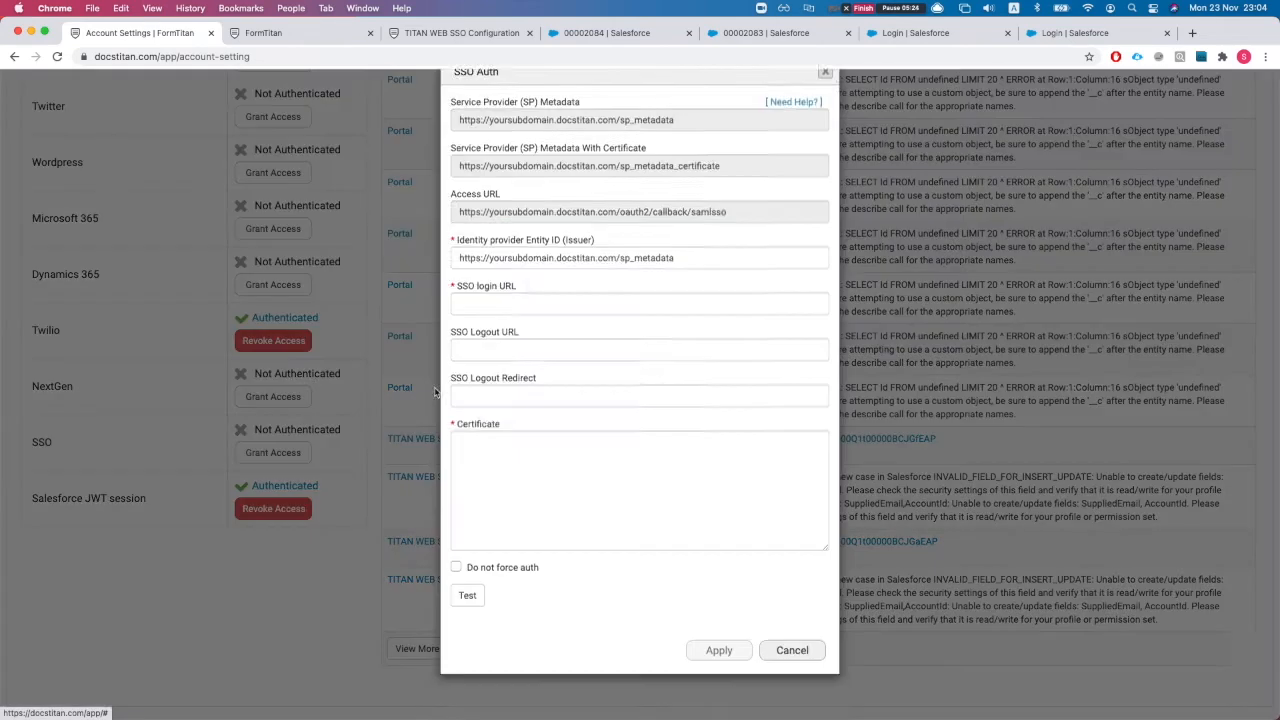
pyautogui.click(510, 333)
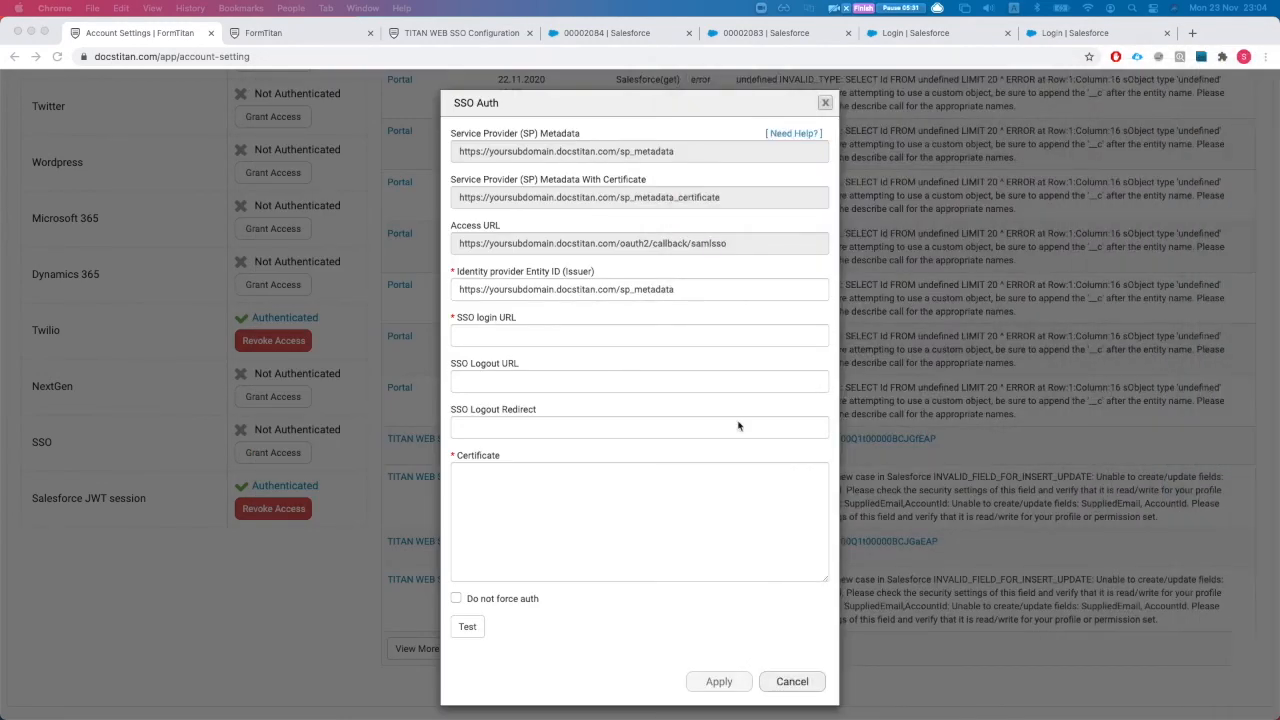
pyautogui.click(602, 538)
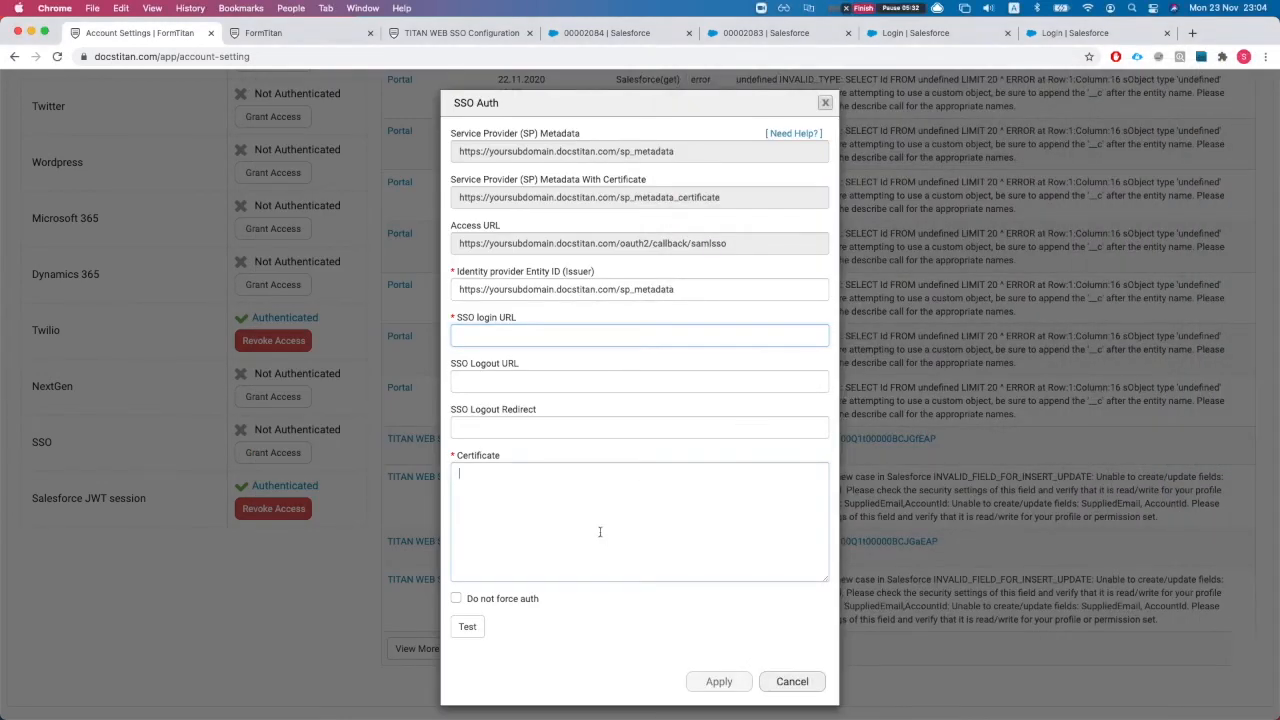
pyautogui.press('super+v')
pyautogui.click(495, 336)
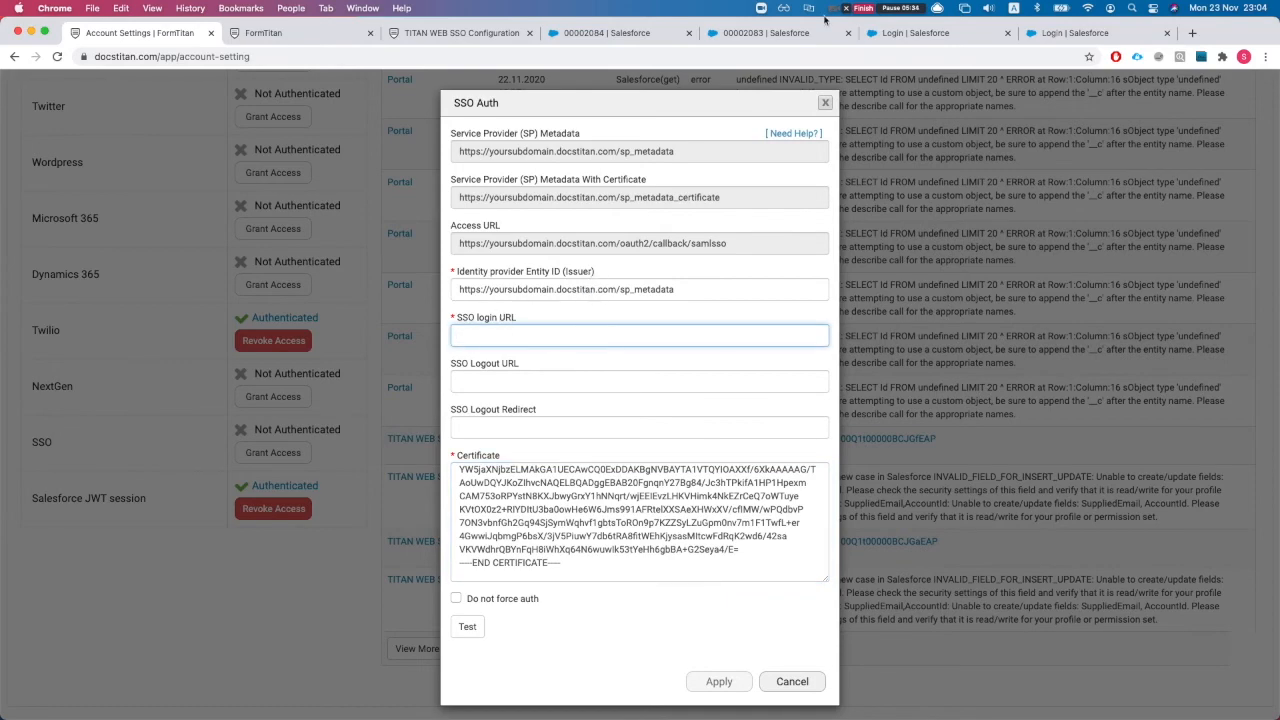
pyautogui.click(600, 33)
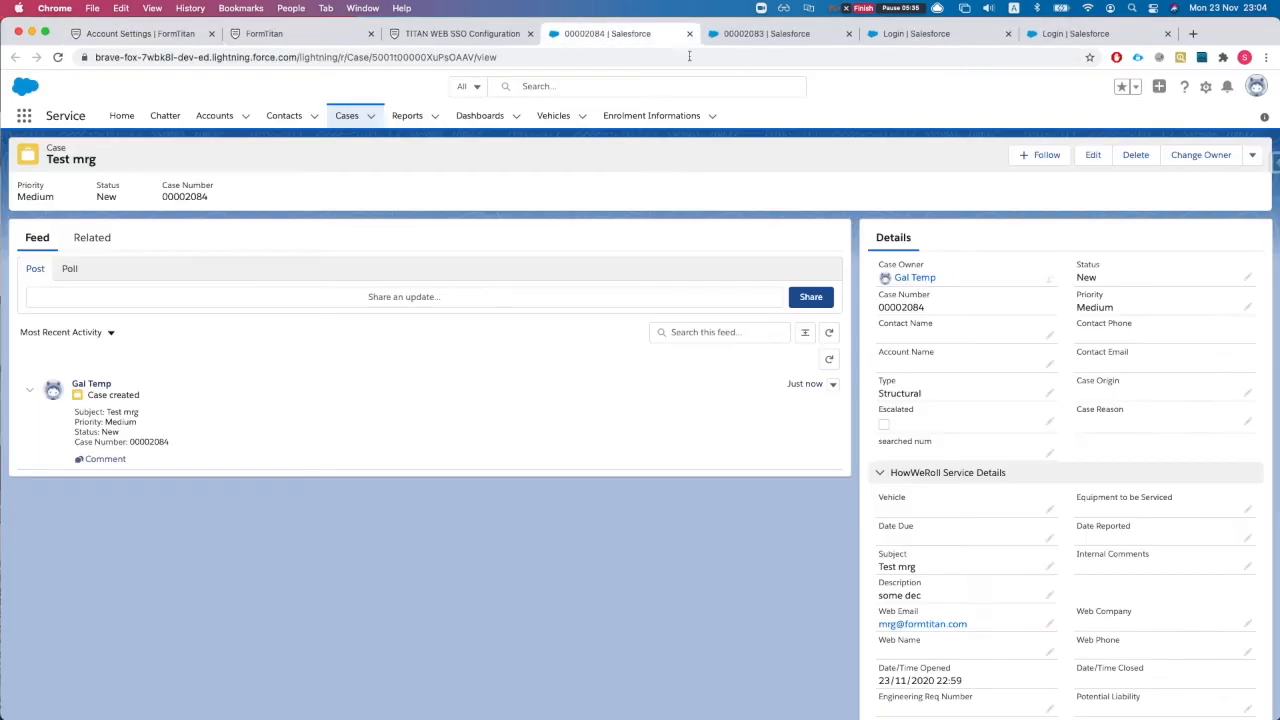
# Step: Go to Salesforce Setup and open App Manager via the Quick Find search 'apps'
pyautogui.click(1208, 88)
pyautogui.click(1143, 122)
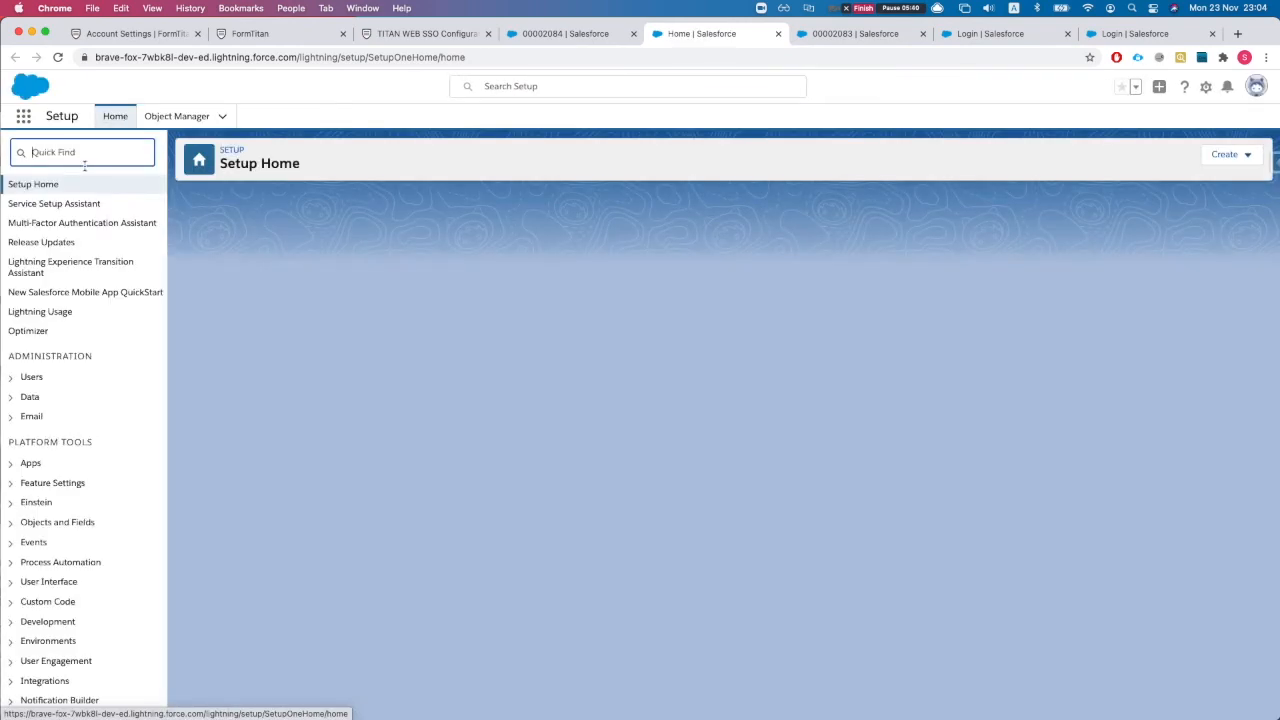
pyautogui.write('apps')
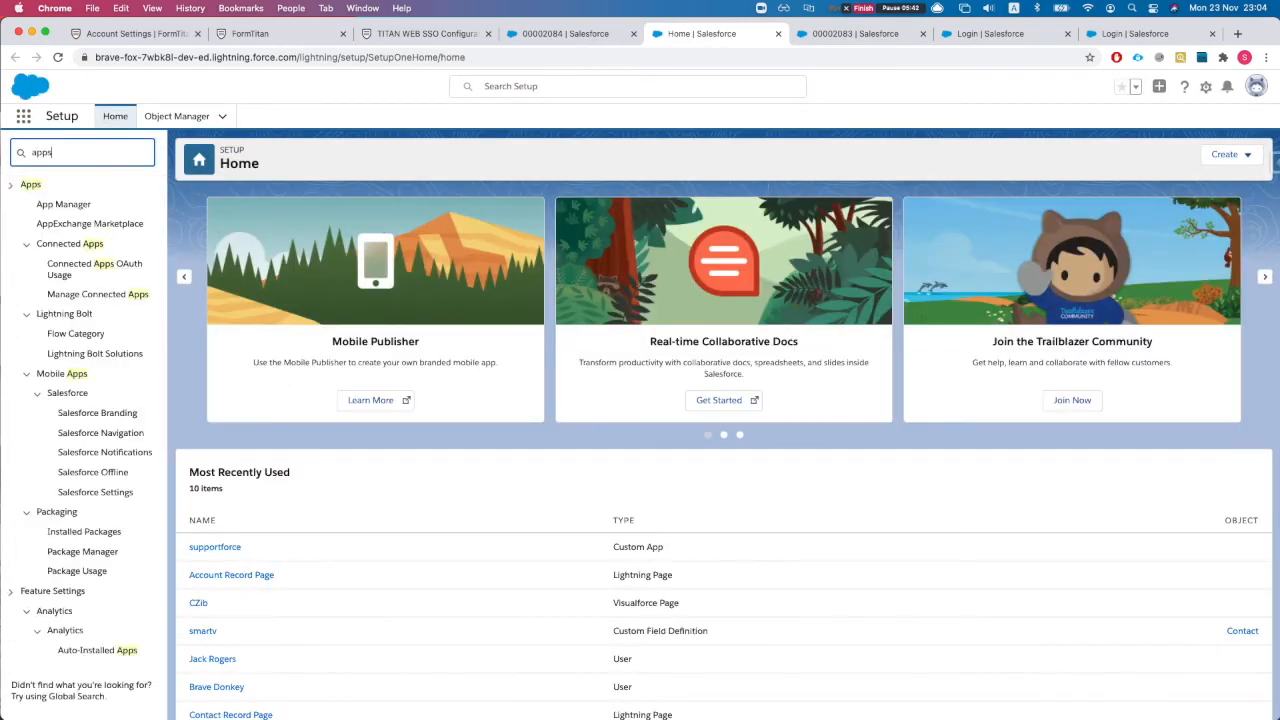
pyautogui.click(66, 206)
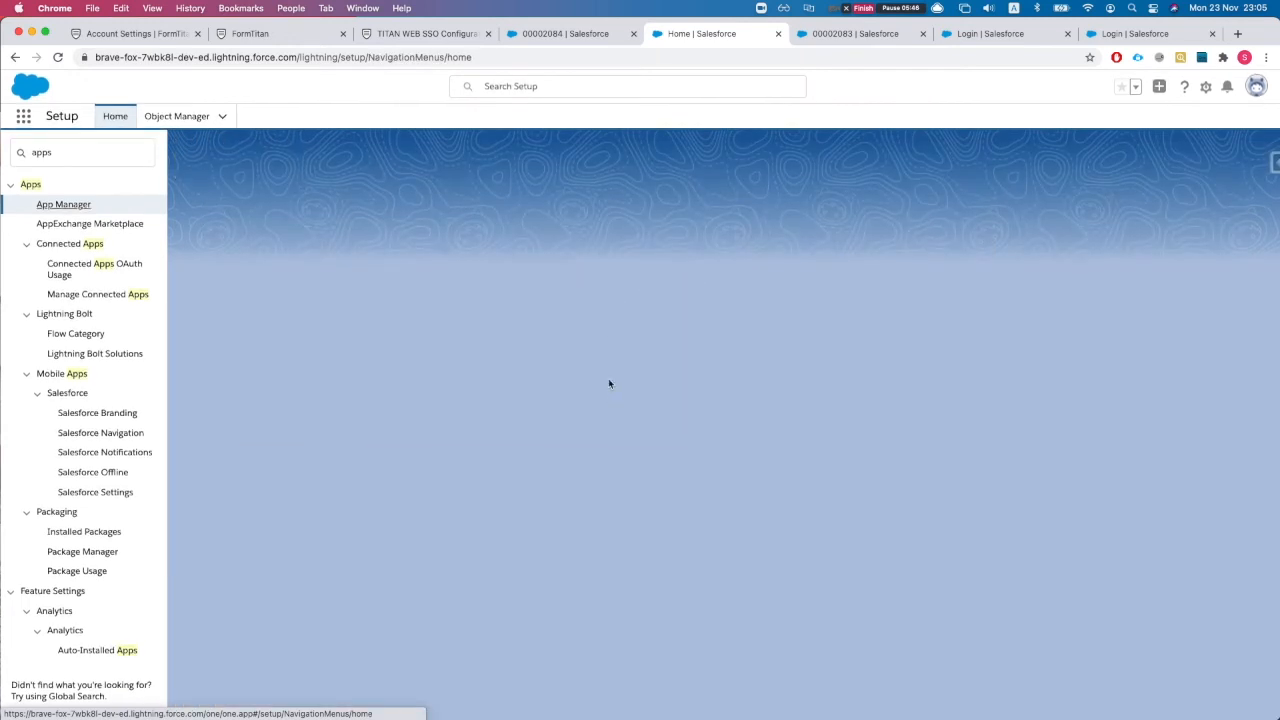
# Step: Locate the TITAN WEB SSO app in the list and view its details
pyautogui.press('super+f')
pyautogui.write('titan')
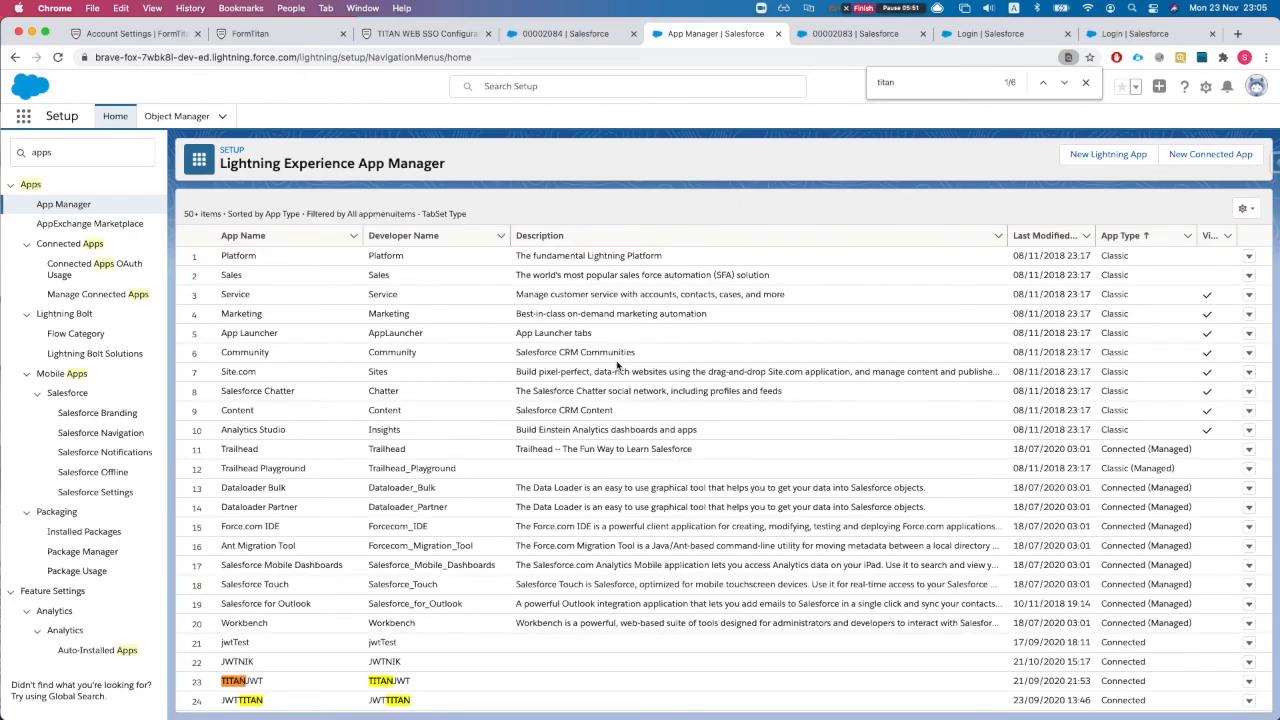
pyautogui.scroll(-5, 560, 450)
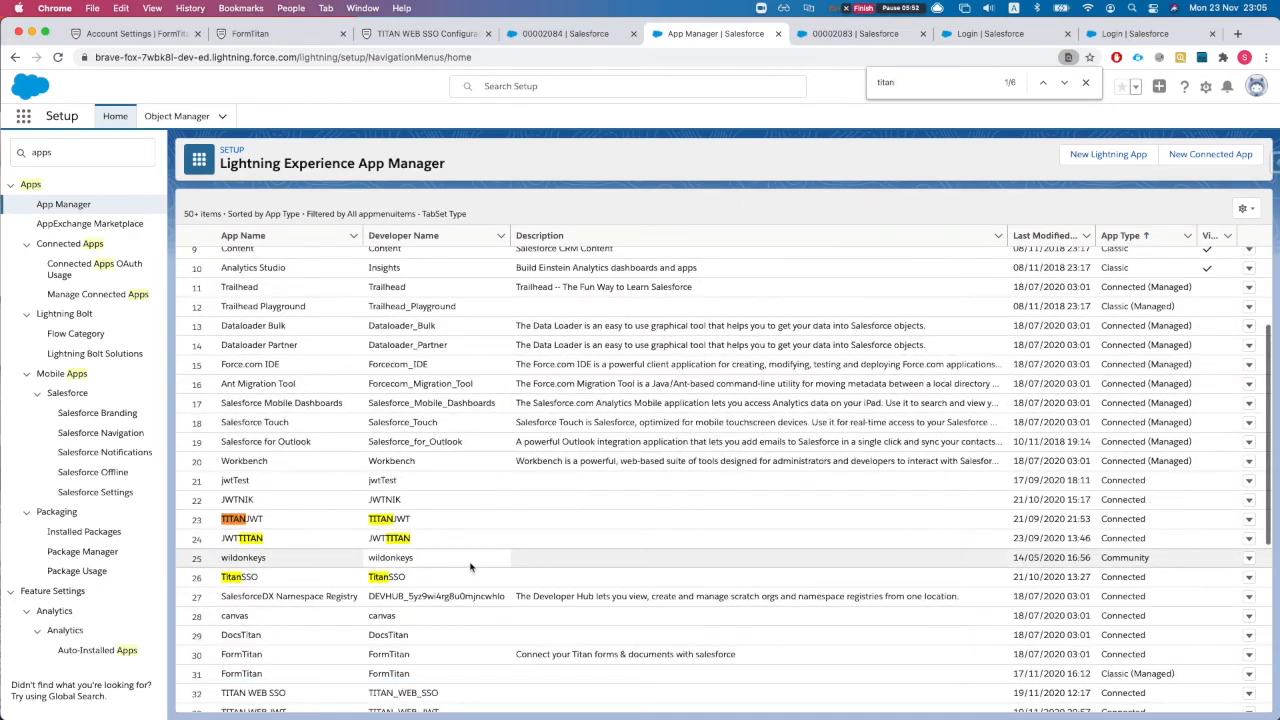
pyautogui.scroll(-6, 320, 564)
pyautogui.scroll(4, 319, 564)
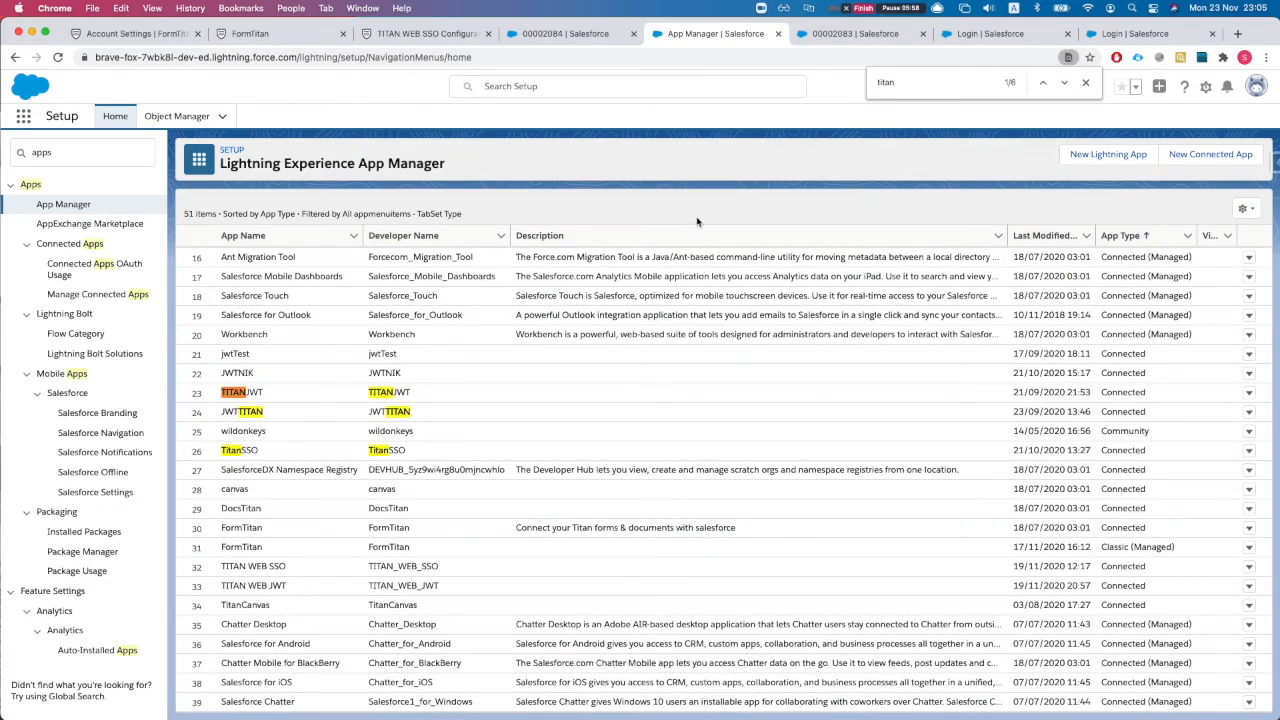
pyautogui.press('Escape')
pyautogui.scroll(-1, 750, 275)
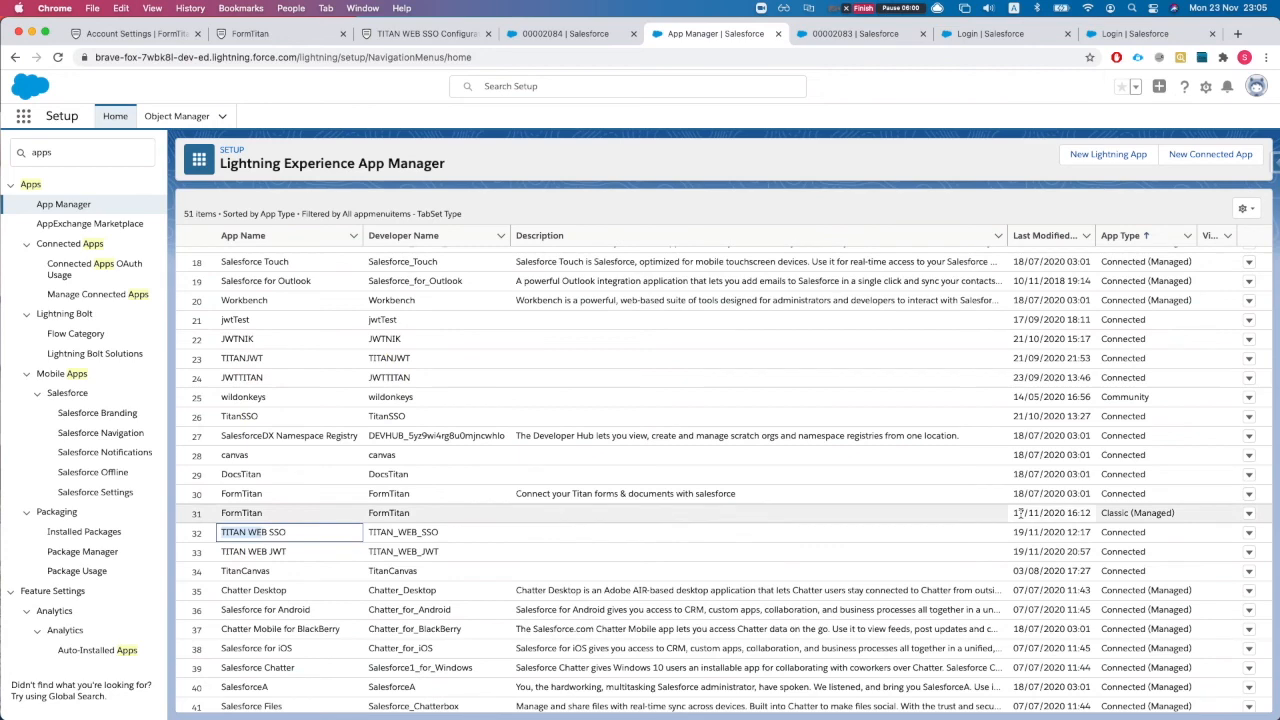
pyautogui.click(1249, 534)
pyautogui.click(1249, 535)
pyautogui.click(1249, 537)
pyautogui.click(1125, 560)
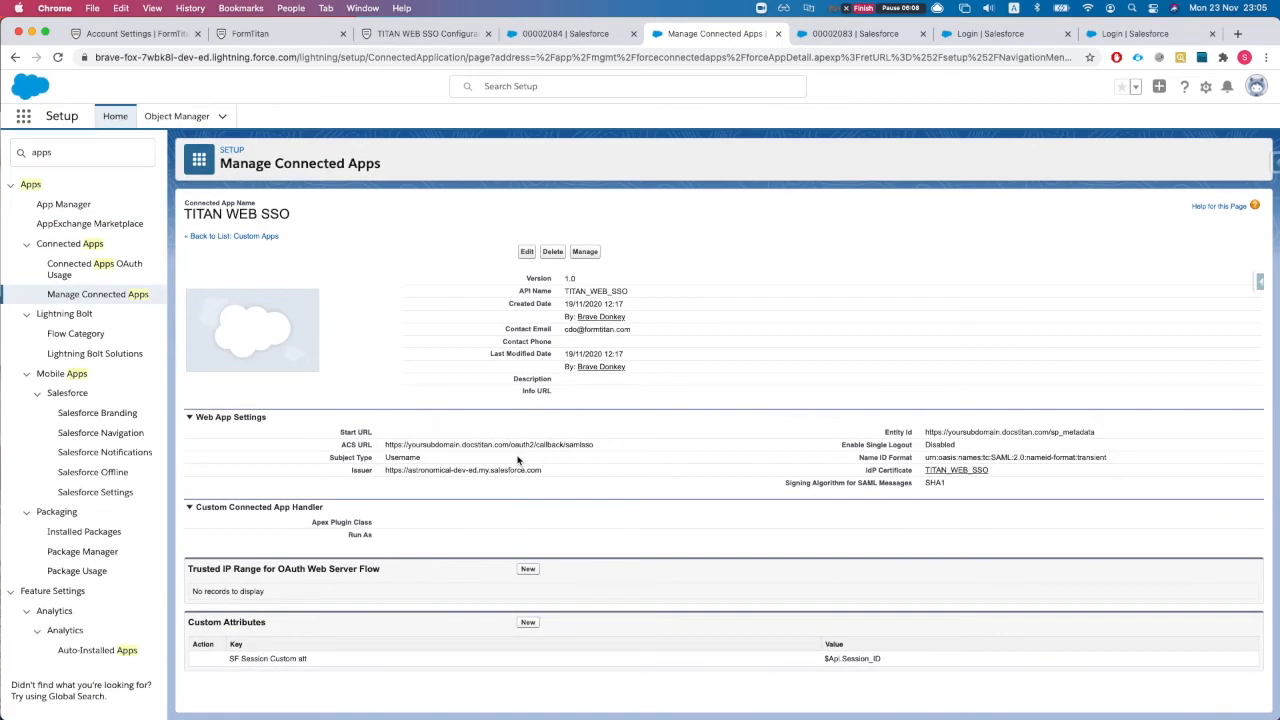
# Step: On the TITAN WEB SSO Manage page, expand For Communities and select the community IdP-Initiated Login URL
pyautogui.keyDown('super'); pyautogui.click(585, 251); pyautogui.keyUp('super')
pyautogui.click(765, 34)
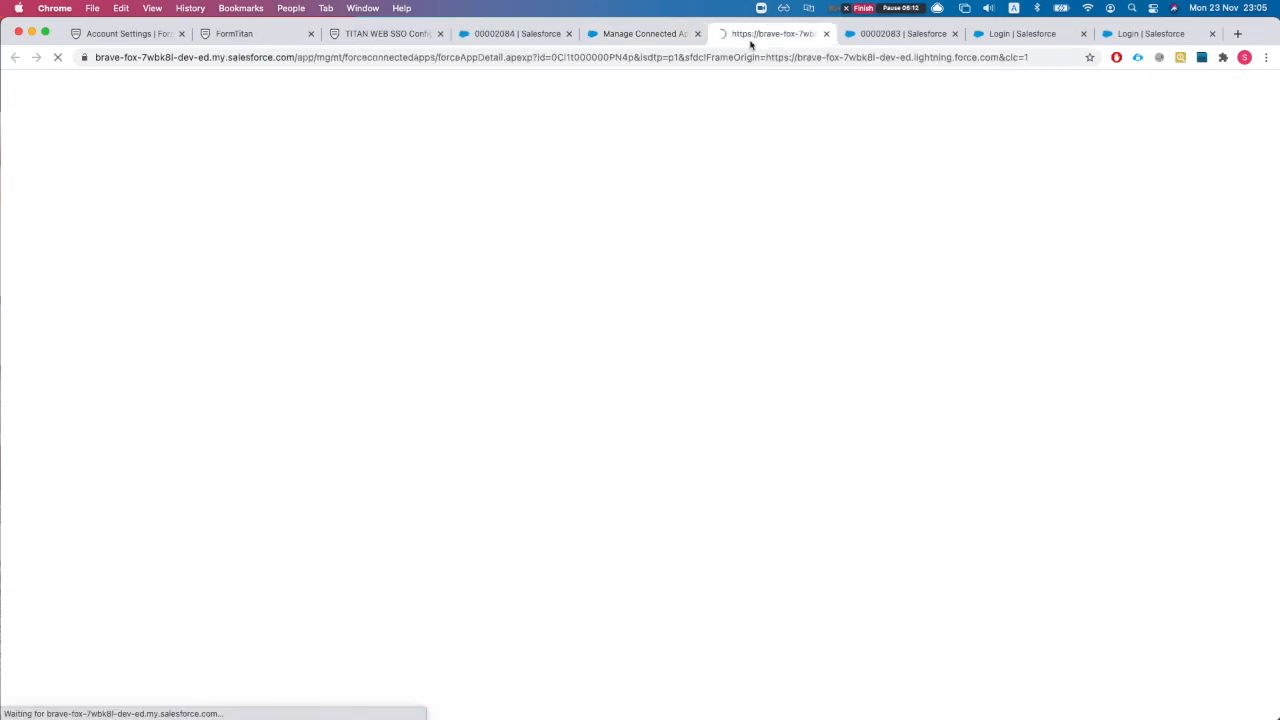
pyautogui.scroll(-3, 288, 550)
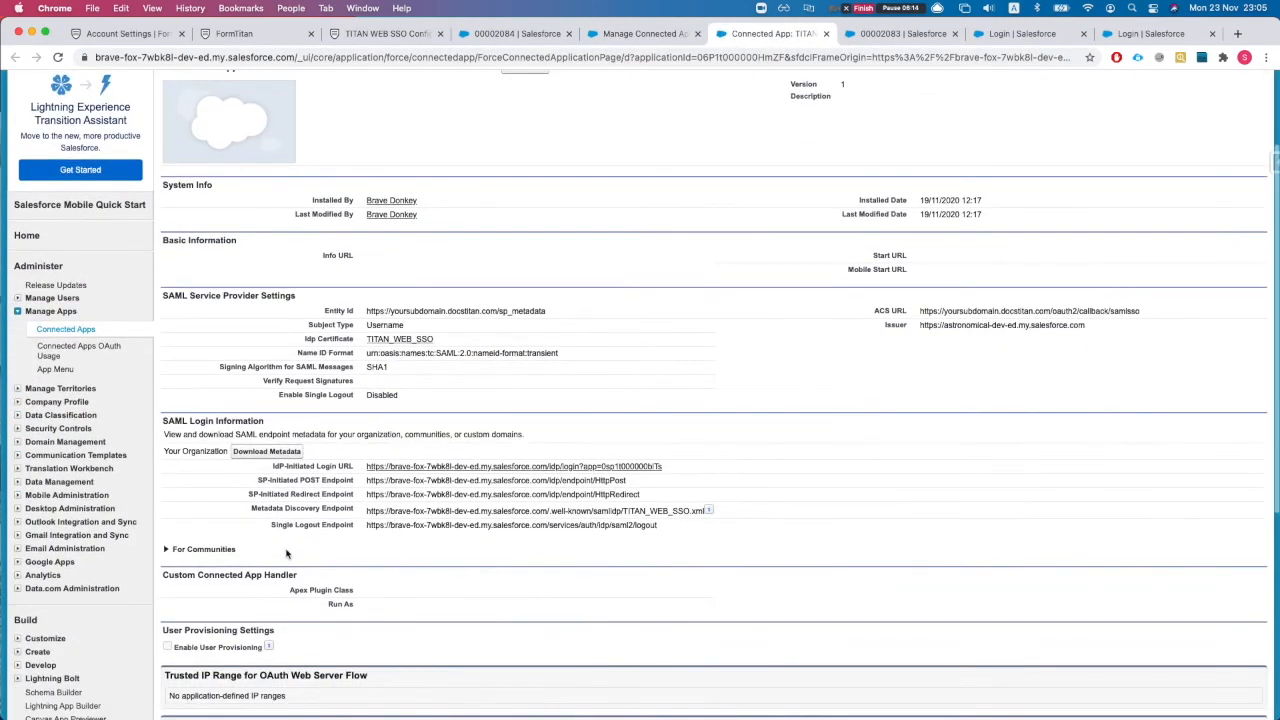
pyautogui.scroll(-1, 223, 529)
pyautogui.click(220, 526)
pyautogui.scroll(-1, 315, 570)
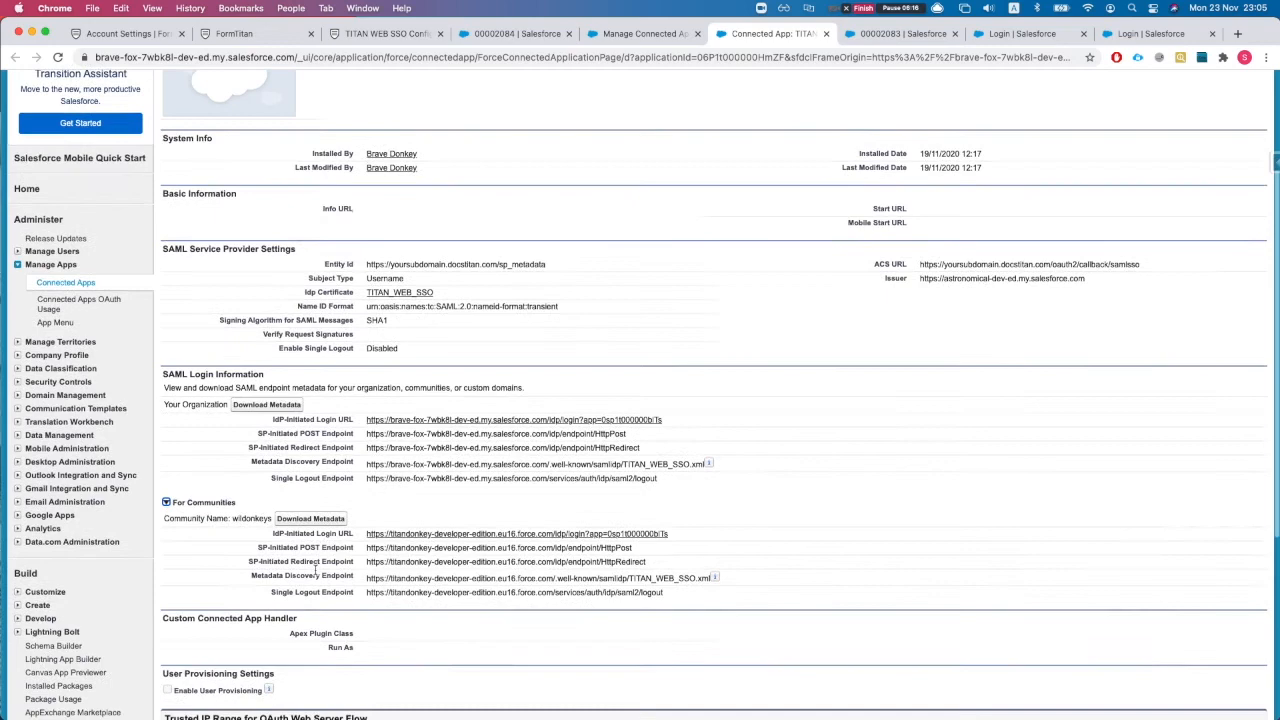
pyautogui.tripleClick(713, 538)
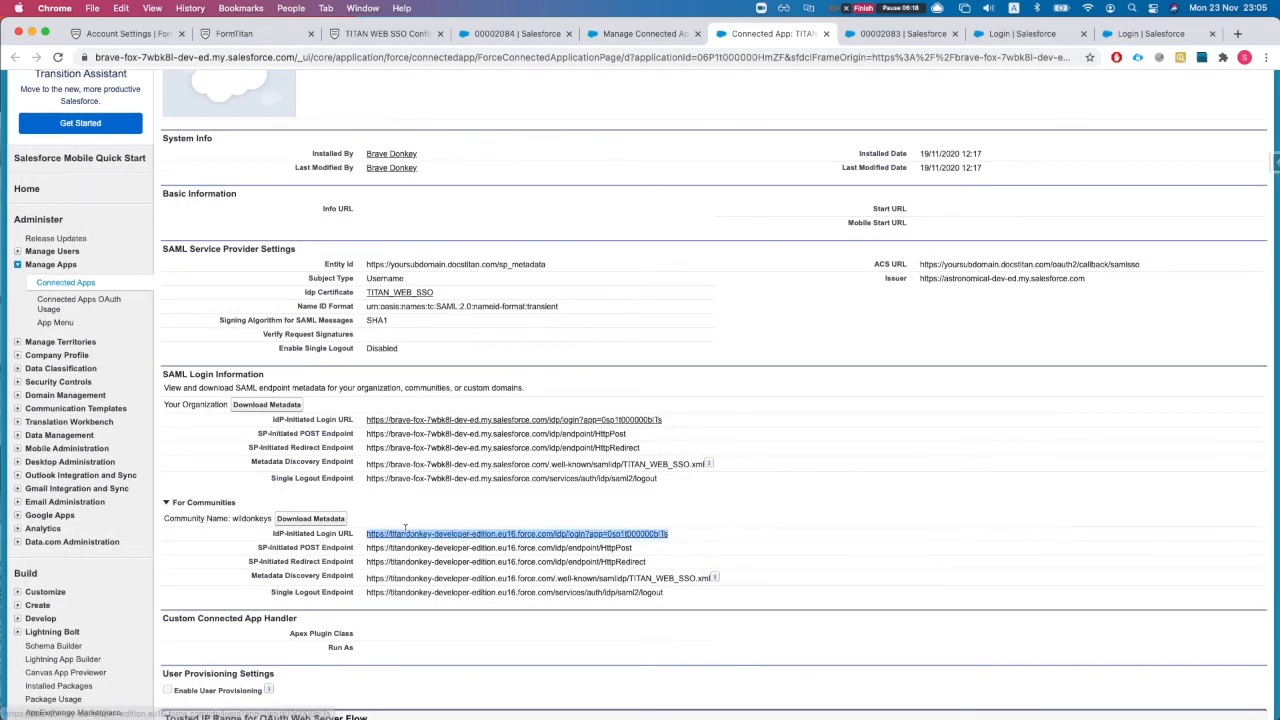
pyautogui.scroll(-2, 370, 536)
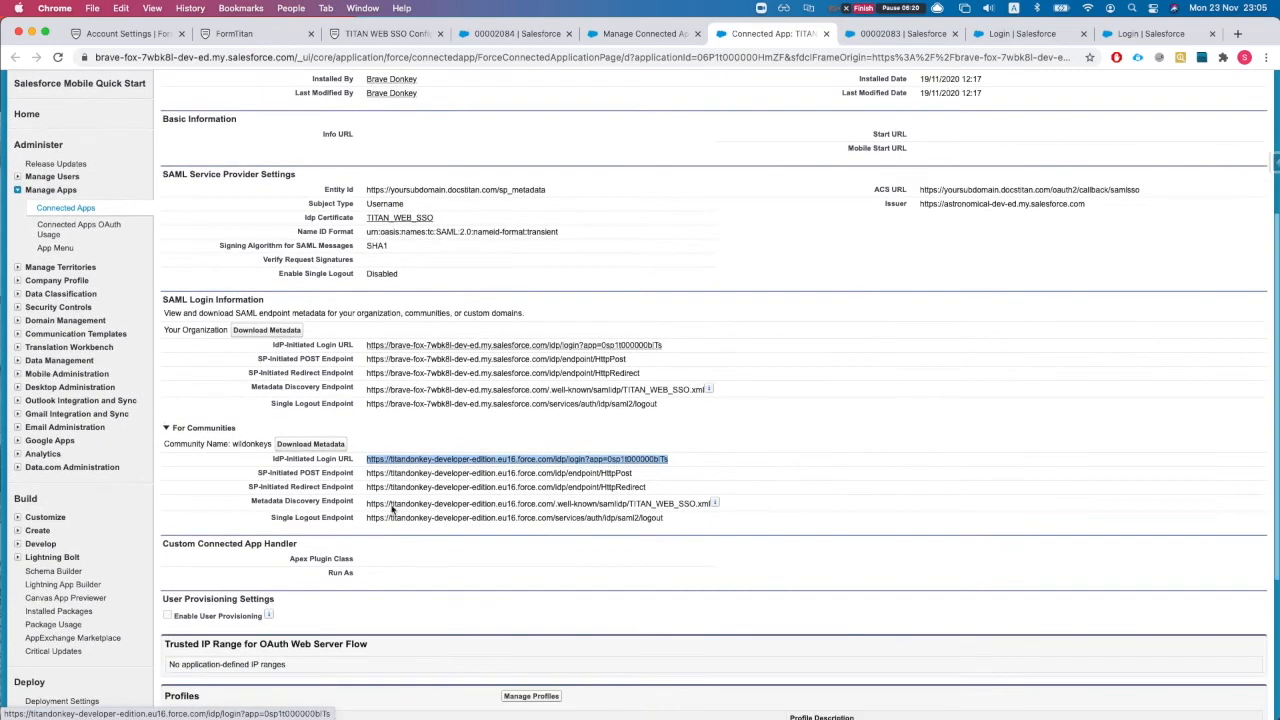
pyautogui.click(252, 36)
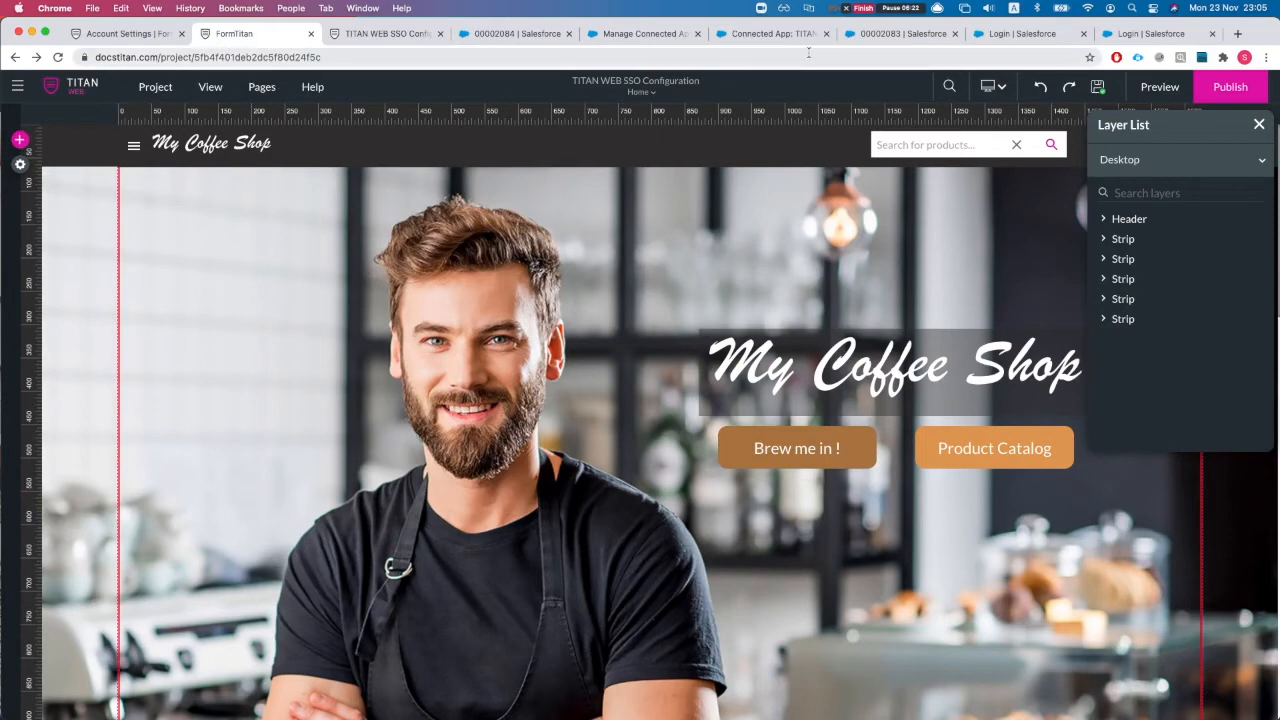
# Step: Return to the 'Connected App: TITAN' page and scroll back to its top
pyautogui.click(771, 34)
pyautogui.scroll(5, 522, 196)
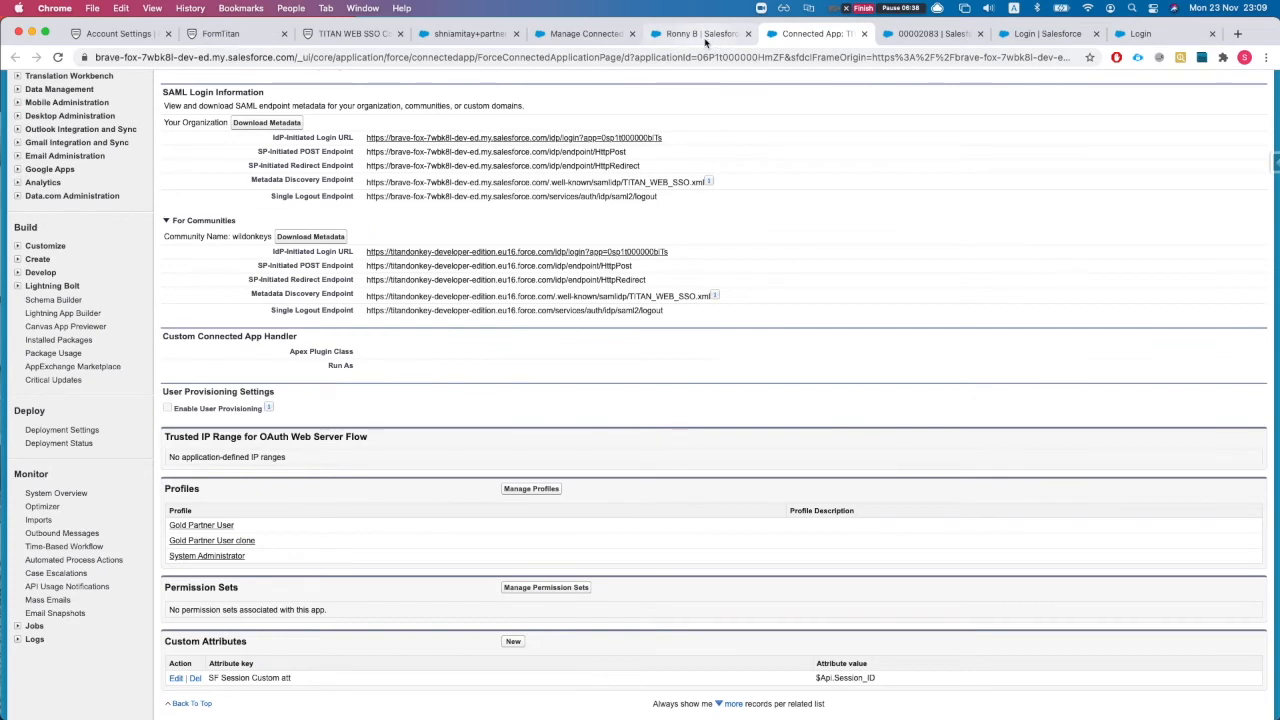
# Step: Switch to the sample contact's record and show the extra actions beside Call Contact
pyautogui.click(695, 33)
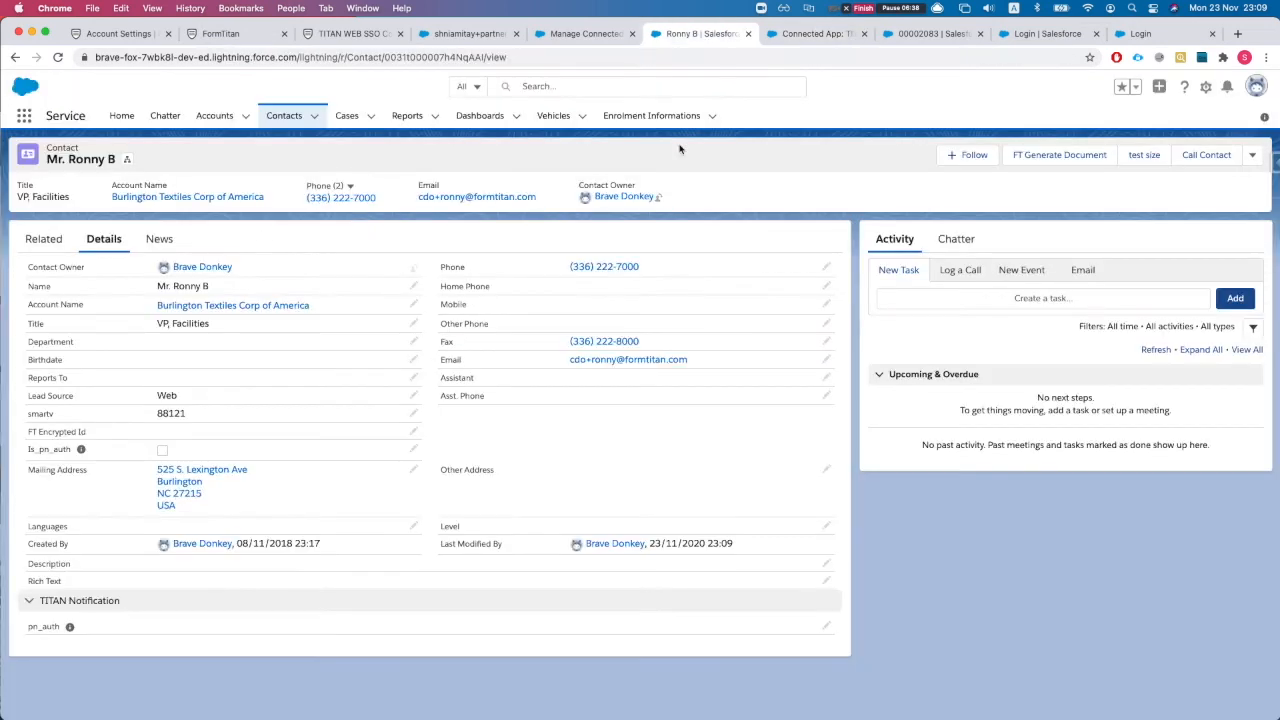
pyautogui.click(1252, 155)
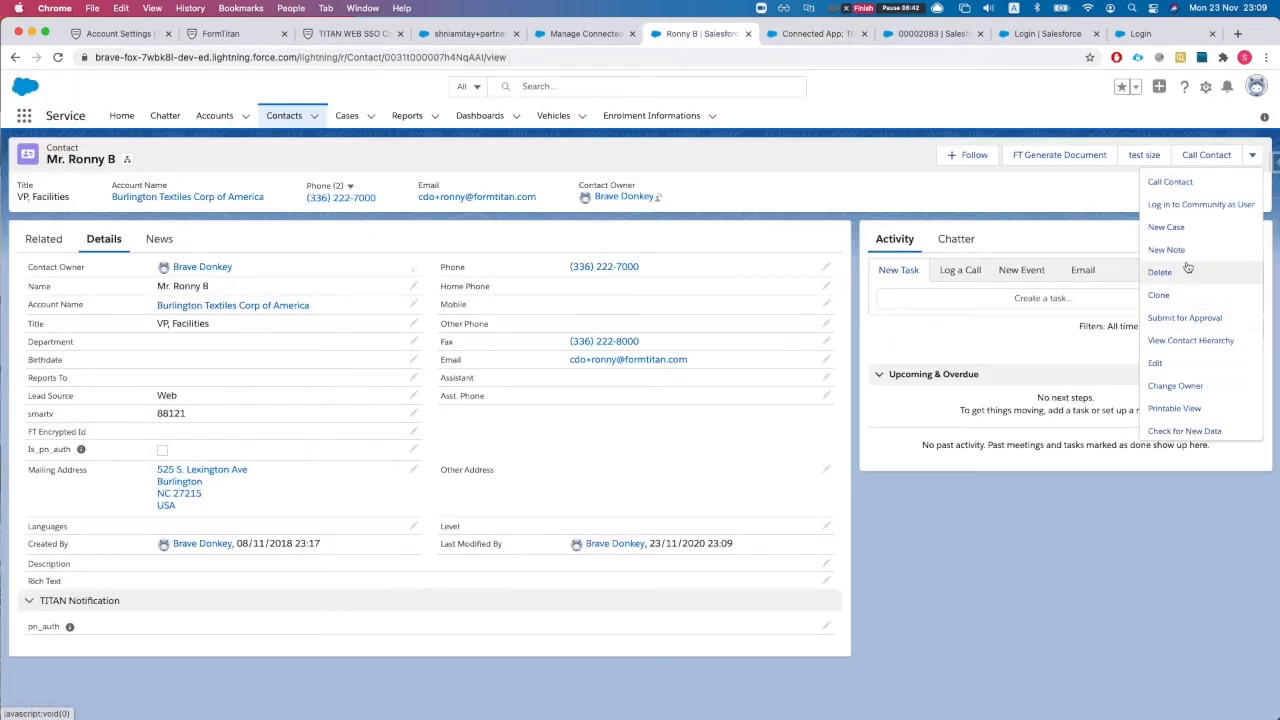
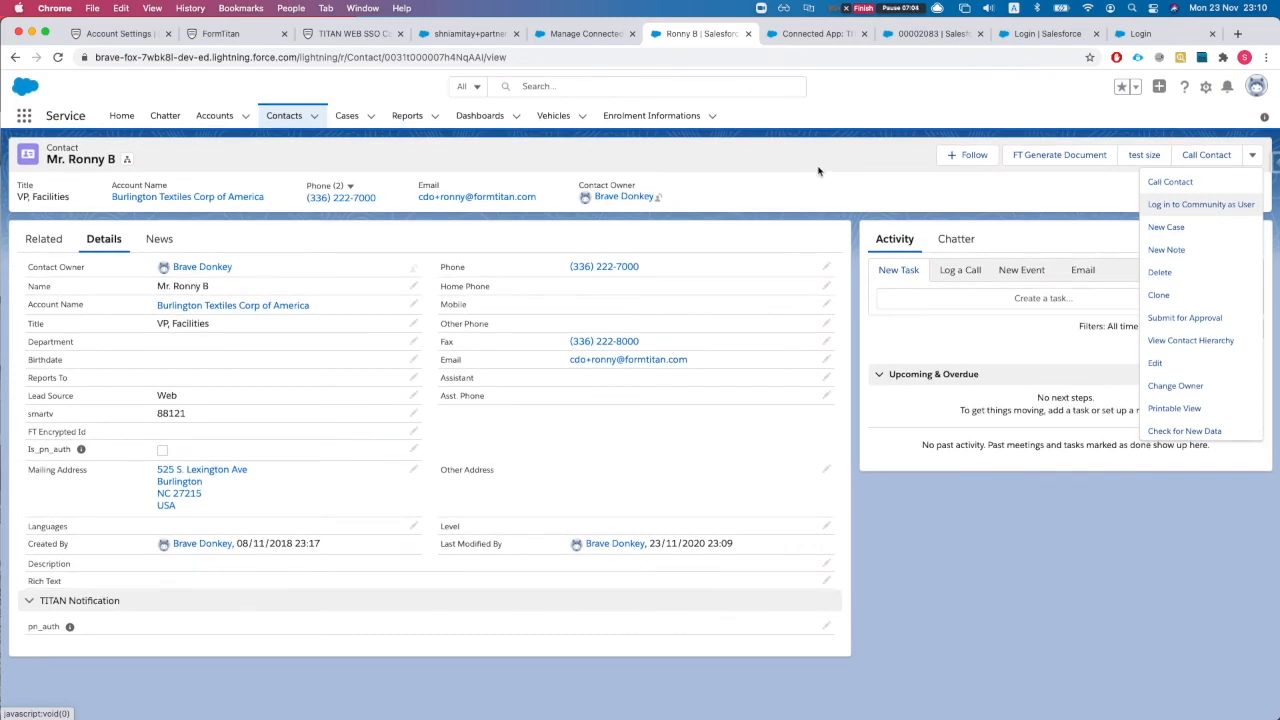
# Step: Switch to the TITAN_WEB_SSO connected app setup page in Salesforce
pyautogui.click(812, 33)
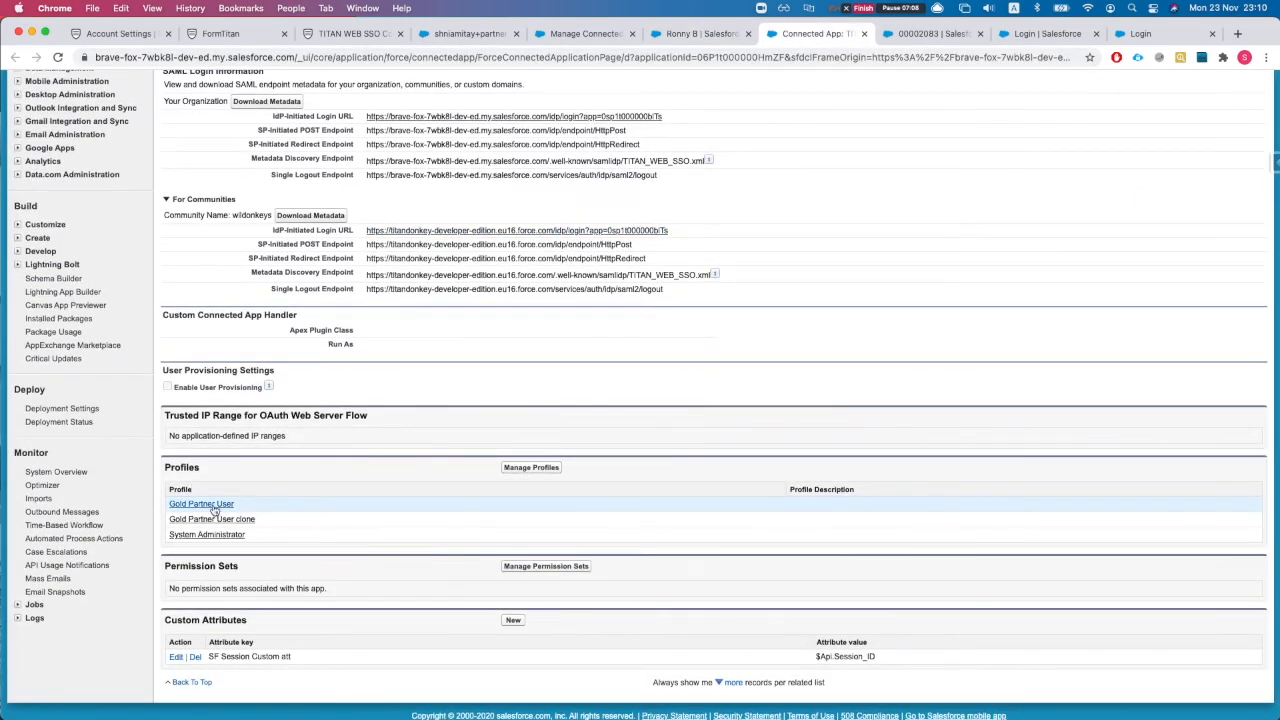
# Step: Review the connected app's SAML endpoints and profiles, then open the FormTitan editor privately
pyautogui.scroll(1, 322, 511)
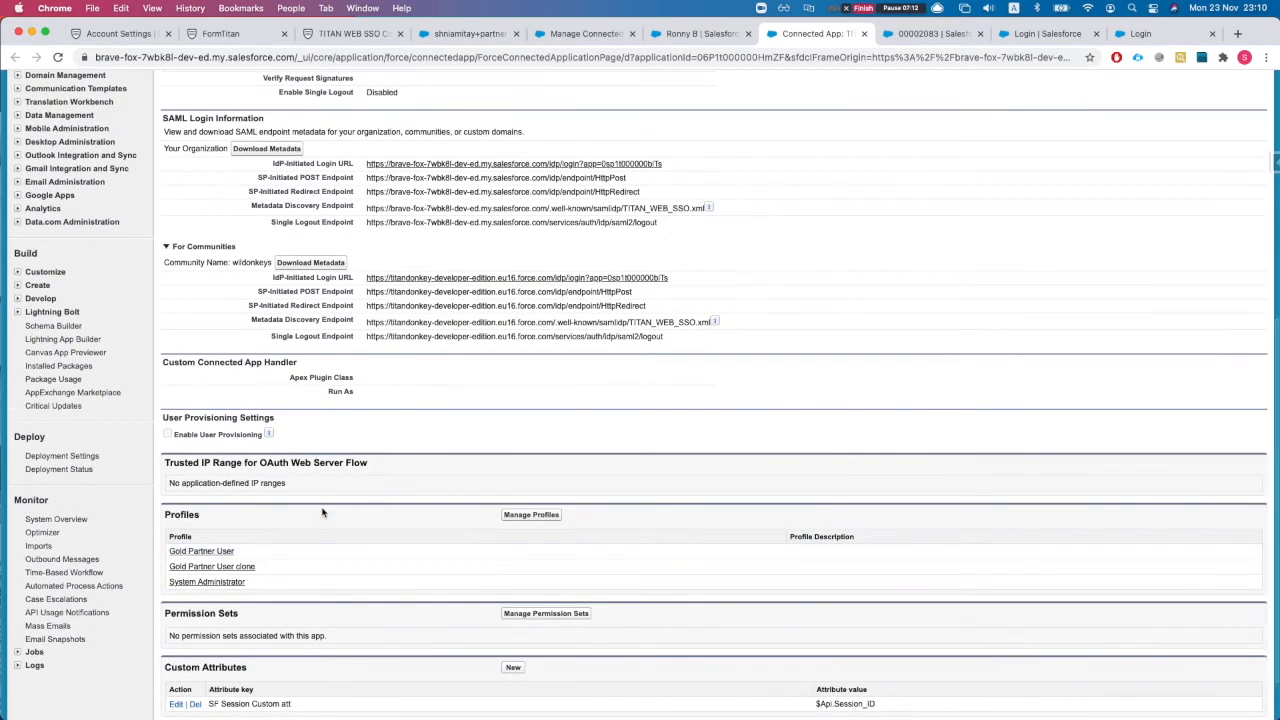
pyautogui.scroll(2, 322, 513)
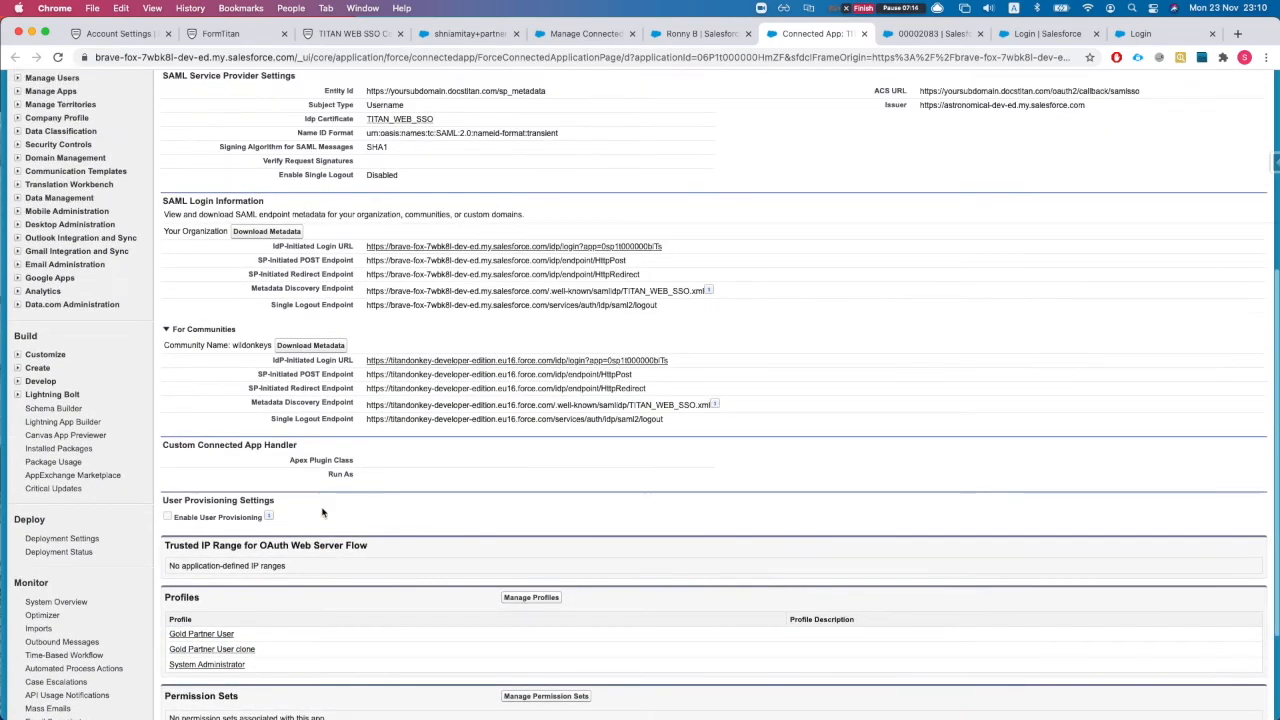
pyautogui.scroll(-2, 299, 398)
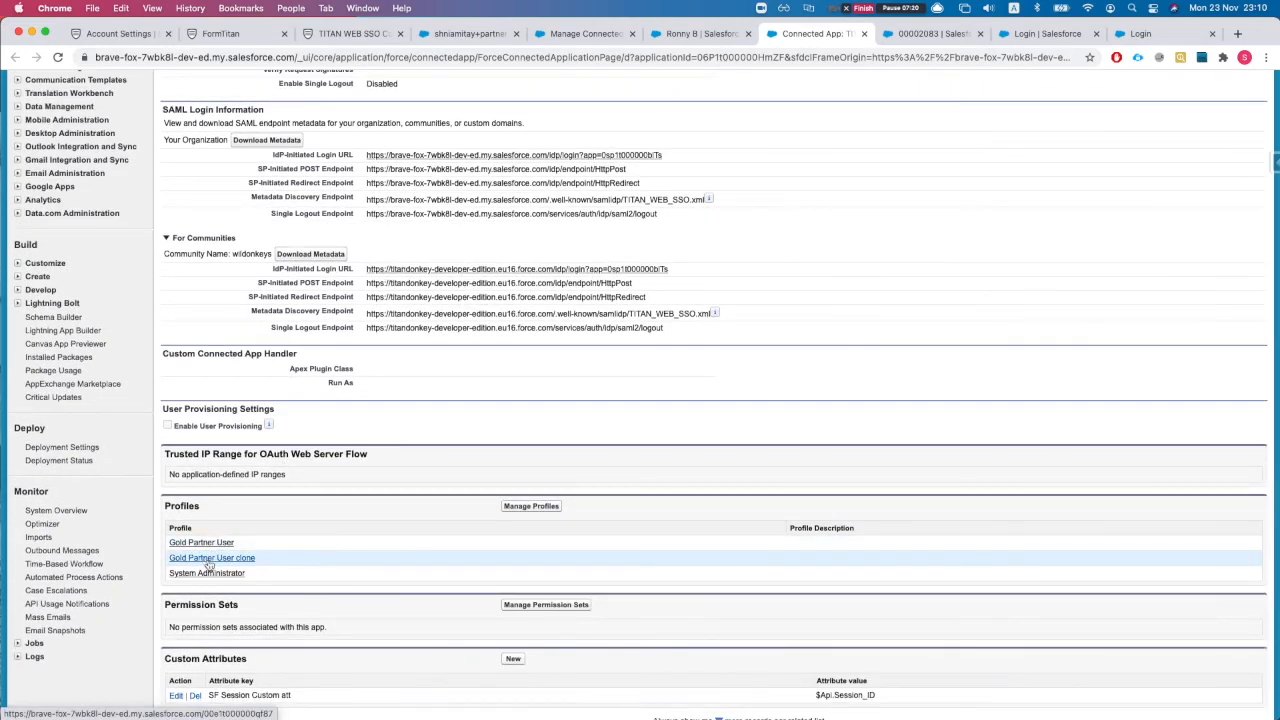
pyautogui.scroll(1, 215, 563)
pyautogui.scroll(2, 236, 564)
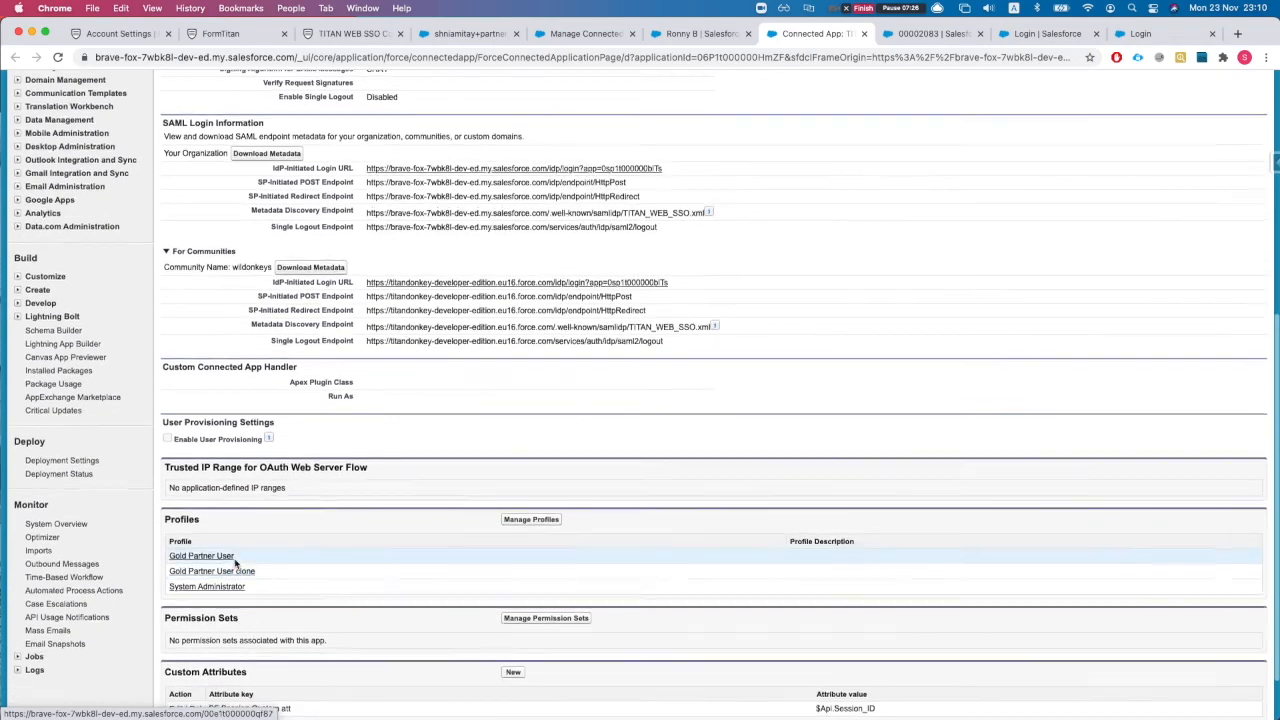
pyautogui.scroll(5, 236, 564)
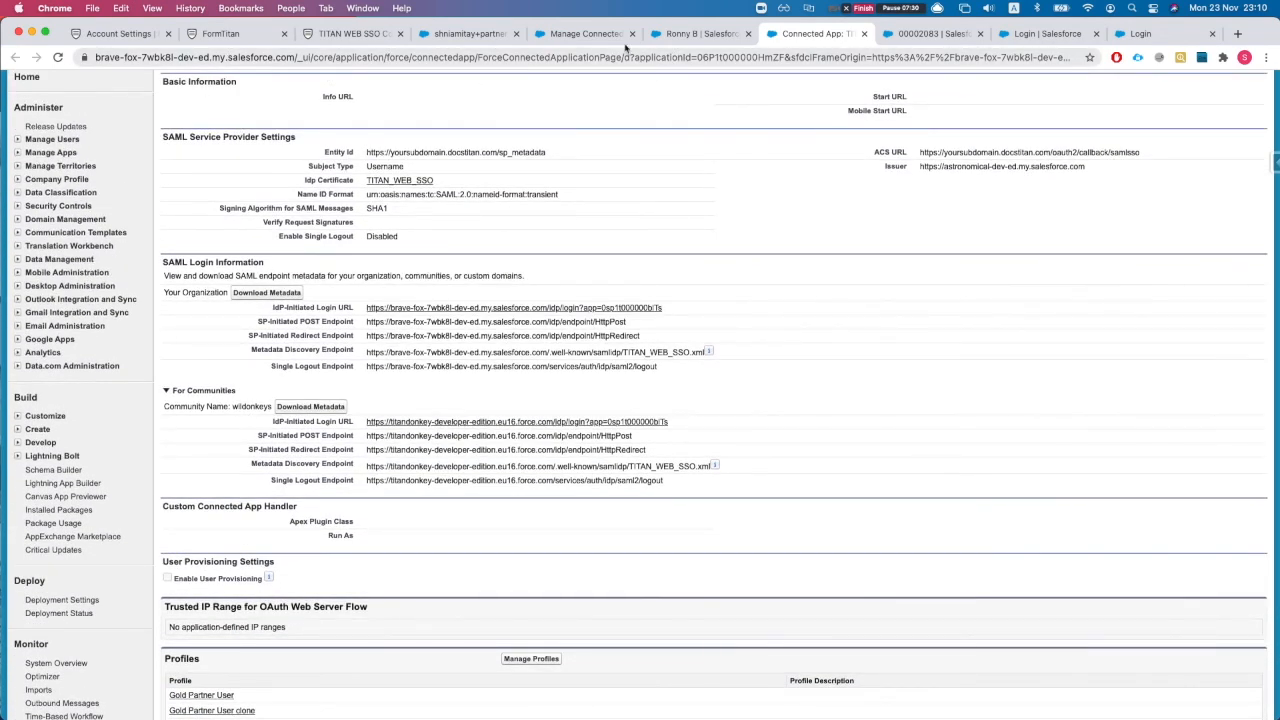
pyautogui.press('super+shift+n')
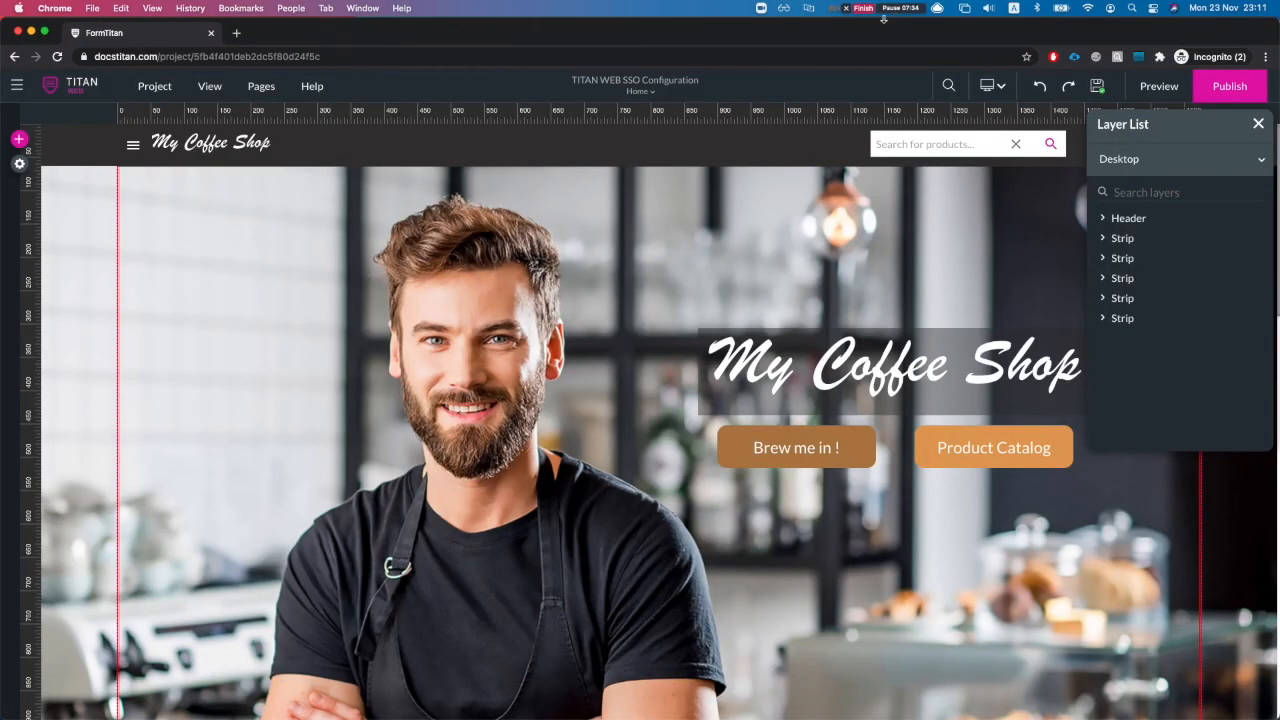
# Step: Go to the My Account Push Settings / Logs page in FormTitan
pyautogui.click(17, 88)
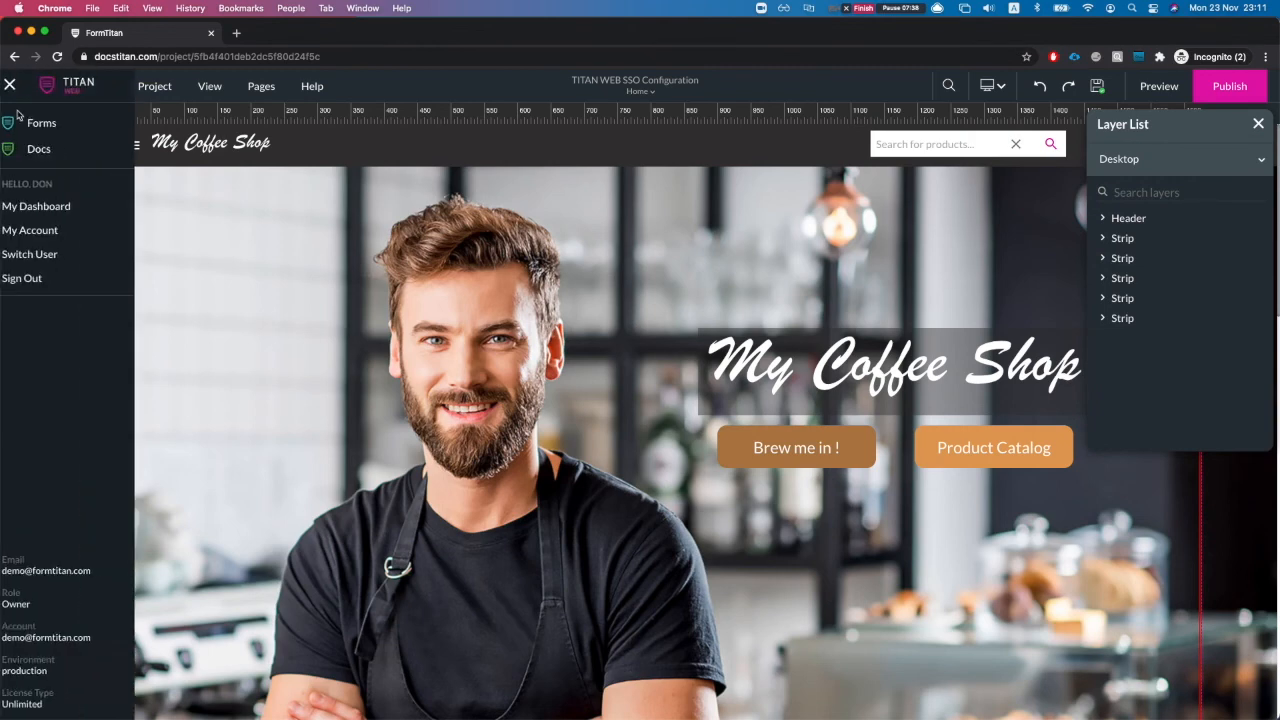
pyautogui.click(41, 230)
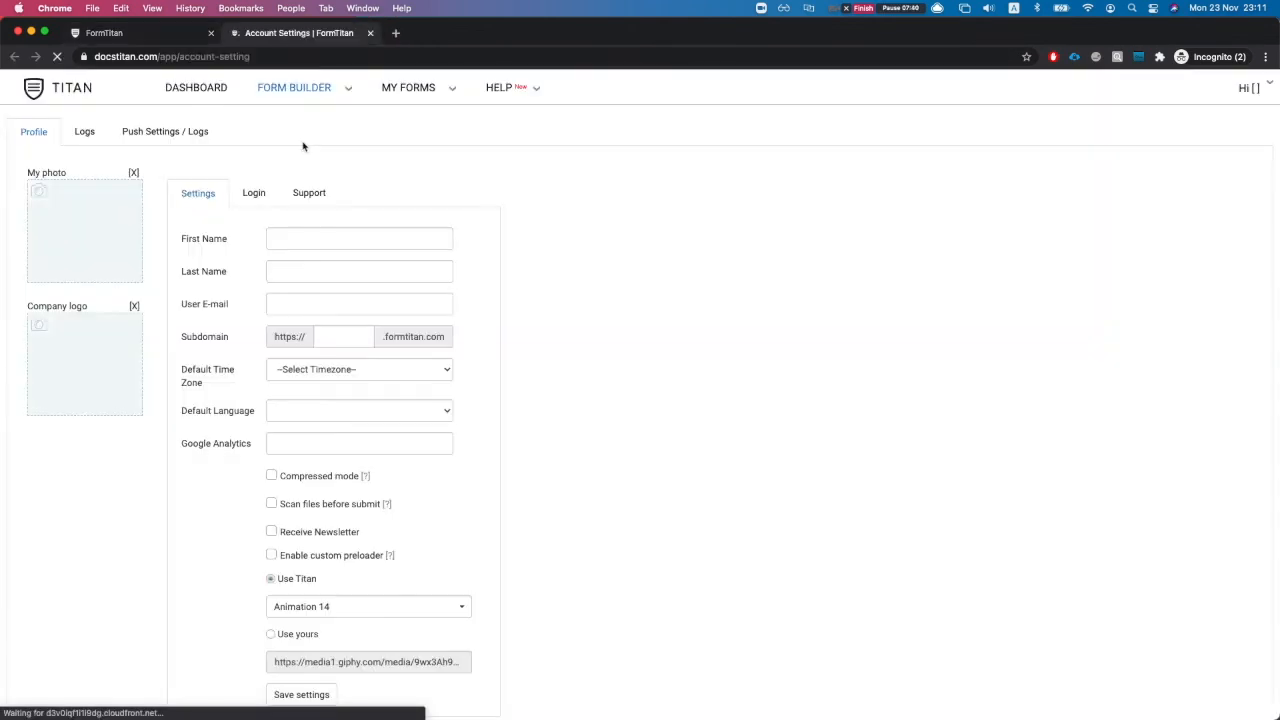
pyautogui.click(600, 131)
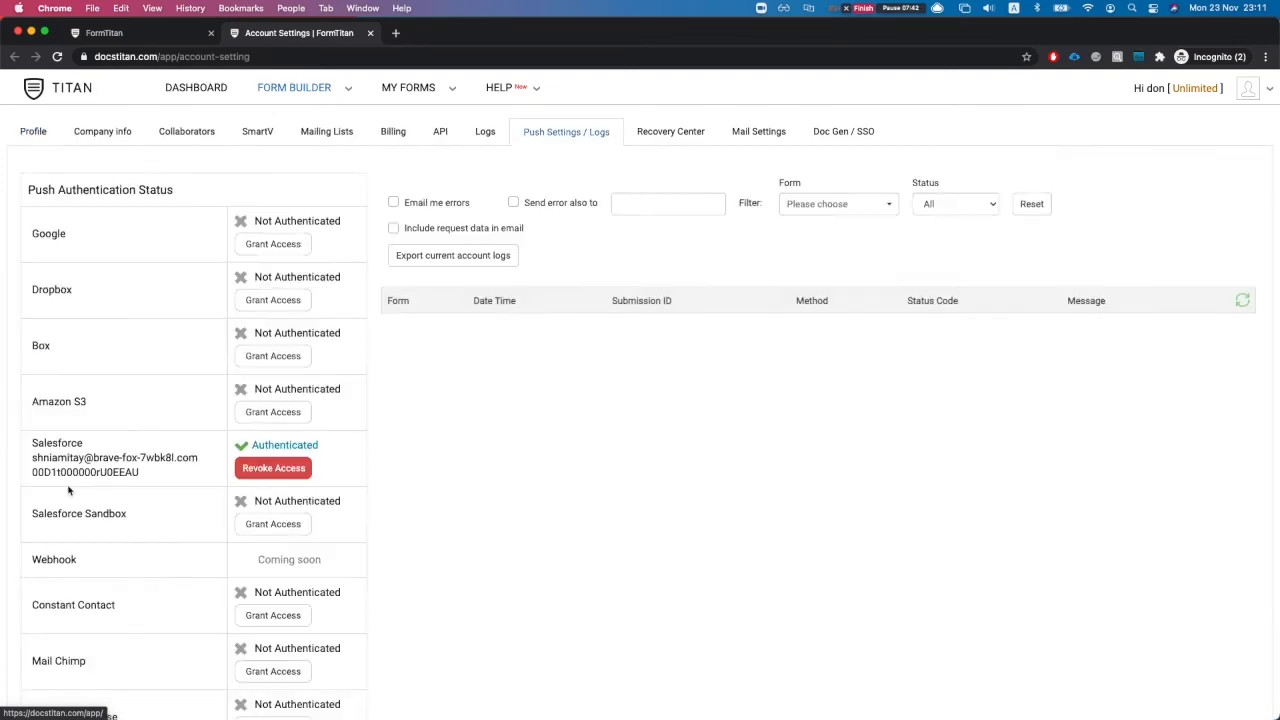
pyautogui.scroll(-10, 74, 493)
pyautogui.scroll(3, 74, 493)
# Step: Paste the Salesforce certificate into the SSO Grant Access dialog and switch back to Salesforce
pyautogui.click(264, 498)
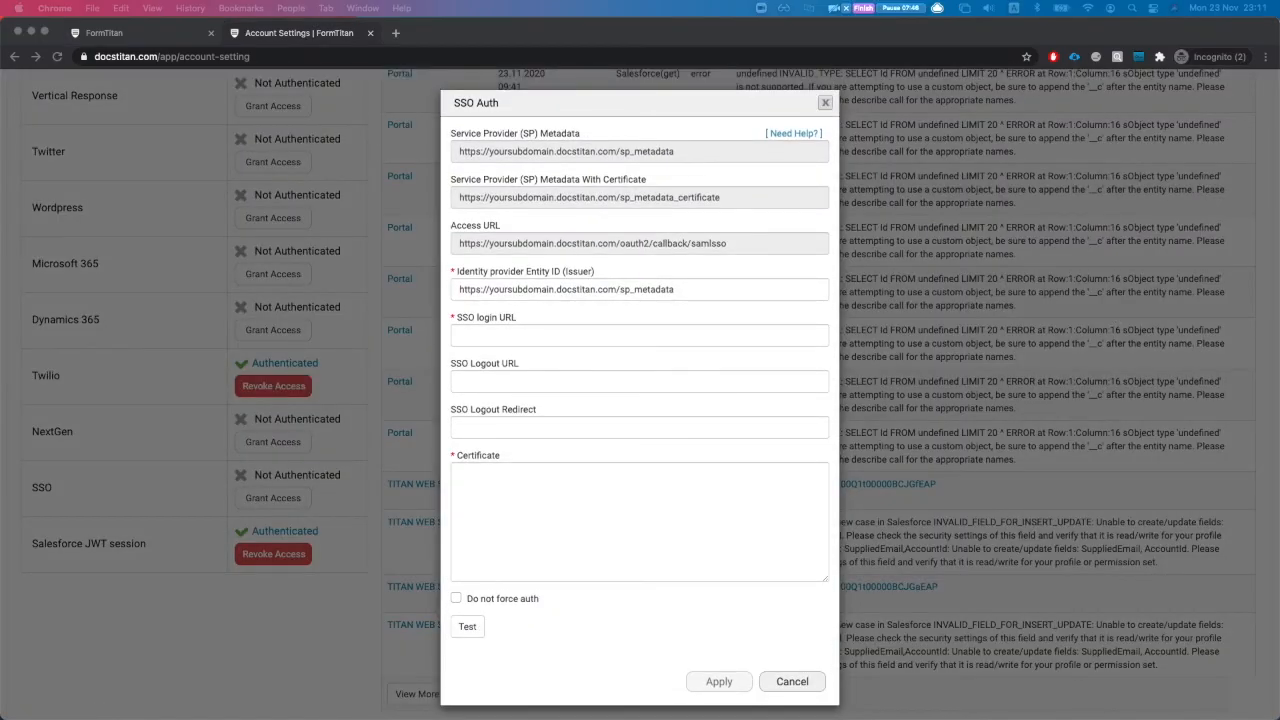
pyautogui.click(555, 540)
pyautogui.press('super+v')
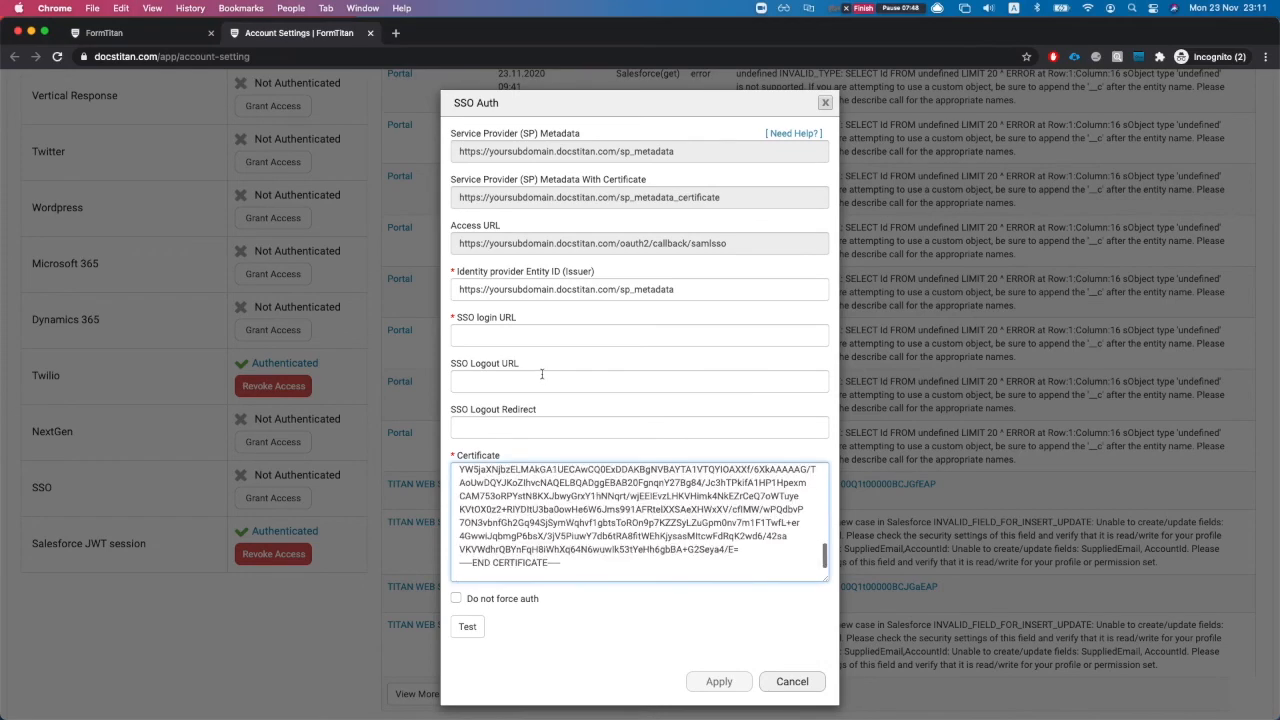
pyautogui.hotkey('ctrl', 'Up')
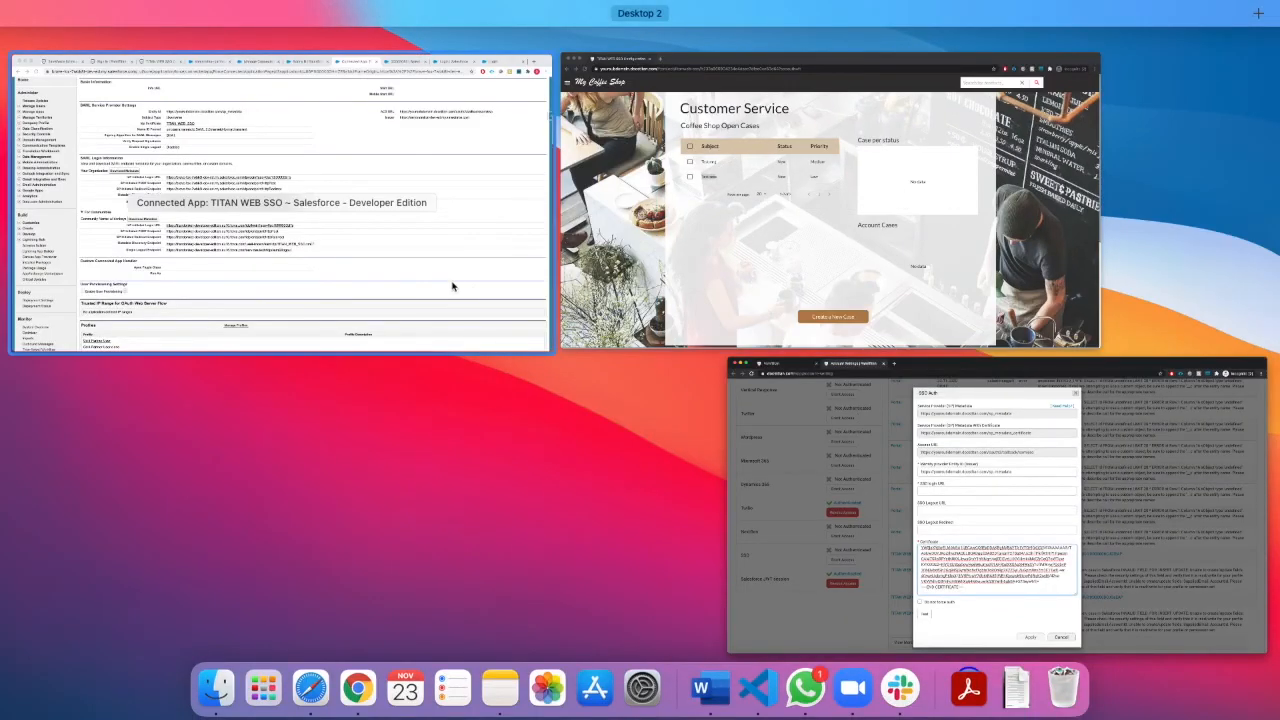
pyautogui.click(443, 290)
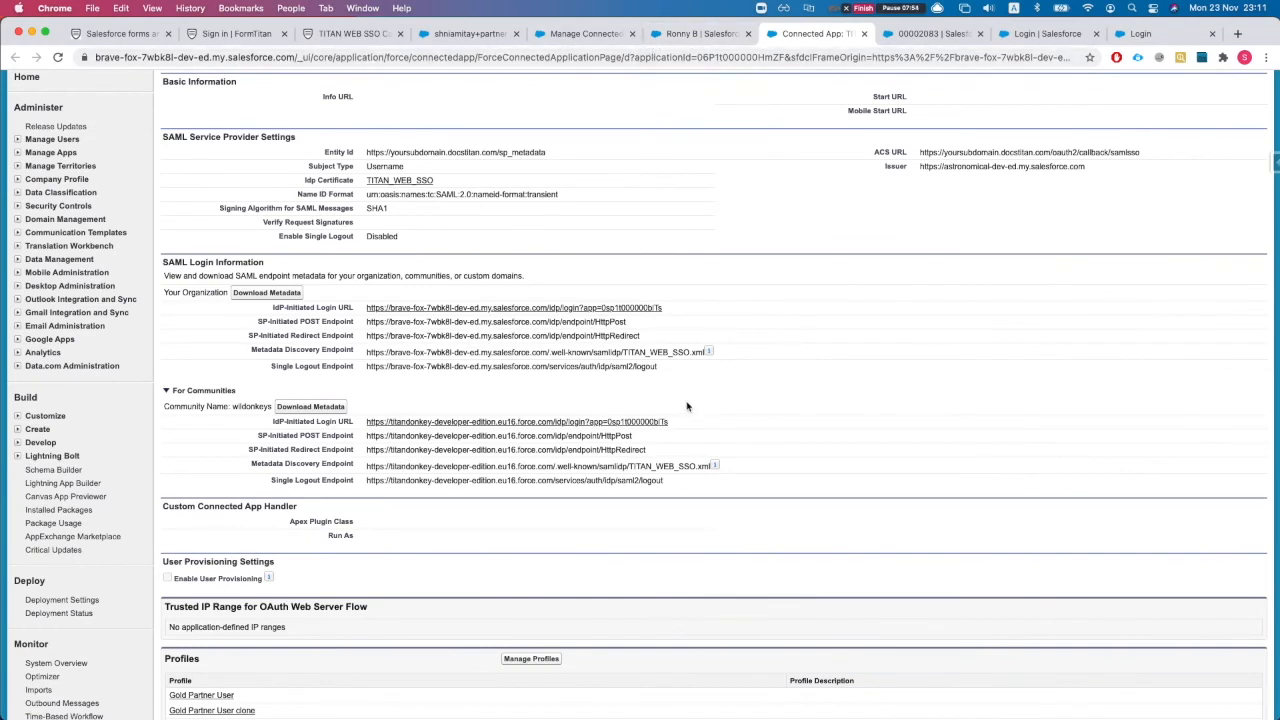
# Step: Copy the community IdP-Initiated Login URL into FormTitan's SSO login URL field
pyautogui.moveTo(707, 428); pyautogui.dragTo(364, 428)
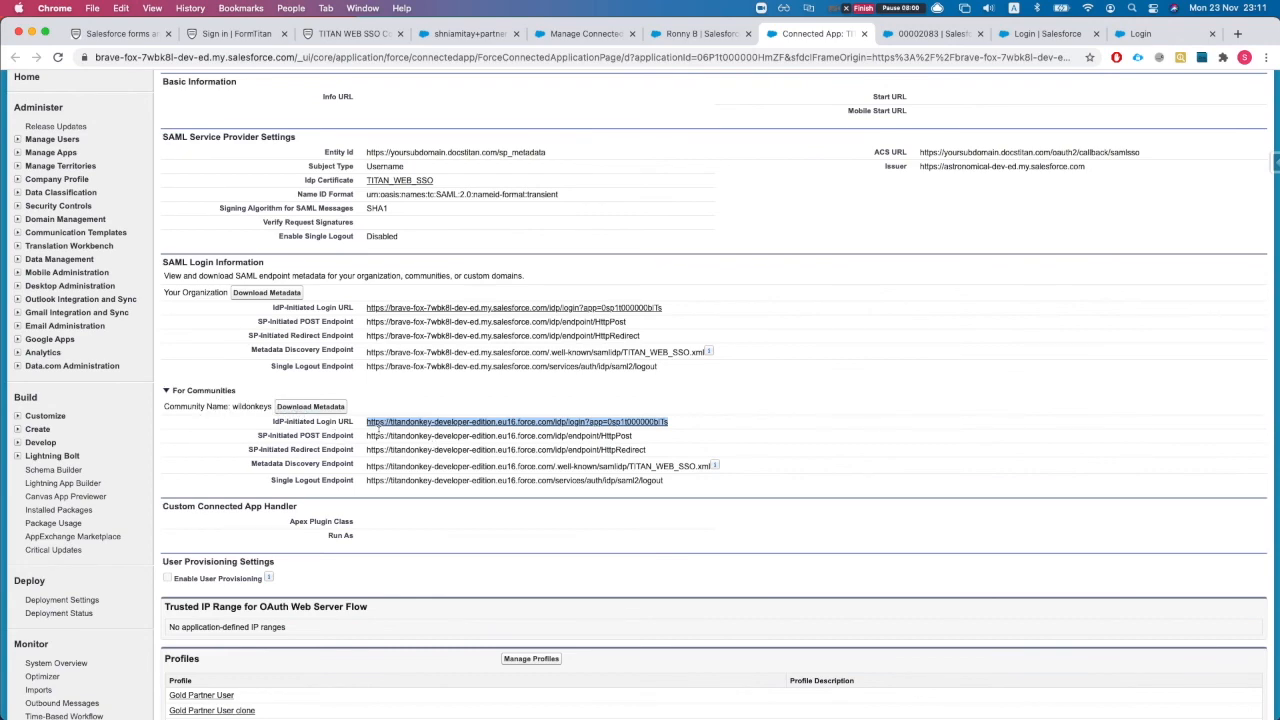
pyautogui.hotkey('ctrl', 'Up')
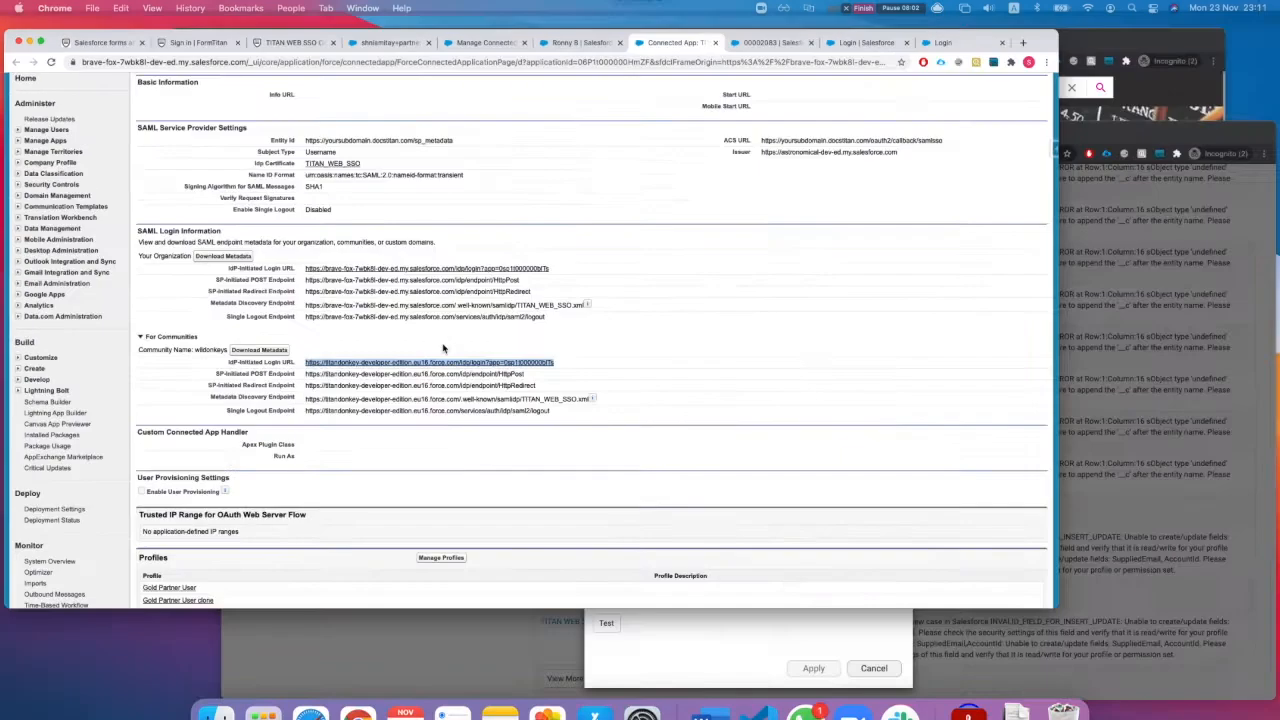
pyautogui.click(948, 450)
pyautogui.click(514, 337)
pyautogui.write('https://titandonkey-developer-edition.eu16.force.com/idp/login?app=0sp1t000000blTs')
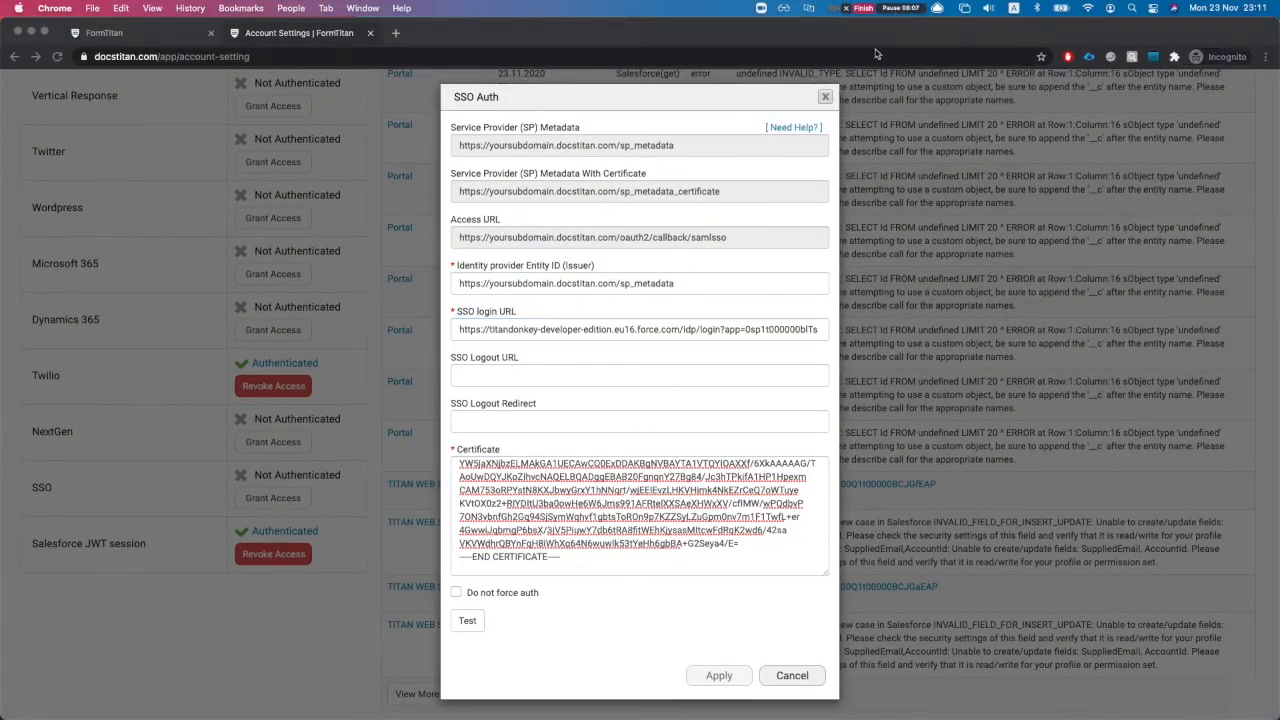
# Step: Test SSO with the saved community login, apply it as Authenticated, and return to the editor
pyautogui.click(467, 621)
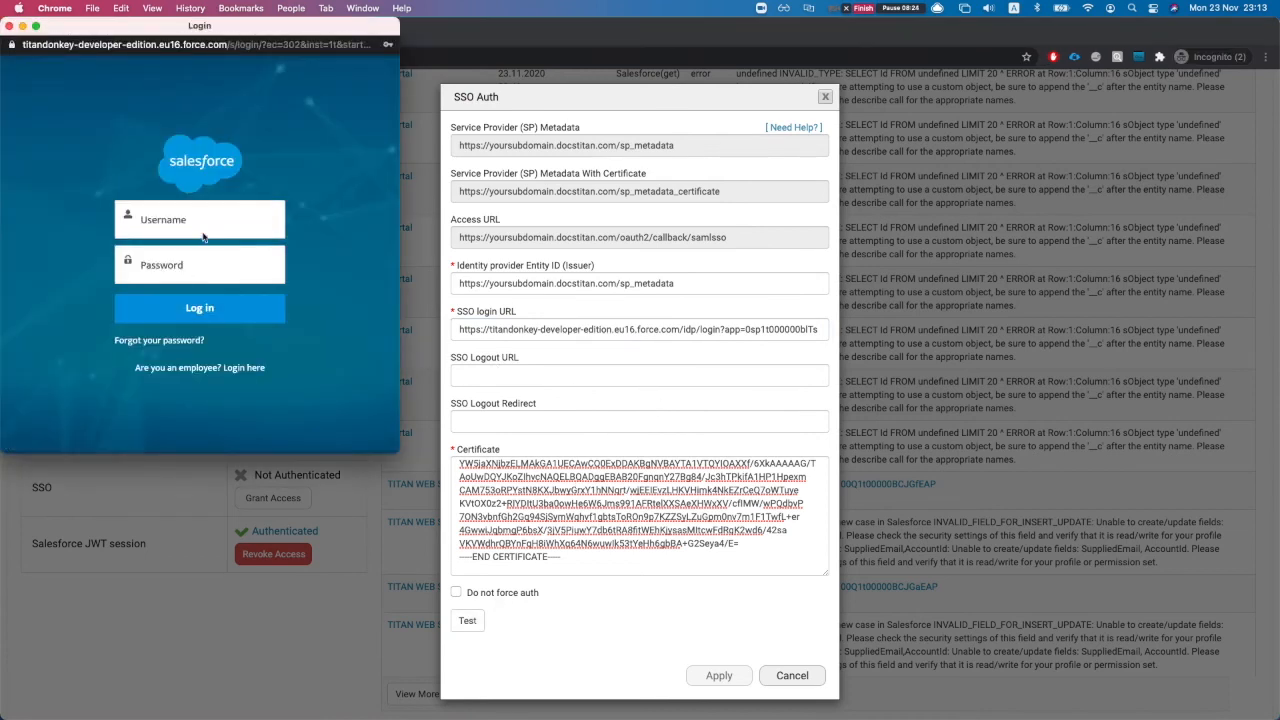
pyautogui.click(202, 220)
pyautogui.click(203, 249)
pyautogui.click(209, 318)
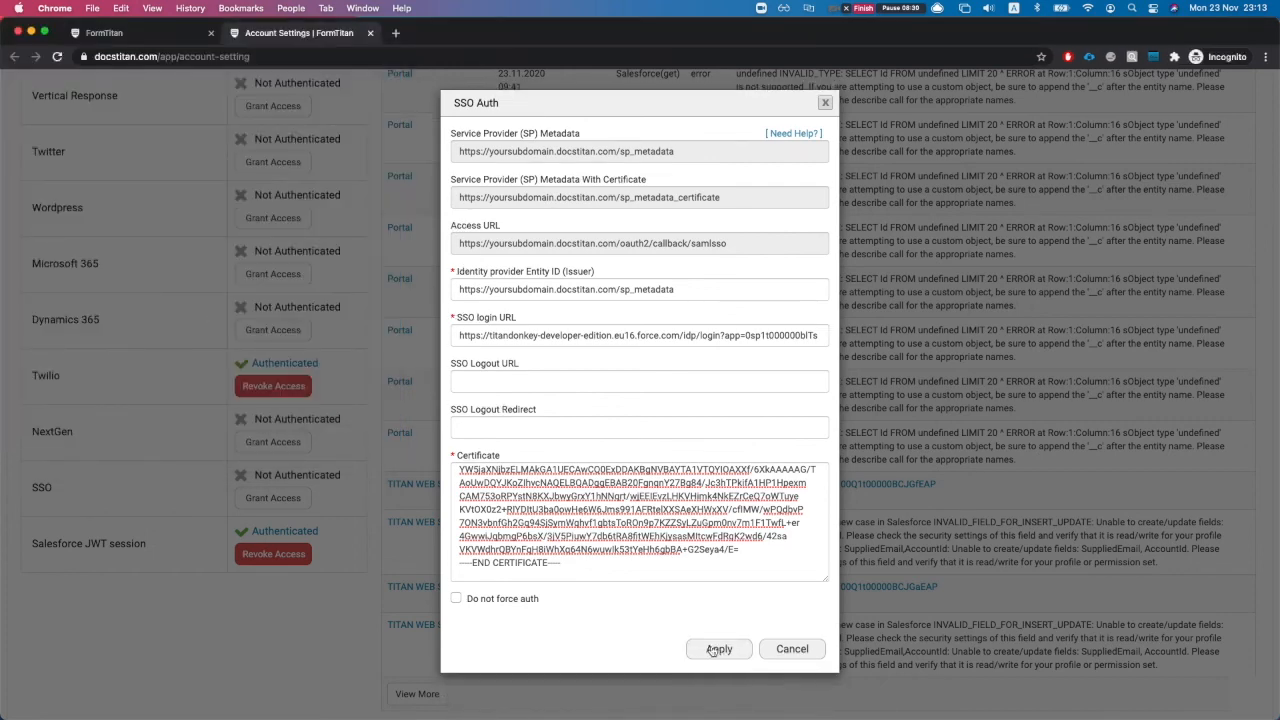
pyautogui.click(718, 649)
pyautogui.scroll(5, 530, 405)
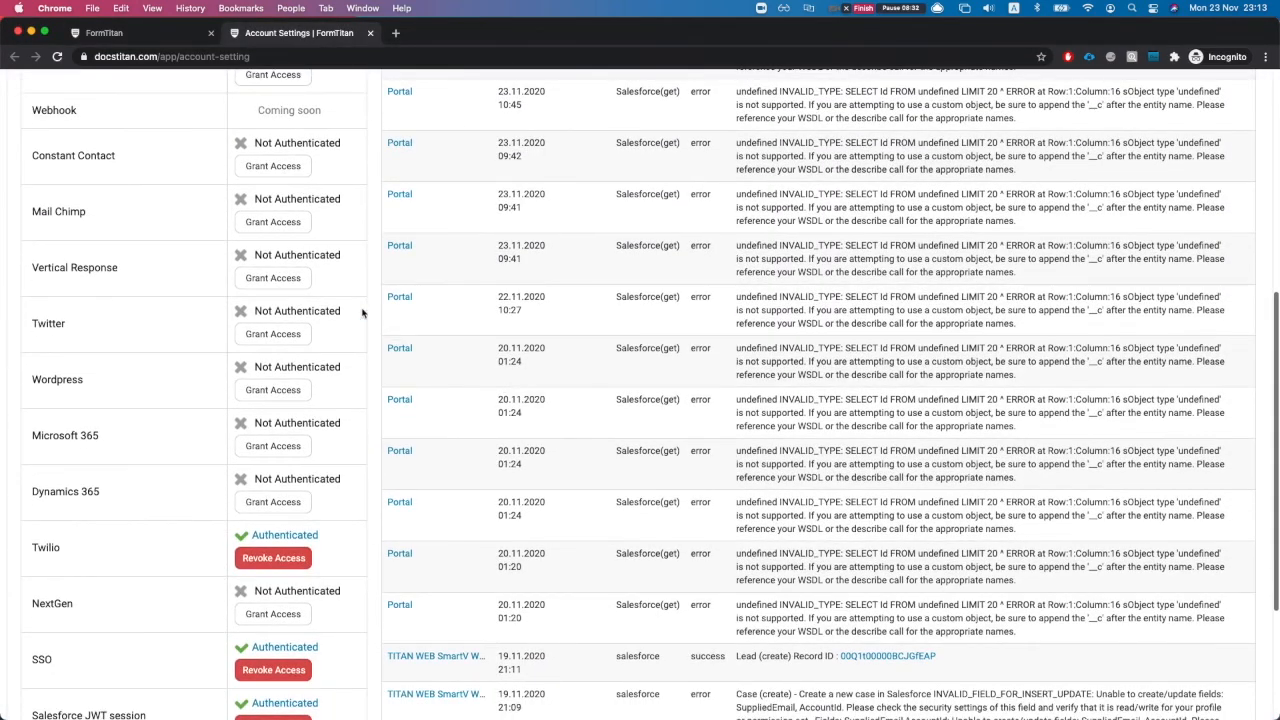
pyautogui.click(130, 34)
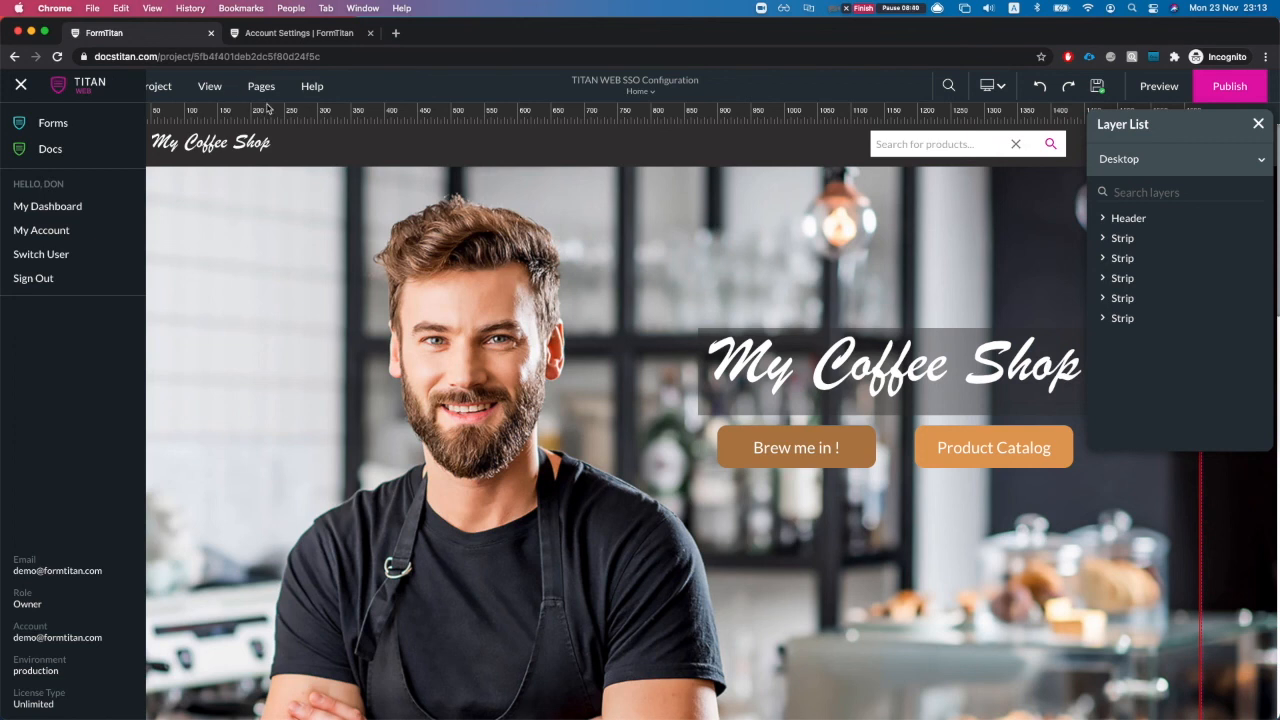
# Step: Open the SSO configuration under Project settings' User Access
pyautogui.click(1259, 125)
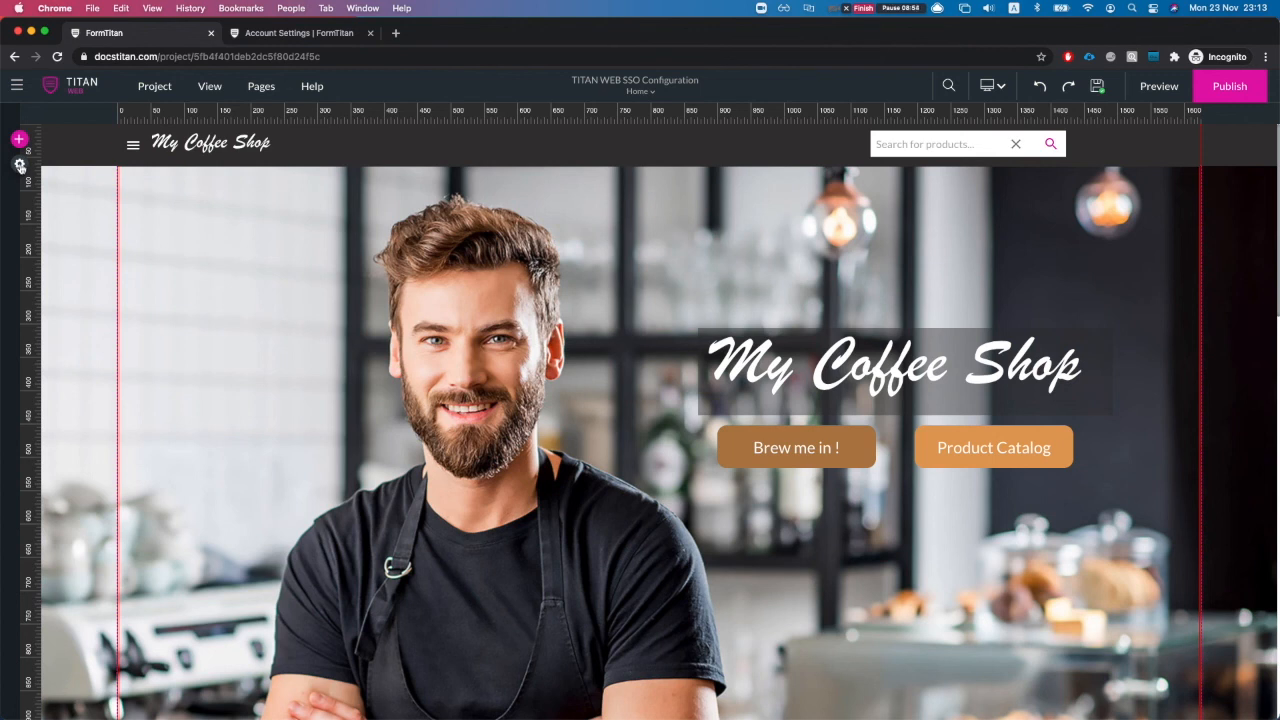
pyautogui.click(20, 166)
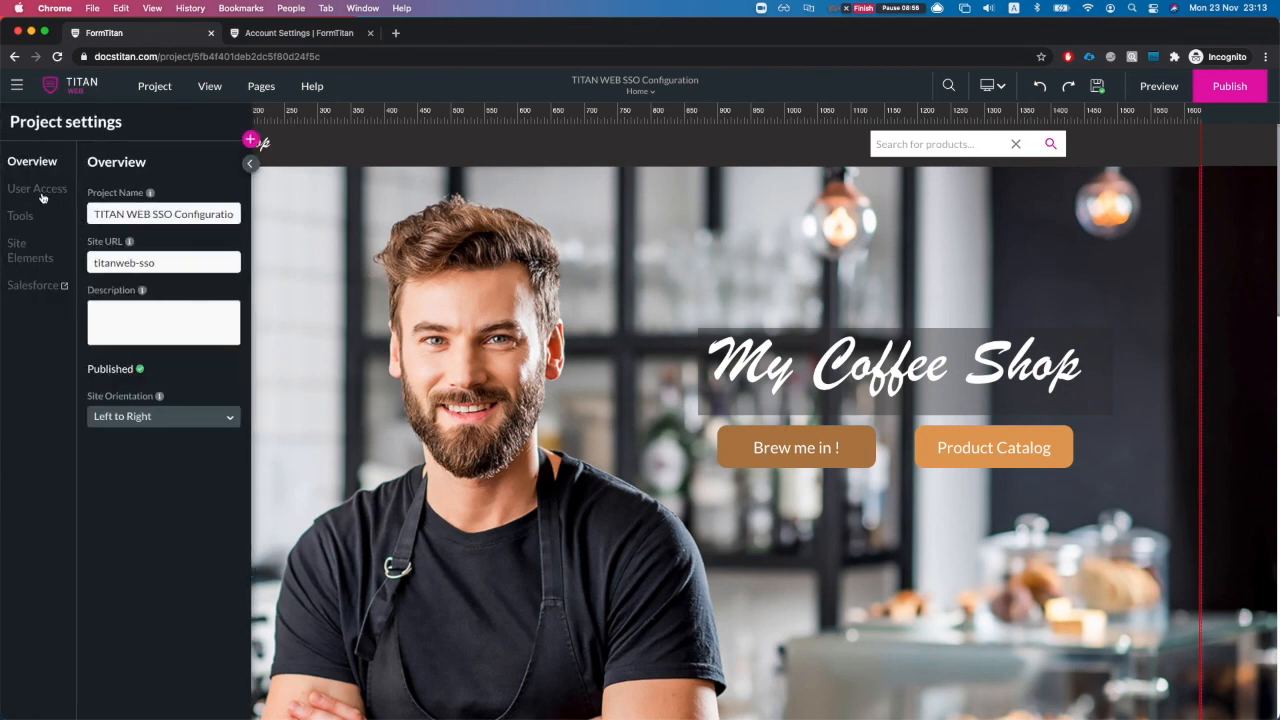
pyautogui.click(40, 192)
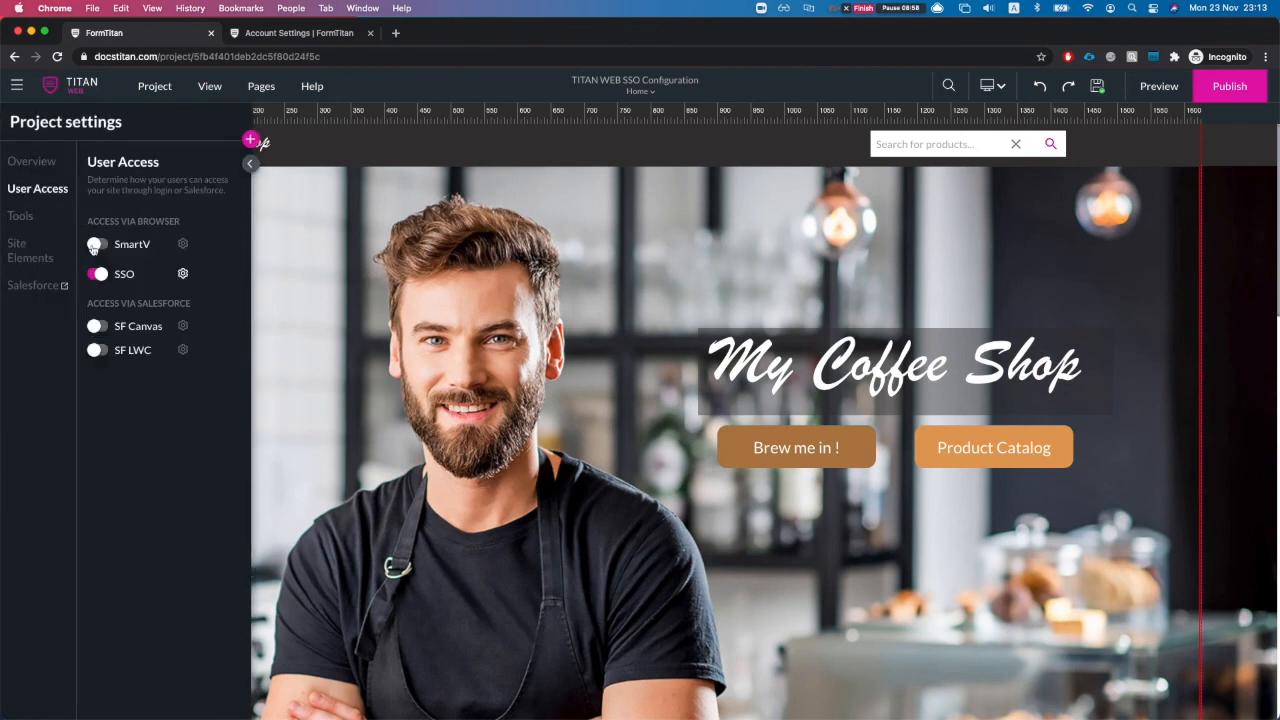
pyautogui.click(184, 274)
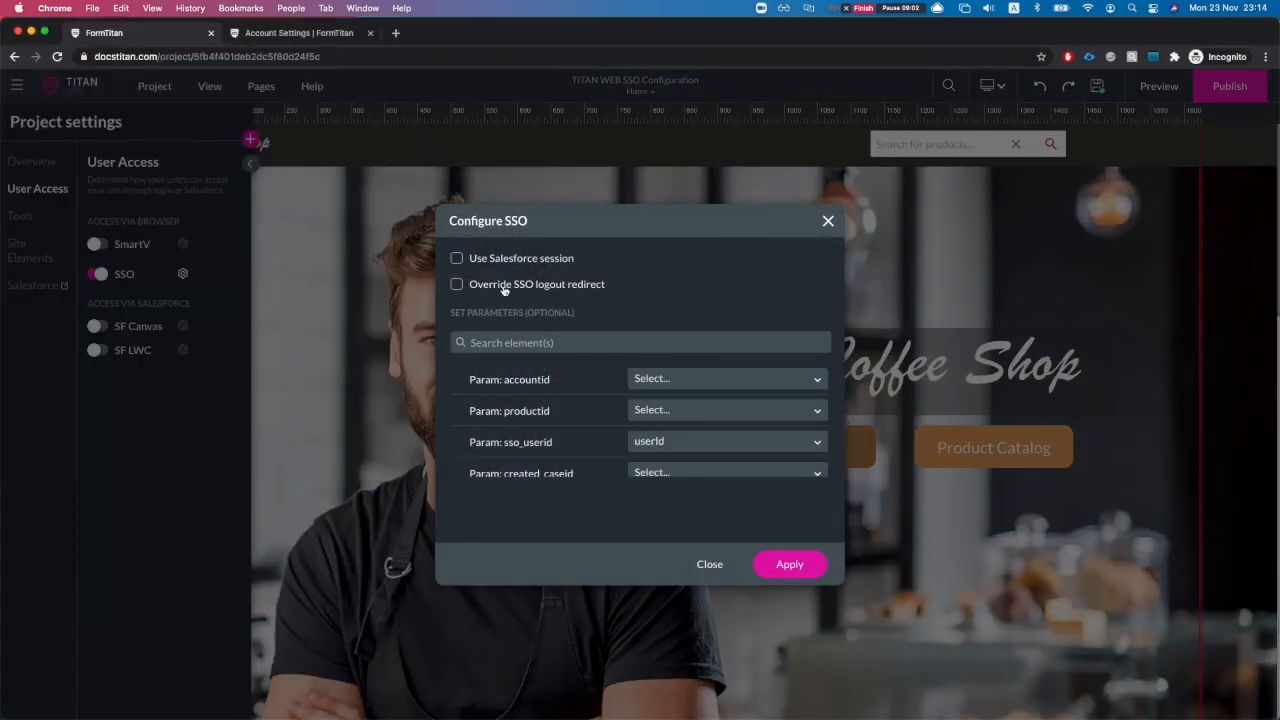
# Step: Search 'user' to confirm the sso_userid and sso_user_name mappings, apply, and publish the site
pyautogui.scroll(-1, 566, 395)
pyautogui.scroll(1, 570, 400)
pyautogui.scroll(-5, 600, 400)
pyautogui.scroll(4, 660, 410)
pyautogui.scroll(-1, 685, 412)
pyautogui.scroll(-4, 685, 410)
pyautogui.scroll(4, 683, 404)
pyautogui.scroll(3, 684, 404)
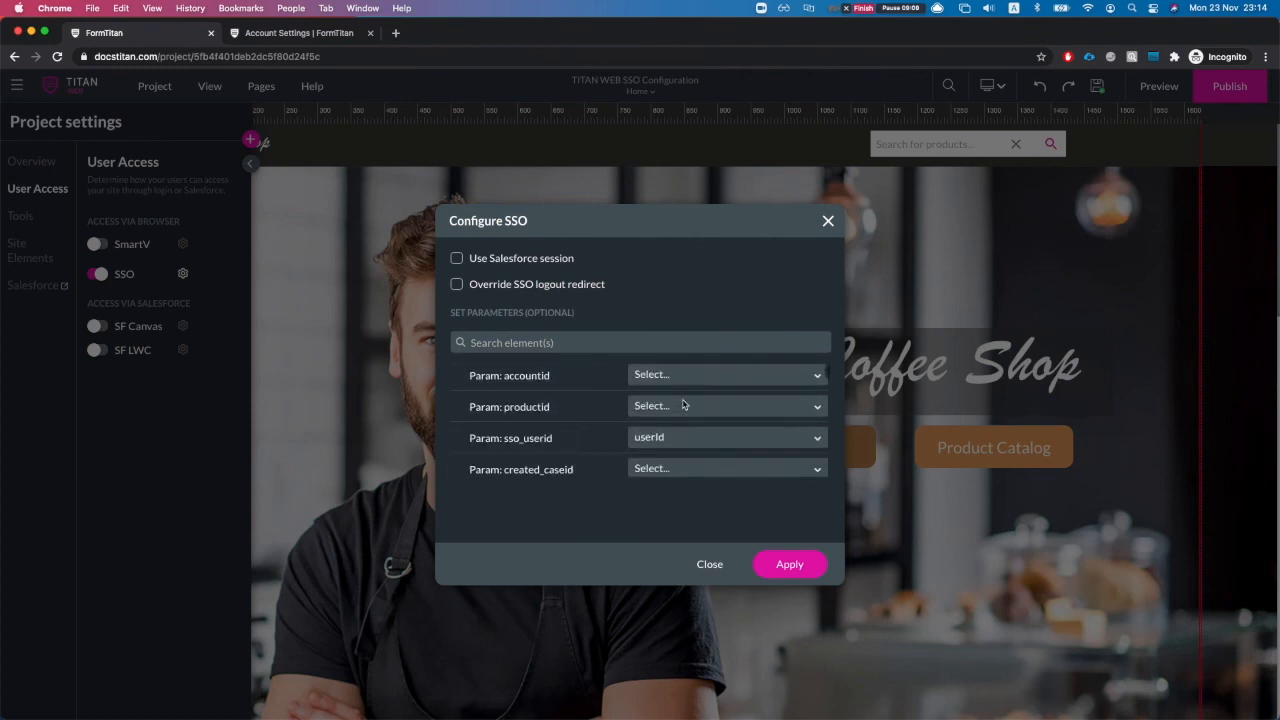
pyautogui.click(559, 343)
pyautogui.write('u')
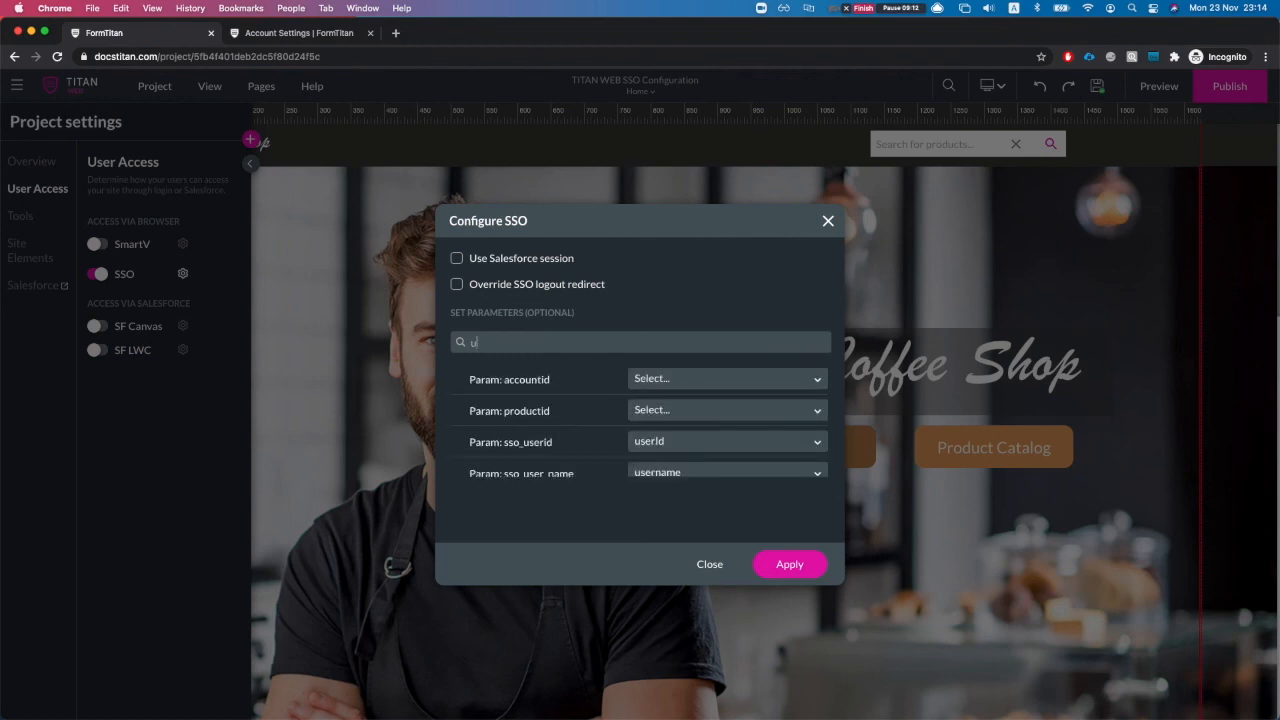
pyautogui.write('ser')
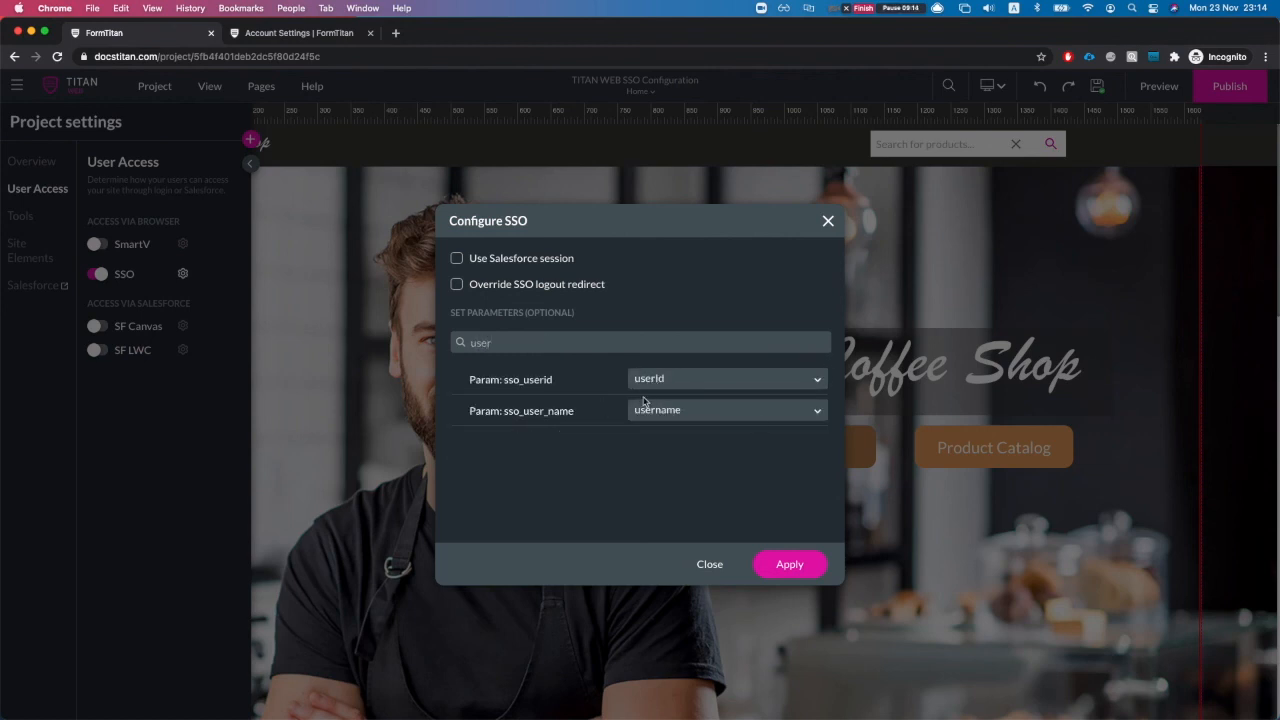
pyautogui.click(794, 576)
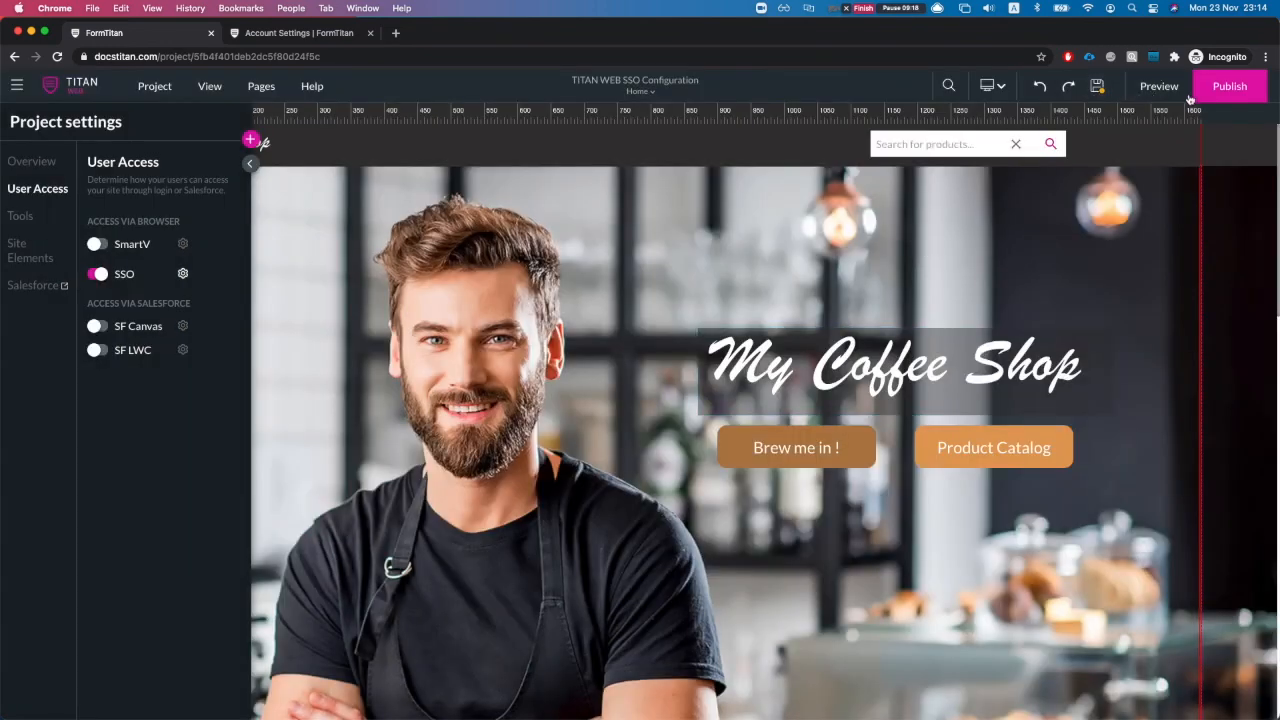
pyautogui.click(1238, 87)
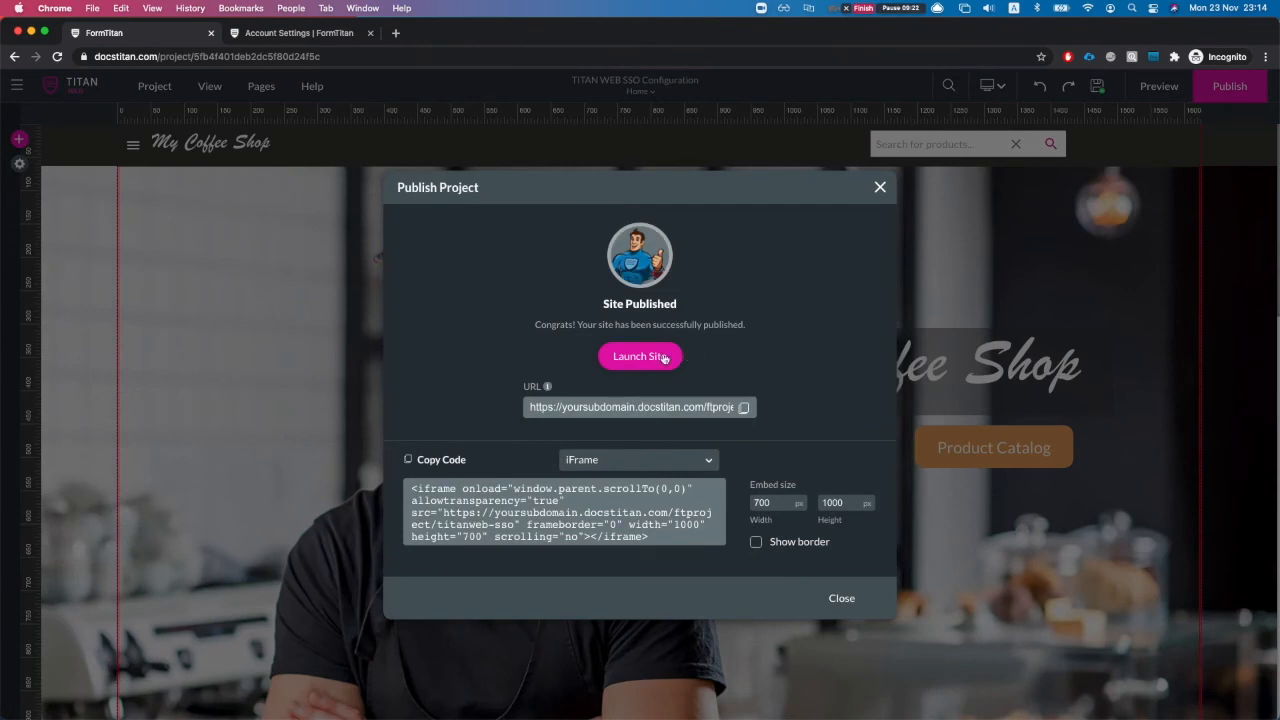
# Step: Launch the published site and close the Account Settings tab
pyautogui.click(664, 358)
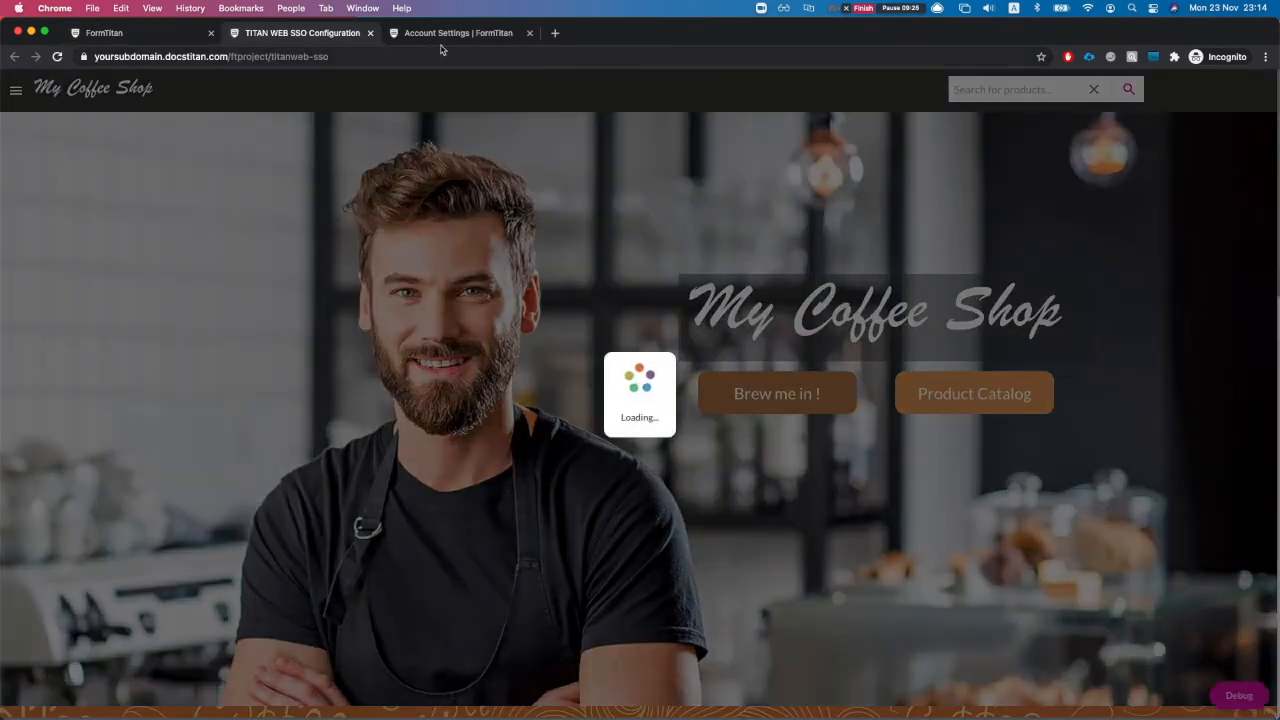
pyautogui.click(460, 35)
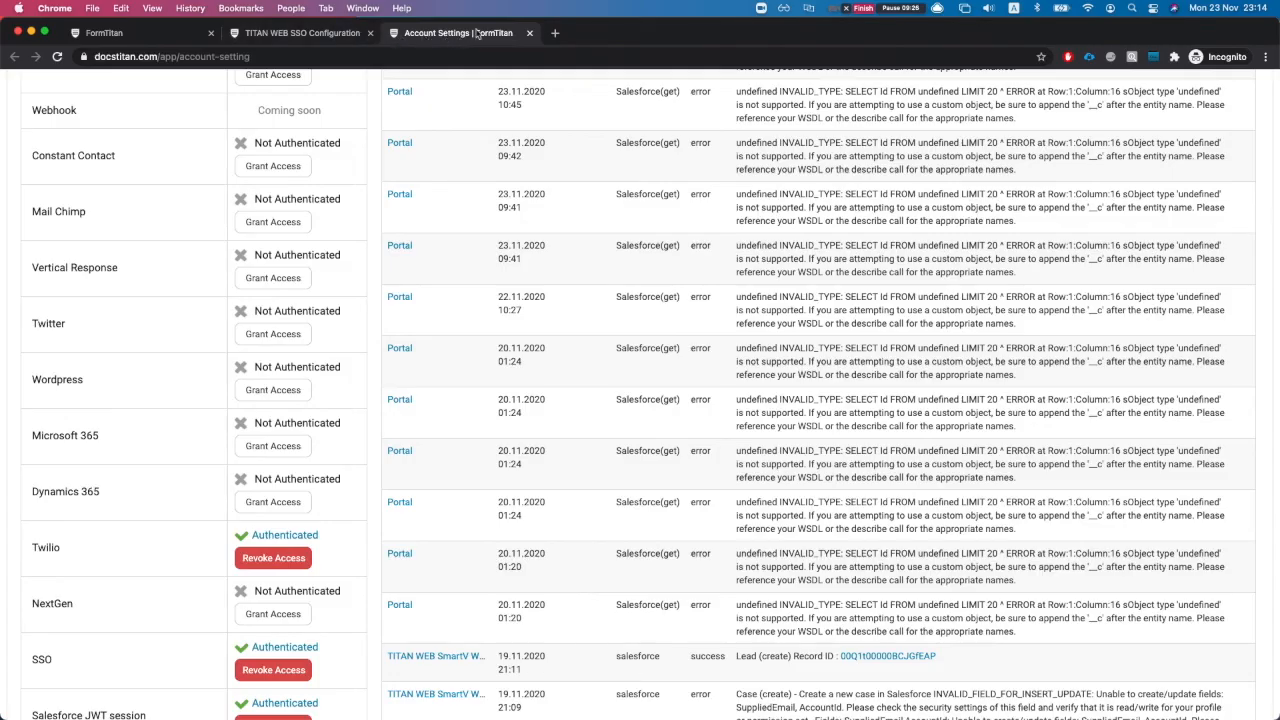
pyautogui.click(529, 33)
# Step: Open the 'titan' community address, log out of the community, and close its tab
pyautogui.click(397, 34)
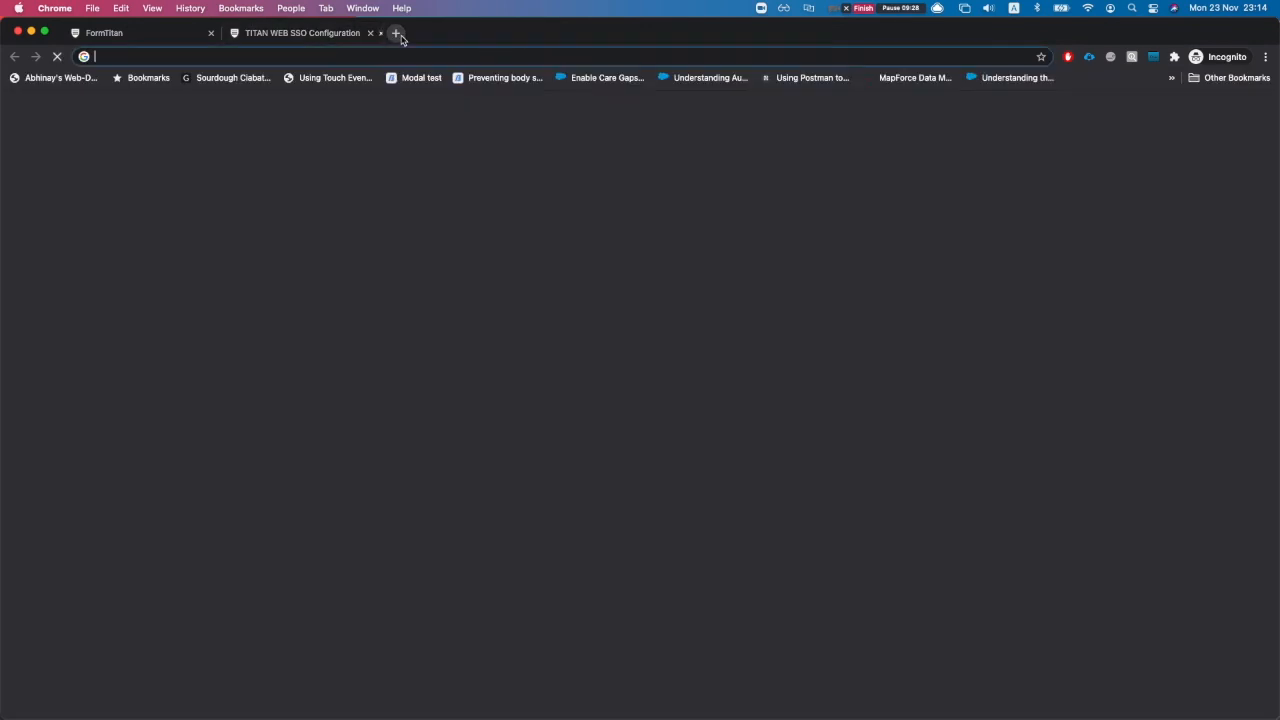
pyautogui.write('titan')
pyautogui.press('Return')
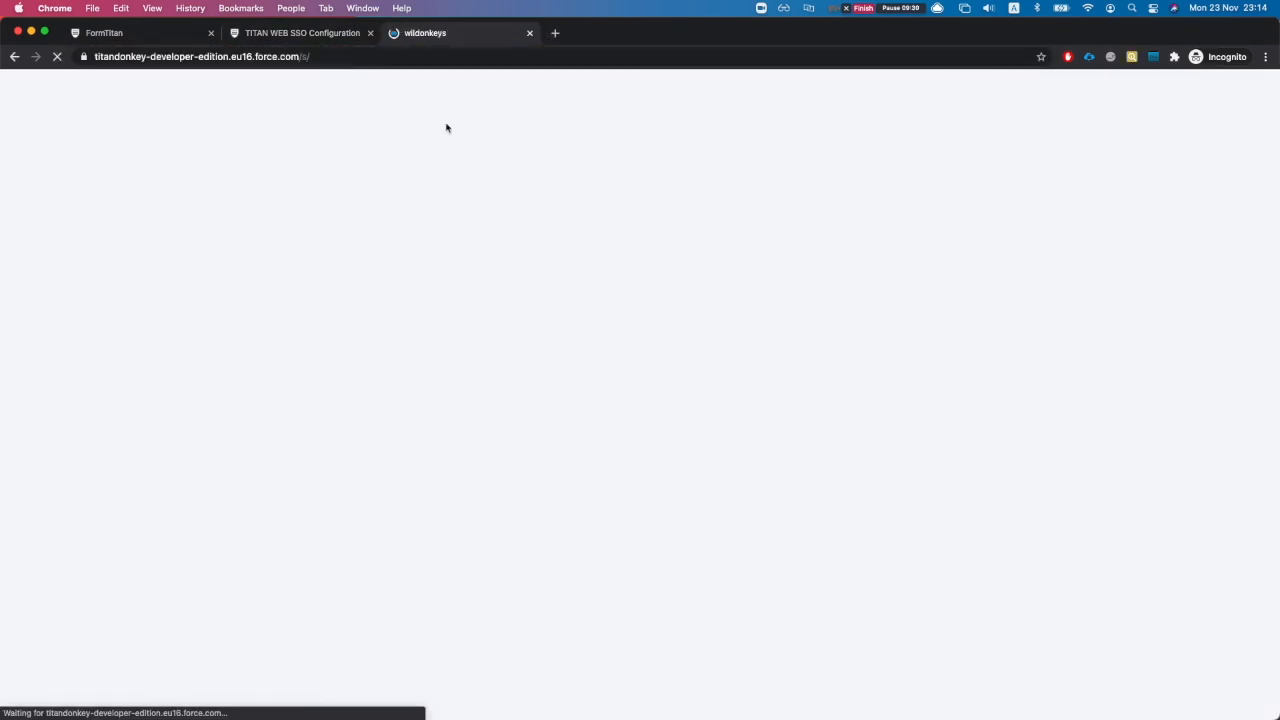
pyautogui.click(1068, 89)
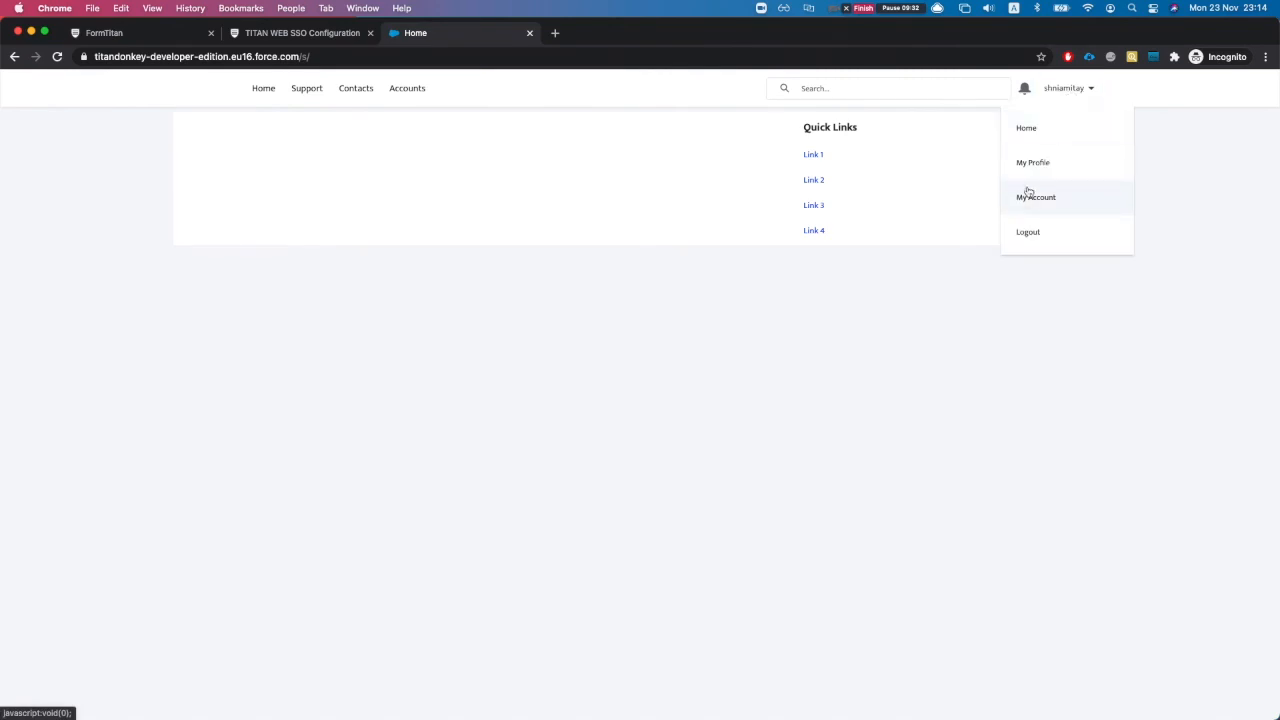
pyautogui.click(1028, 232)
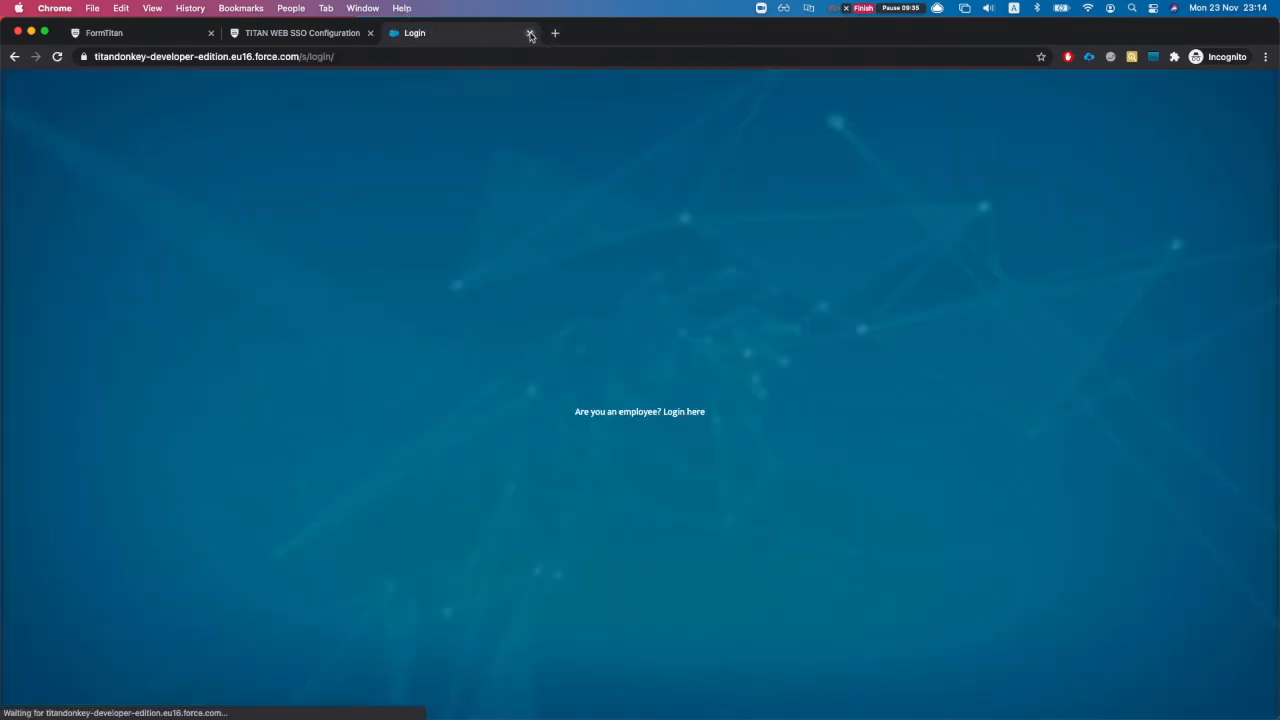
pyautogui.click(529, 33)
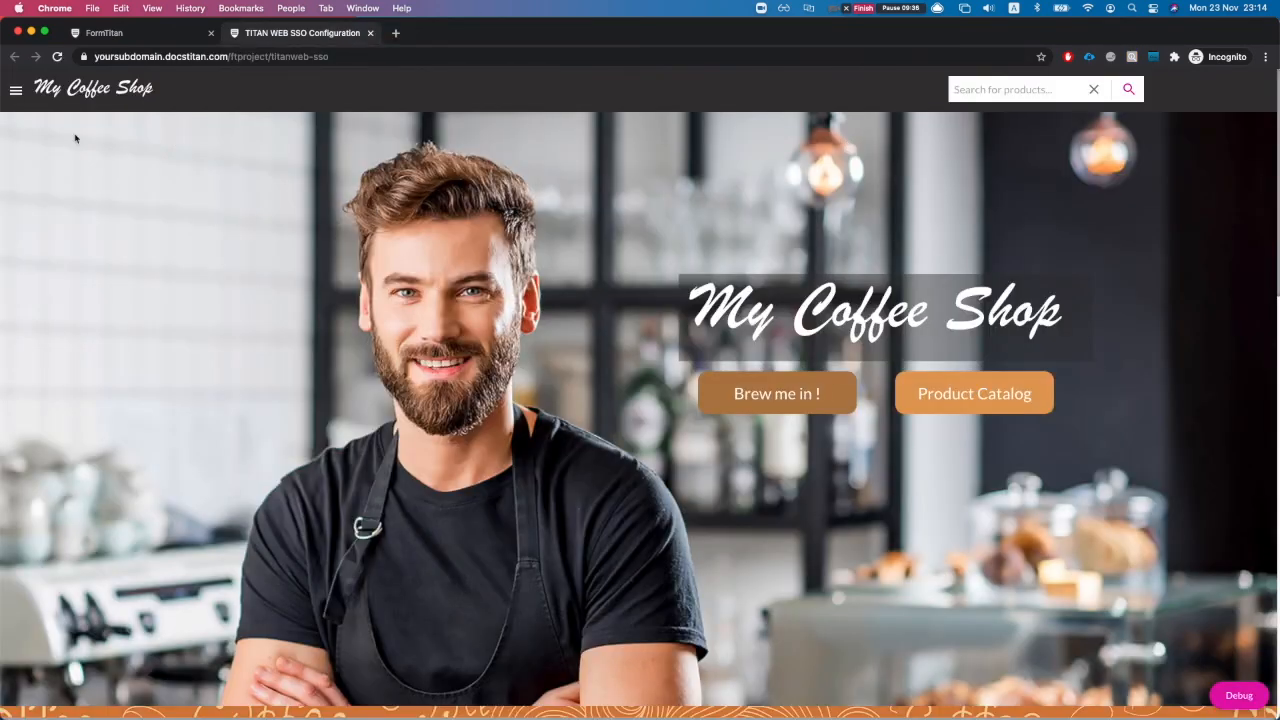
pyautogui.click(20, 91)
# Step: Sign in to the coffee shop site through Salesforce SSO with the saved community credentials
pyautogui.click(80, 272)
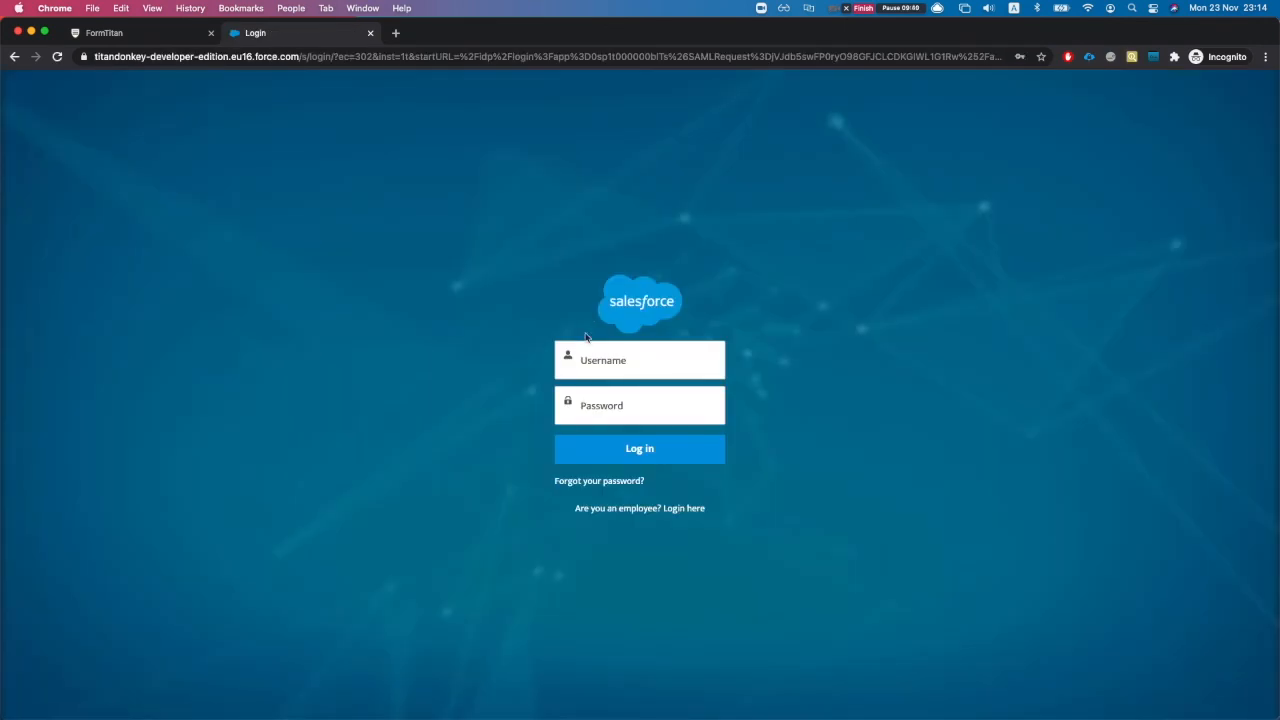
pyautogui.click(601, 368)
pyautogui.click(640, 389)
pyautogui.click(655, 445)
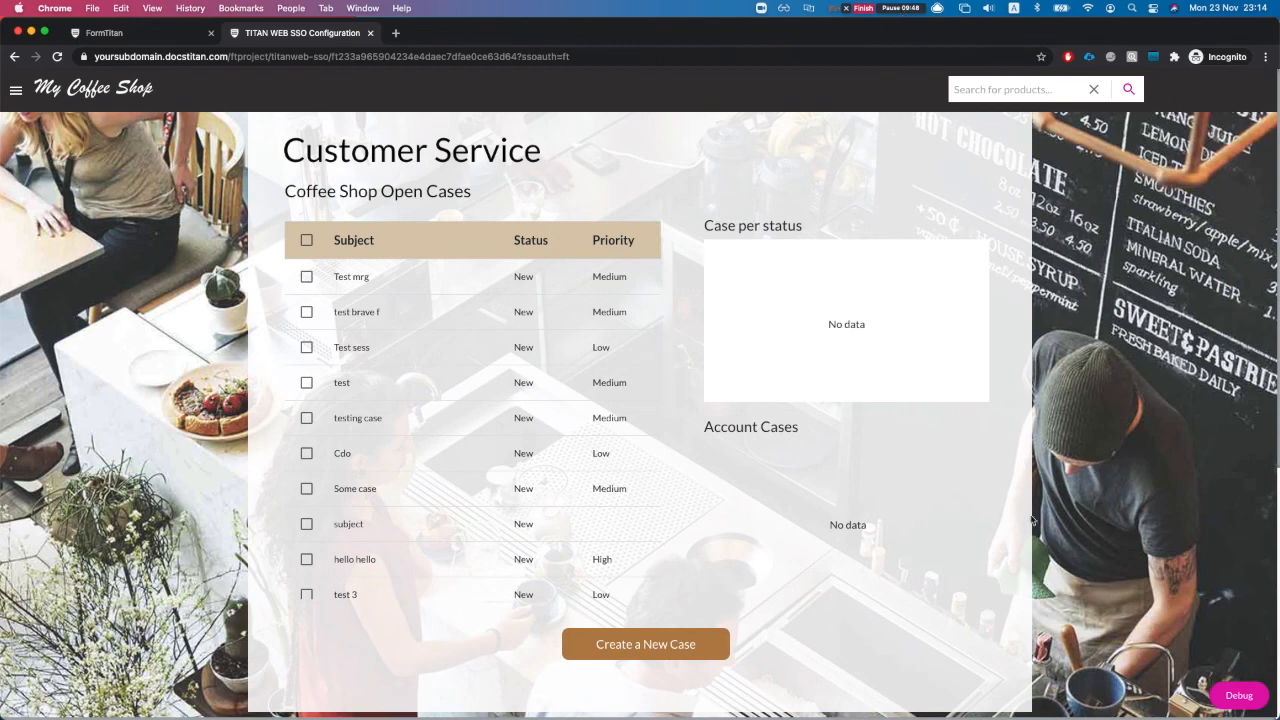
# Step: Check the sso_user_name value in the project debug view, then close it
pyautogui.click(1236, 695)
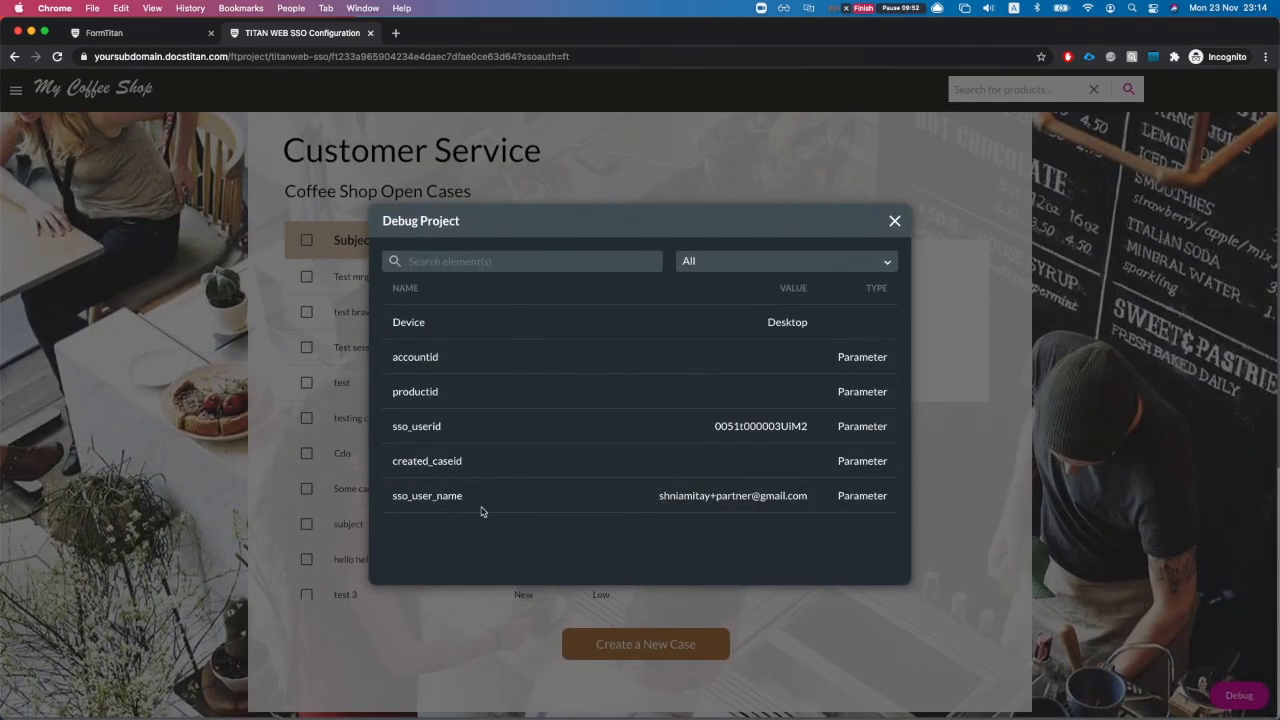
pyautogui.moveTo(659, 497); pyautogui.dragTo(810, 497)
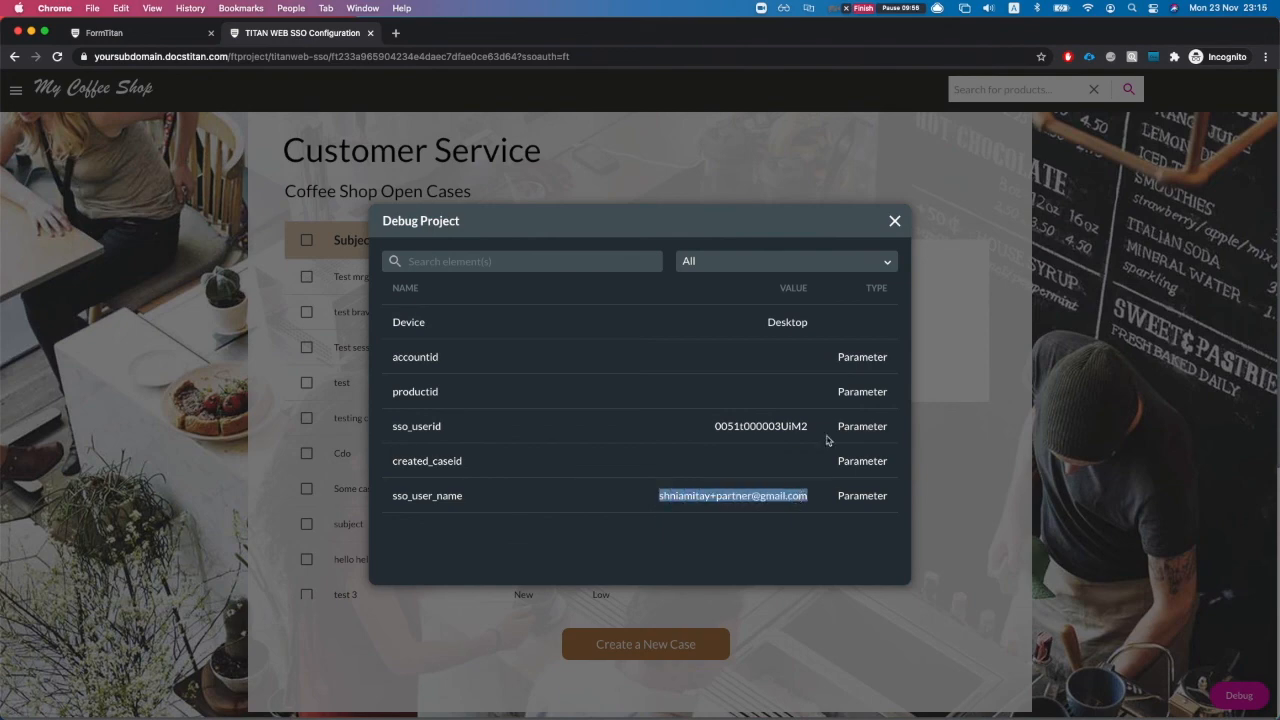
pyautogui.click(896, 221)
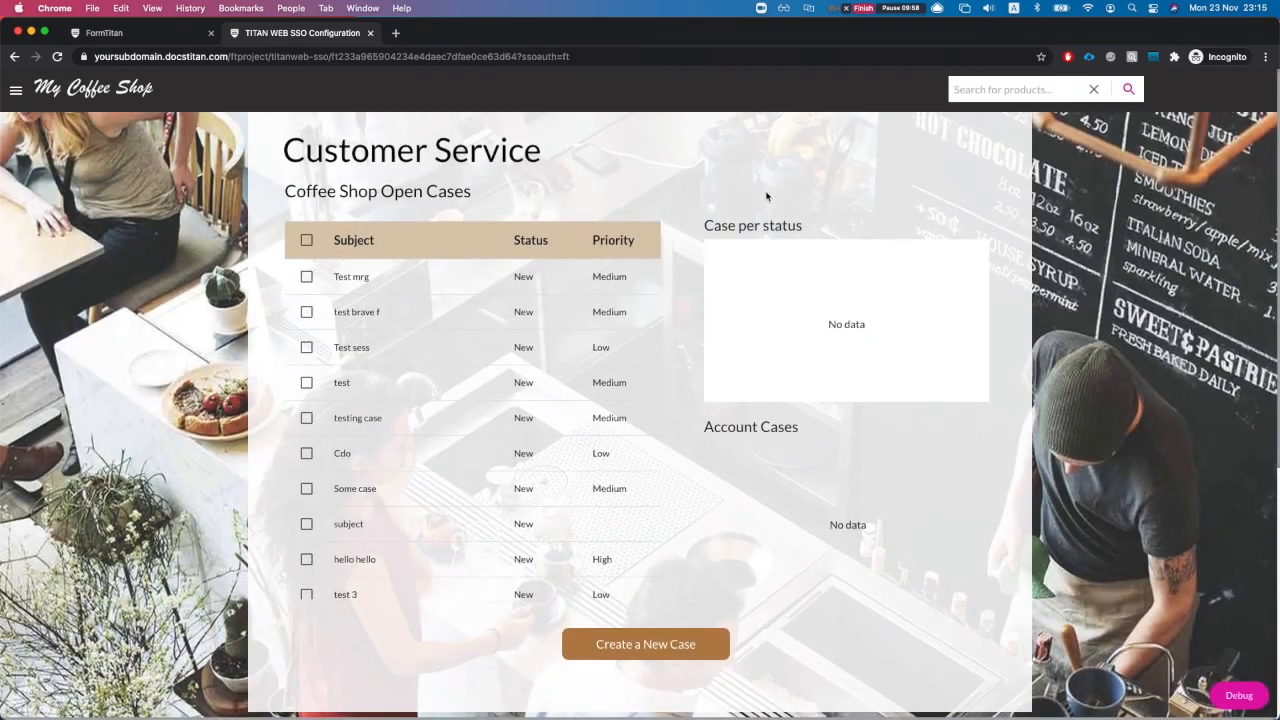